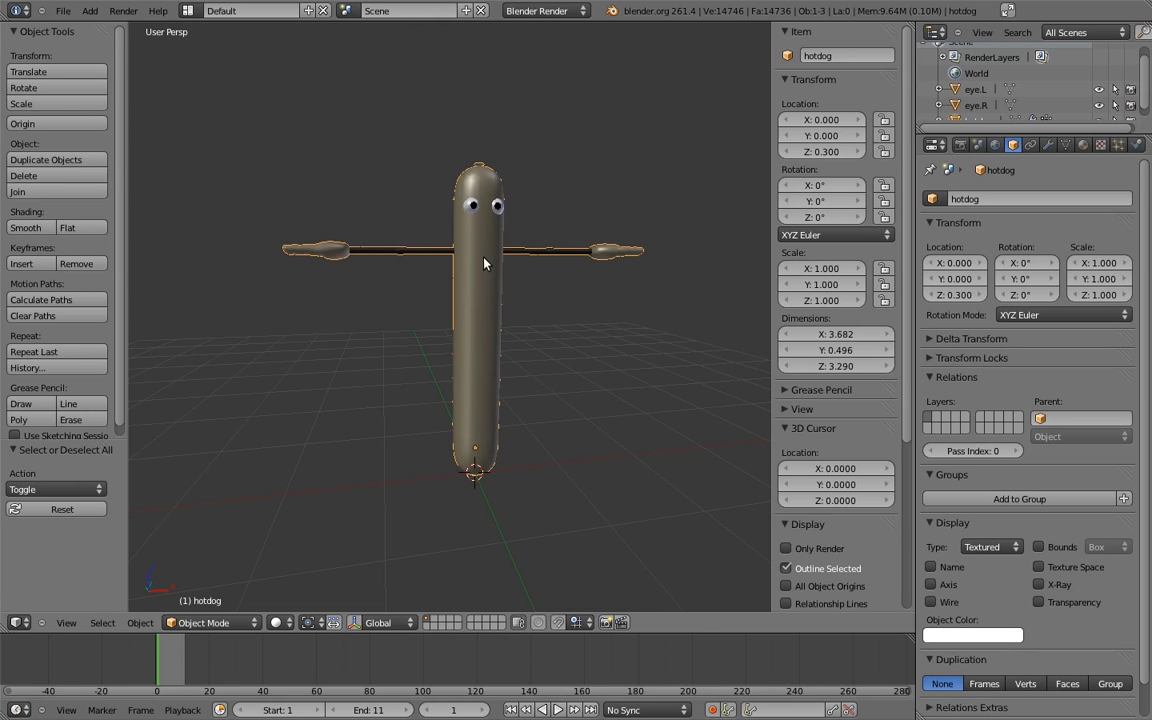
# Step: Toggle the hotdog's Mirror modifier off and back on in the viewport to examine its effect on the mesh
pyautogui.click(1048, 146)
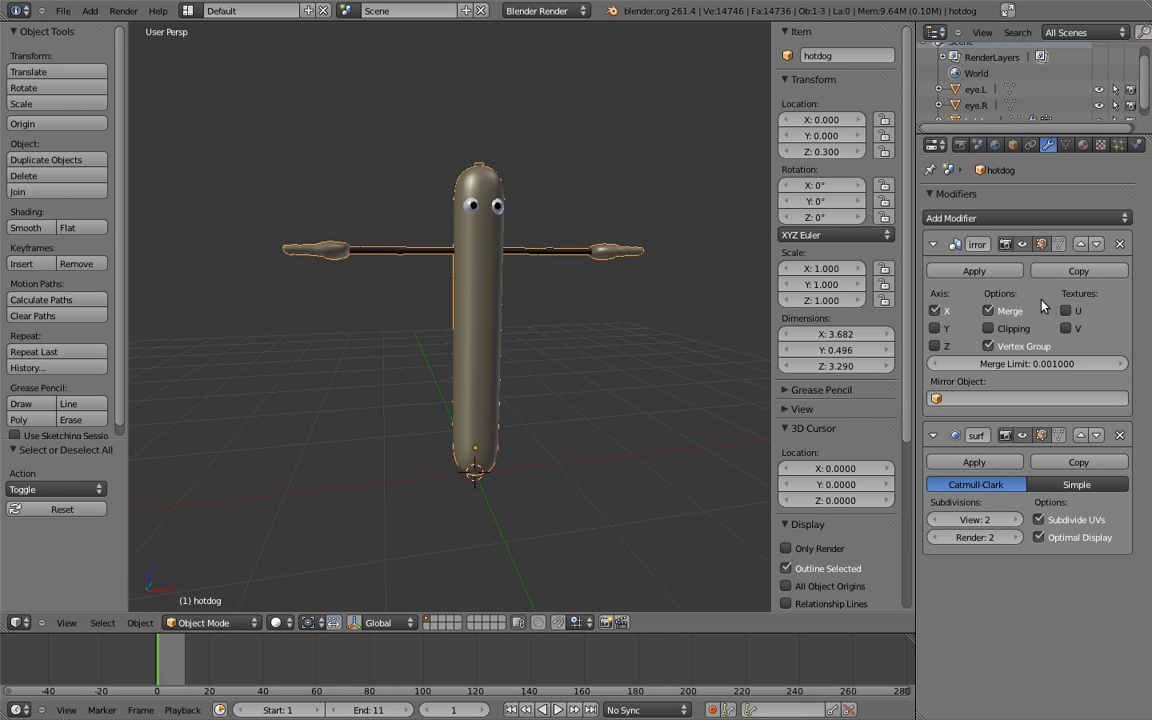
pyautogui.click(1022, 245)
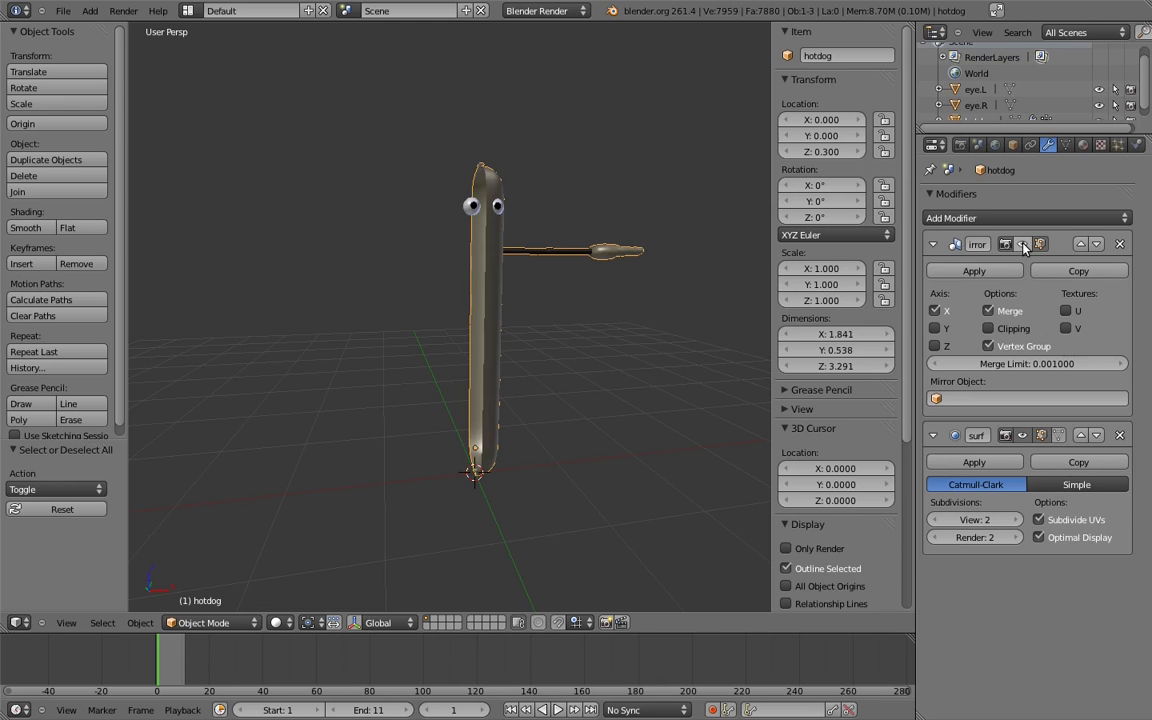
pyautogui.click(1023, 245)
pyautogui.click(1023, 245)
pyautogui.click(1023, 245)
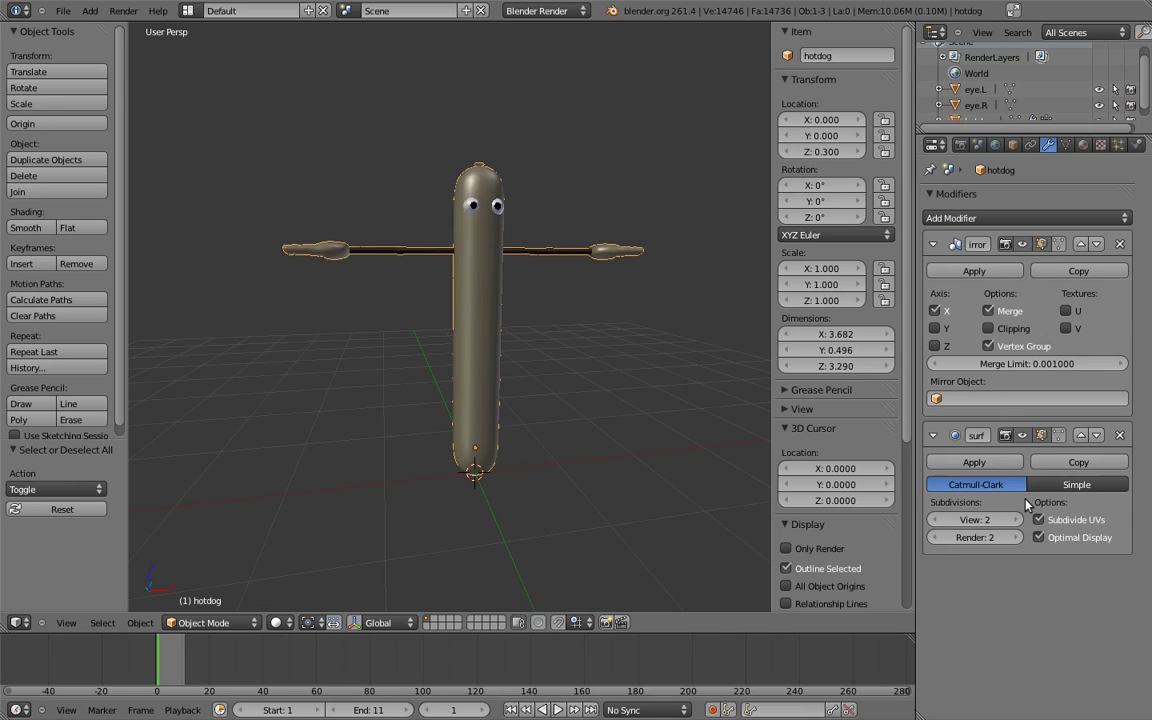
# Step: Toggle the hotdog's Subdivision Surface modifier in the viewport to compare the mesh with and without smoothing
pyautogui.click(1022, 436)
pyautogui.click(1022, 436)
pyautogui.click(1022, 436)
pyautogui.click(1022, 437)
pyautogui.click(1022, 437)
pyautogui.click(1022, 437)
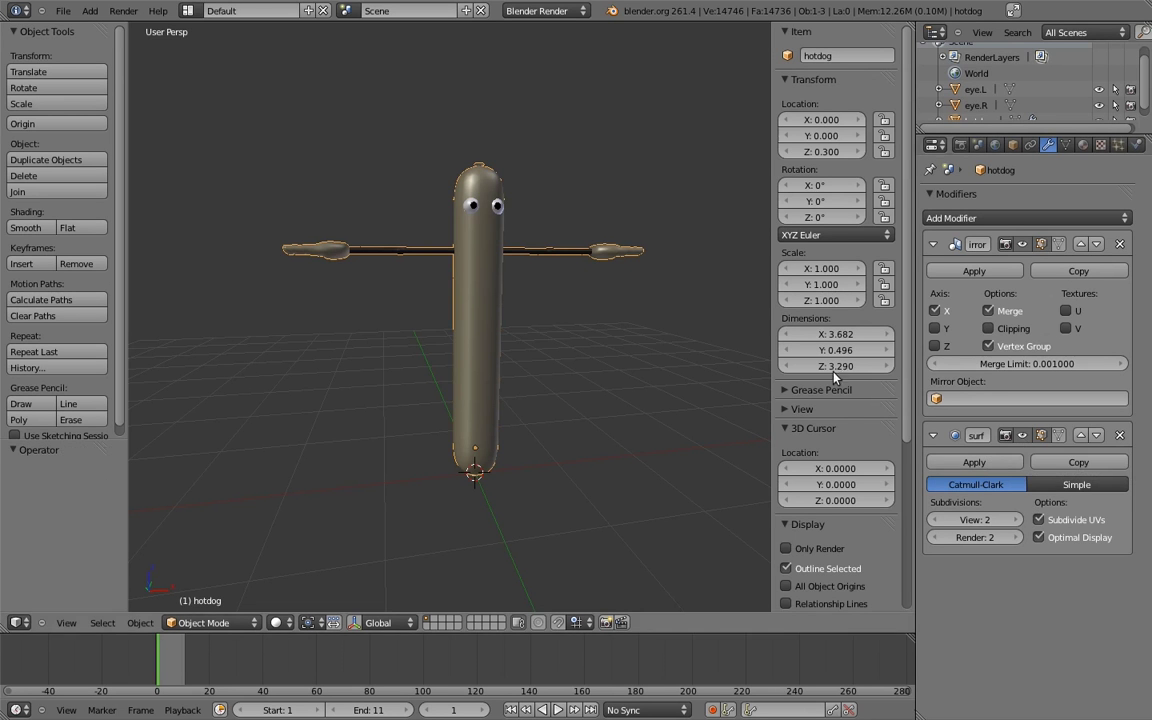
# Step: Add a single-bone armature at the origin, at the base of the hotdog character
pyautogui.hotkey('shift', 'a')
pyautogui.moveTo(571, 327)
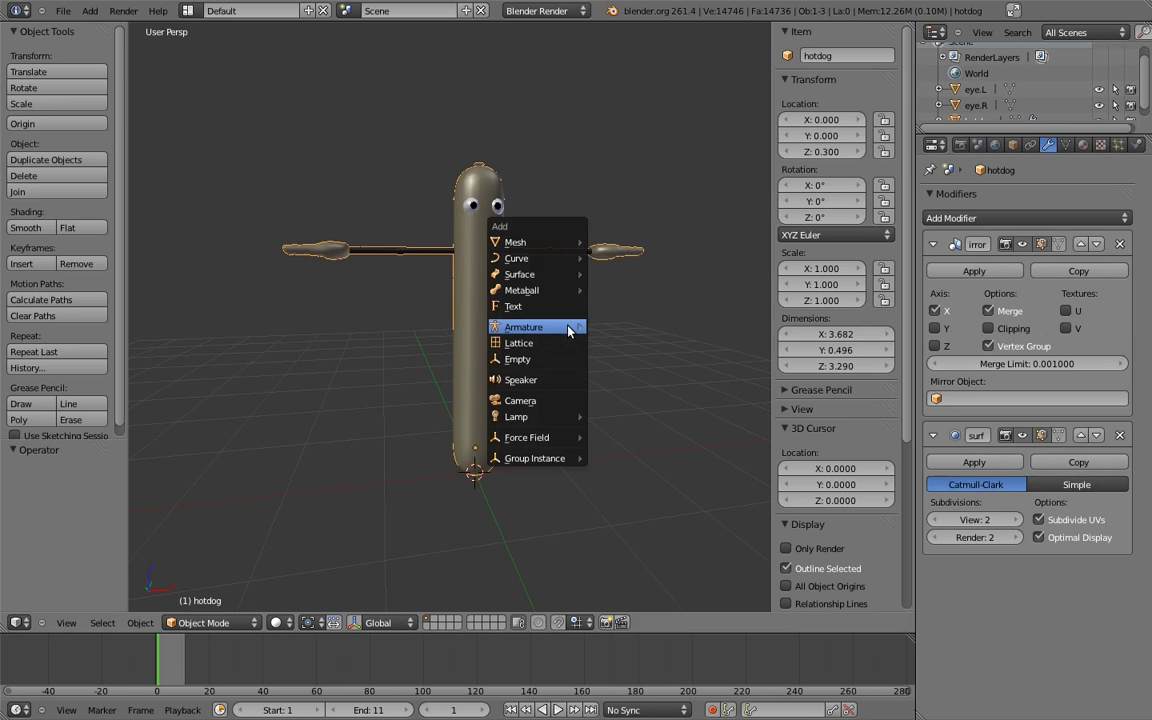
pyautogui.click(621, 330)
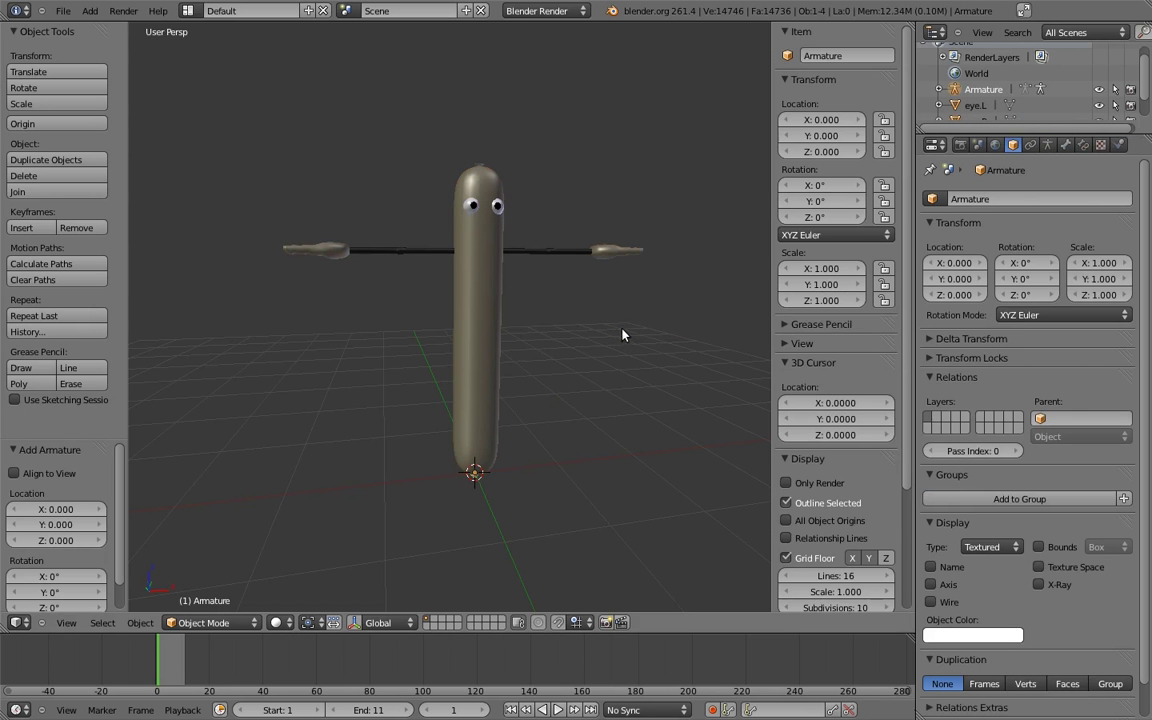
# Step: Set the armature's display type to Wire with X-Ray enabled, and turn on the drawing of bone axes
pyautogui.click(990, 547)
pyautogui.click(975, 512)
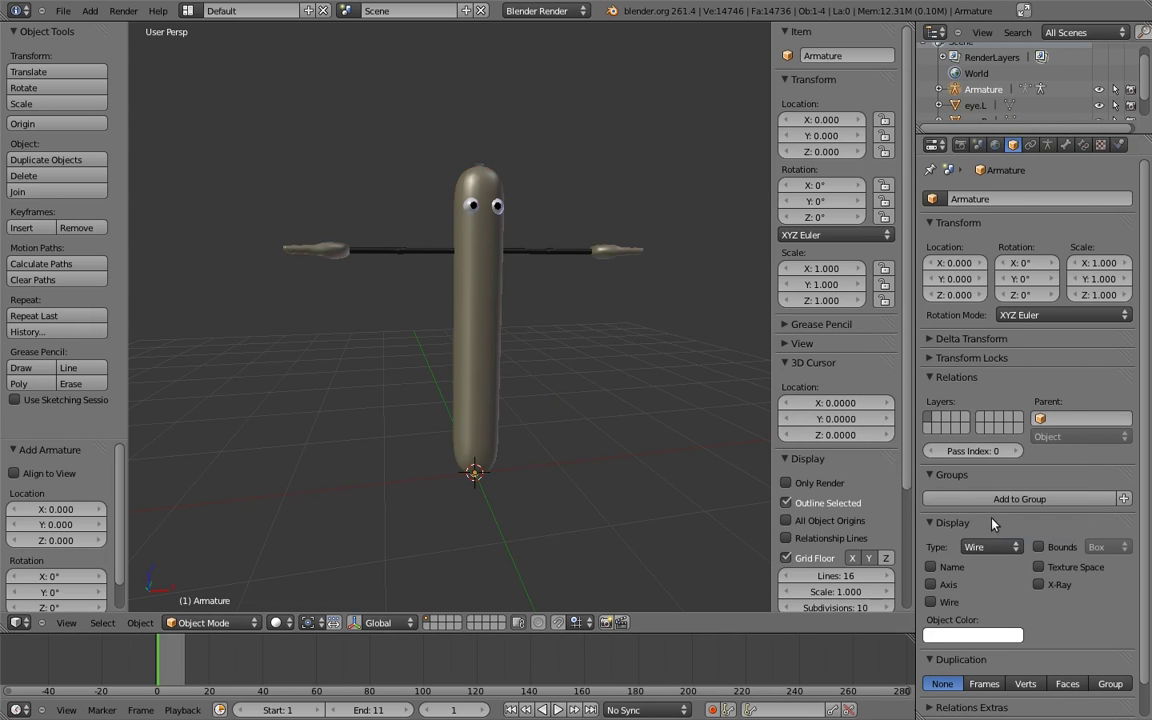
pyautogui.click(1038, 584)
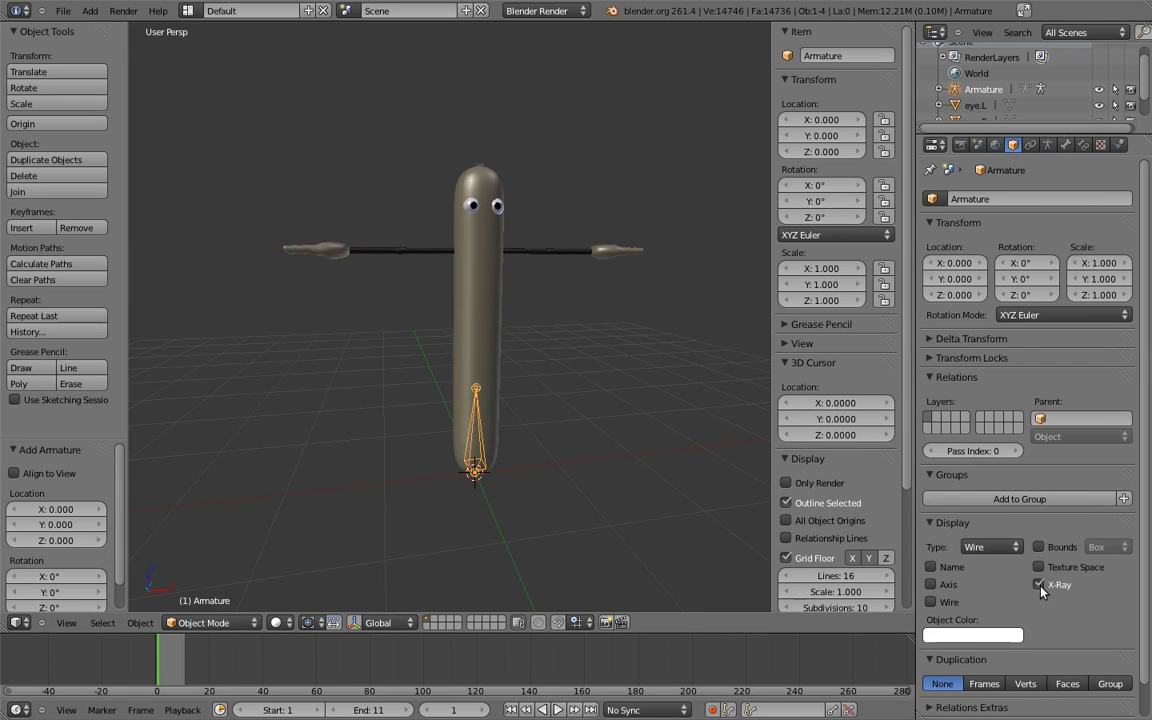
pyautogui.click(1047, 145)
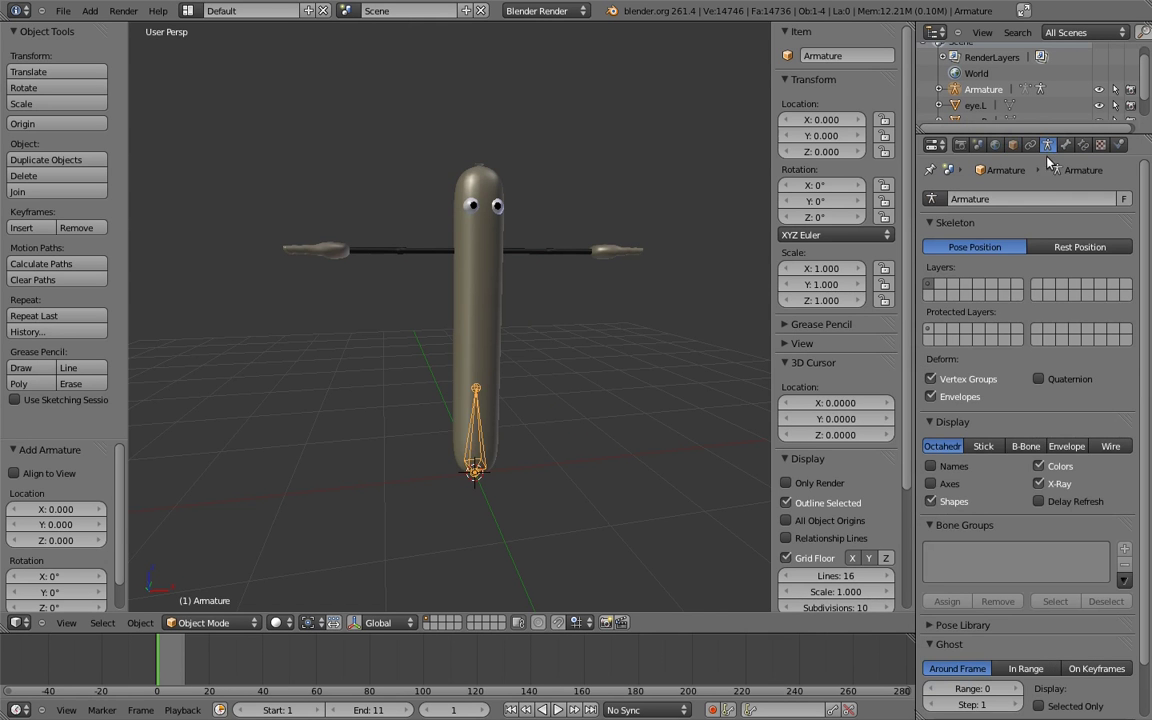
pyautogui.click(932, 484)
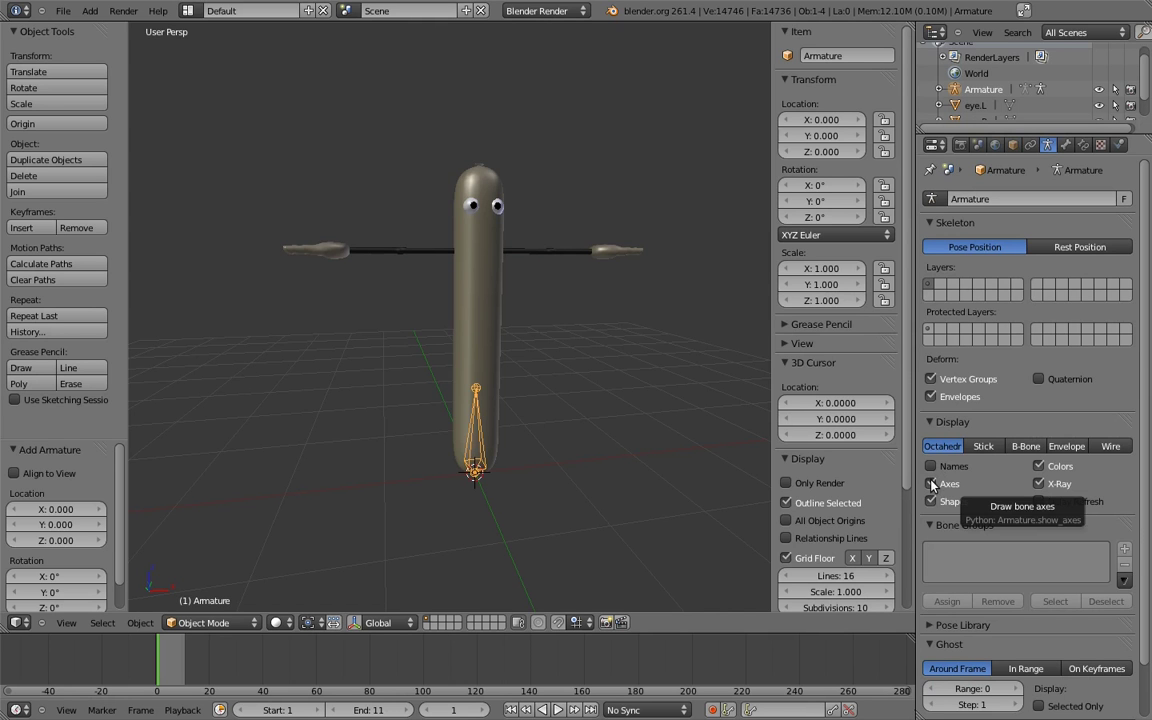
# Step: Display the hotdog mesh's wireframe over its solid shading, with all edges drawn in the viewport
pyautogui.rightClick(488, 282)
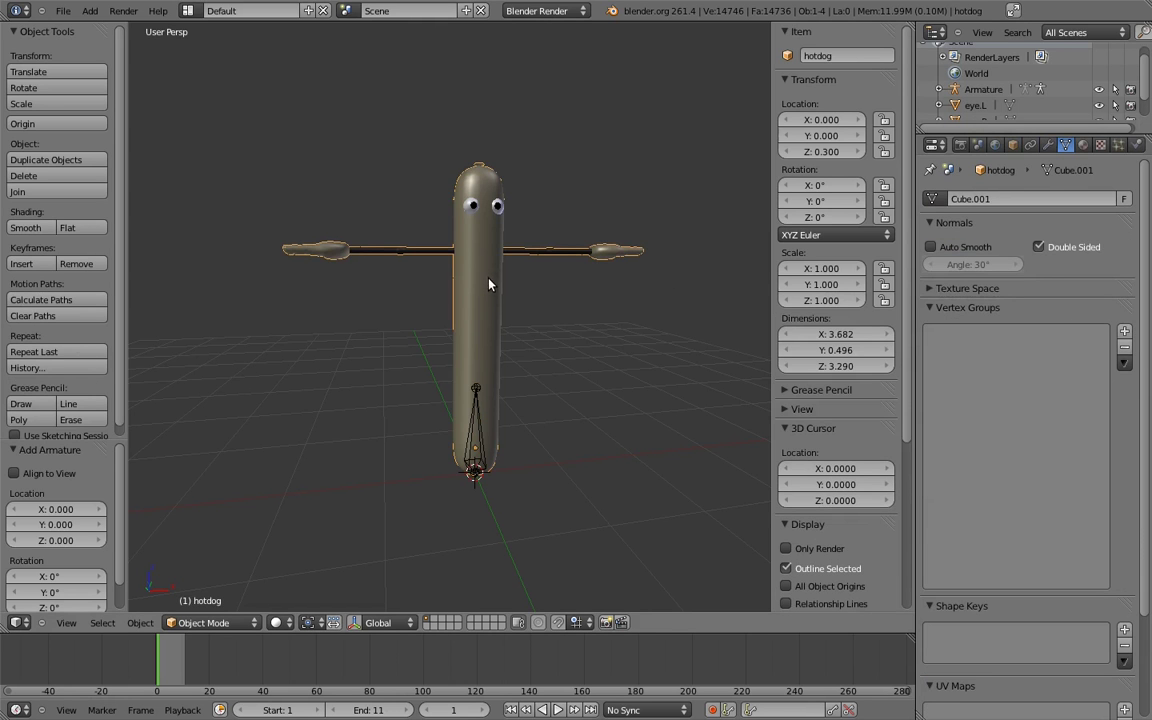
pyautogui.click(1012, 145)
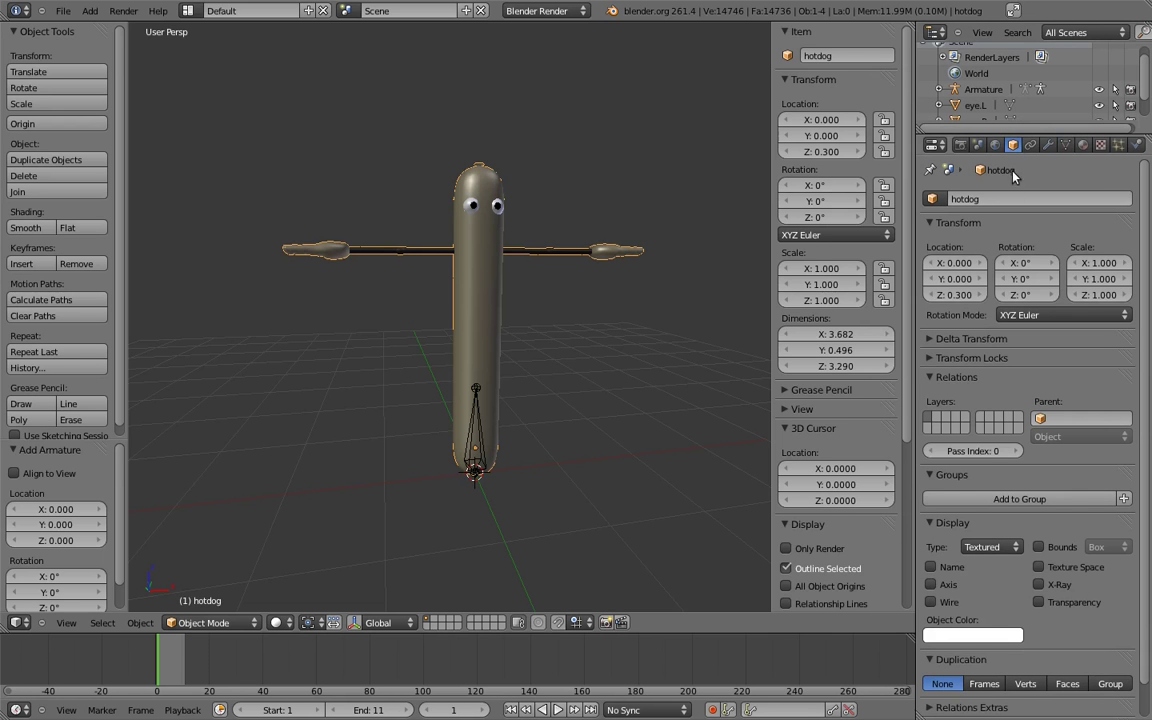
pyautogui.click(945, 604)
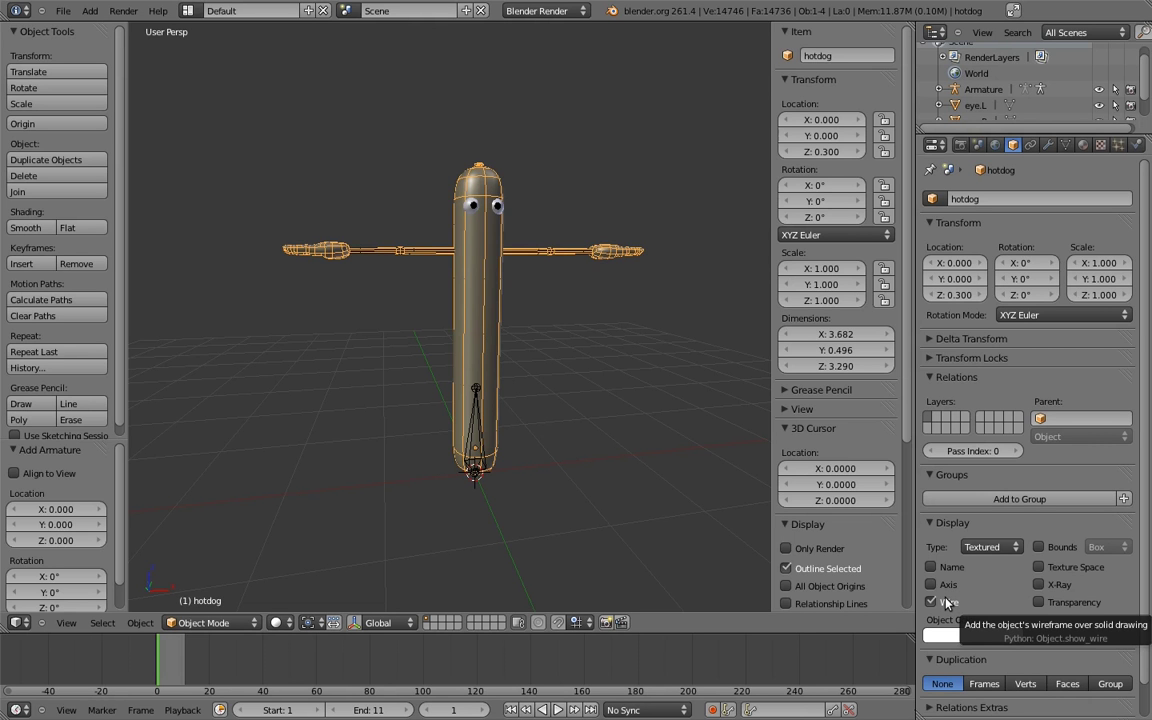
pyautogui.scroll(-2, 838, 400)
pyautogui.scroll(-4, 838, 400)
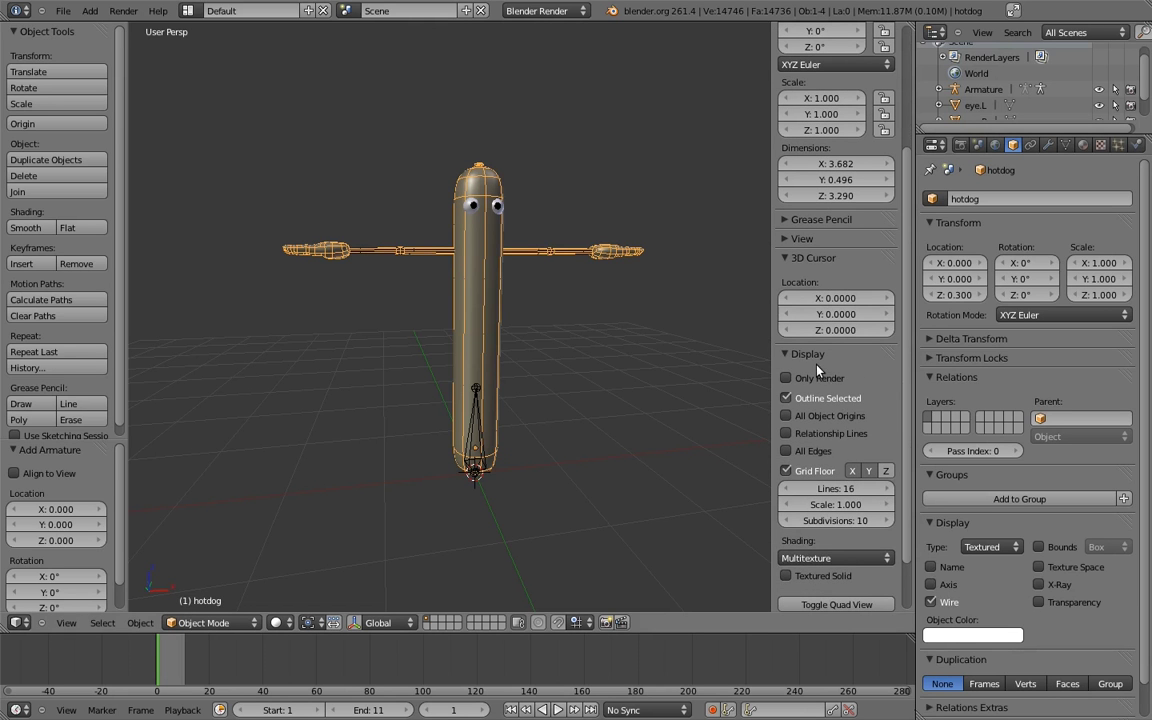
pyautogui.click(787, 452)
pyautogui.press('Tab')
pyautogui.press('Tab')
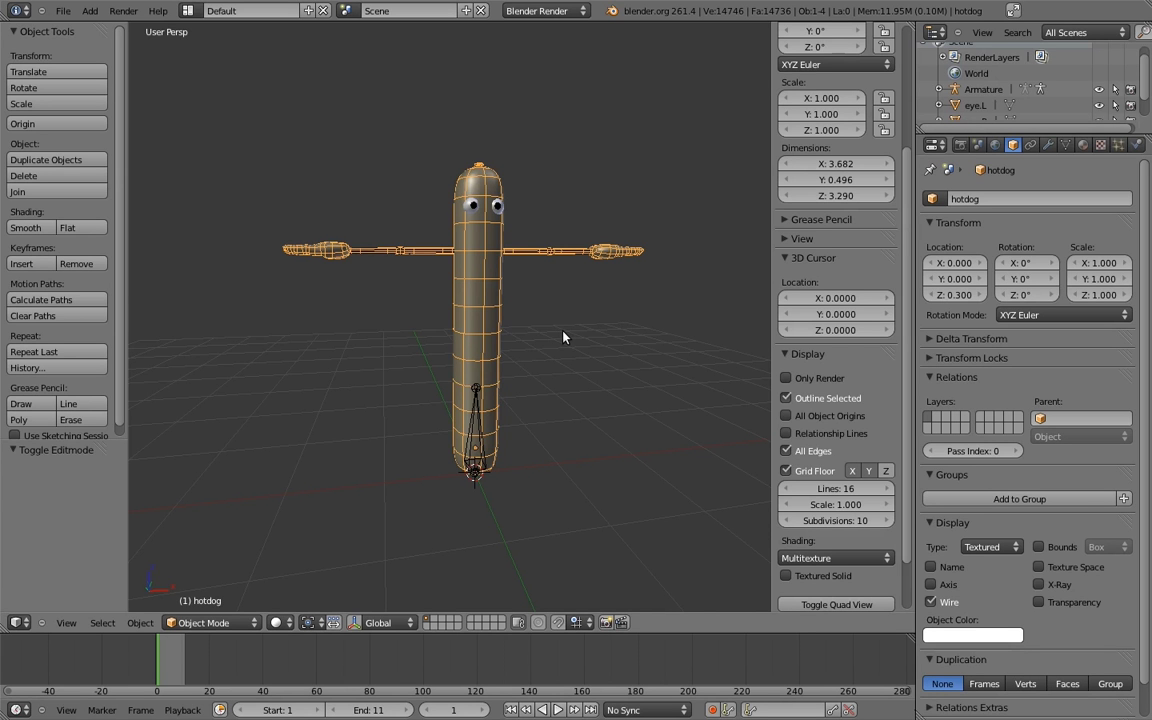
pyautogui.hotkey('ctrl', 'z')
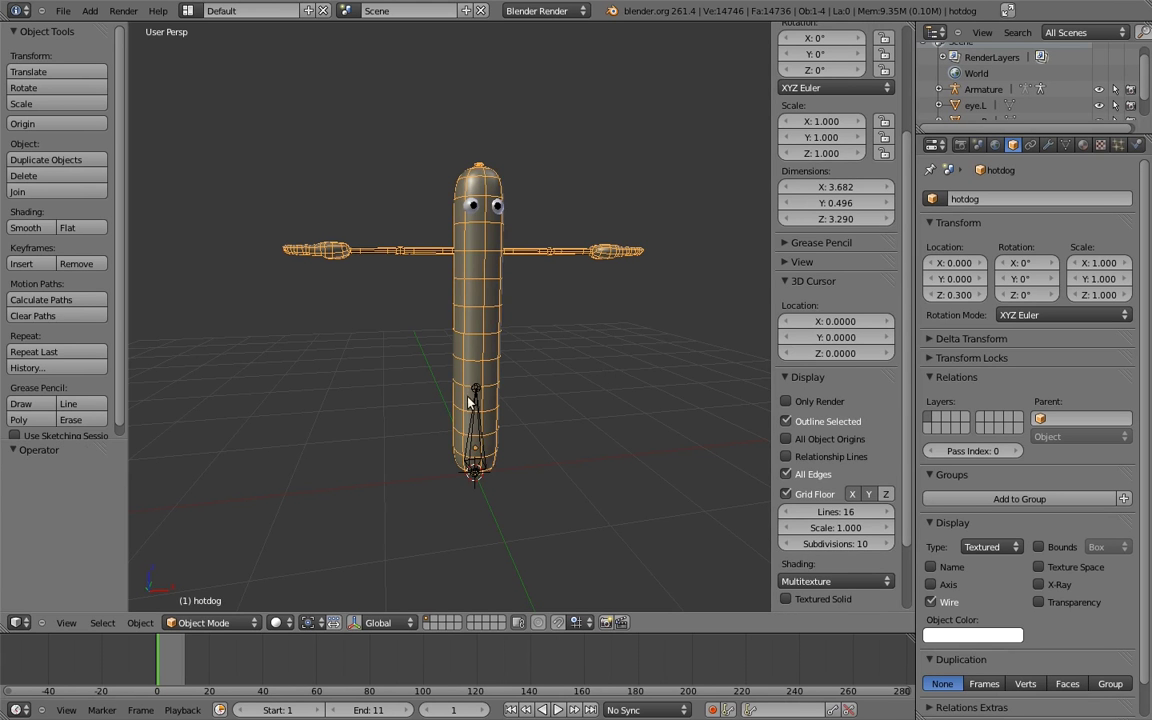
# Step: In front orthographic view, edit the armature and raise the bone's tip 0.108 along Z to the nearest edge loop
pyautogui.rightClick(475, 420)
pyautogui.press('KP_1')
pyautogui.press('KP_5')
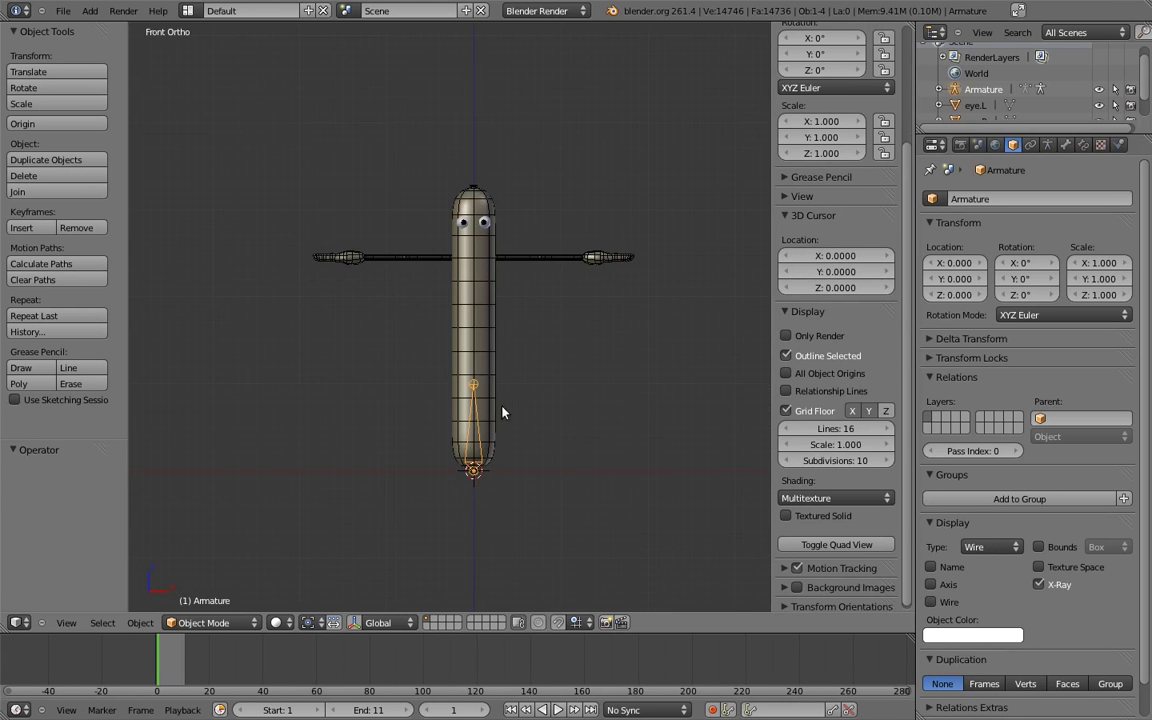
pyautogui.scroll(3, 528, 398)
pyautogui.press('Tab')
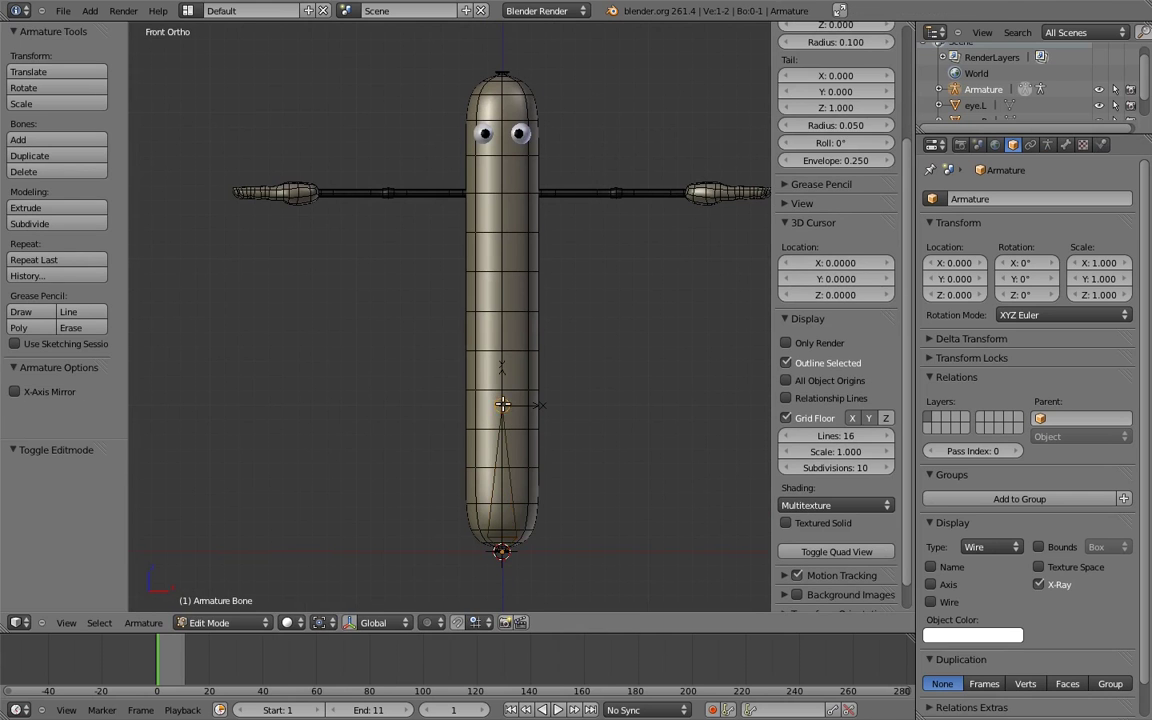
pyautogui.press('g')
pyautogui.press('z')
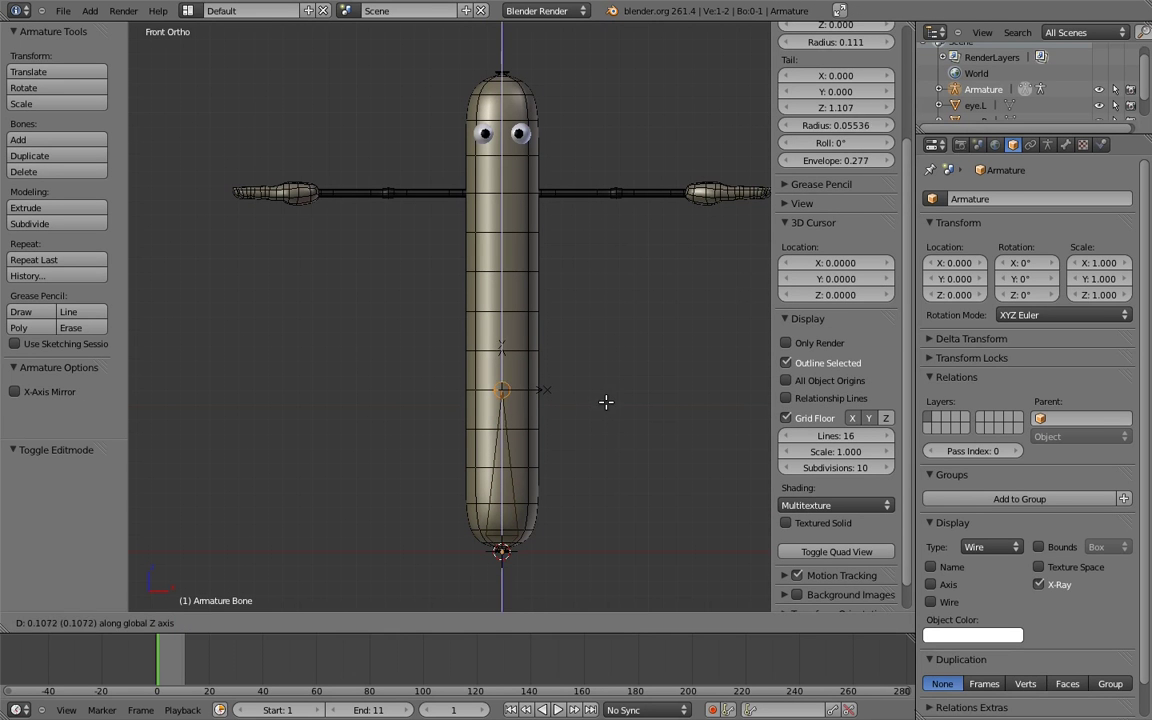
pyautogui.click(607, 402)
# Step: Extrude two more bones straight up the body along Z, 1.078 and then 1.087 long, ending at the head's top
pyautogui.press('e')
pyautogui.press('z')
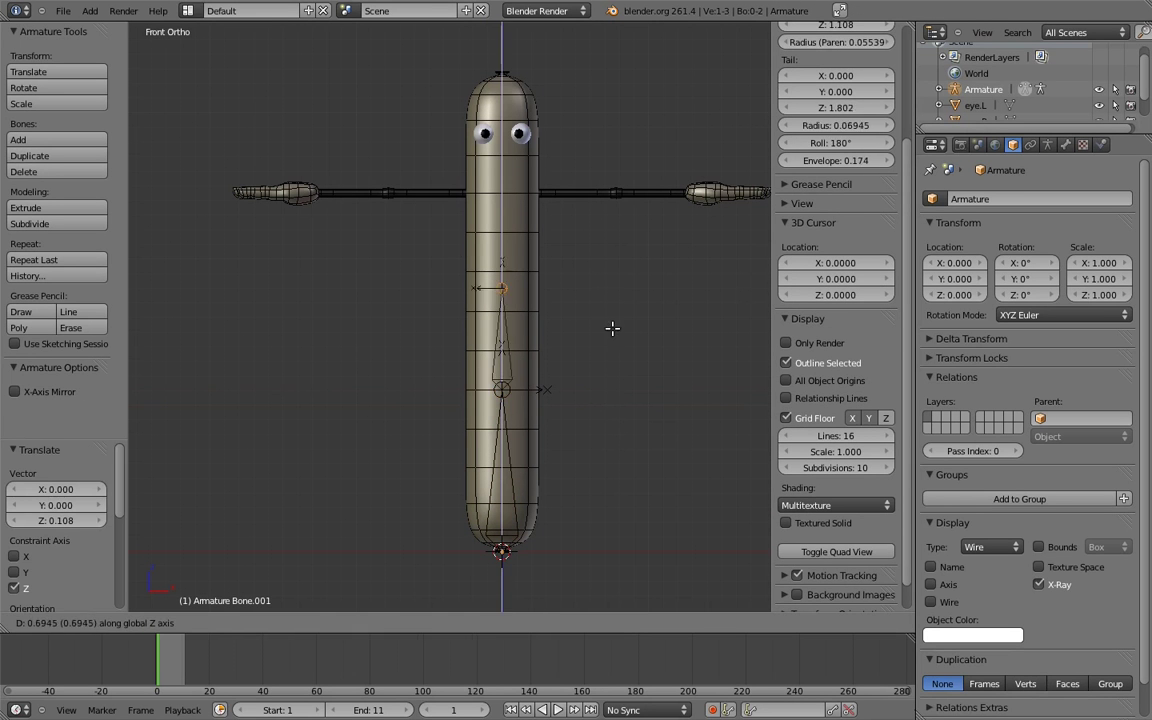
pyautogui.click(610, 252)
pyautogui.press('e')
pyautogui.press('z')
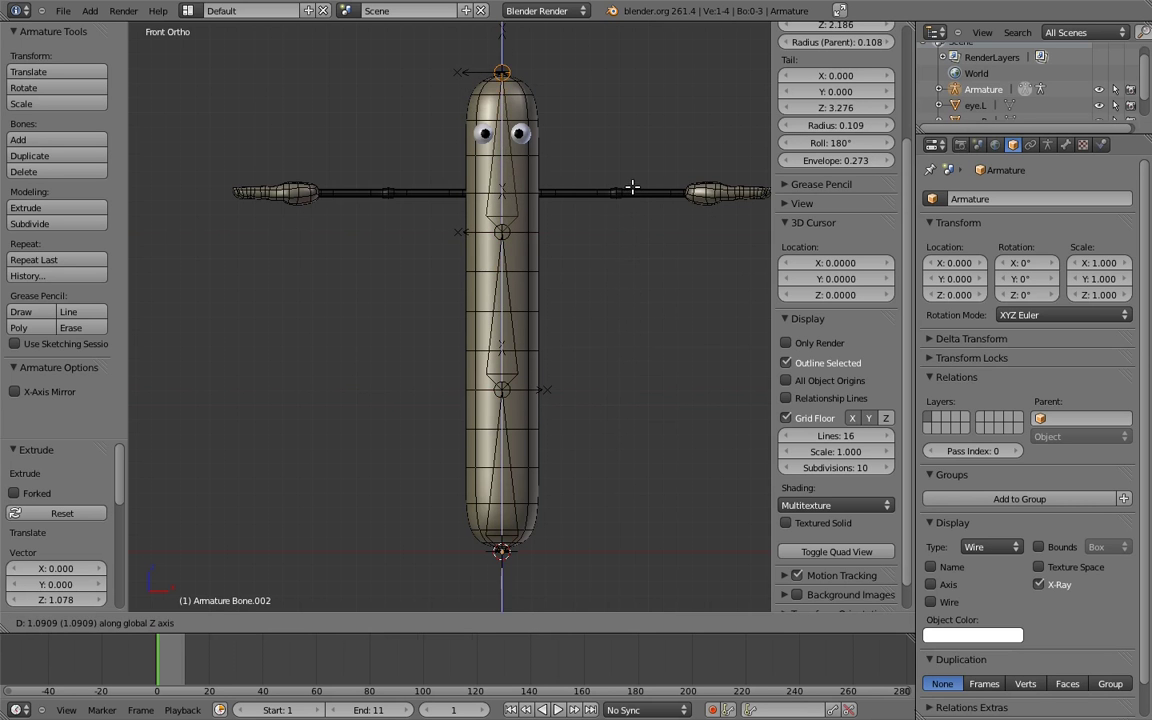
pyautogui.click(631, 193)
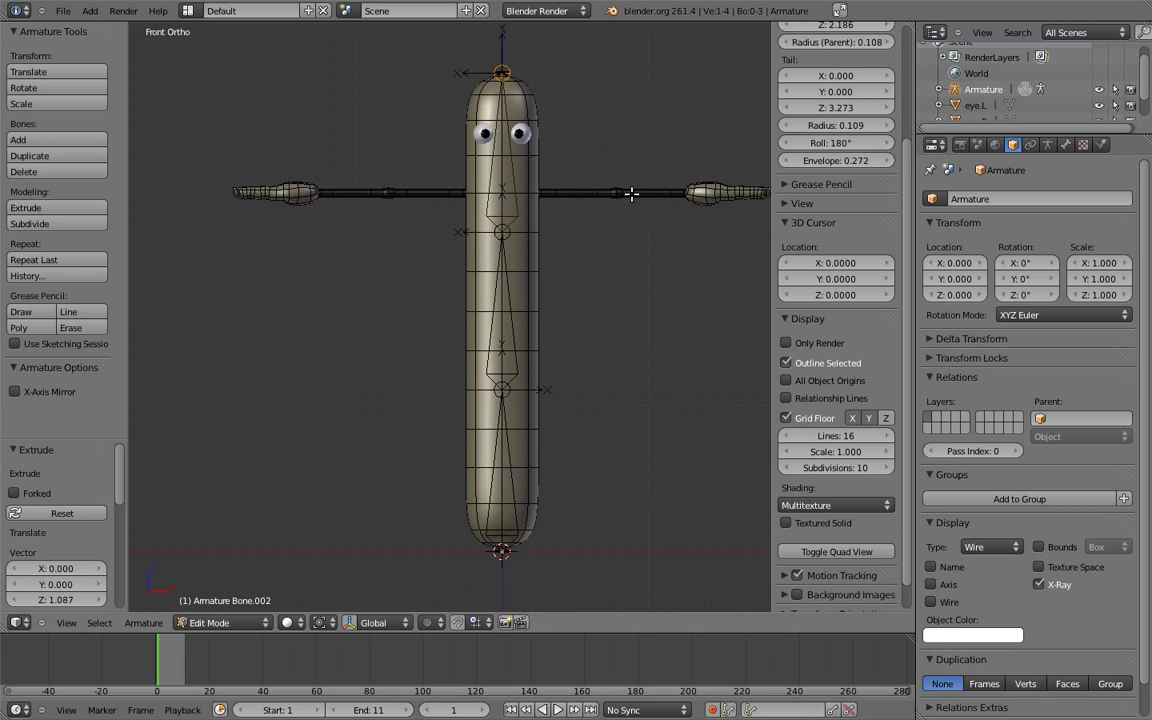
# Step: Set the roll of the middle and top body bones to 0° so their axes match the bottom bone
pyautogui.rightClick(498, 300)
pyautogui.keyDown('shift'); pyautogui.rightClick(462, 150); pyautogui.keyUp('shift')
pyautogui.hotkey('ctrl', 'r')
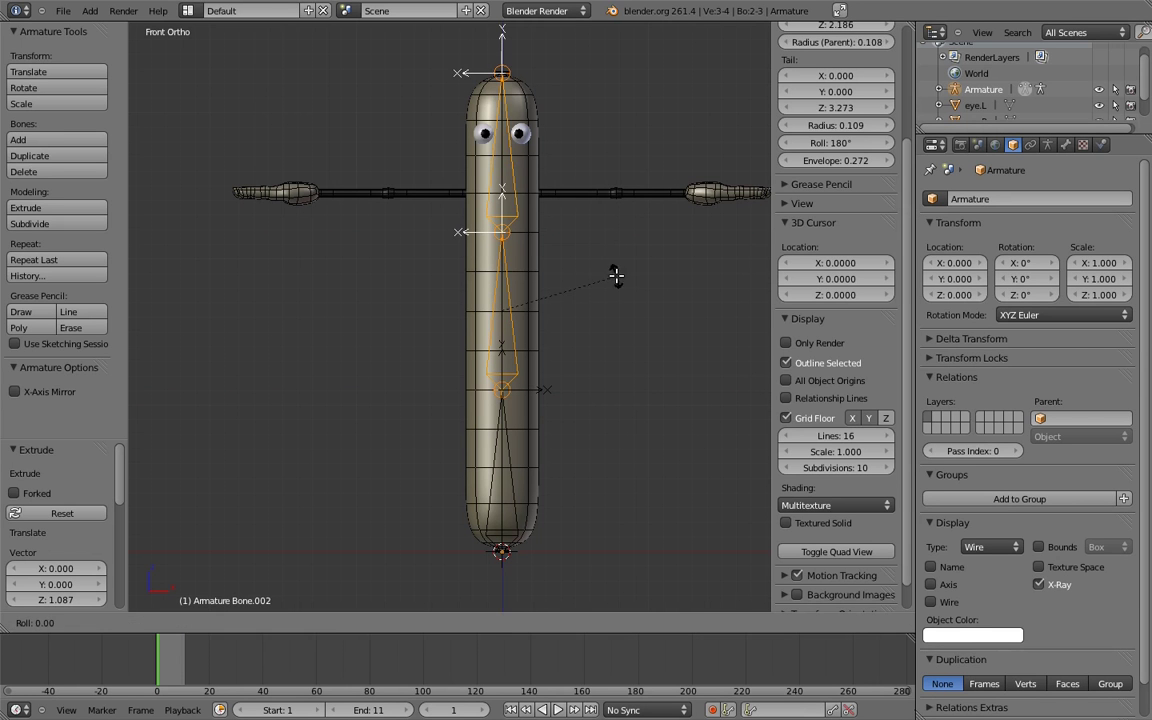
pyautogui.click(618, 273)
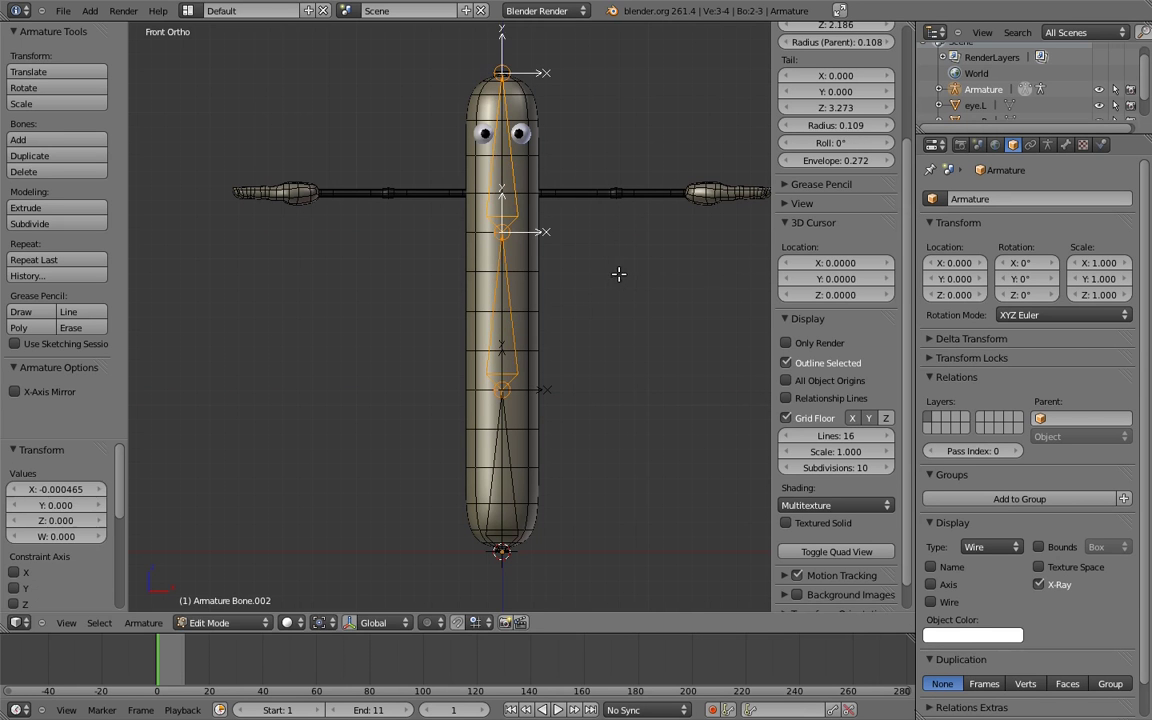
# Step: Rename the bottom bone of the body as body.01
pyautogui.moveTo(637, 213); pyautogui.dragTo(531, 277, button='middle')
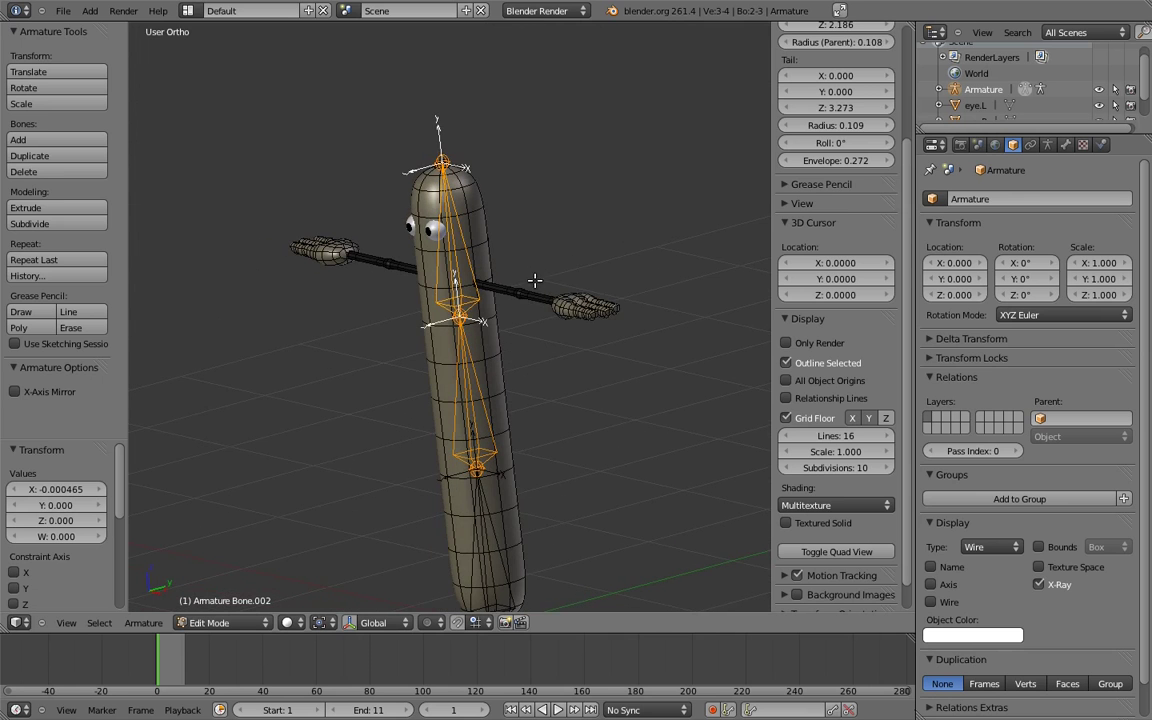
pyautogui.rightClick(482, 531)
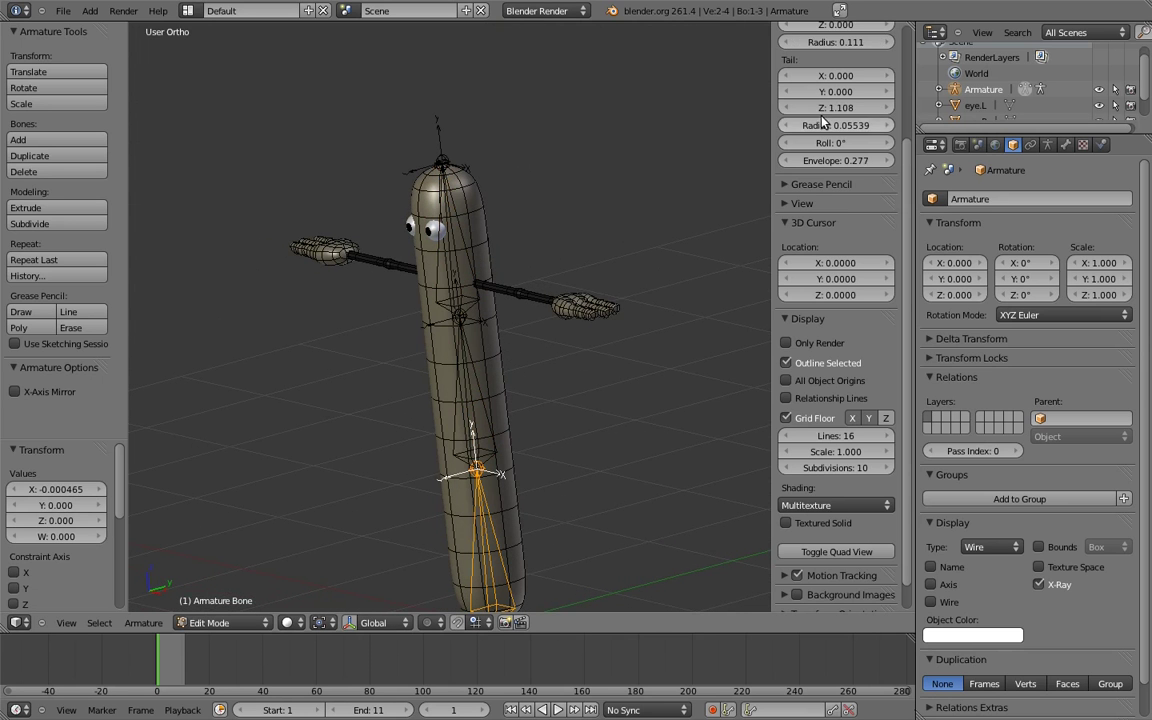
pyautogui.scroll(5, 800, 330)
pyautogui.click(847, 77)
pyautogui.write('body.01')
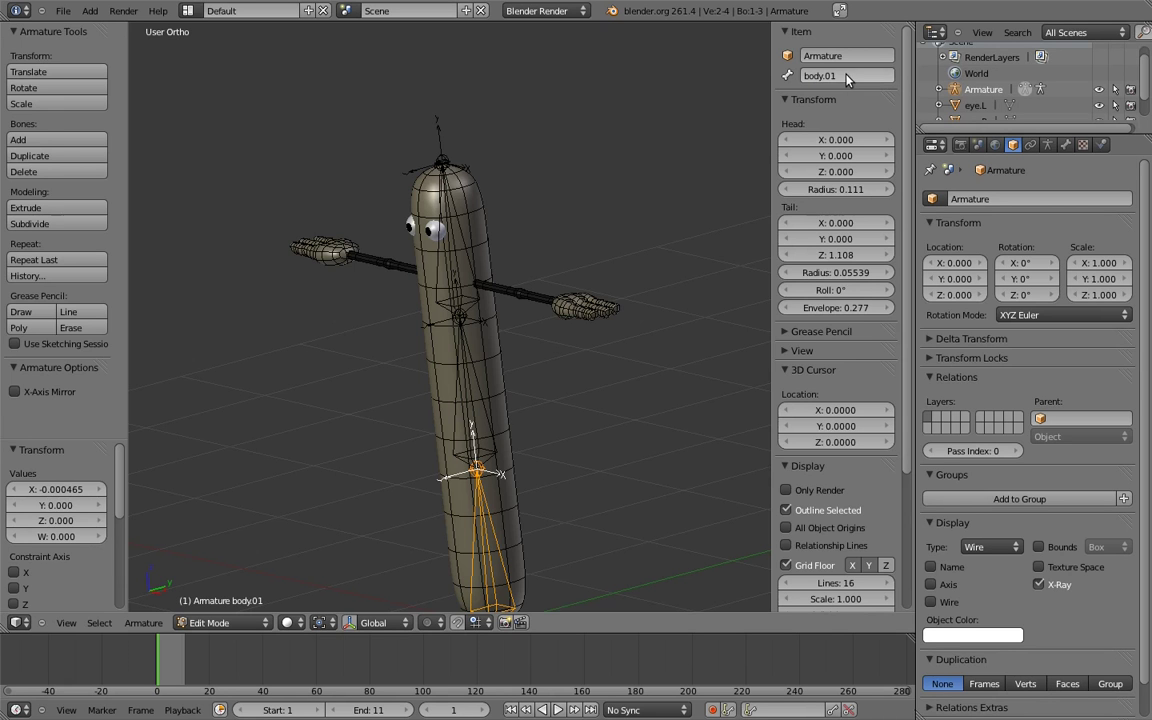
# Step: Rename the middle and top body bones with names that start with body
pyautogui.rightClick(425, 336)
pyautogui.click(874, 76)
pyautogui.press('Return')
pyautogui.rightClick(462, 276)
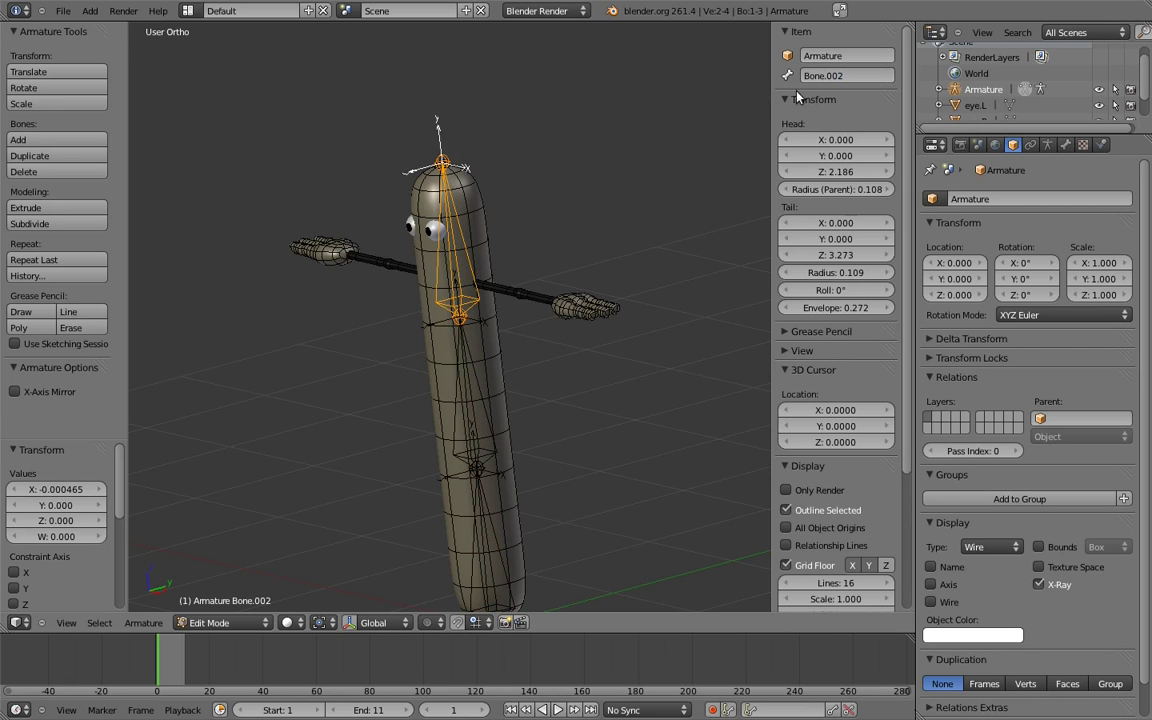
pyautogui.write('body.01')
pyautogui.press('Return')
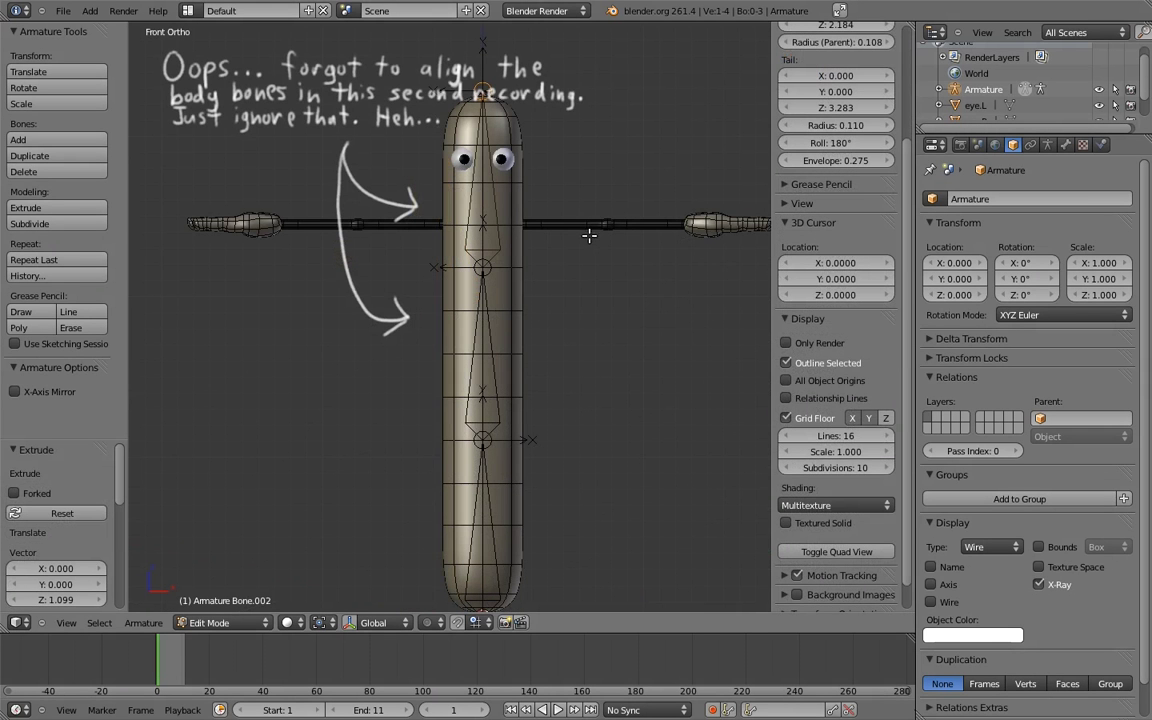
# Step: Add a bone at the base of the +X arm and lay it along the arm by moving its tip 0.400 in X and -1.000 in Z
pyautogui.click(527, 224)
pyautogui.scroll(5, 527, 224)
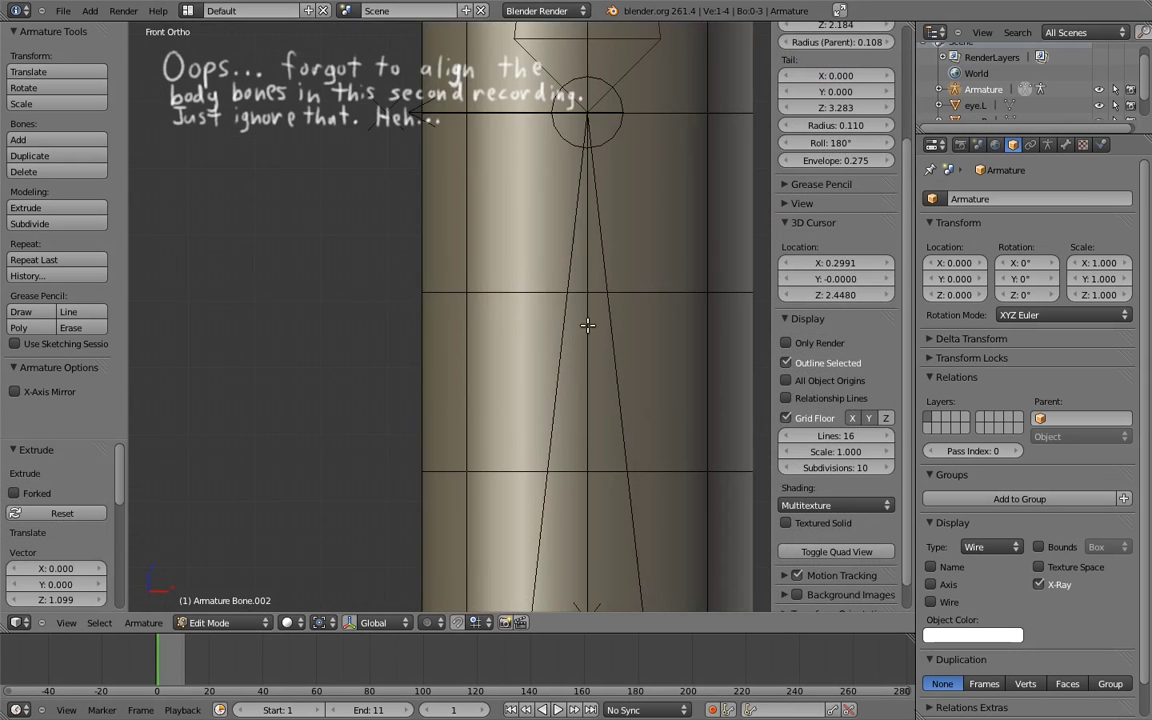
pyautogui.hotkey('shift', 'a')
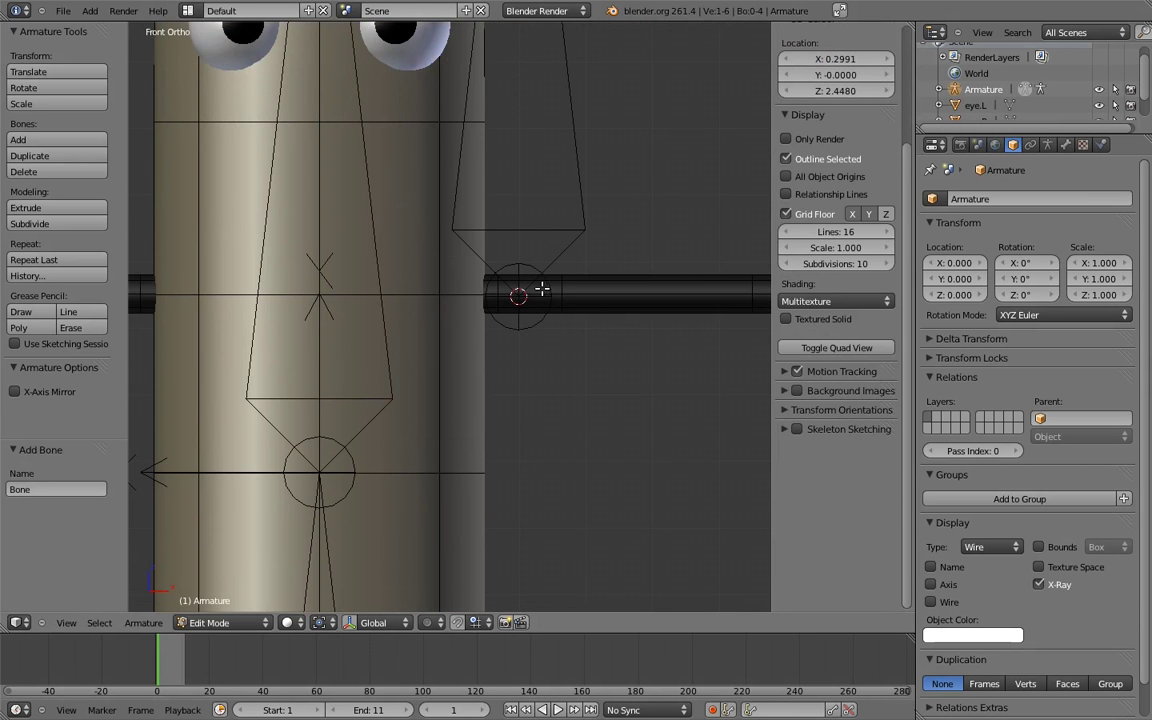
pyautogui.scroll(-3, 582, 259)
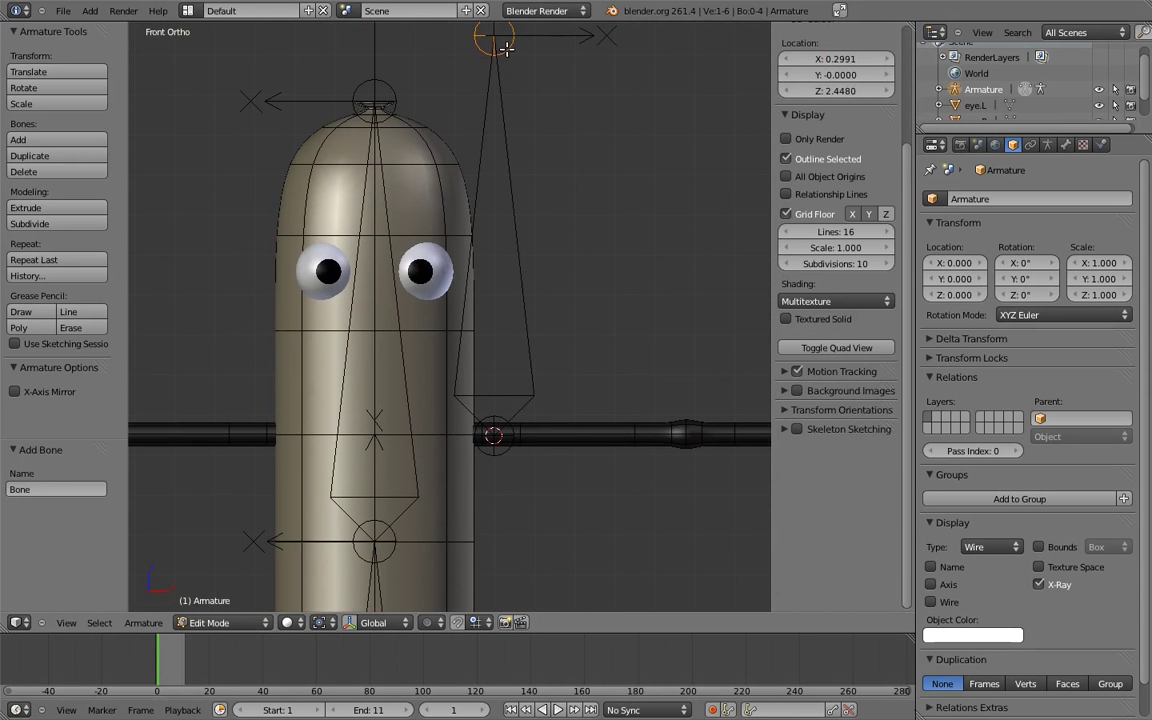
pyautogui.rightClick(506, 50)
pyautogui.press('g')
pyautogui.click(663, 458)
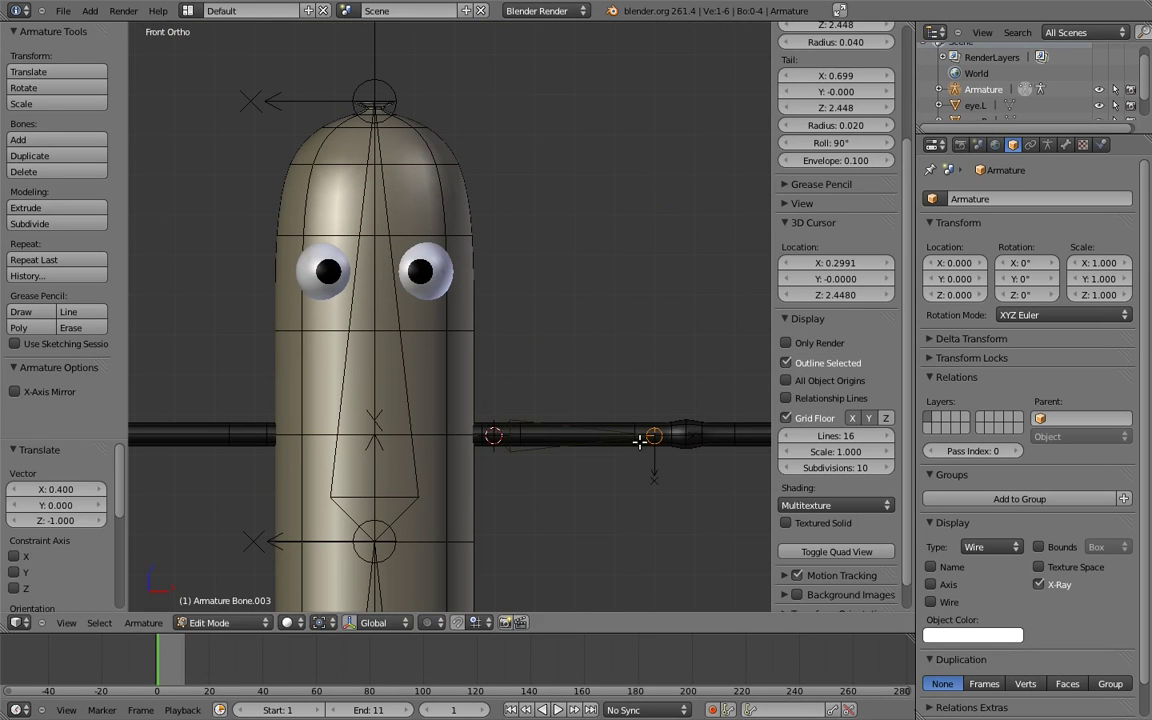
# Step: Move the head of the +X arm bone about -0.031 in X to sit at the arm's first edge loop beside the body
pyautogui.scroll(6, 663, 458)
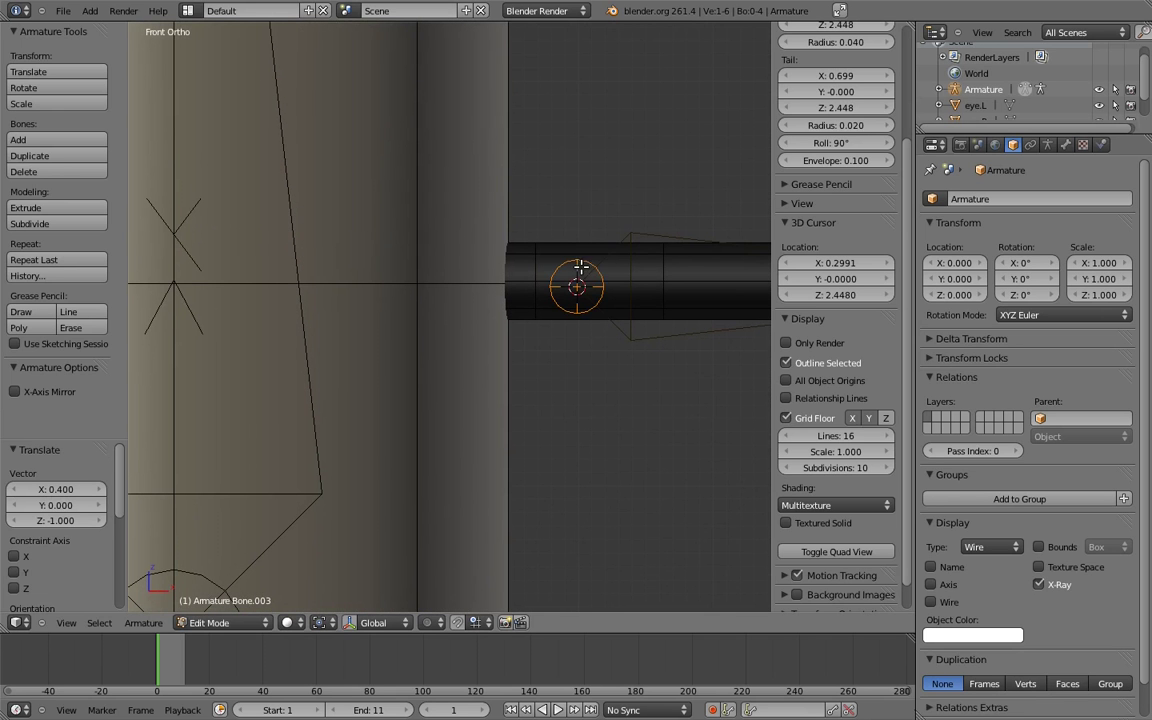
pyautogui.rightClick(580, 268)
pyautogui.press('g')
pyautogui.press('x')
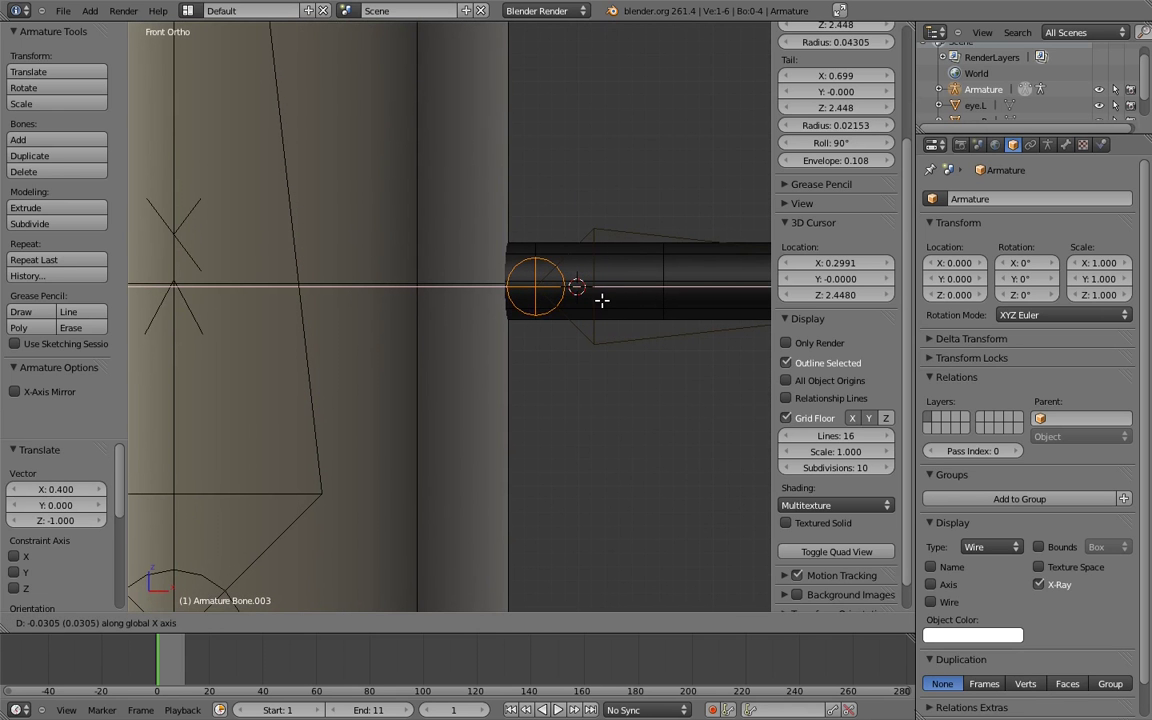
pyautogui.click(602, 299)
# Step: Move the tip of the +X upper arm bone about 0.080 in X to the centre of the elbow
pyautogui.keyDown('shift'); pyautogui.moveTo(655, 298); pyautogui.dragTo(461, 334, button='middle'); pyautogui.keyUp('shift')
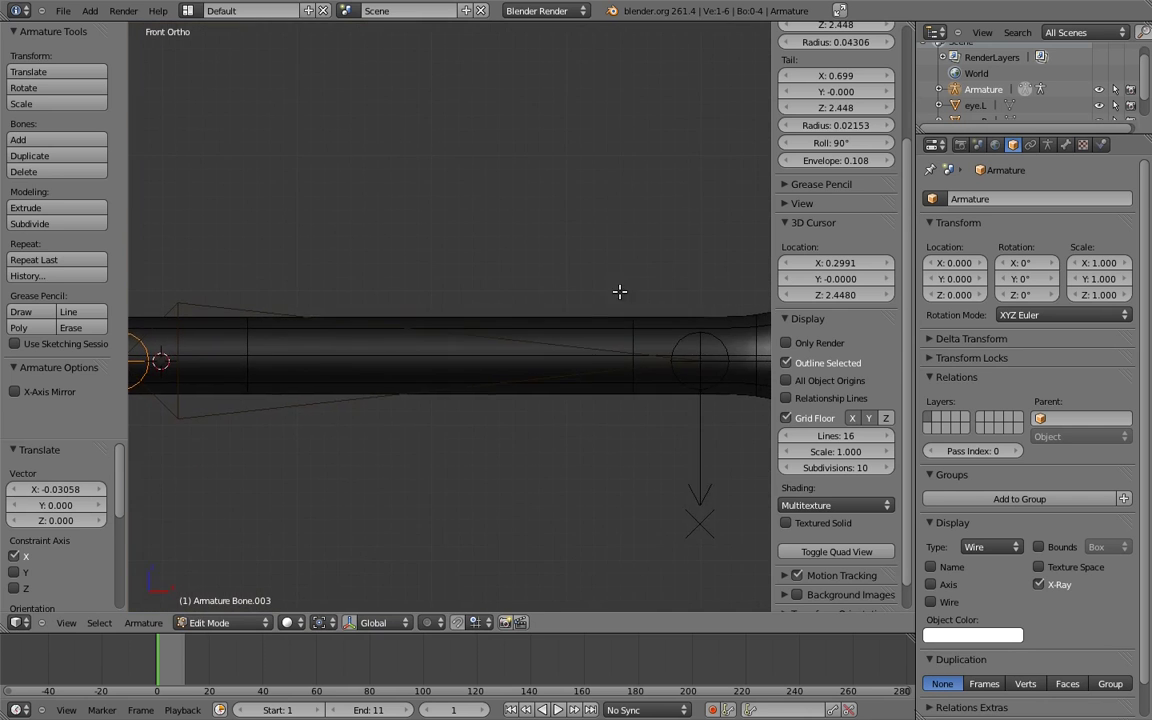
pyautogui.hscroll(3, 601, 305)
pyautogui.rightClick(540, 355)
pyautogui.press('g')
pyautogui.press('x')
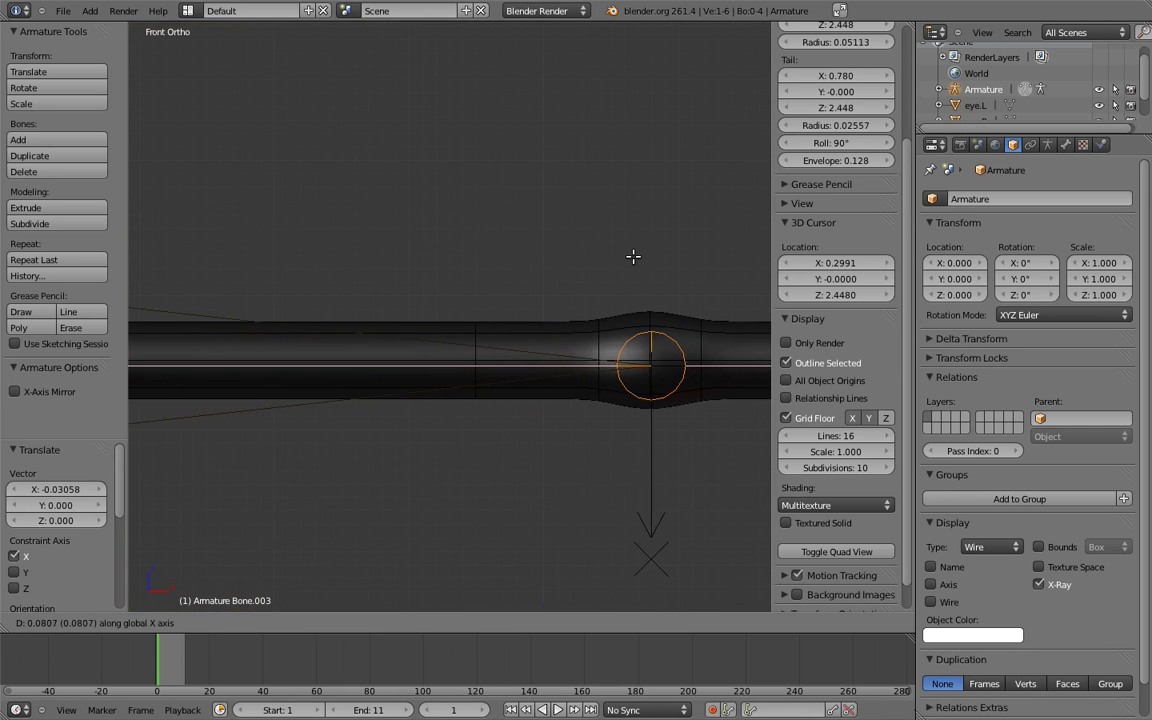
pyautogui.click(654, 253)
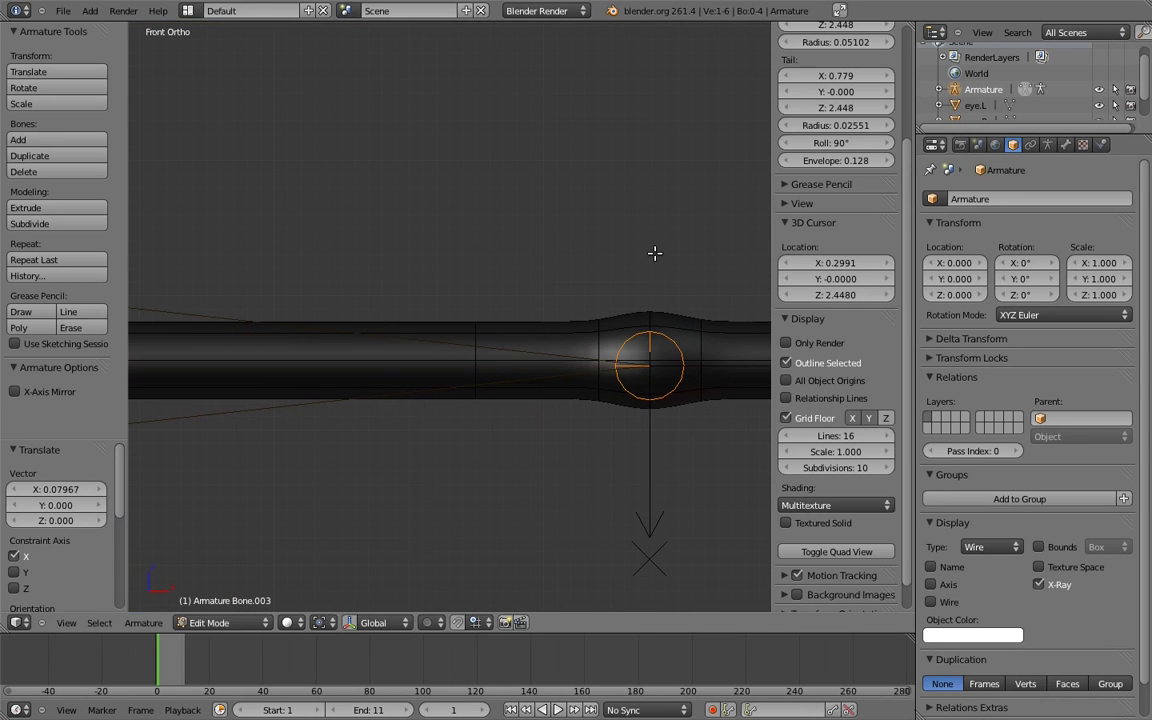
# Step: Extrude a forearm bone 0.461 in X from the elbow to the wrist of the +X arm
pyautogui.hscroll(5, 597, 275)
pyautogui.scroll(-3, 468, 257)
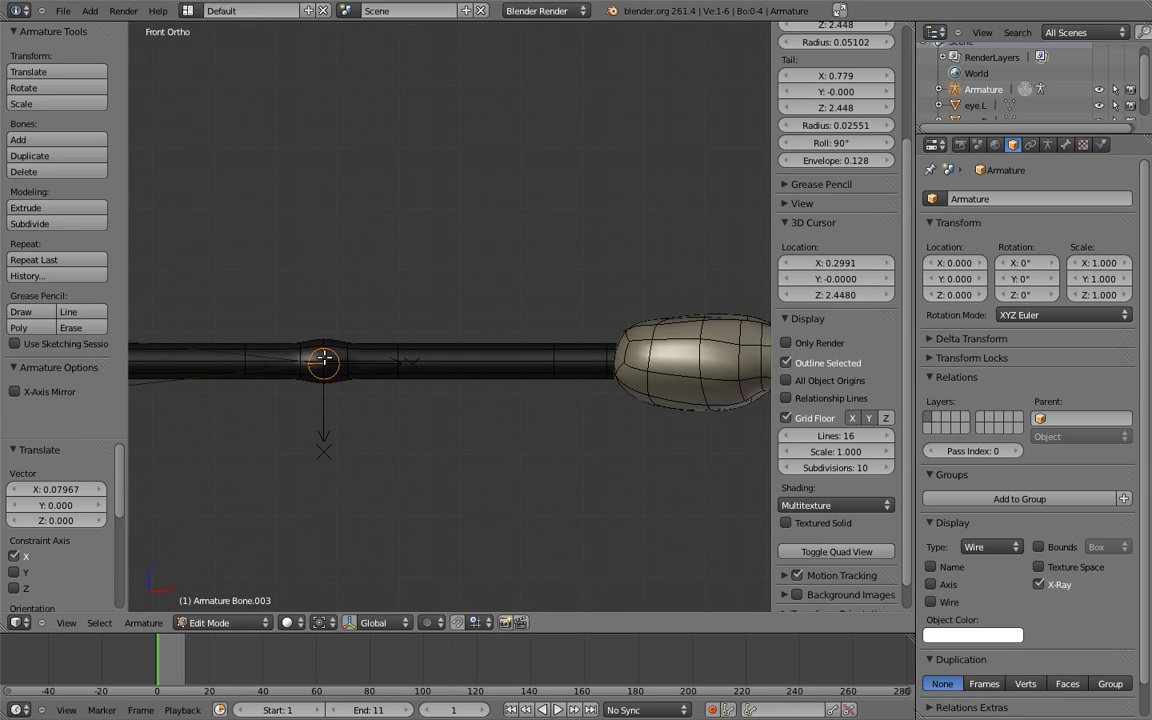
pyautogui.press('e')
pyautogui.press('x')
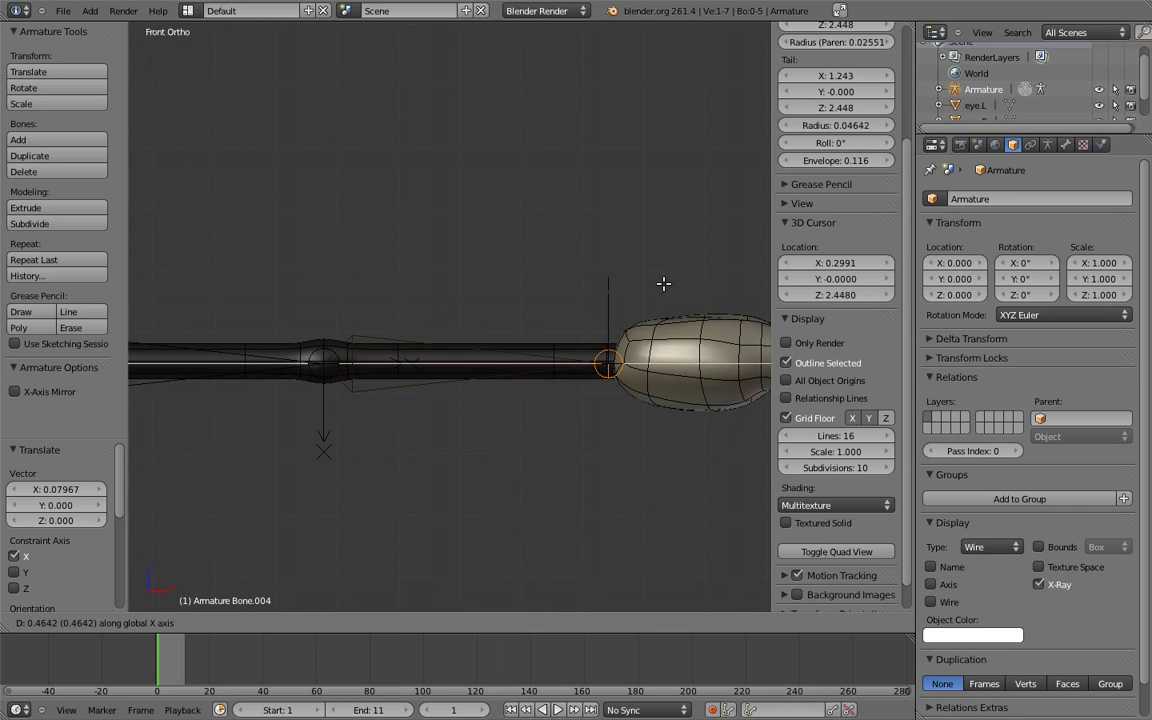
pyautogui.click(643, 268)
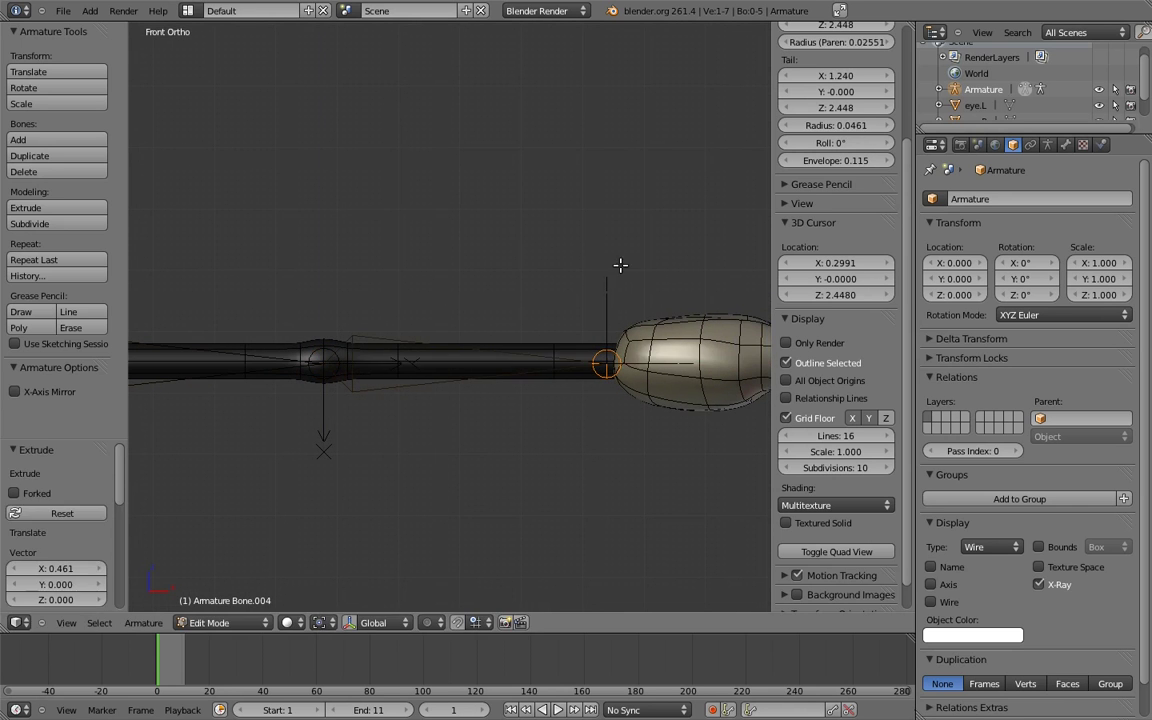
# Step: Duplicate the +X upper arm and forearm bones and place the copies along the -X arm, about -1.614 in X
pyautogui.keyDown('ctrl'); pyautogui.hscroll(-4, 663, 312); pyautogui.keyUp('ctrl')
pyautogui.scroll(-8, 664, 312)
pyautogui.keyDown('shift'); pyautogui.moveTo(515, 238); pyautogui.dragTo(625, 249, button='middle'); pyautogui.keyUp('shift')
pyautogui.rightClick(529, 337)
pyautogui.keyDown('shift'); pyautogui.rightClick(604, 334); pyautogui.keyUp('shift')
pyautogui.hotkey('shift', 'd')
pyautogui.click(403, 345)
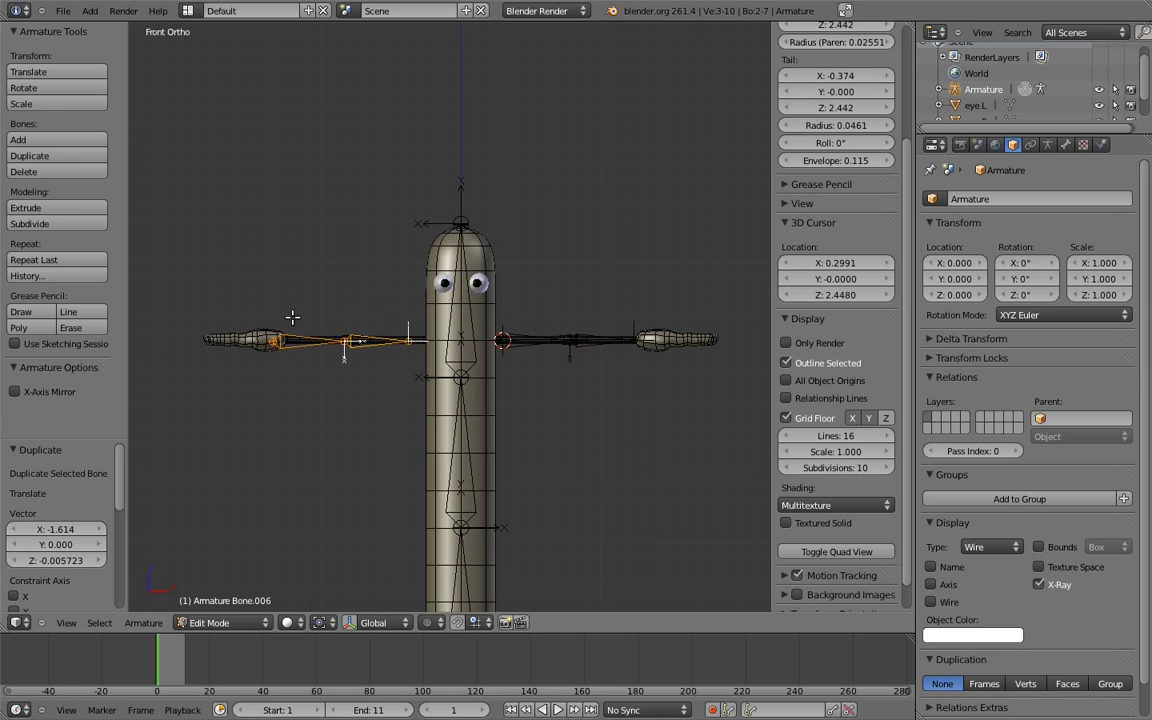
# Step: Enable X-Axis Mirror for the armature and rename the +X upper arm bone as upper_arm.L
pyautogui.click(15, 393)
pyautogui.rightClick(537, 339)
pyautogui.scroll(4, 823, 371)
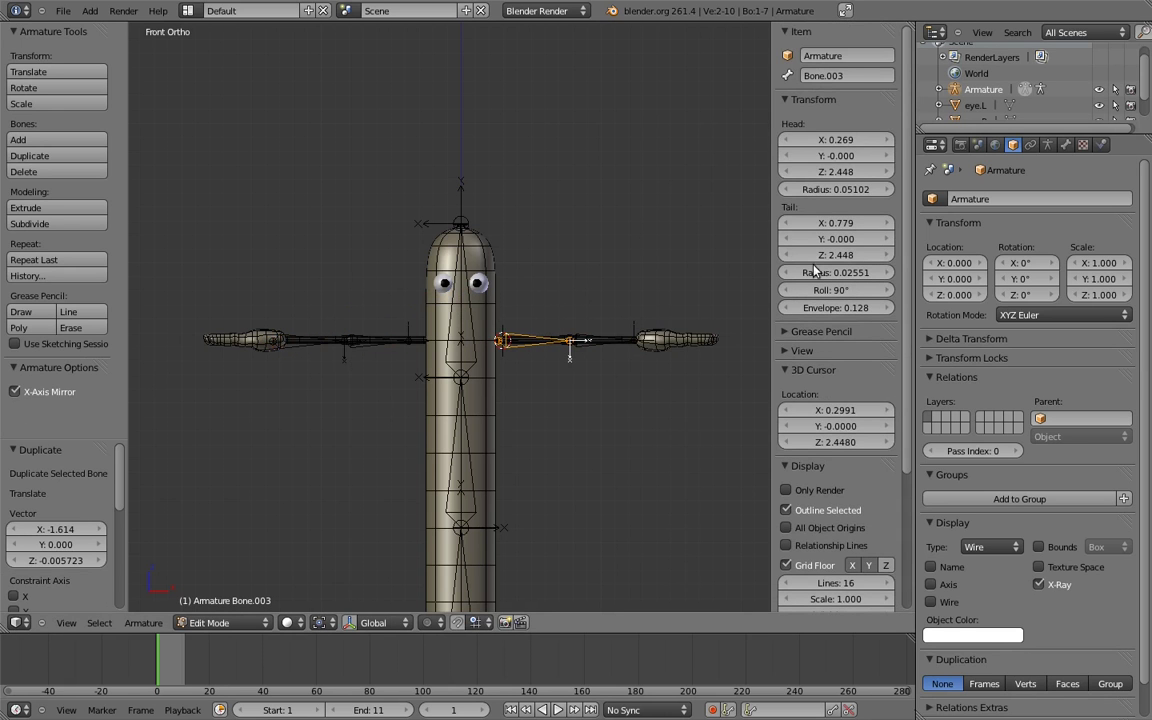
pyautogui.click(847, 77)
pyautogui.write('u')
pyautogui.press('Return')
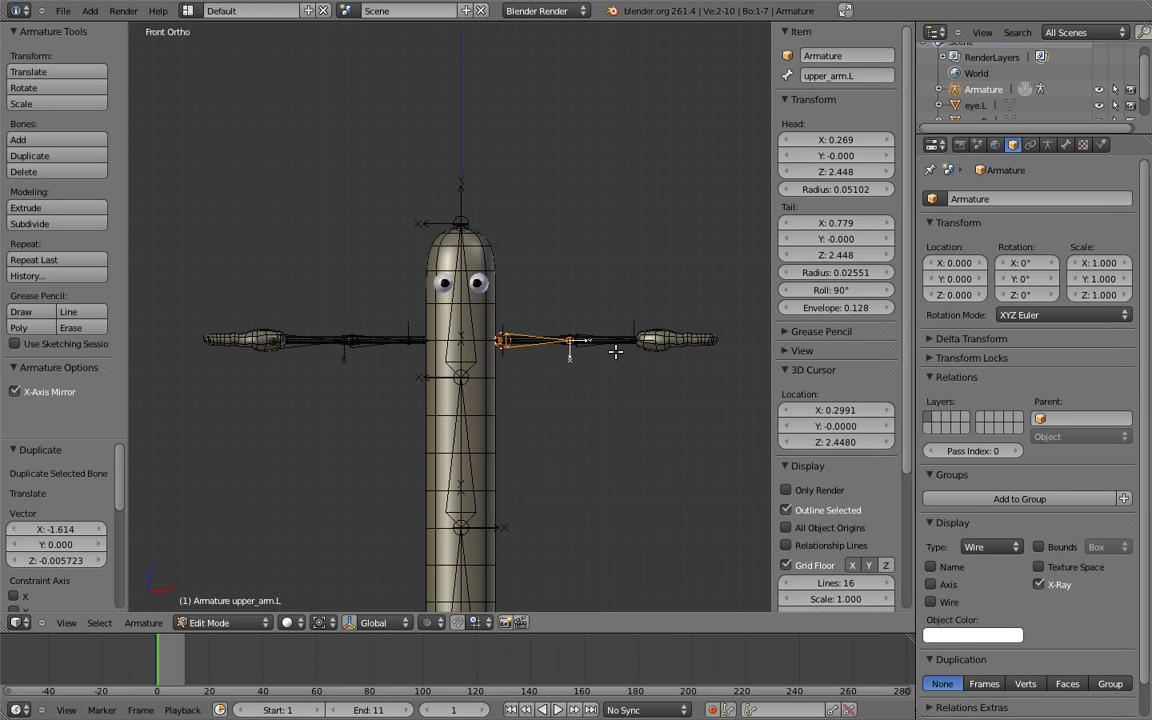
# Step: Rename the +X forearm bone as forearm.L
pyautogui.press('e')
pyautogui.click(635, 338)
pyautogui.click(818, 77)
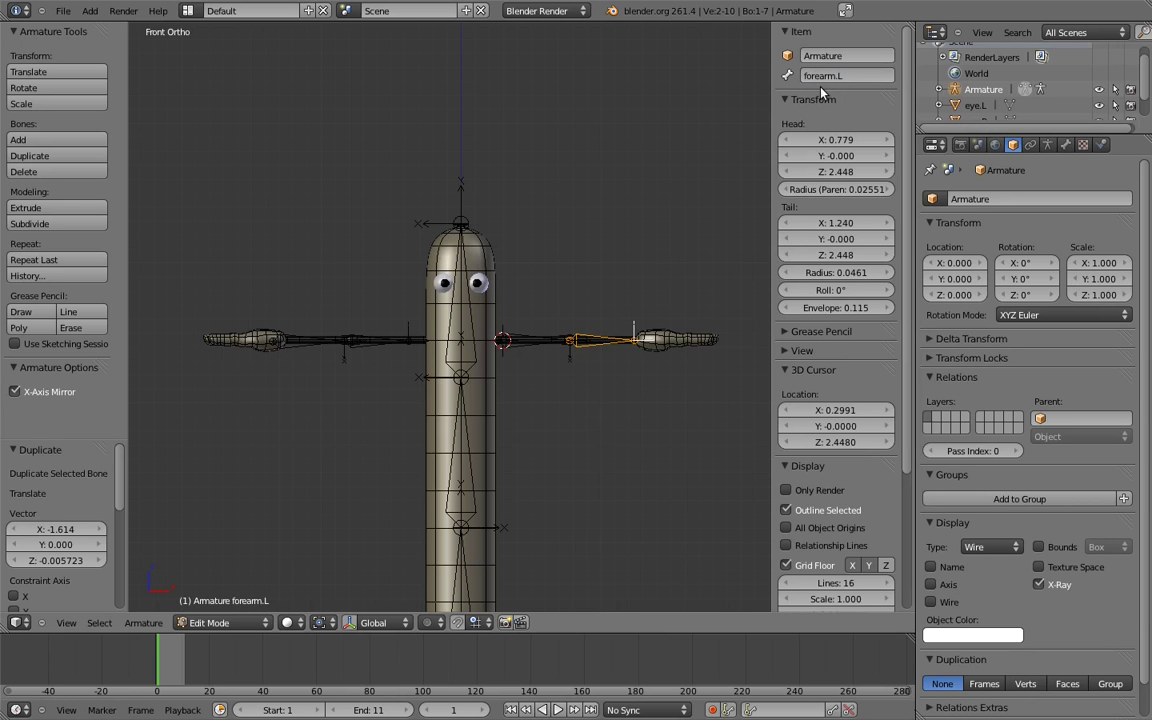
# Step: Rename the duplicated outer bone on the -X arm as the opposite-side counterpart of upper_arm.L
pyautogui.rightClick(522, 342)
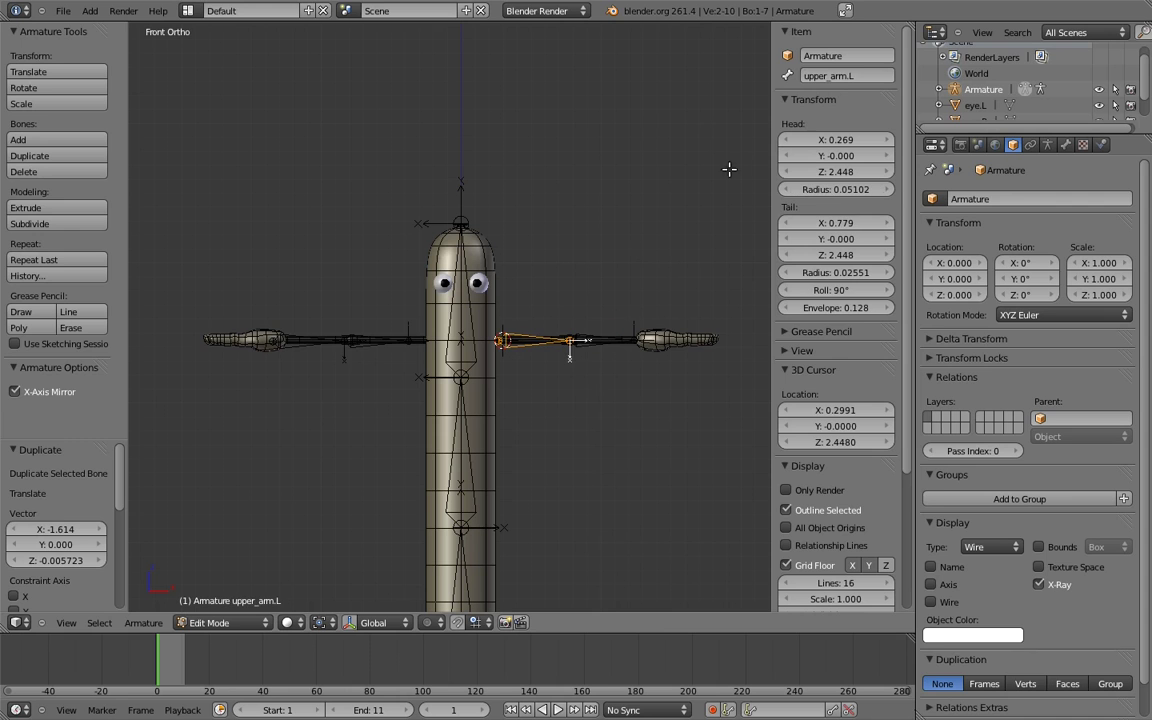
pyautogui.hotkey('shift', 'r')
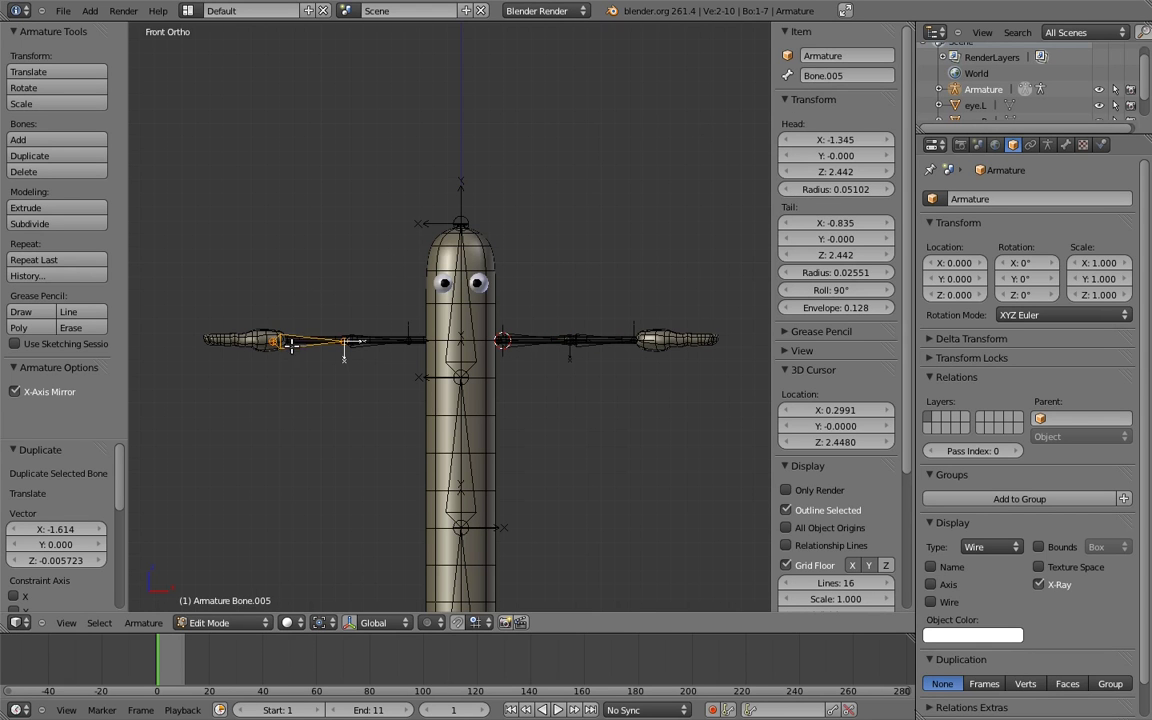
pyautogui.click(873, 78)
pyautogui.write('upper_arm.L')
pyautogui.press('Return')
# Step: Rename the duplicated inner bone on the -X arm as the opposite-side counterpart of forearm.L
pyautogui.rightClick(604, 340)
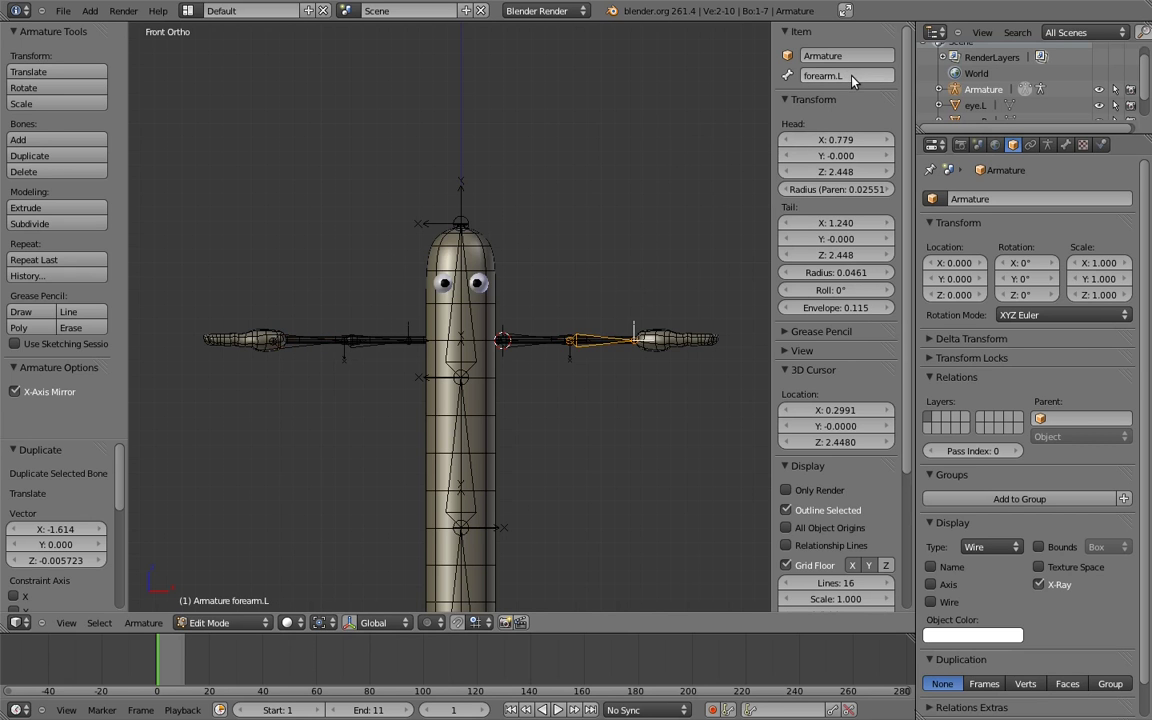
pyautogui.rightClick(370, 338)
pyautogui.click(873, 75)
pyautogui.write('forearm.L')
pyautogui.press('Return')
# Step: Grab upper_arm.L and forearm.L together without displacing them so the -X arm bones snap to their mirrored positions
pyautogui.rightClick(530, 340)
pyautogui.keyDown('shift'); pyautogui.rightClick(608, 333); pyautogui.keyUp('shift')
pyautogui.press('g')
pyautogui.rightClick(608, 336)
# Step: Roll the forearm.L bone by about 90° in the side view so its axes align with upper_arm.L
pyautogui.press('KP_Decimal')
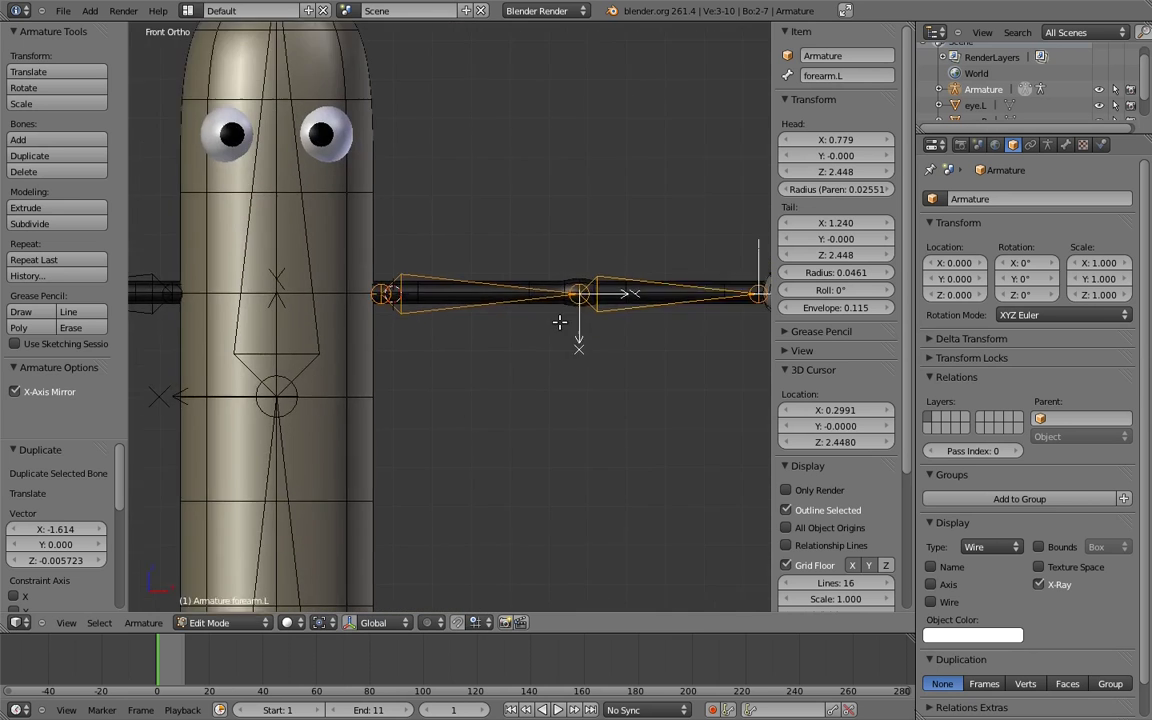
pyautogui.moveTo(607, 352); pyautogui.dragTo(630, 259, button='middle')
pyautogui.press('KP_3')
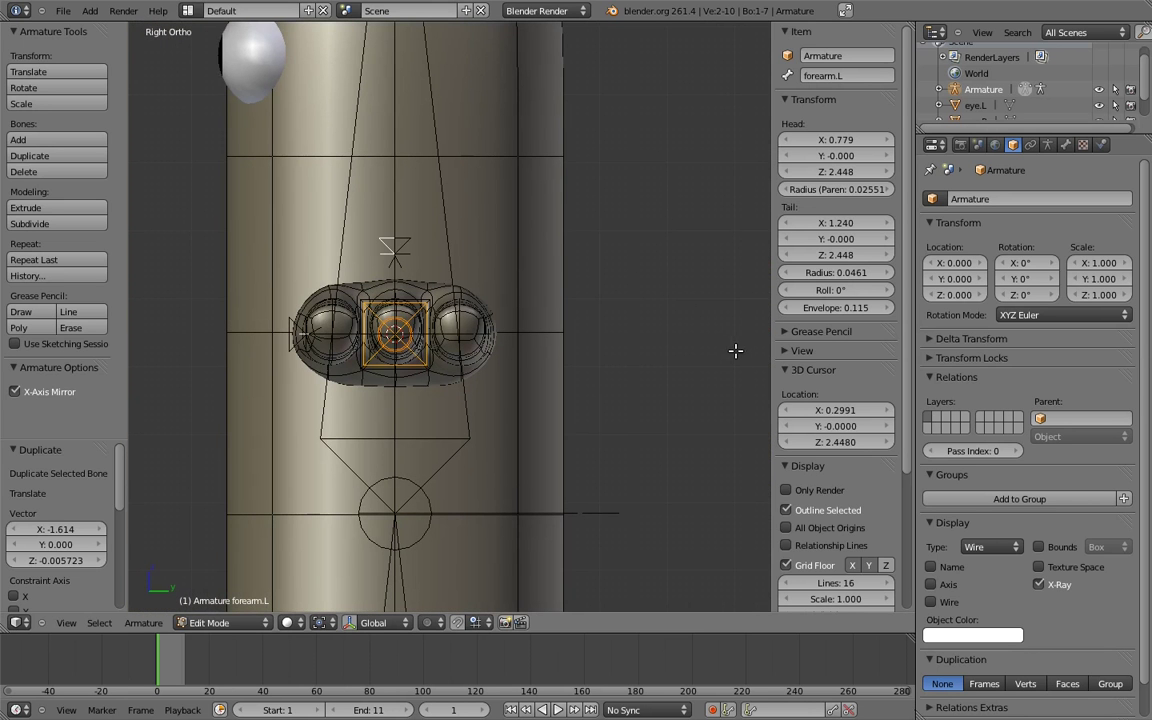
pyautogui.hotkey('ctrl', 'r')
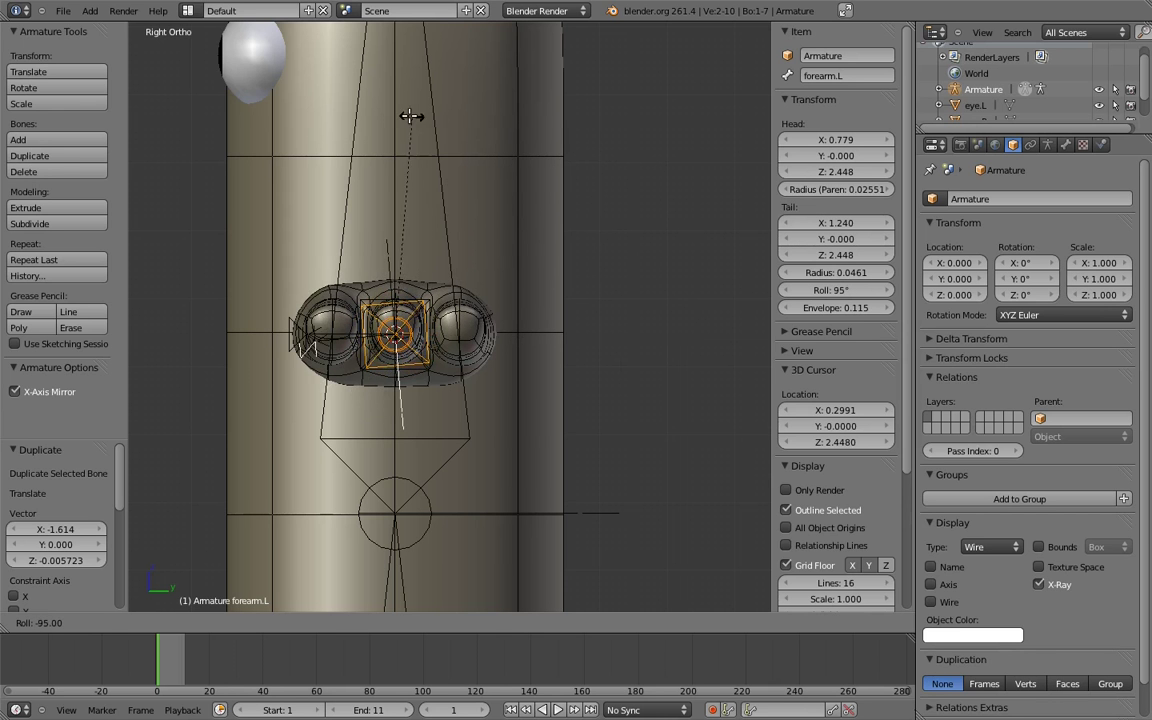
pyautogui.click(388, 105)
# Step: Parent upper_arm.L to the top body bone with Keep Offset
pyautogui.moveTo(390, 110); pyautogui.dragTo(507, 364, button='middle')
pyautogui.moveTo(363, 337); pyautogui.dragTo(364, 348, button='middle')
pyautogui.scroll(1, 464, 268)
pyautogui.keyDown('shift'); pyautogui.moveTo(329, 264); pyautogui.dragTo(534, 251, button='middle'); pyautogui.keyUp('shift')
pyautogui.rightClick(552, 301)
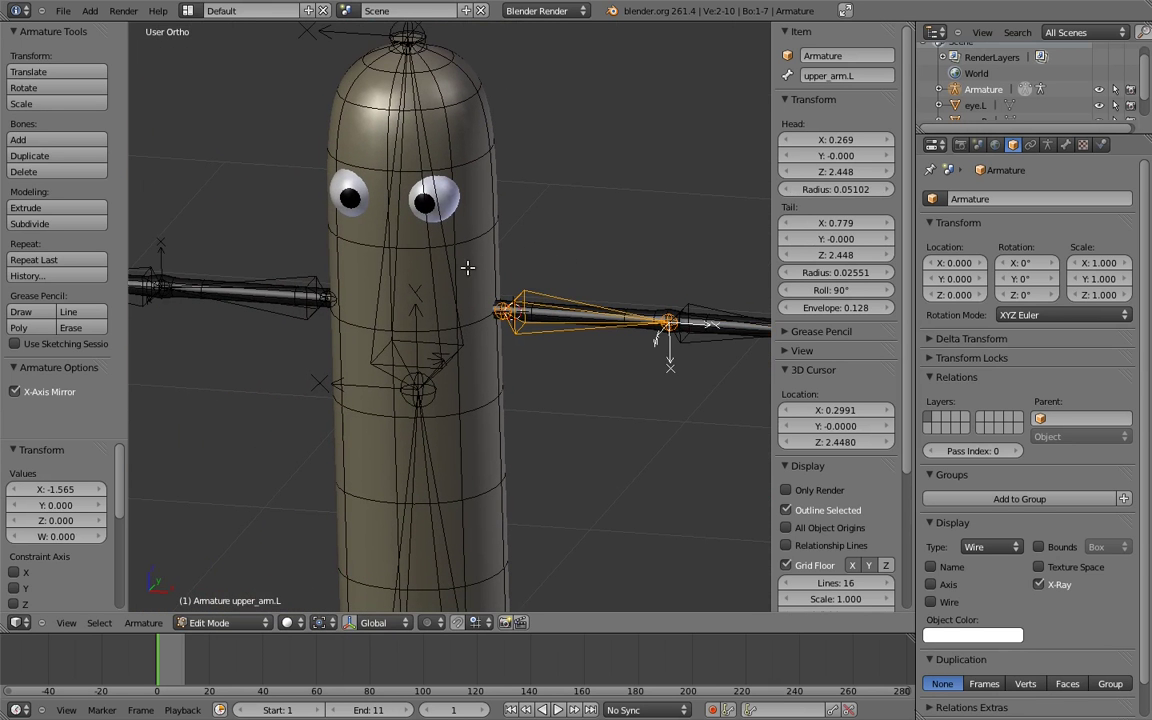
pyautogui.keyDown('shift'); pyautogui.rightClick(404, 248); pyautogui.keyUp('shift')
pyautogui.hotkey('ctrl', 'p')
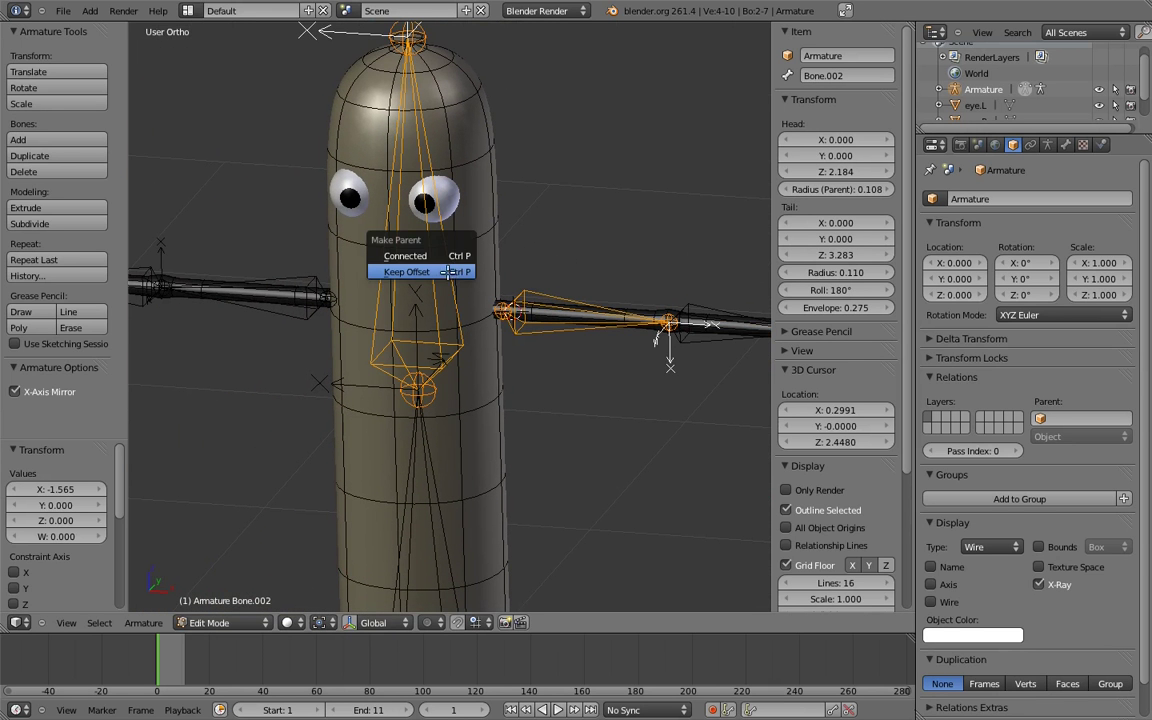
pyautogui.click(451, 271)
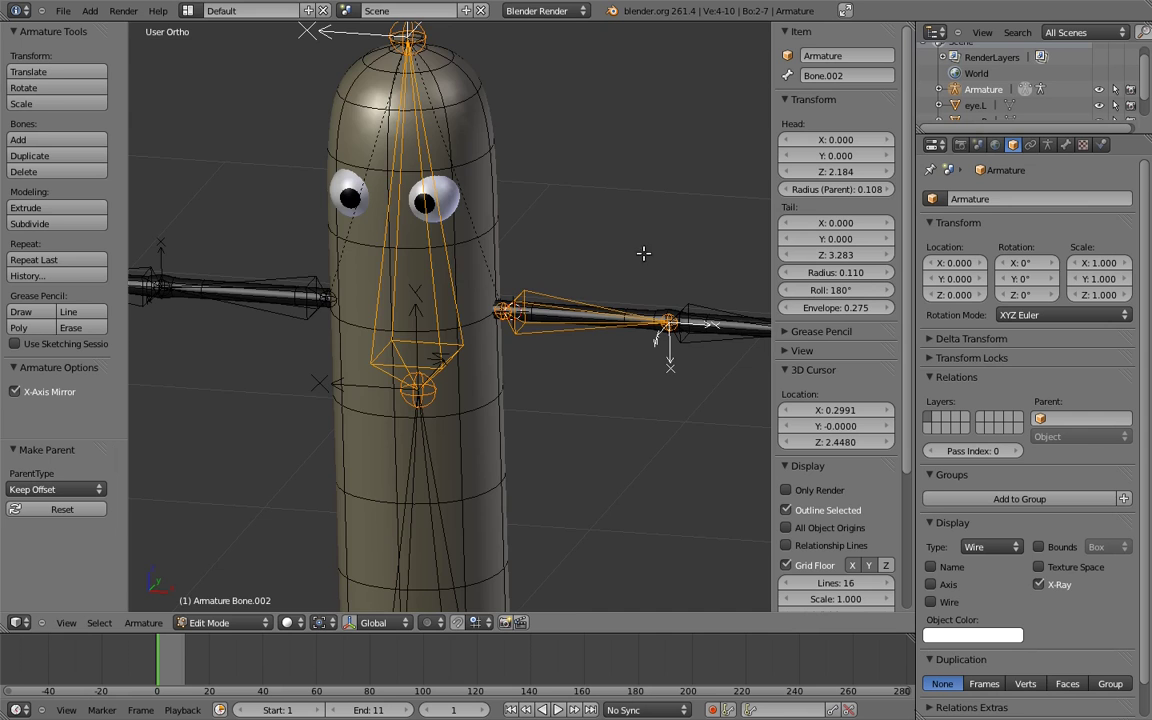
# Step: Extrude a hand bone about 0.262 in X from the tip of forearm.L to the base of the fingers
pyautogui.press('KP_1')
pyautogui.keyDown('shift'); pyautogui.moveTo(716, 245); pyautogui.dragTo(431, 257, button='middle'); pyautogui.keyUp('shift')
pyautogui.scroll(2, 550, 249)
pyautogui.rightClick(576, 336)
pyautogui.keyDown('shift'); pyautogui.moveTo(620, 285); pyautogui.dragTo(533, 244, button='middle'); pyautogui.keyUp('shift')
pyautogui.press('e')
pyautogui.press('x')
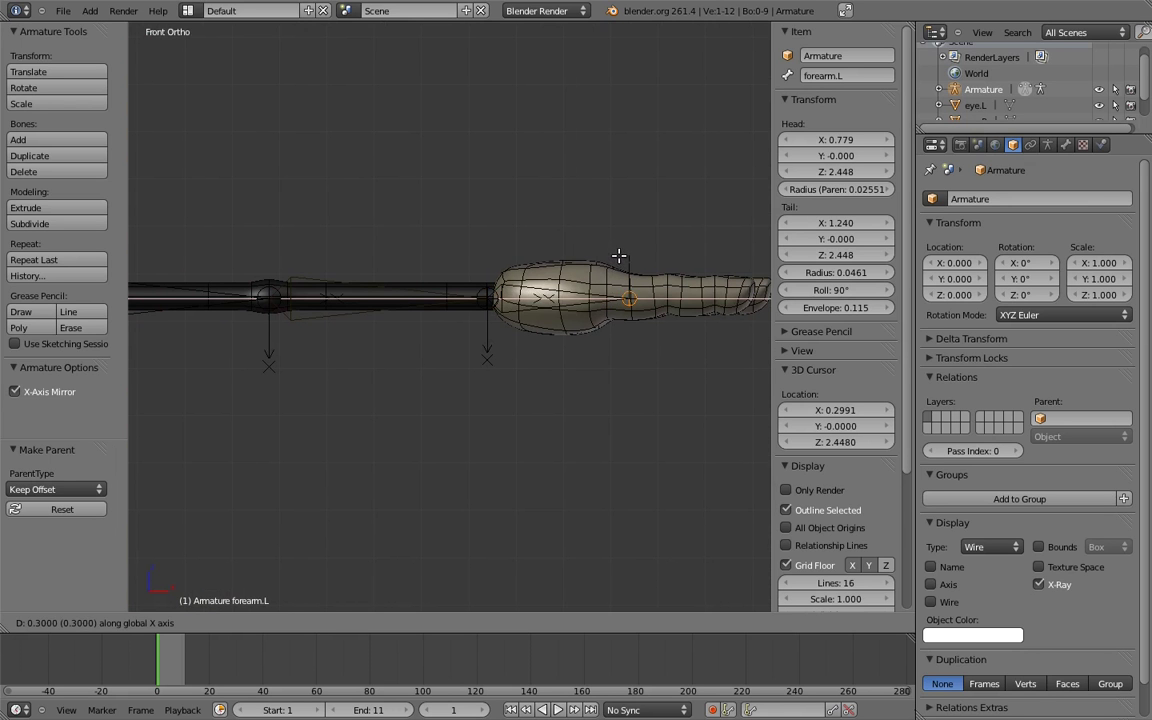
pyautogui.click(631, 260)
# Step: Duplicate the hand bone onto the -Y finger, offset about 0.257 in X and -0.091 in Y in the top view
pyautogui.rightClick(566, 296)
pyautogui.press('KP_7')
pyautogui.keyDown('shift'); pyautogui.moveTo(617, 281); pyautogui.dragTo(461, 342, button='middle'); pyautogui.keyUp('shift')
pyautogui.scroll(3, 584, 342)
pyautogui.hotkey('shift', 'd')
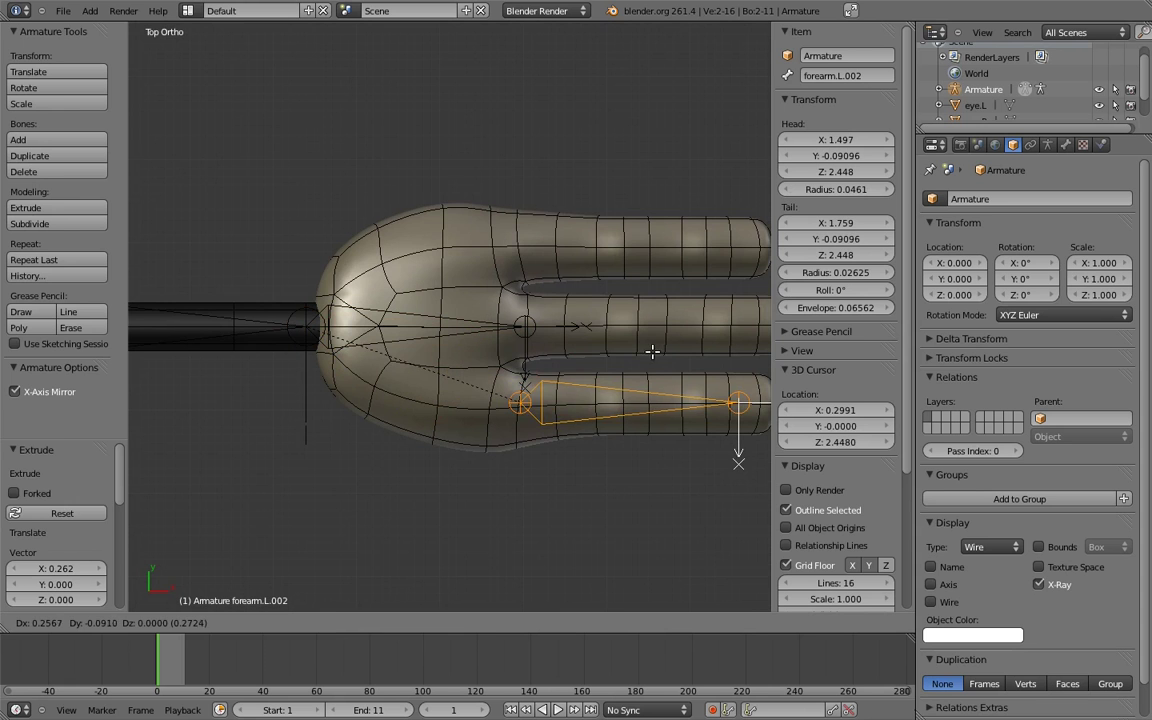
pyautogui.click(650, 350)
# Step: Fit the duplicated bone inside the -Y finger by moving it about 0.016 in Z and -0.005 in X
pyautogui.scroll(3, 584, 329)
pyautogui.press('KP_1')
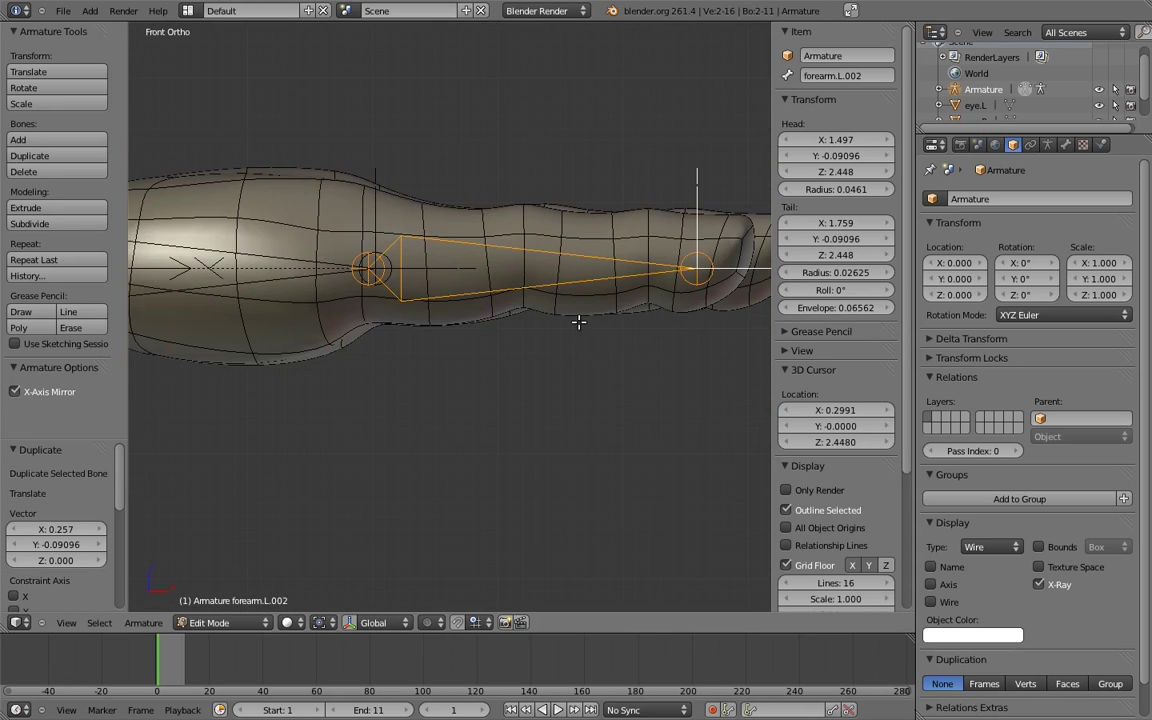
pyautogui.keyDown('shift'); pyautogui.moveTo(567, 269); pyautogui.dragTo(482, 354, button='middle'); pyautogui.keyUp('shift')
pyautogui.press('g')
pyautogui.press('z')
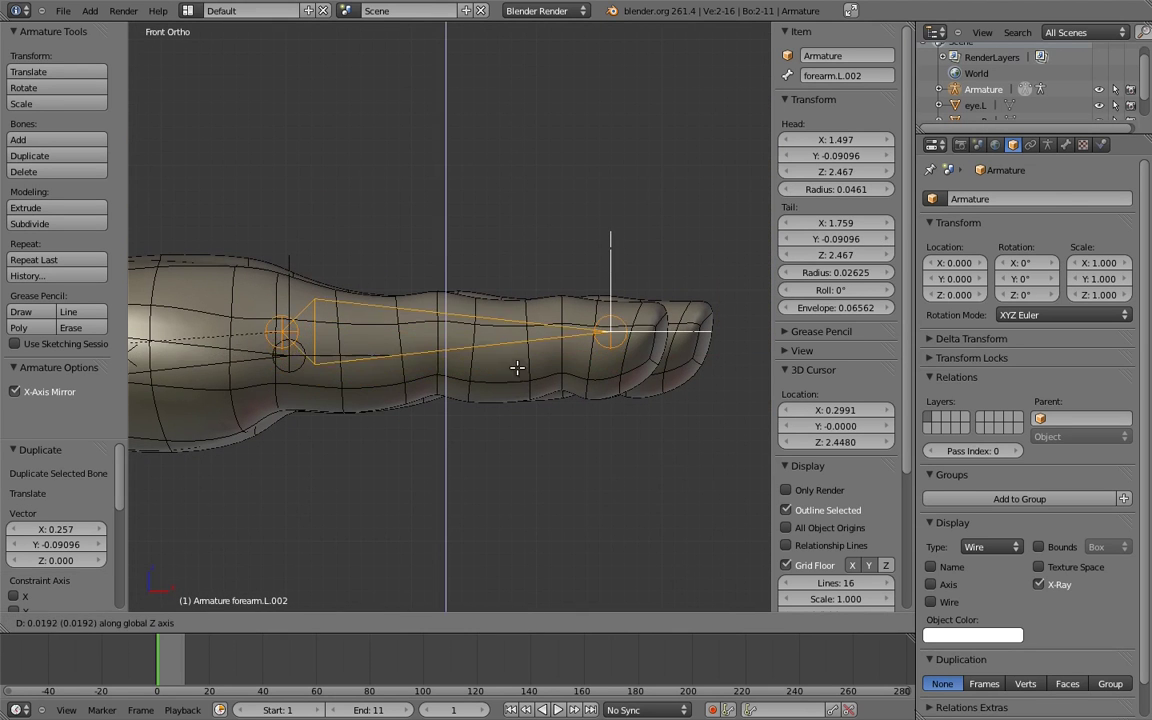
pyautogui.click(519, 428)
pyautogui.press('g')
pyautogui.press('x')
pyautogui.click(585, 375)
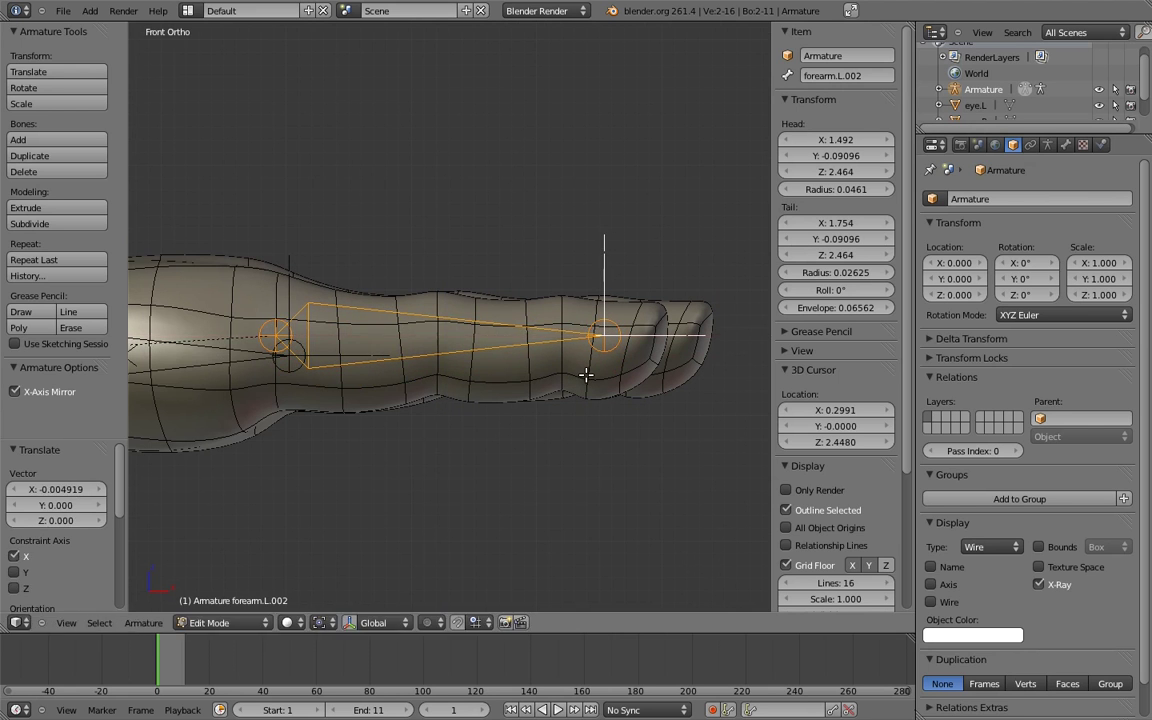
# Step: Shorten the -Y finger bone to the first knuckle by moving its tip -0.133 in X
pyautogui.rightClick(600, 336)
pyautogui.moveTo(600, 336); pyautogui.dragTo(617, 337, button='middle')
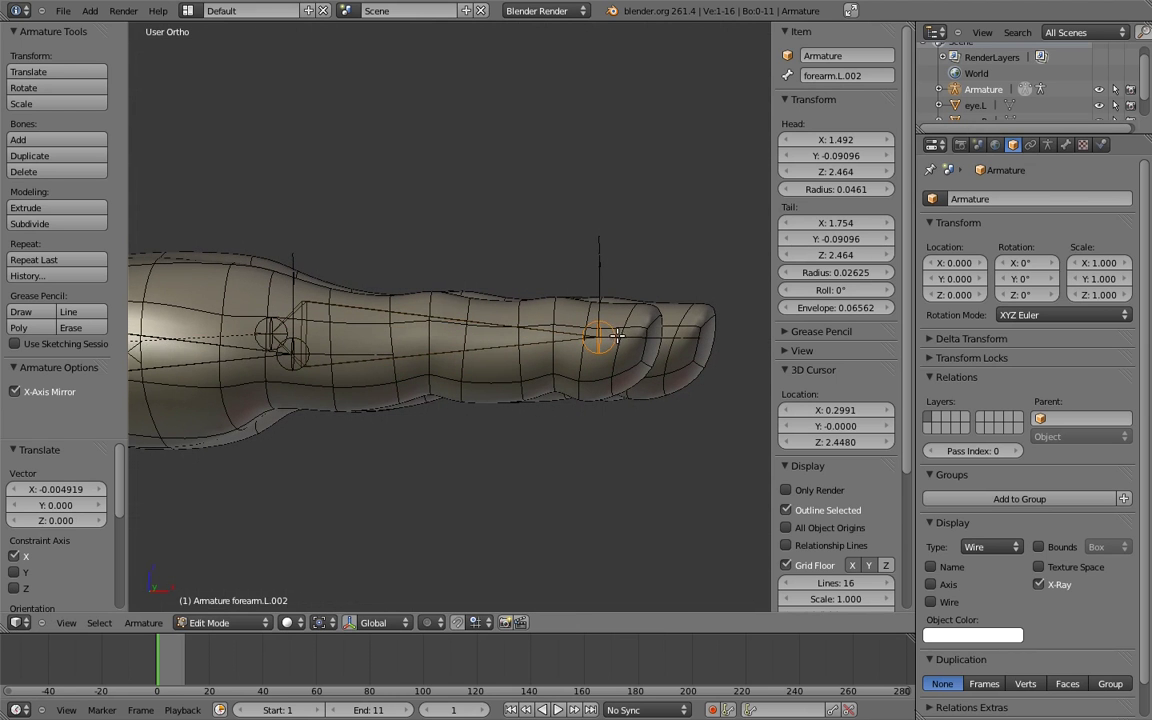
pyautogui.press('KP_1')
pyautogui.press('g')
pyautogui.press('x')
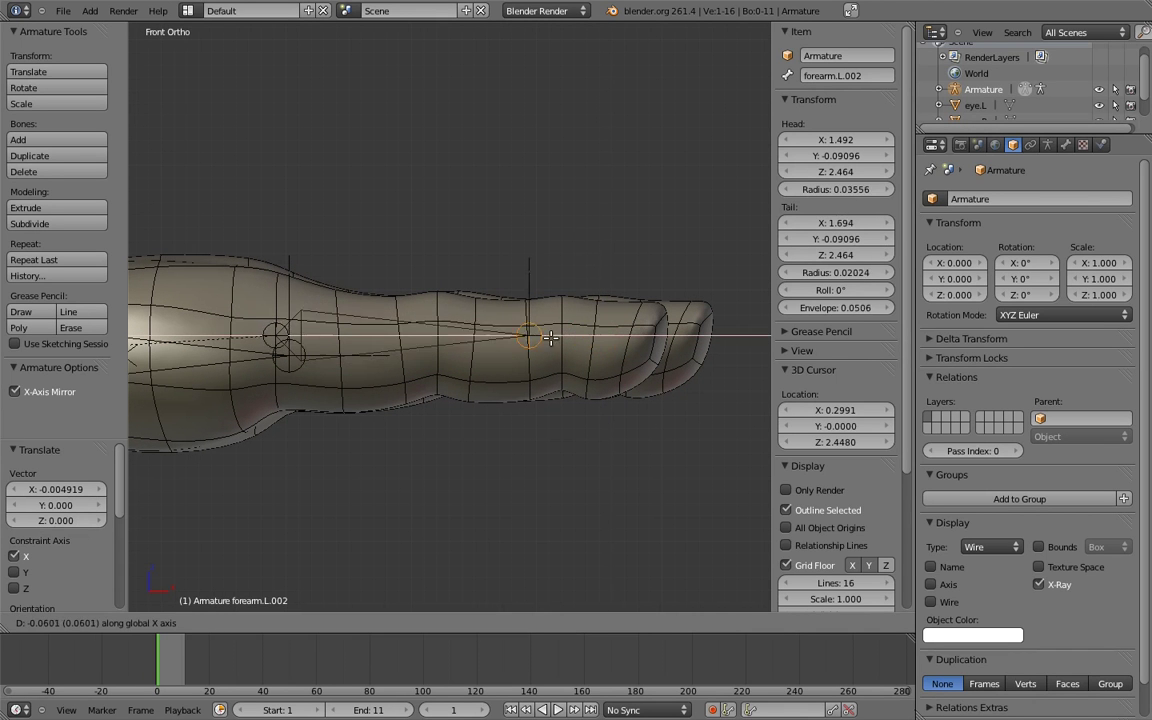
pyautogui.click(470, 344)
# Step: Extrude two more bones along the -Y finger, about 0.099 and 0.084 in X, ending at the fingertip
pyautogui.press('e')
pyautogui.press('x')
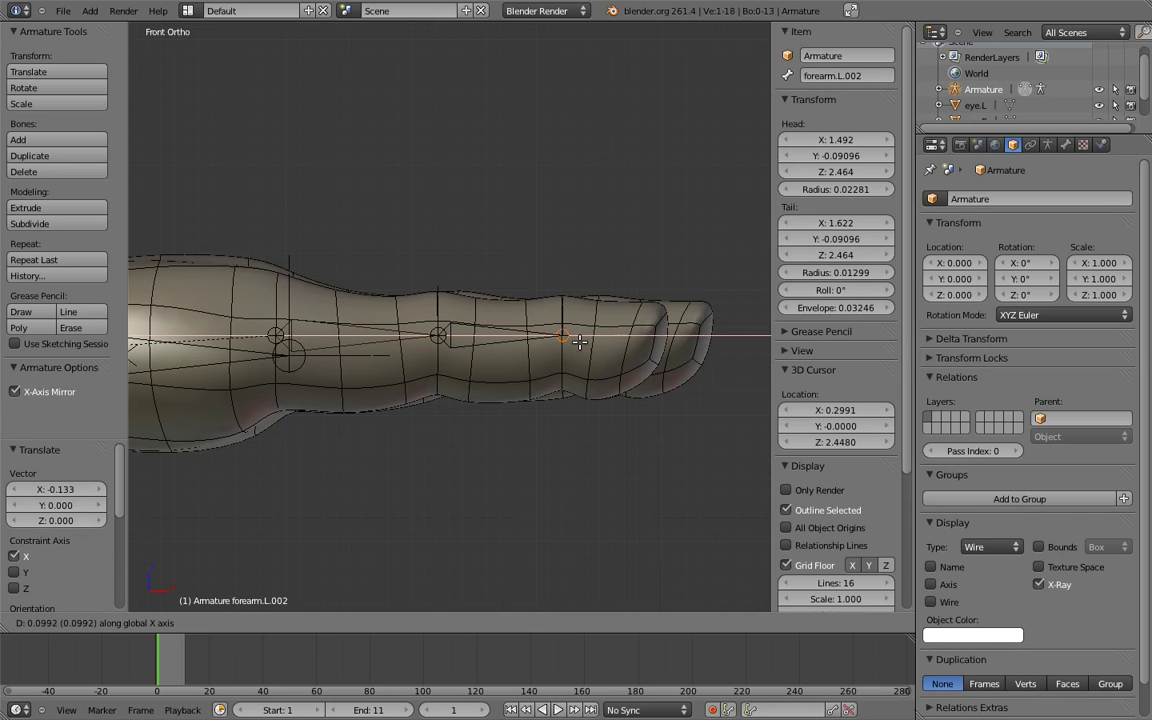
pyautogui.click(581, 341)
pyautogui.press('e')
pyautogui.press('x')
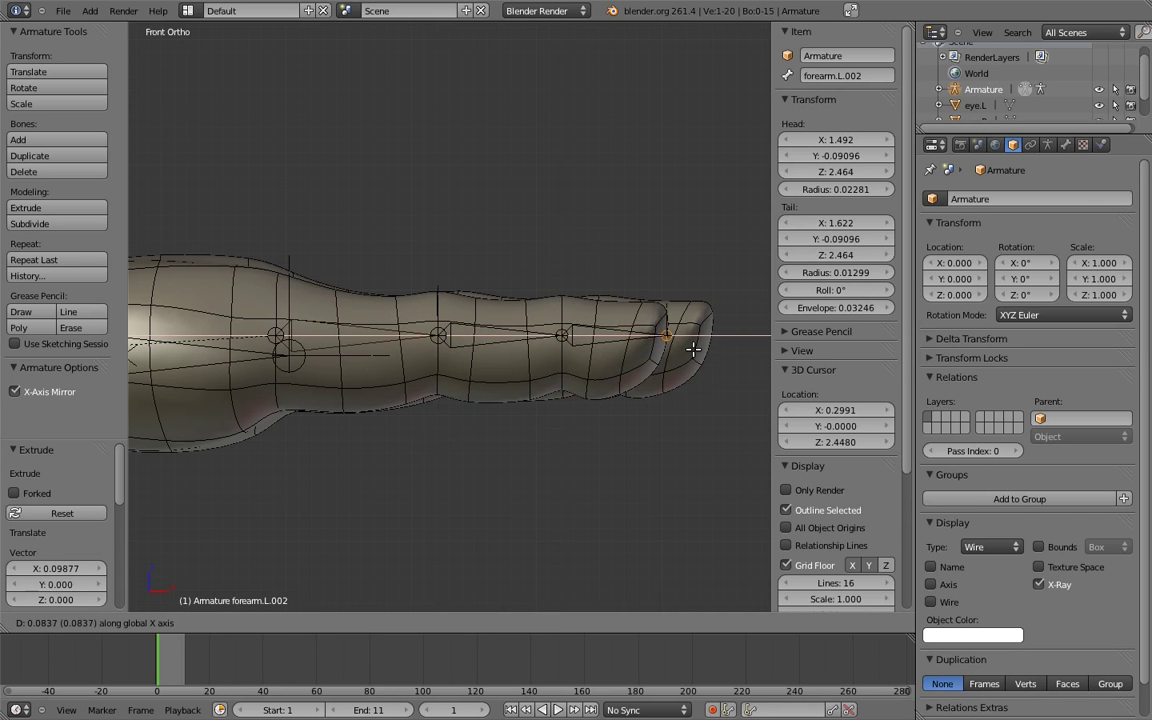
pyautogui.click(707, 350)
# Step: Select all three bones of the -Y finger and move them about -0.004 in Z
pyautogui.rightClick(614, 337)
pyautogui.keyDown('shift'); pyautogui.rightClick(500, 336); pyautogui.keyUp('shift')
pyautogui.keyDown('shift'); pyautogui.rightClick(358, 332); pyautogui.keyUp('shift')
pyautogui.press('g')
pyautogui.press('z')
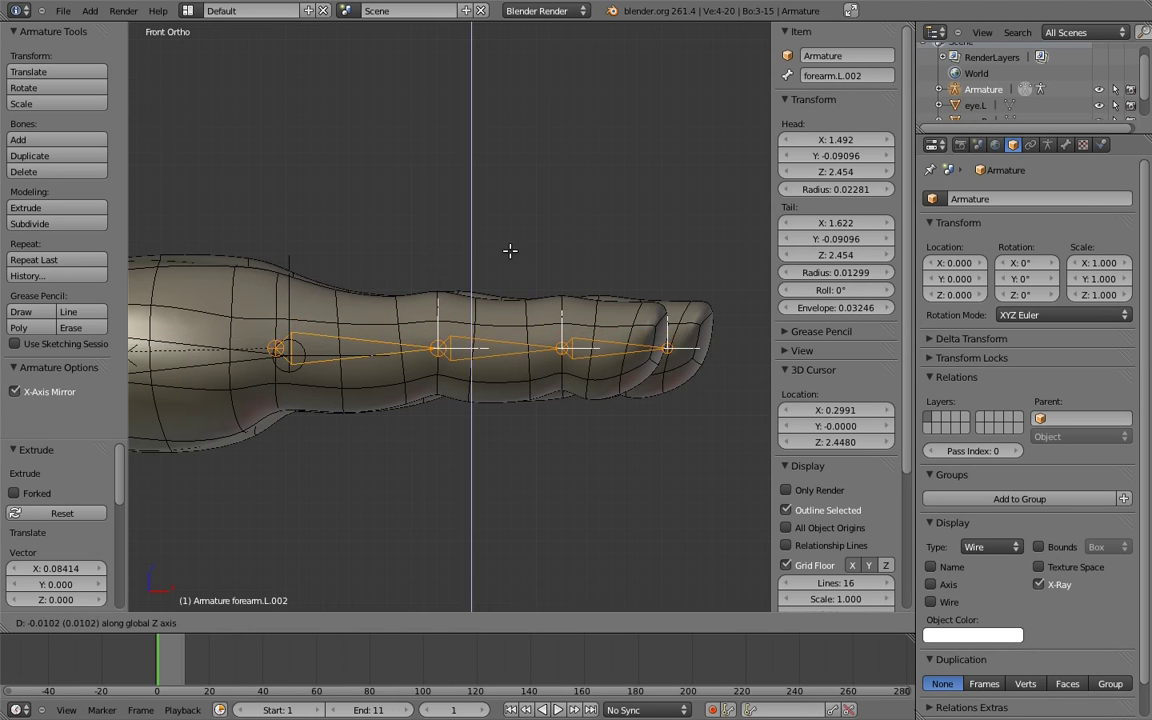
pyautogui.click(520, 173)
# Step: Duplicate the three finger bones onto the +Y finger, offset 0.186 in Y
pyautogui.press('KP_7')
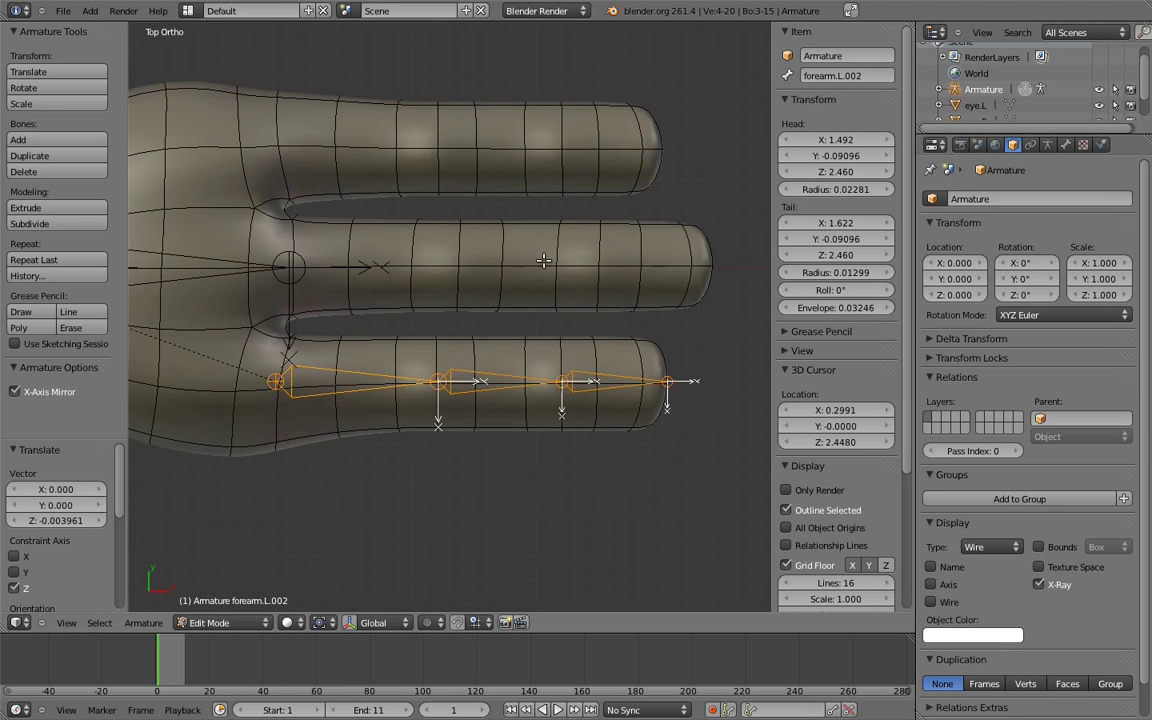
pyautogui.keyDown('shift'); pyautogui.moveTo(513, 271); pyautogui.dragTo(539, 327, button='middle'); pyautogui.keyUp('shift')
pyautogui.hotkey('shift', 'd')
pyautogui.press('y')
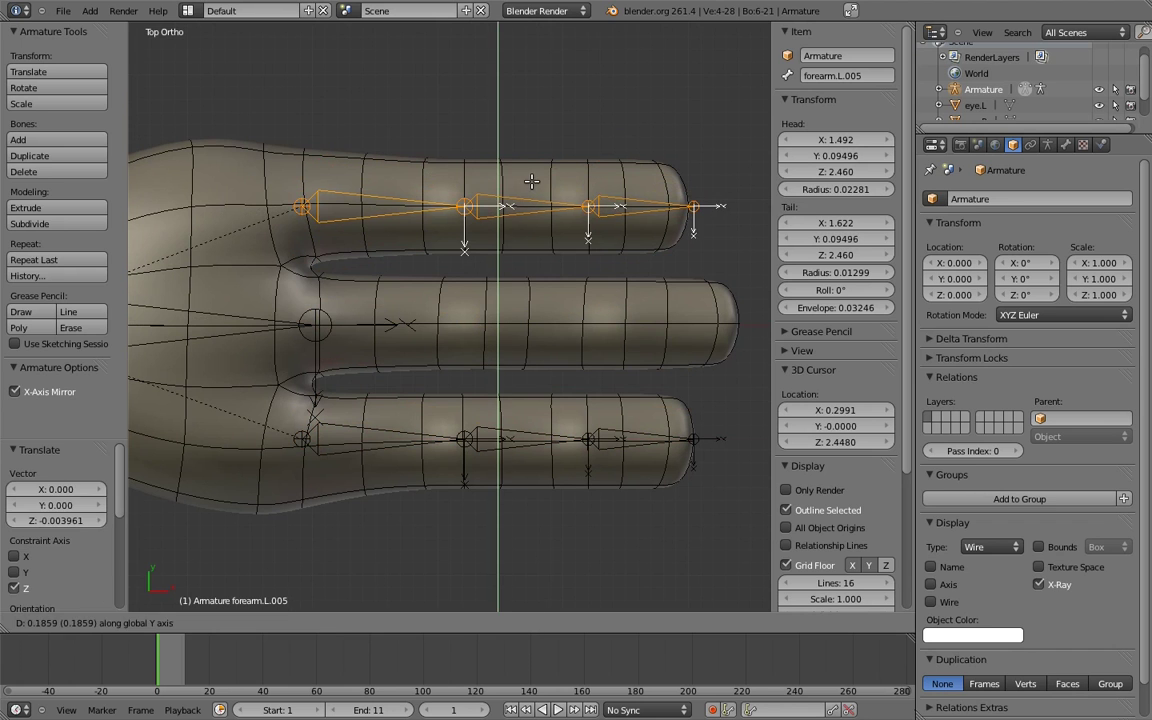
pyautogui.click(531, 181)
# Step: Duplicate the +Y finger's bone chain onto the middle finger, offset about -0.094 in Y
pyautogui.hotkey('shift', 'd')
pyautogui.press('y')
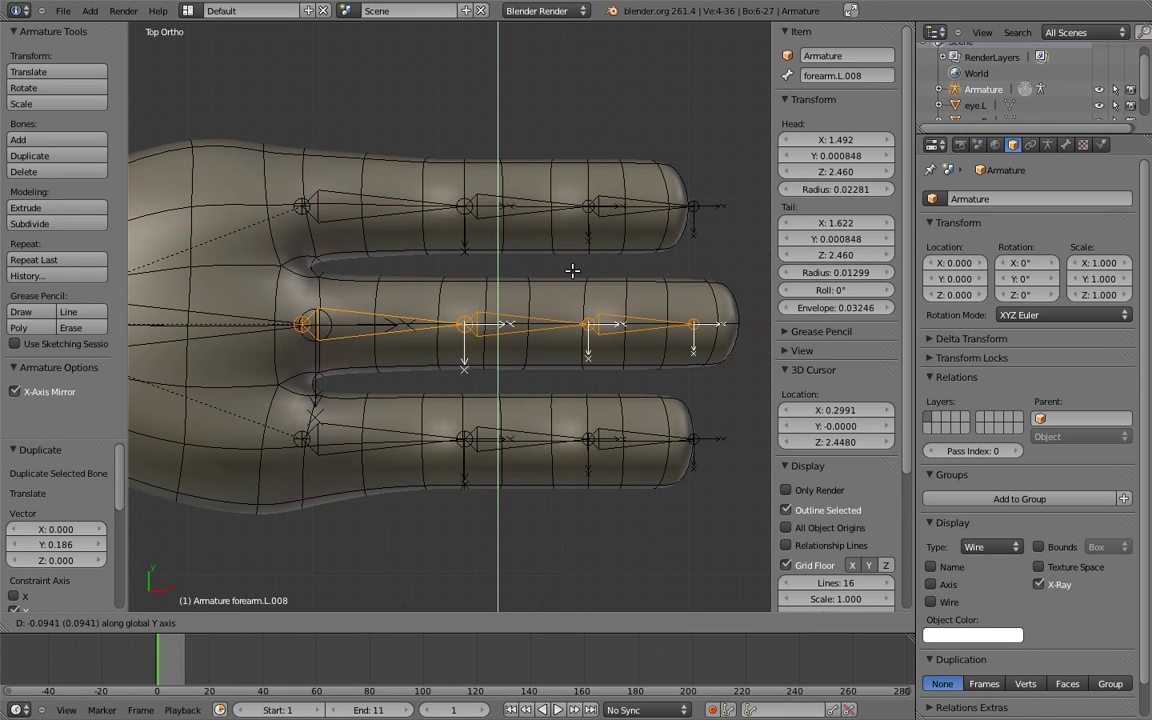
pyautogui.click(571, 266)
# Step: Move the joint between the middle finger's first and second bones about 0.016 in X
pyautogui.keyDown('shift'); pyautogui.moveTo(512, 260); pyautogui.dragTo(520, 266, button='middle'); pyautogui.keyUp('shift')
pyautogui.rightClick(473, 325)
pyautogui.press('g')
pyautogui.press('x')
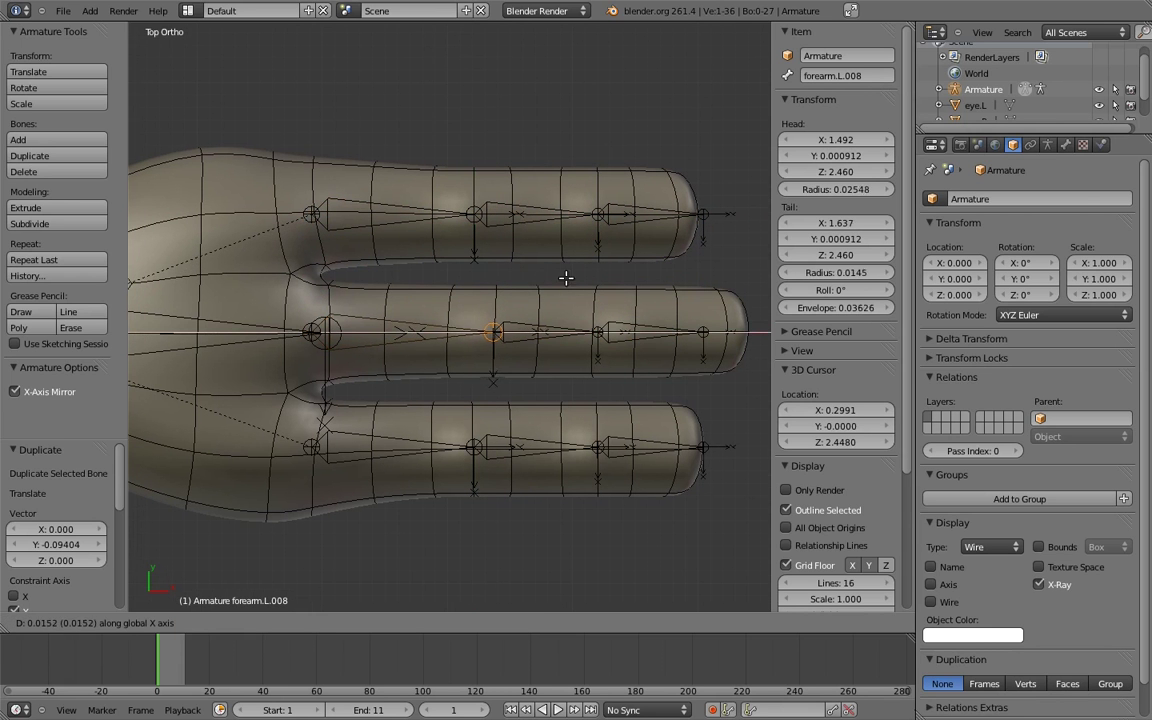
pyautogui.click(576, 272)
# Step: Move the middle finger's second joint about 0.030 and its tip about 0.039 in X
pyautogui.keyDown('shift'); pyautogui.moveTo(636, 282); pyautogui.dragTo(560, 296, button='middle'); pyautogui.keyUp('shift')
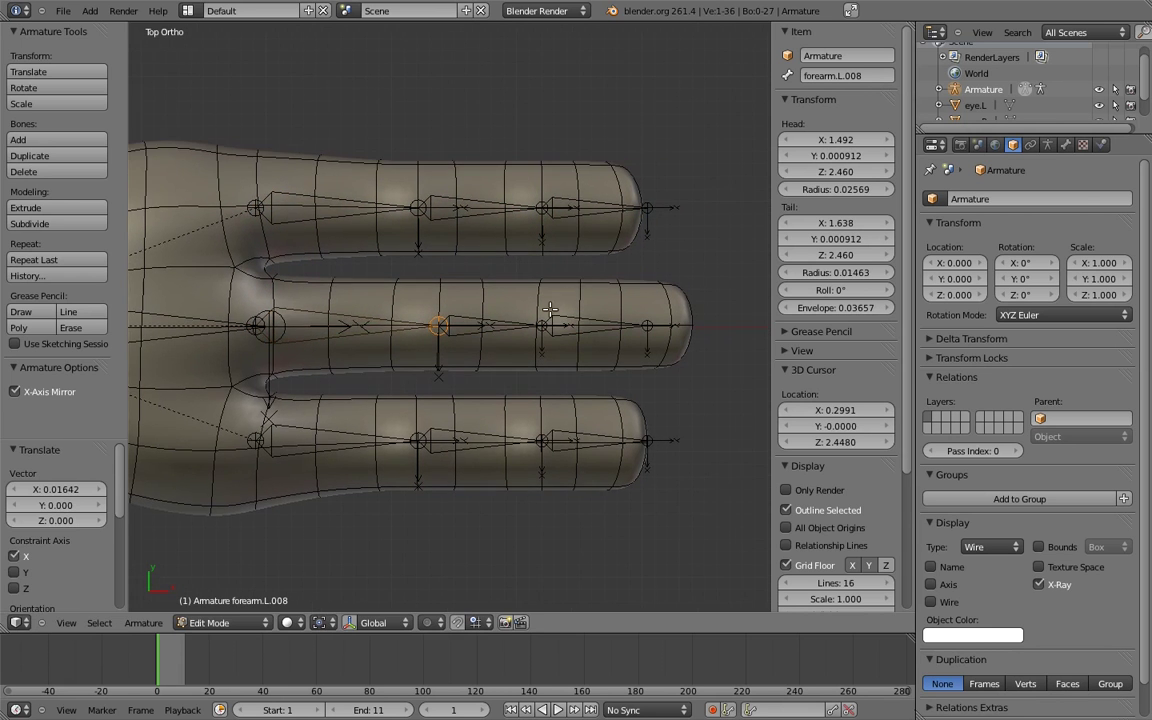
pyautogui.press('e')
pyautogui.press('x')
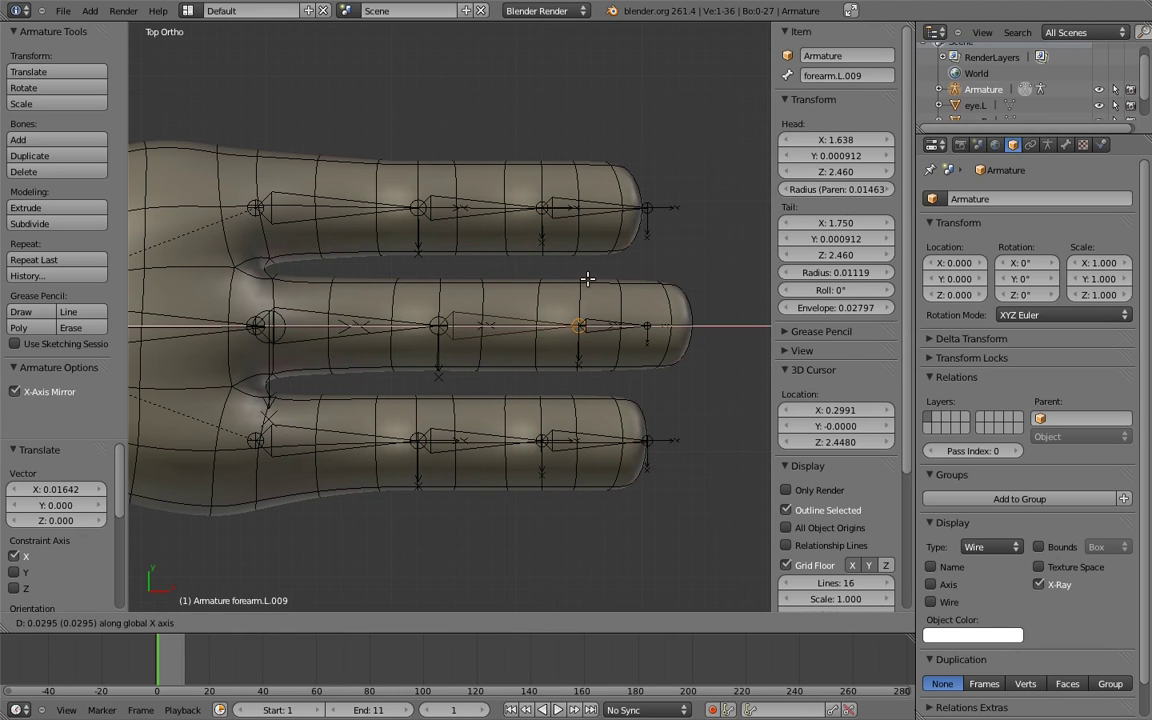
pyautogui.click(588, 278)
pyautogui.keyDown('shift'); pyautogui.moveTo(588, 278); pyautogui.dragTo(583, 272, button='middle'); pyautogui.keyUp('shift')
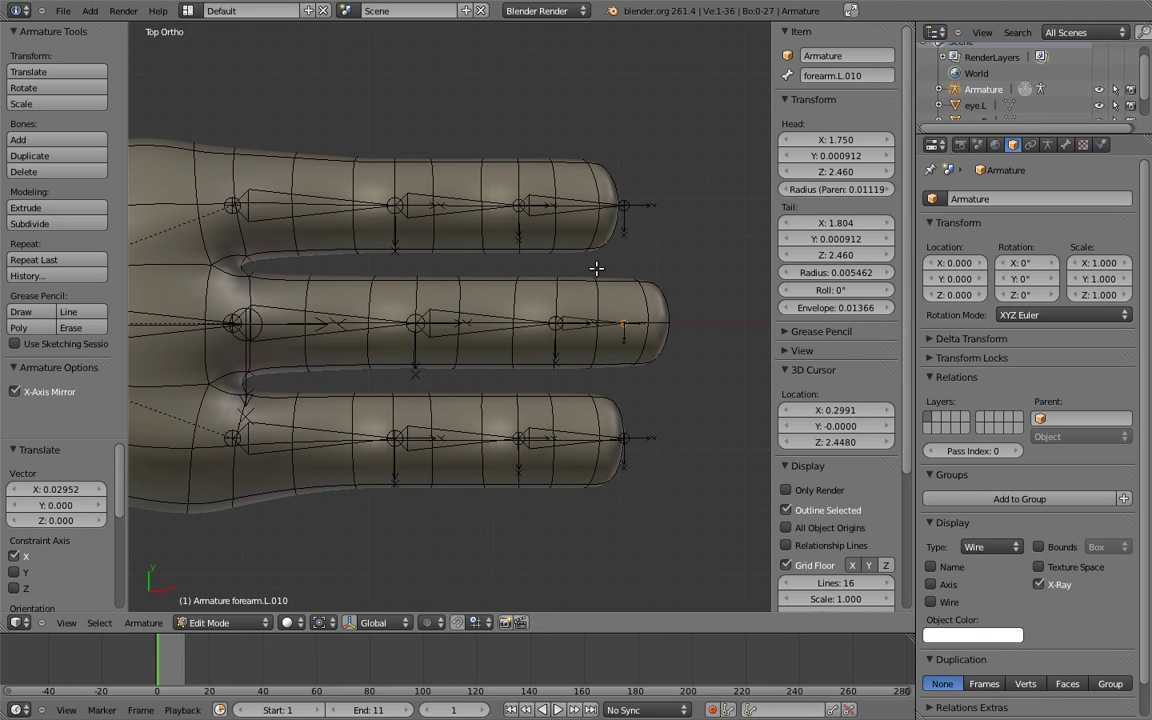
pyautogui.press('e')
pyautogui.press('x')
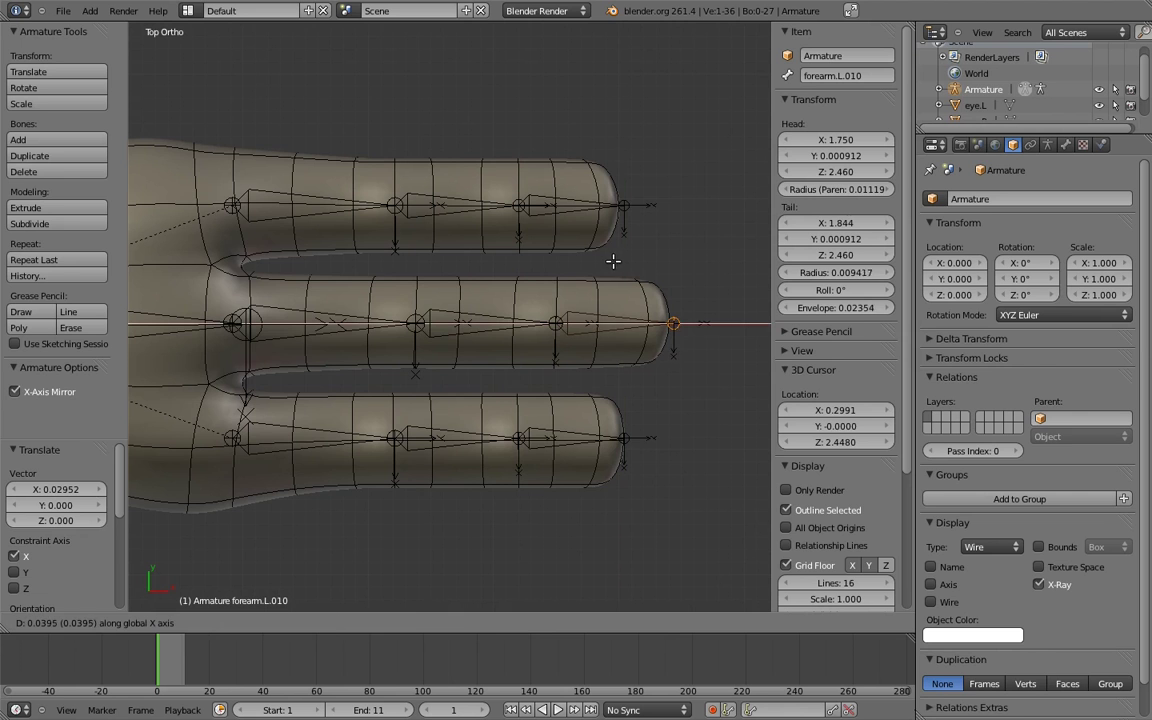
pyautogui.click(614, 261)
pyautogui.keyDown('shift'); pyautogui.moveTo(416, 265); pyautogui.dragTo(557, 287, button='middle'); pyautogui.keyUp('shift')
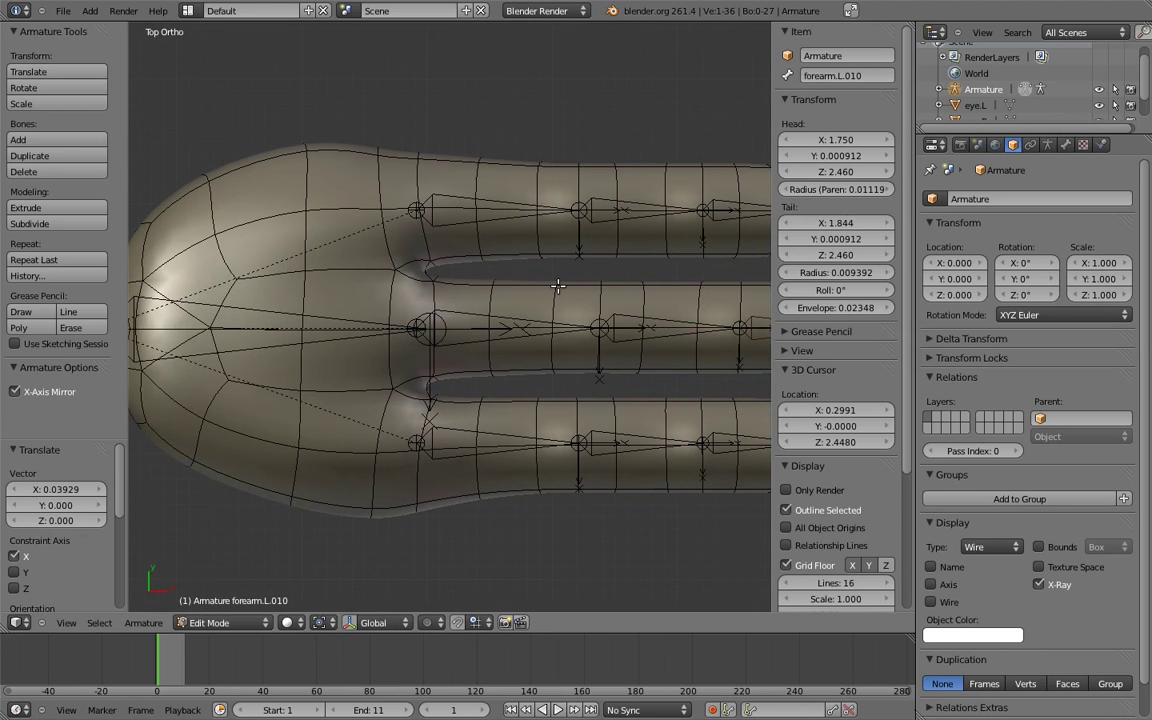
pyautogui.rightClick(485, 288)
pyautogui.press('g')
pyautogui.press('x')
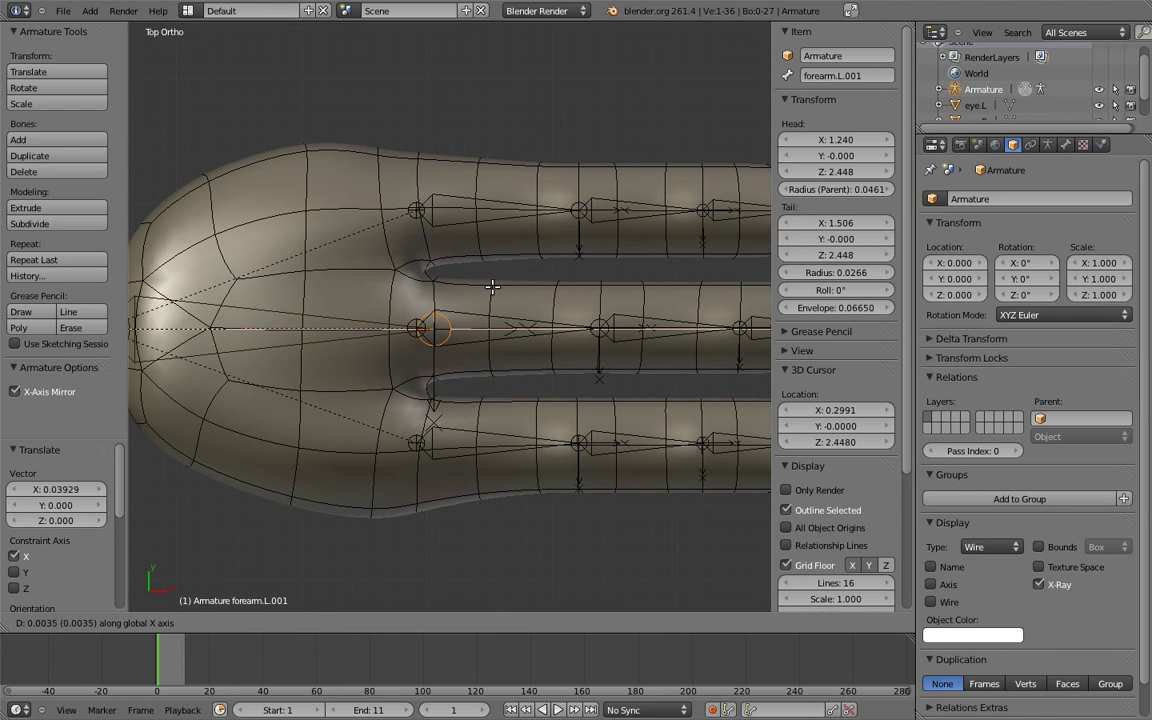
pyautogui.rightClick(489, 285)
# Step: Move the head of the middle finger's first bone about 0.014 in X, onto the end of the hand bone
pyautogui.rightClick(416, 319)
pyautogui.press('g')
pyautogui.press('x')
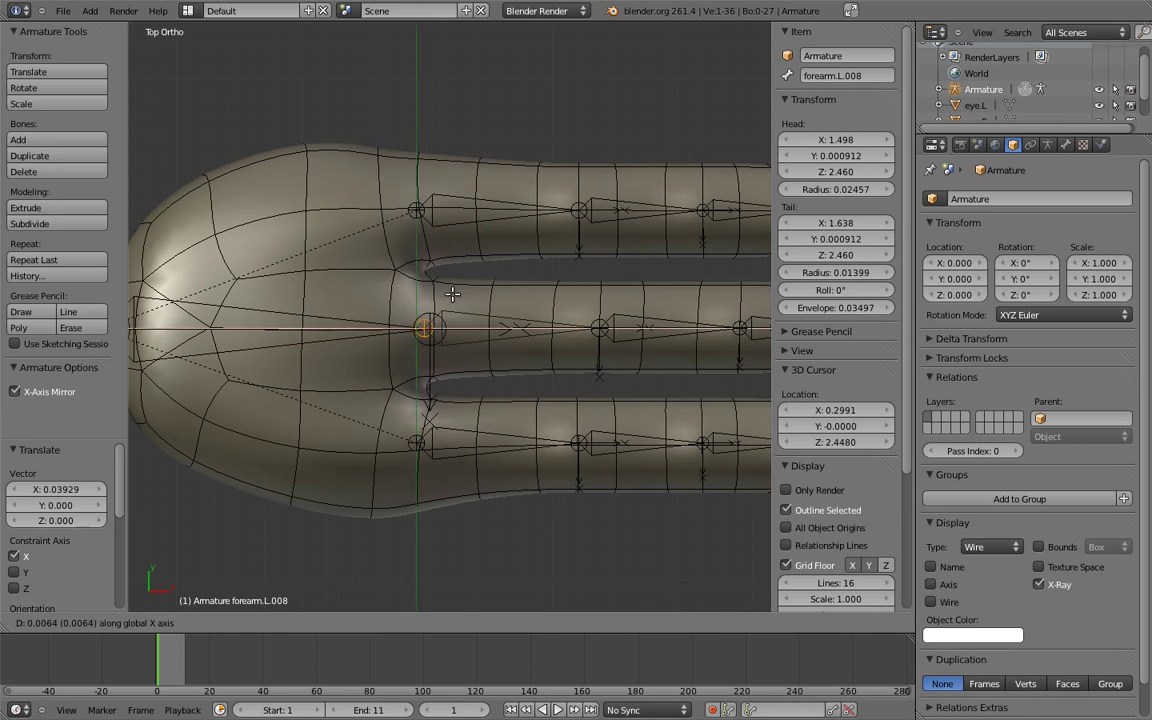
pyautogui.click(471, 290)
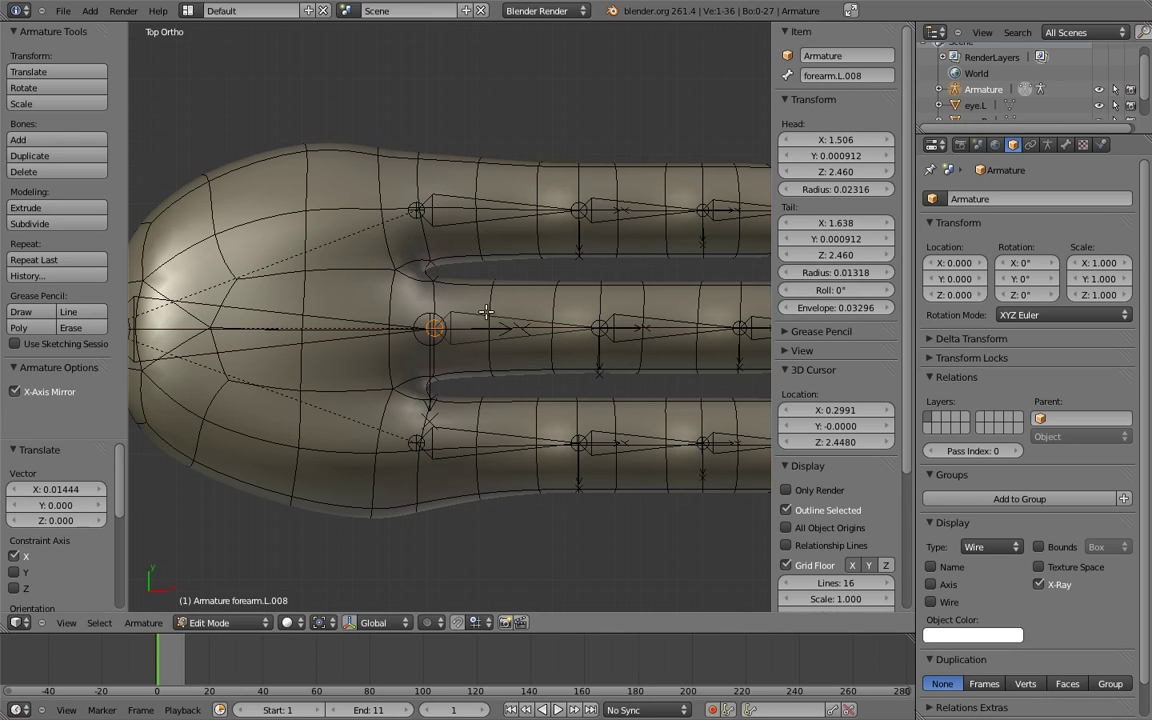
# Step: Parent the first bone of each of the three fingers to the hand bone with Keep Offset
pyautogui.scroll(-3, 510, 360)
pyautogui.press('a')
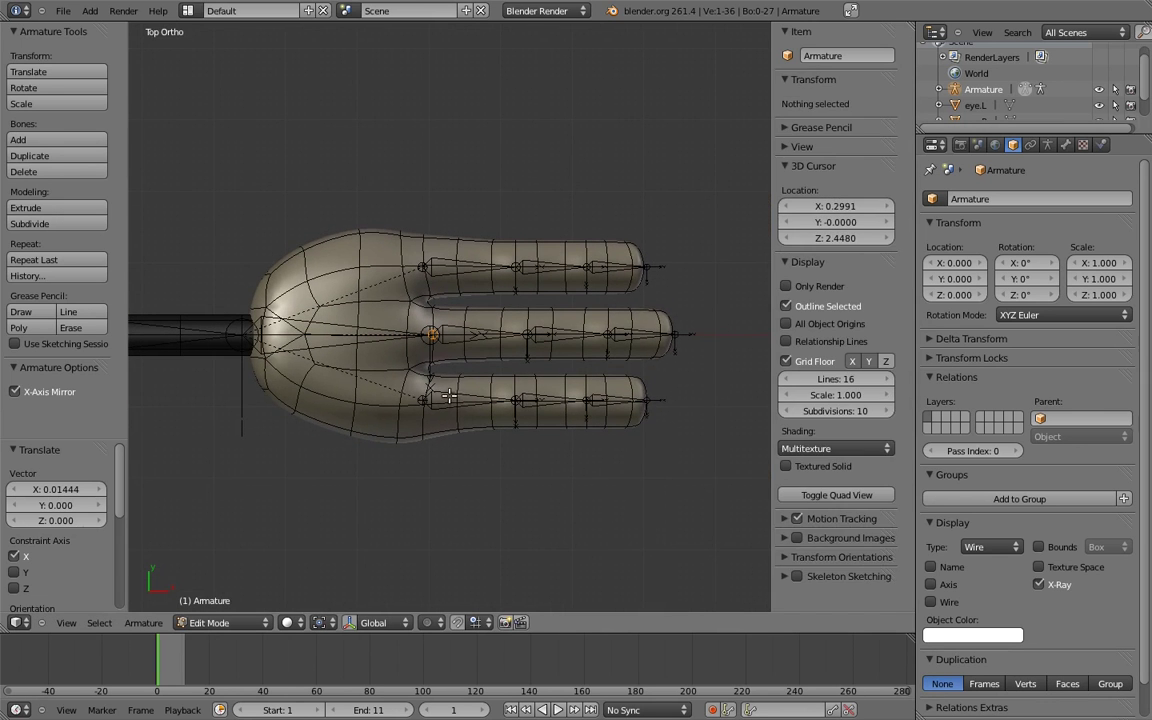
pyautogui.rightClick(449, 397)
pyautogui.keyDown('shift'); pyautogui.rightClick(455, 334); pyautogui.keyUp('shift')
pyautogui.keyDown('shift'); pyautogui.rightClick(460, 266); pyautogui.keyUp('shift')
pyautogui.keyDown('shift'); pyautogui.rightClick(368, 333); pyautogui.keyUp('shift')
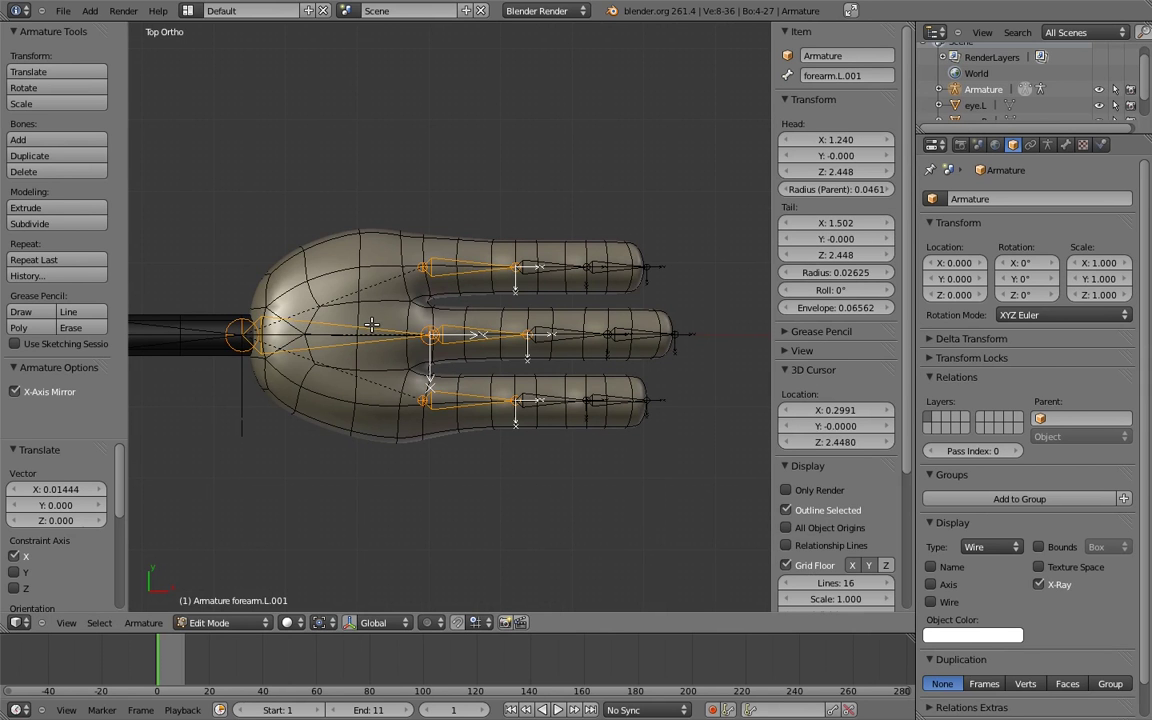
pyautogui.hotkey('ctrl', 'p')
pyautogui.click(368, 330)
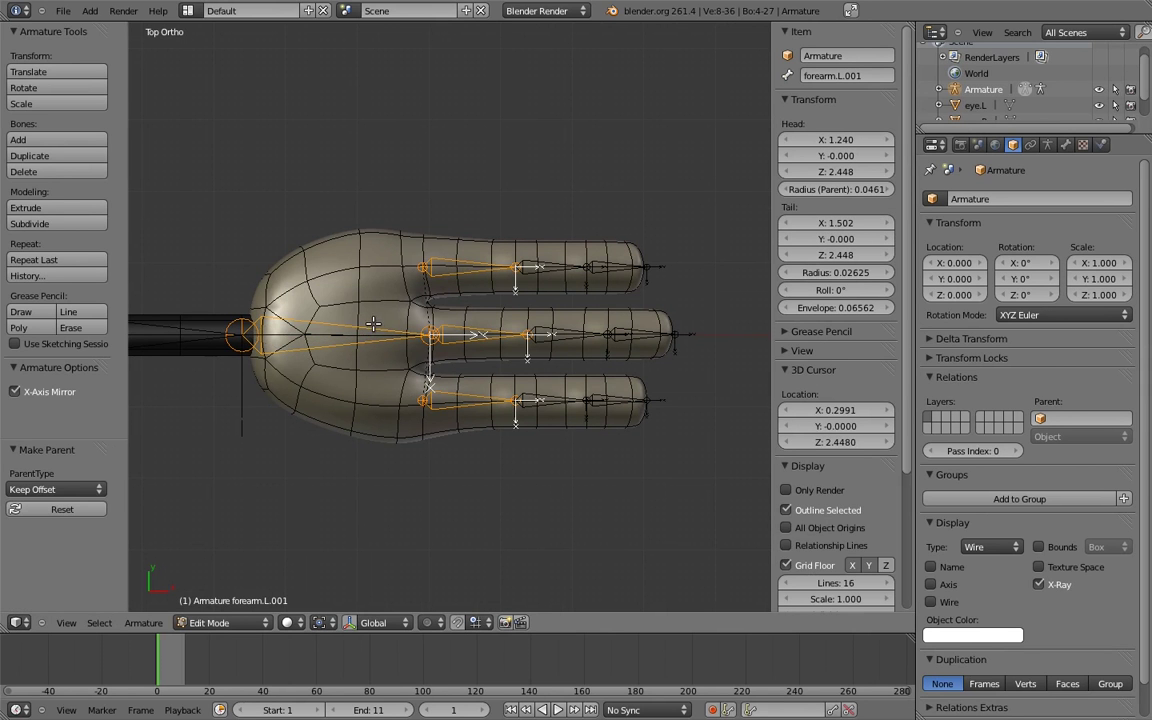
# Step: Select the left hand bone and all nine finger bones and roll them by 180 degrees
pyautogui.keyDown('shift'); pyautogui.moveTo(378, 302); pyautogui.dragTo(395, 288, button='middle'); pyautogui.keyUp('shift')
pyautogui.moveTo(372, 309); pyautogui.dragTo(513, 313, button='middle')
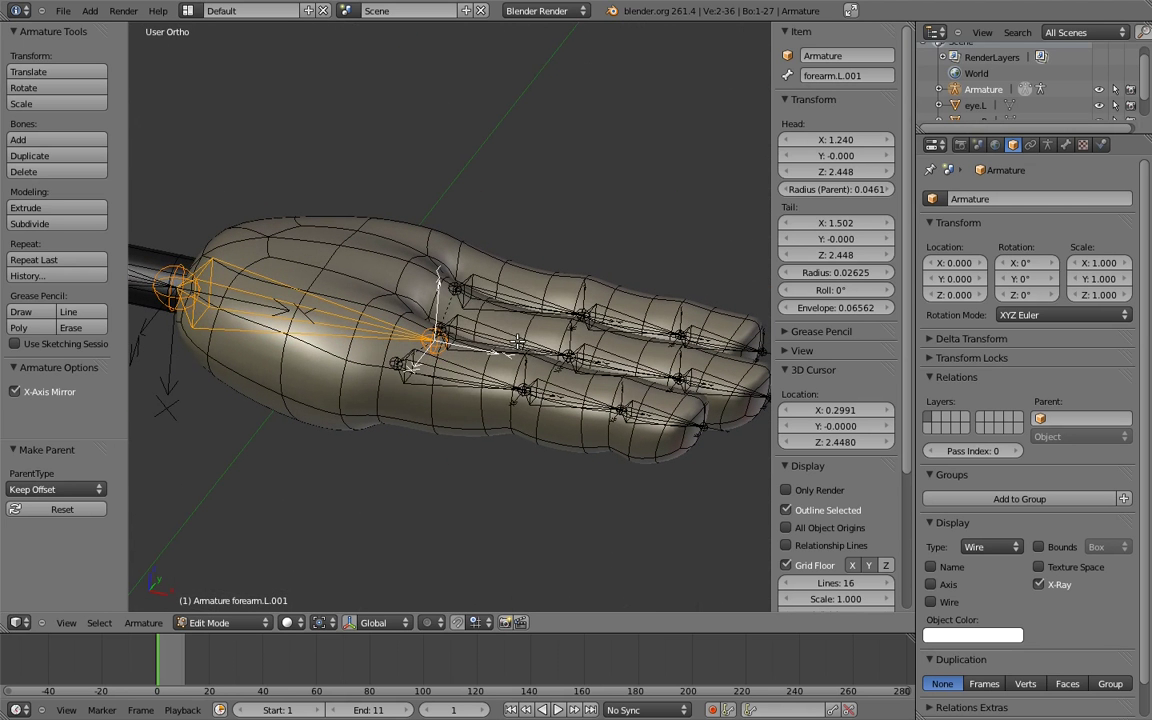
pyautogui.keyDown('shift'); pyautogui.rightClick(505, 344); pyautogui.keyUp('shift')
pyautogui.keyDown('shift'); pyautogui.rightClick(520, 302); pyautogui.keyUp('shift')
pyautogui.keyDown('shift'); pyautogui.rightClick(462, 376); pyautogui.keyUp('shift')
pyautogui.keyDown('shift'); pyautogui.rightClick(575, 400); pyautogui.keyUp('shift')
pyautogui.keyDown('shift'); pyautogui.rightClick(616, 361); pyautogui.keyUp('shift')
pyautogui.keyDown('shift'); pyautogui.rightClick(637, 319); pyautogui.keyUp('shift')
pyautogui.keyDown('shift'); pyautogui.moveTo(677, 311); pyautogui.dragTo(543, 299, button='middle'); pyautogui.keyUp('shift')
pyautogui.keyDown('shift'); pyautogui.rightClick(583, 326); pyautogui.keyUp('shift')
pyautogui.keyDown('shift'); pyautogui.rightClick(589, 375); pyautogui.keyUp('shift')
pyautogui.keyDown('shift'); pyautogui.rightClick(535, 409); pyautogui.keyUp('shift')
pyautogui.moveTo(602, 434); pyautogui.dragTo(489, 410, button='middle')
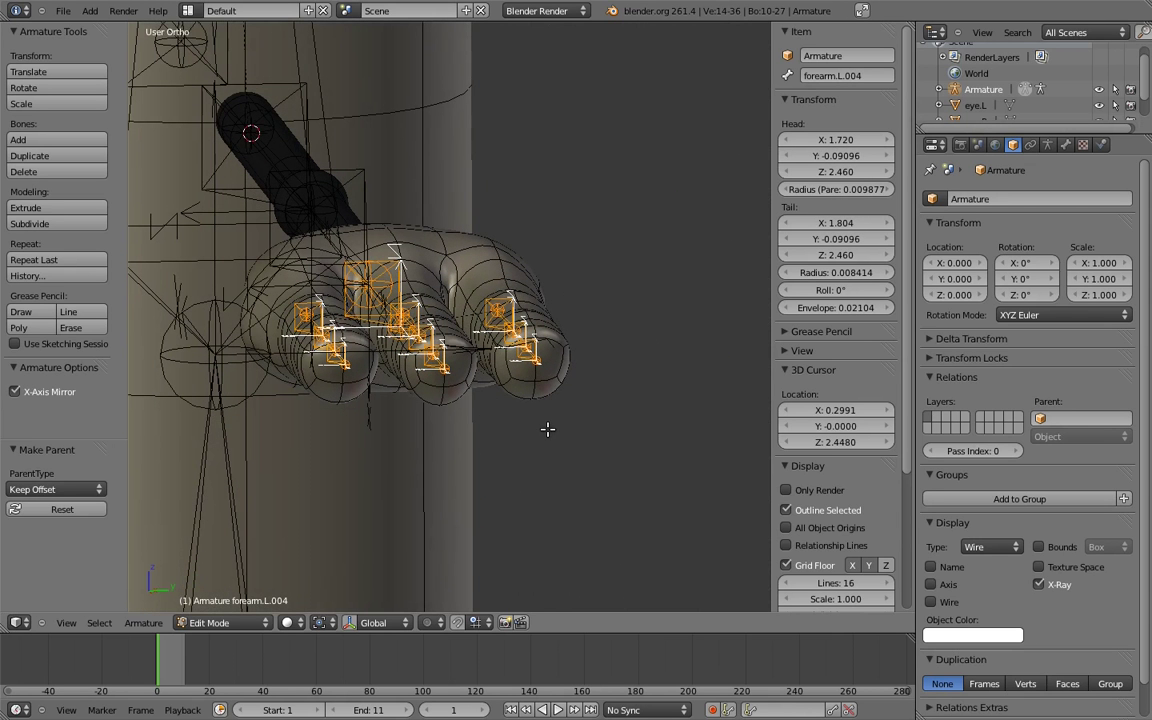
pyautogui.hotkey('ctrl', 'r')
pyautogui.write('180')
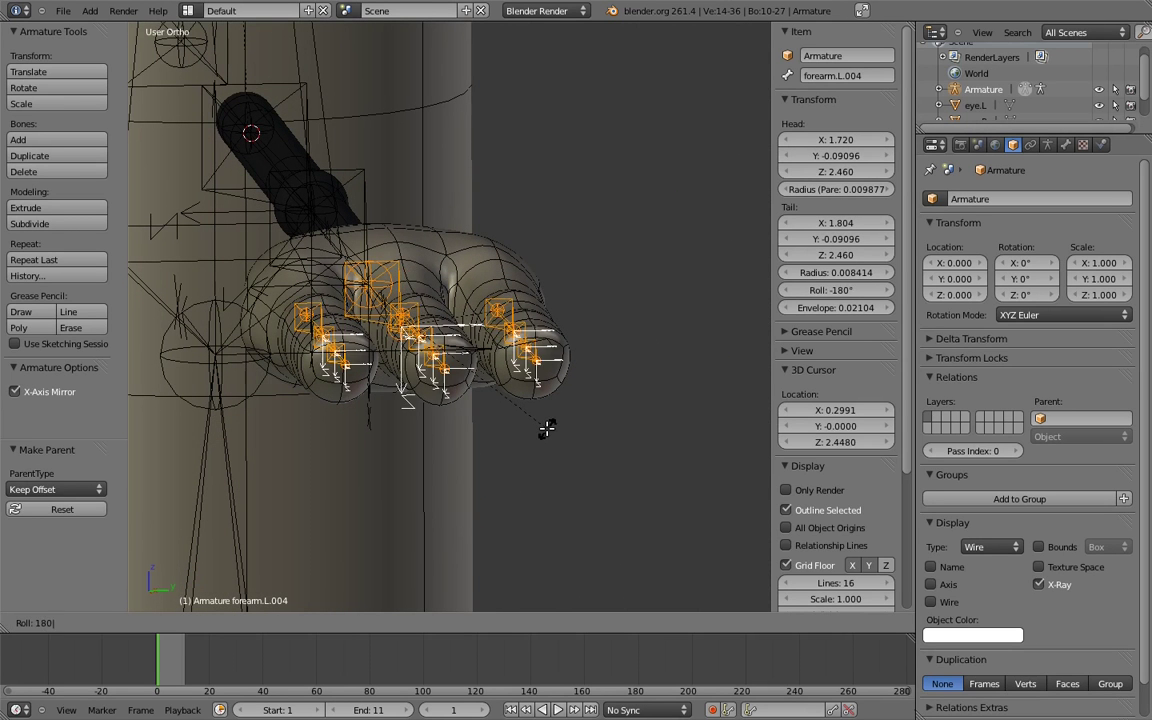
pyautogui.press('Return')
# Step: Rename the left hand bone as hand.L
pyautogui.moveTo(347, 466); pyautogui.dragTo(411, 522, button='middle')
pyautogui.moveTo(357, 407); pyautogui.dragTo(550, 378, button='middle')
pyautogui.scroll(-1, 455, 345)
pyautogui.rightClick(441, 339)
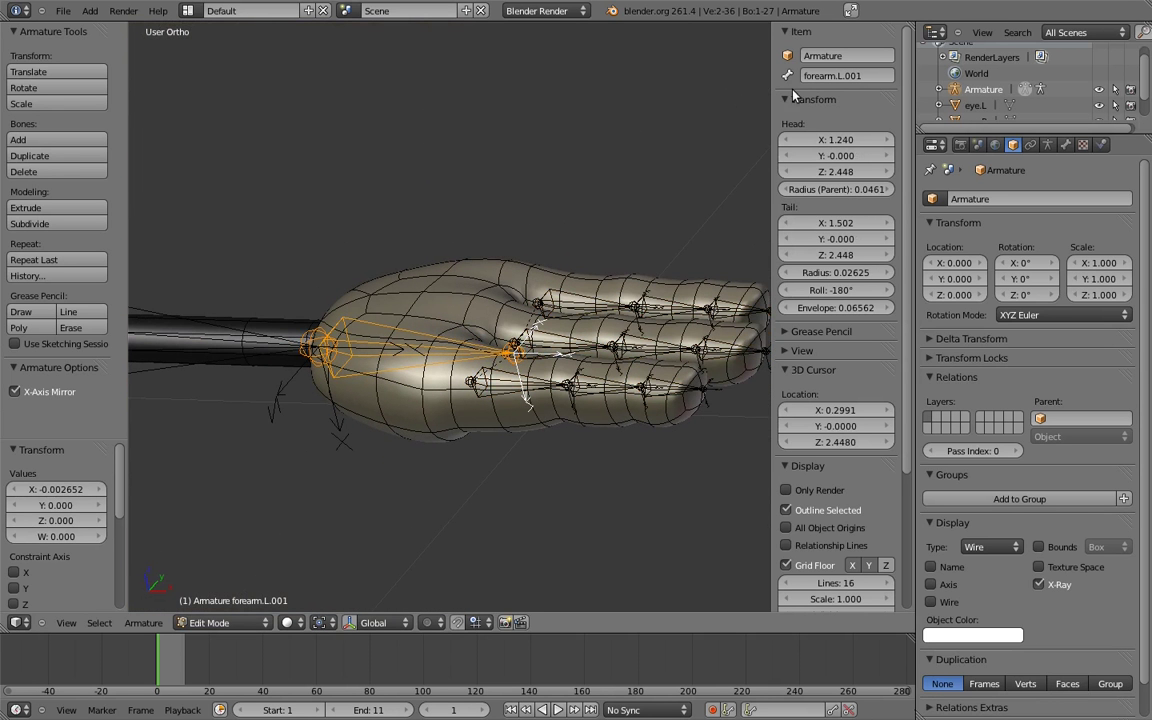
pyautogui.click(836, 76)
pyautogui.write('hand.L')
pyautogui.press('Return')
# Step: Rename the first bone of the left hand's +Y finger as finger_a.01.L
pyautogui.press('KP_7')
pyautogui.keyDown('shift'); pyautogui.moveTo(444, 257); pyautogui.dragTo(442, 307, button='middle'); pyautogui.keyUp('shift')
pyautogui.rightClick(530, 235)
pyautogui.click(857, 79)
pyautogui.write('finger_a.01.L')
pyautogui.press('Return')
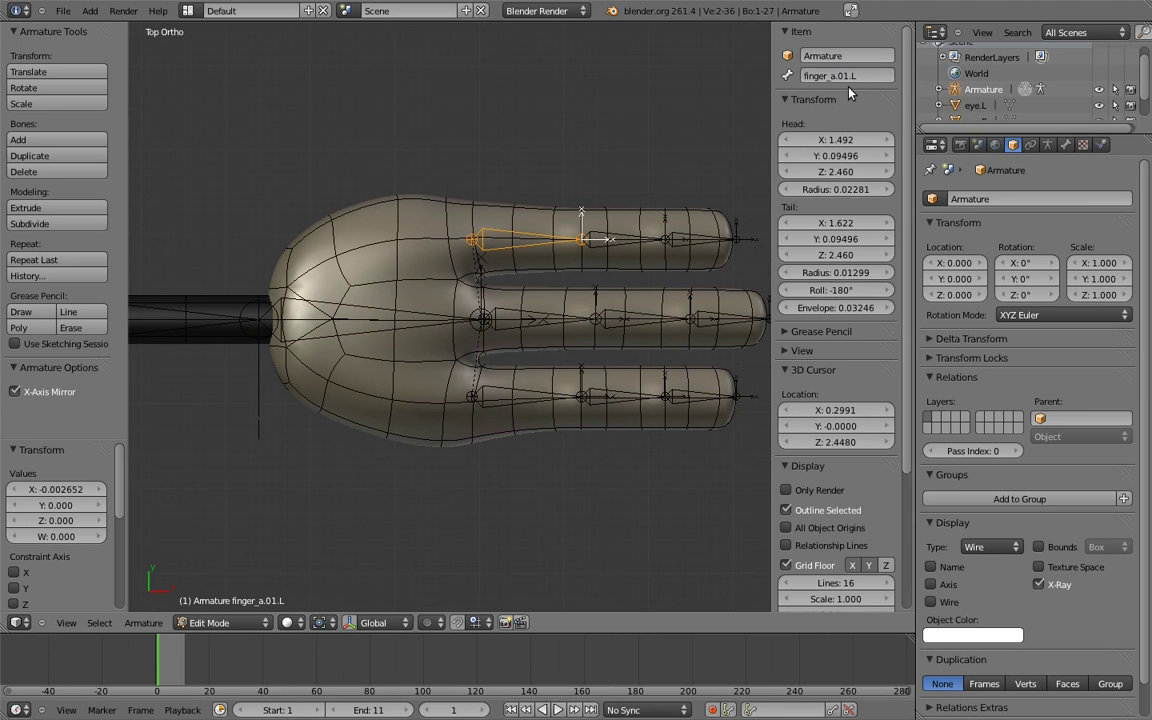
# Step: Rename the +Y finger's second and third bones on the left hand as finger_a.02.L and finger_a.03.L
pyautogui.rightClick(566, 212)
pyautogui.write('finger_a.01.L')
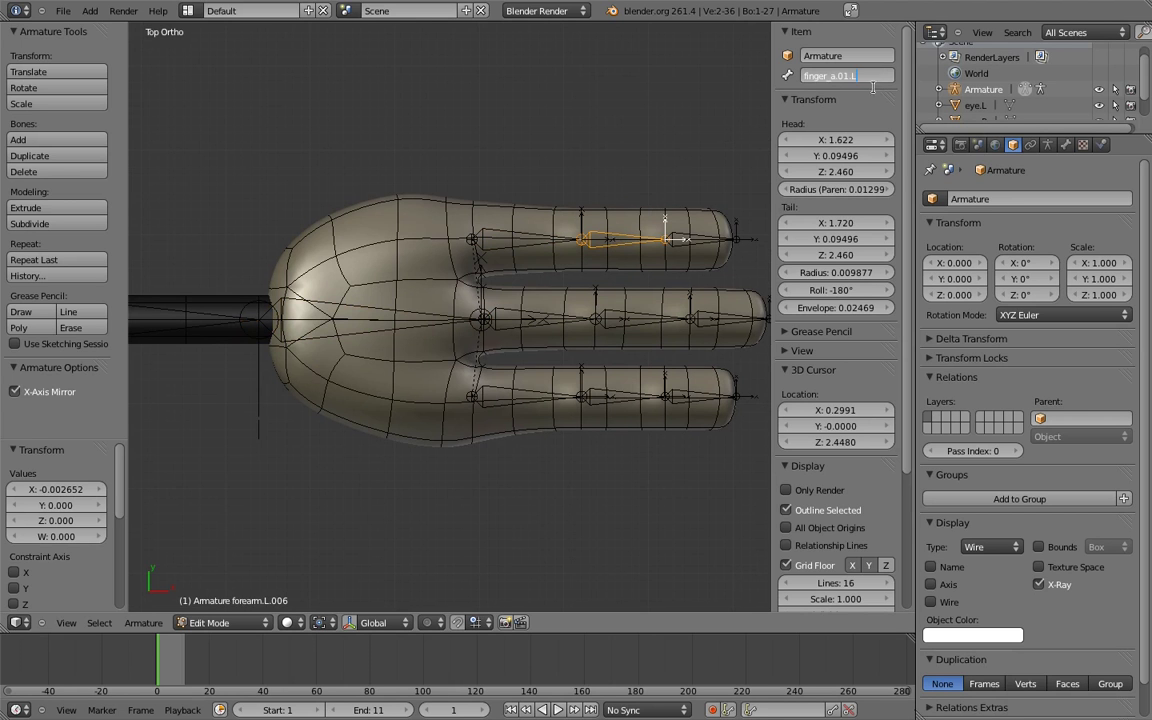
pyautogui.press('BackSpace')
pyautogui.write('2')
pyautogui.press('Return')
pyautogui.rightClick(699, 237)
pyautogui.write('finger_a.01.L')
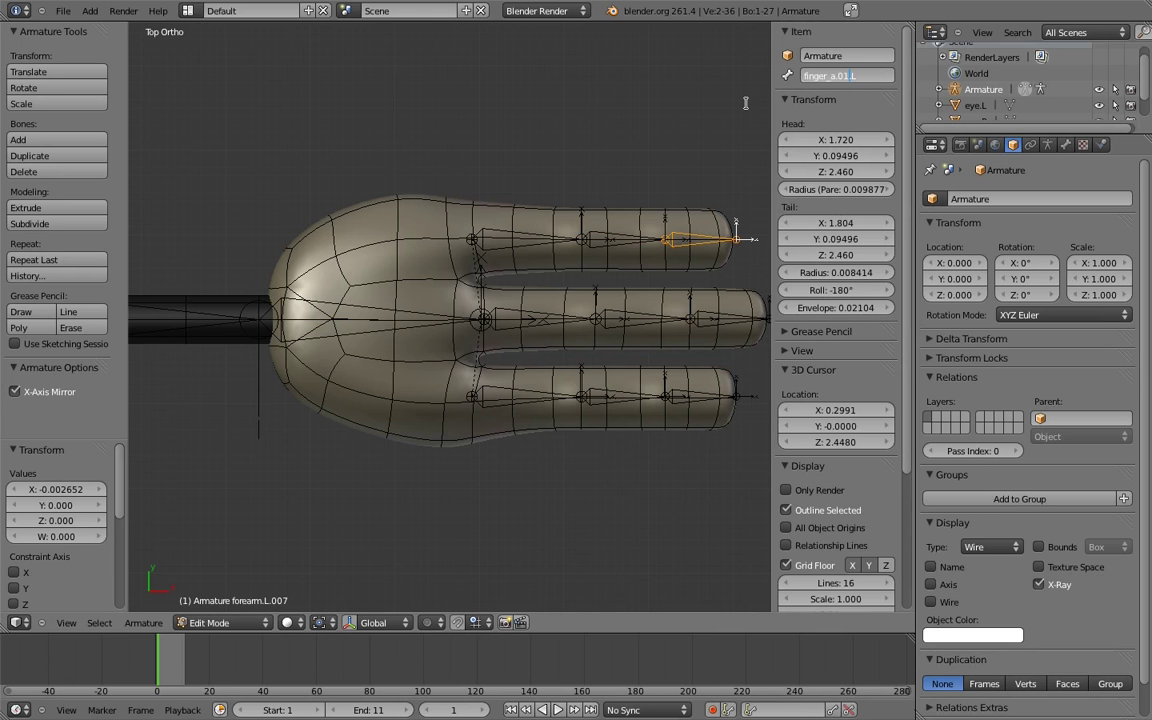
pyautogui.press('Return')
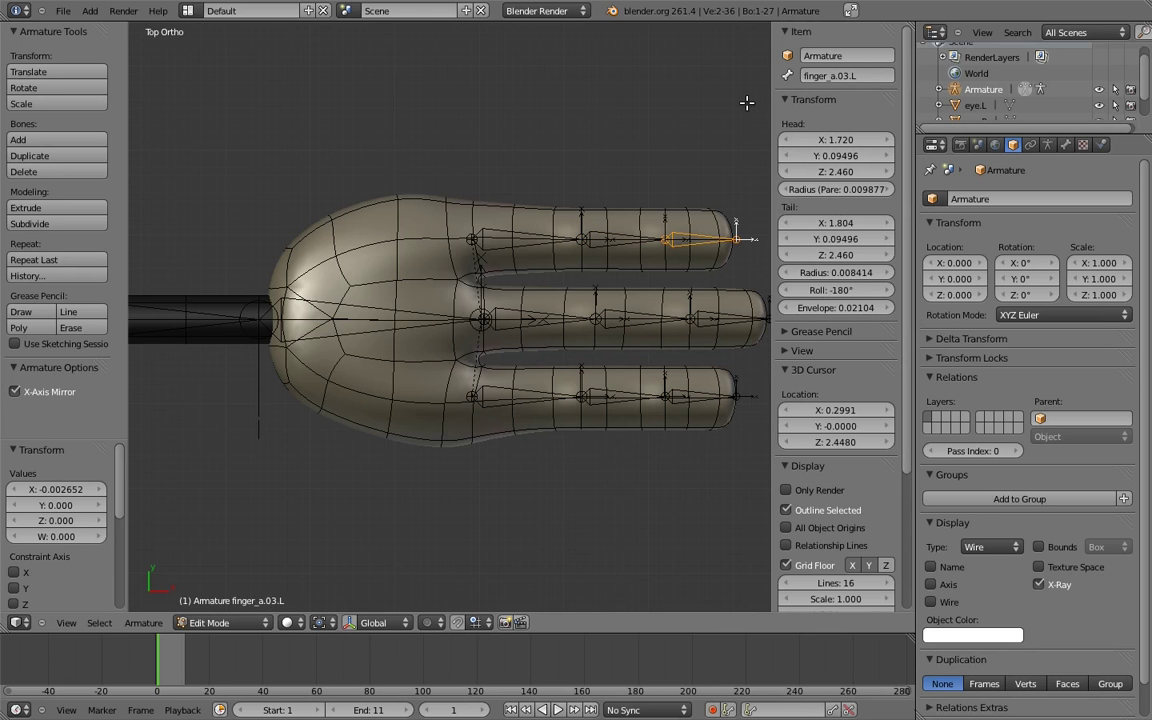
# Step: Rename the left middle finger's first two bones as finger_b.01.L and finger_b.02.L
pyautogui.rightClick(520, 304)
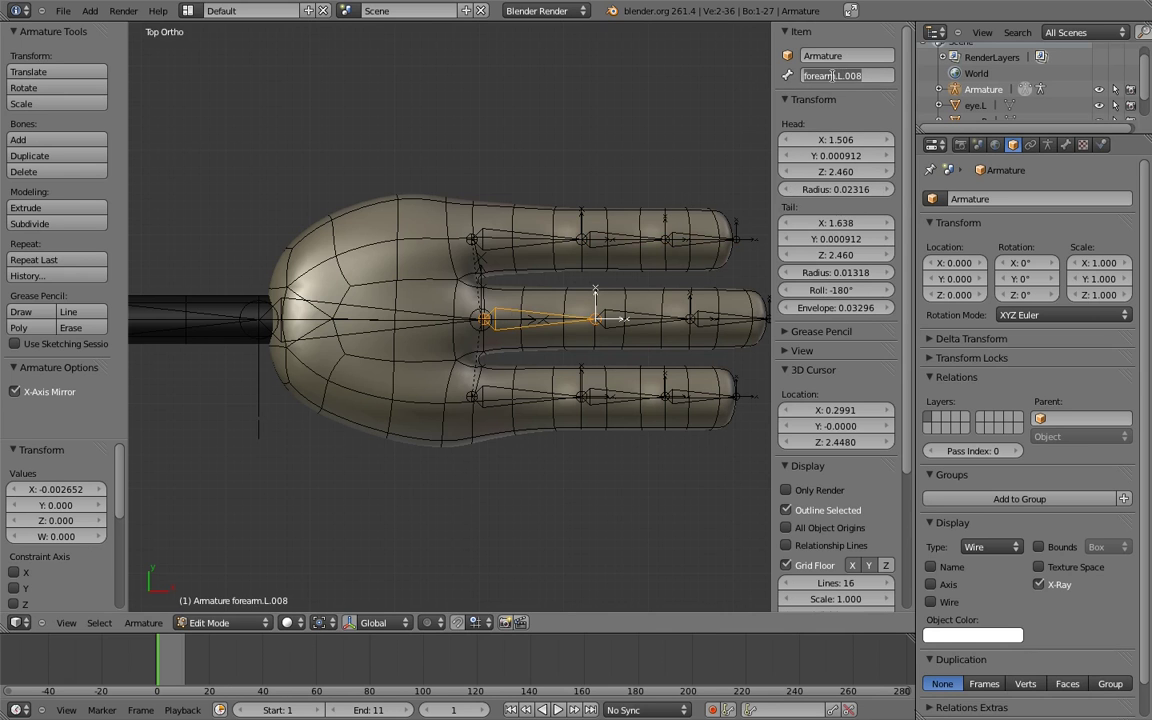
pyautogui.write('finger_a.01.L')
pyautogui.press('Left')
pyautogui.press('Left')
pyautogui.press('Left')
pyautogui.press('Left')
pyautogui.press('Left')
pyautogui.write('b')
pyautogui.press('Return')
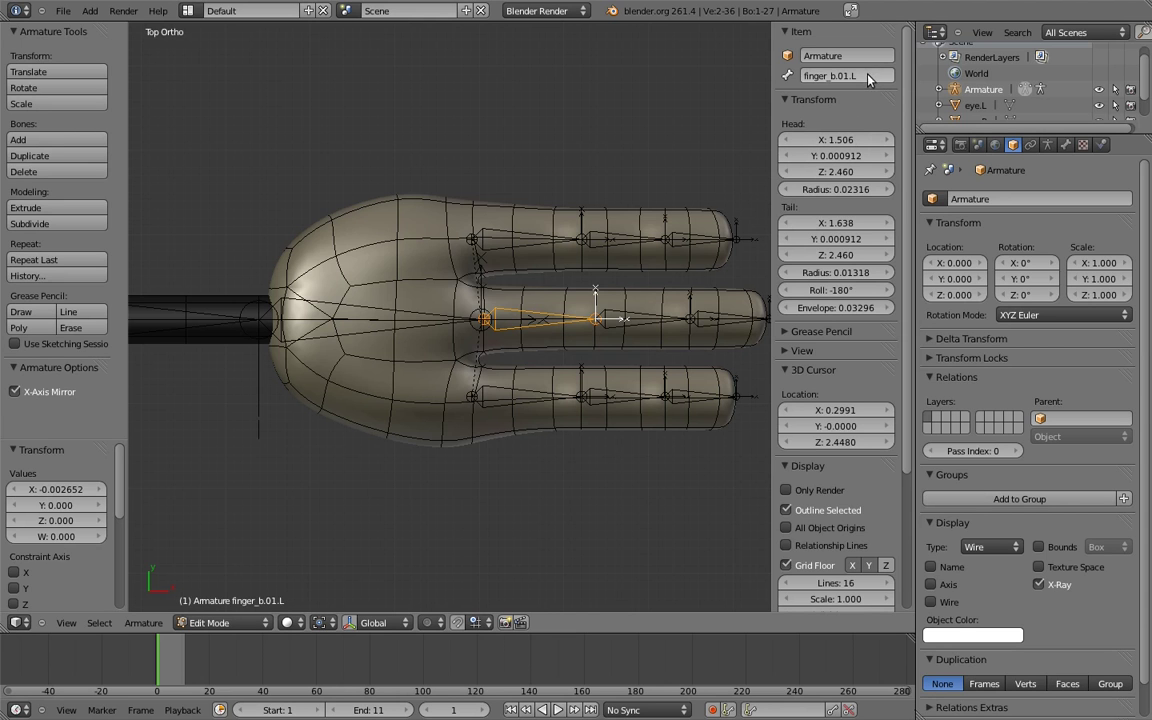
pyautogui.rightClick(626, 311)
pyautogui.click(849, 76)
pyautogui.write('finger_b.01.L')
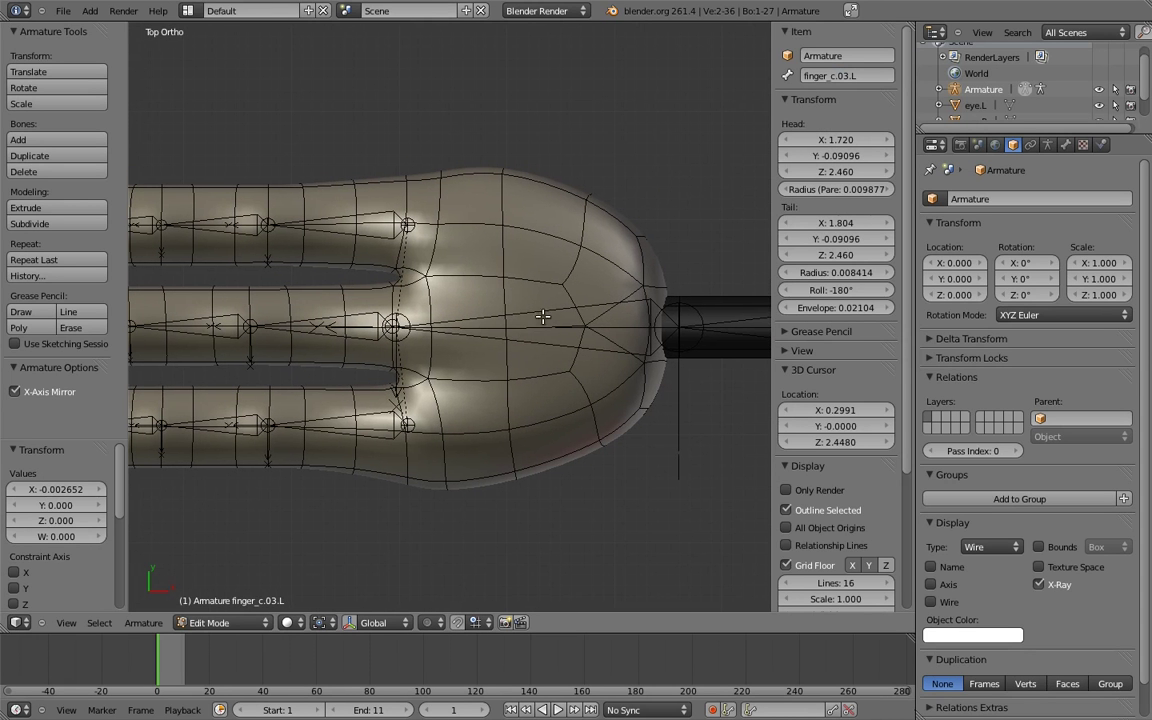
# Step: Rename the hand bone on the opposite arm as hand.R
pyautogui.rightClick(540, 315)
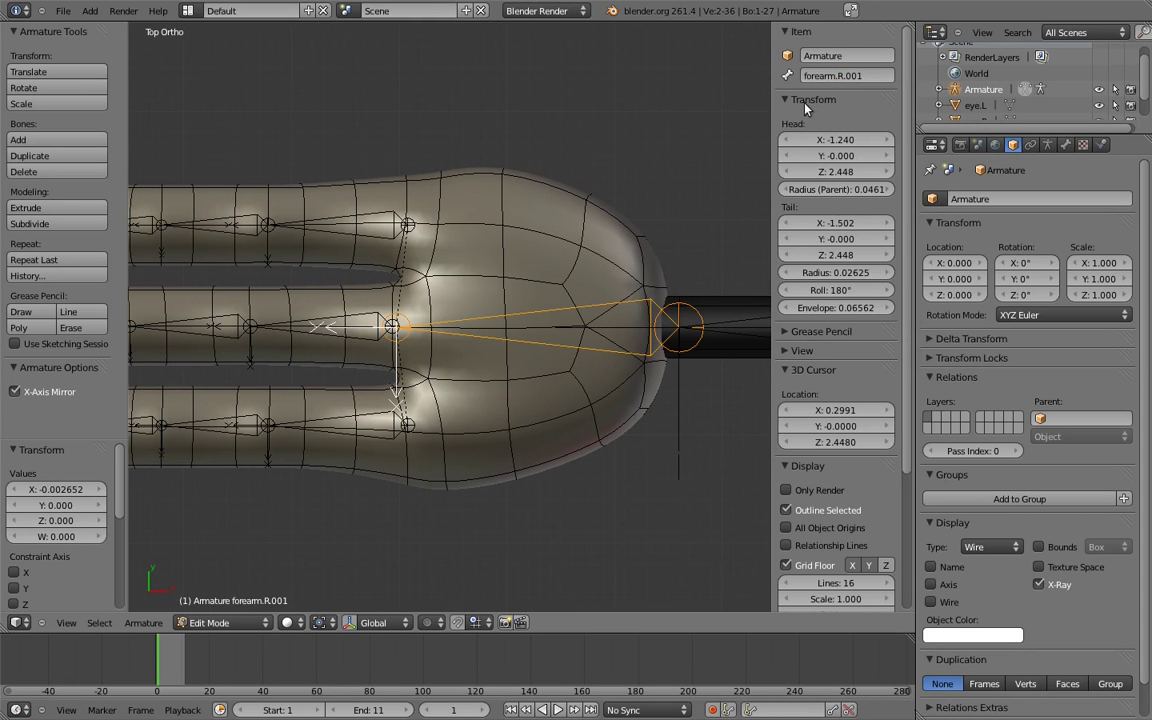
pyautogui.click(848, 76)
pyautogui.write('hand.R')
pyautogui.press('Return')
# Step: Rename the first bone of the right hand's +Y finger as finger_a.01.R and open the second bone's name for editing
pyautogui.keyDown('shift'); pyautogui.moveTo(337, 191); pyautogui.dragTo(447, 229, button='middle'); pyautogui.keyUp('shift')
pyautogui.rightClick(447, 232)
pyautogui.click(847, 72)
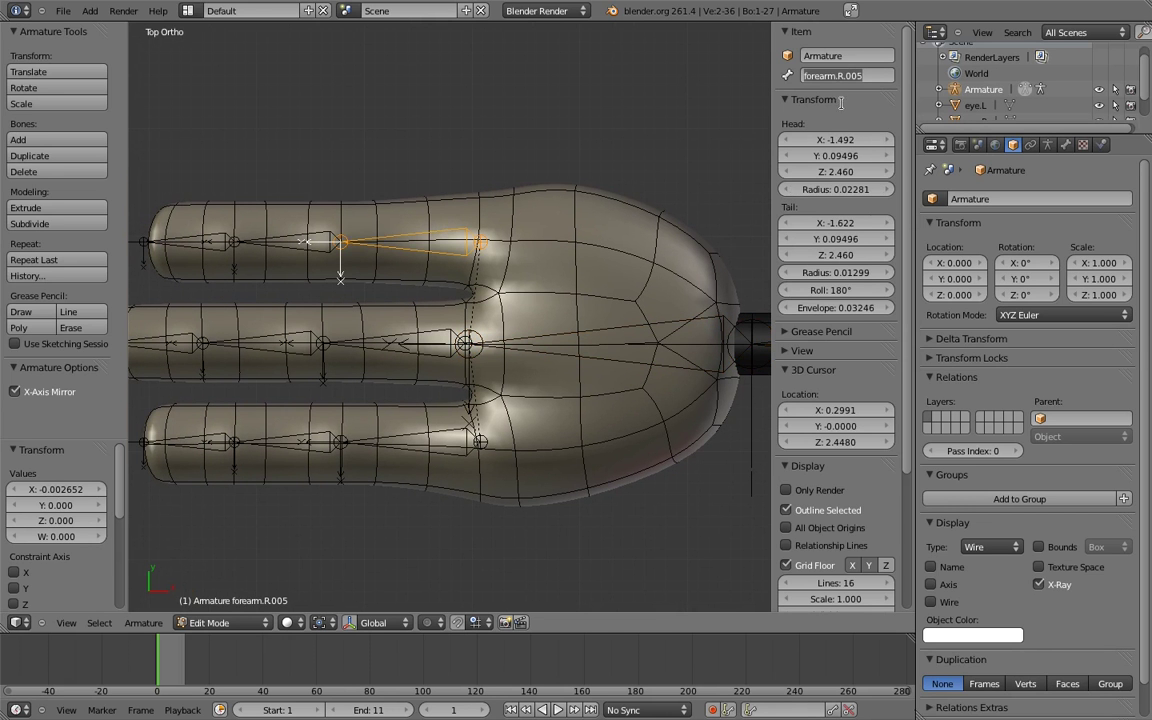
pyautogui.press('Left')
pyautogui.press('Left')
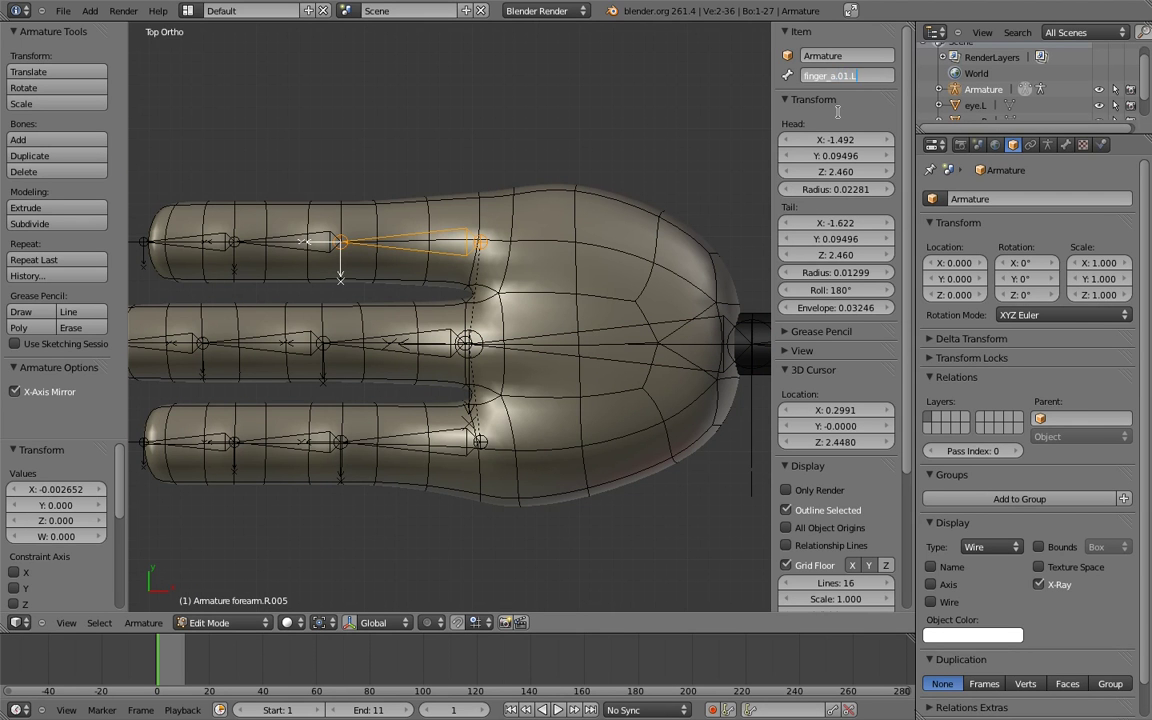
pyautogui.write('R')
pyautogui.press('Return')
pyautogui.rightClick(282, 237)
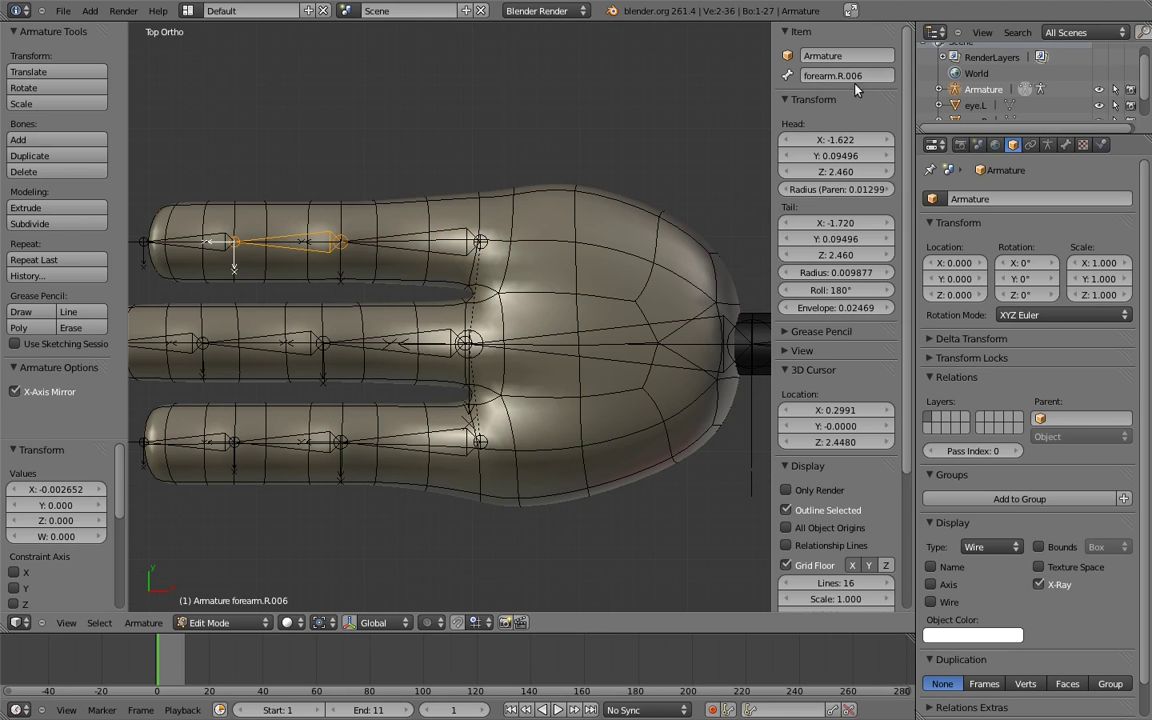
pyautogui.click(840, 75)
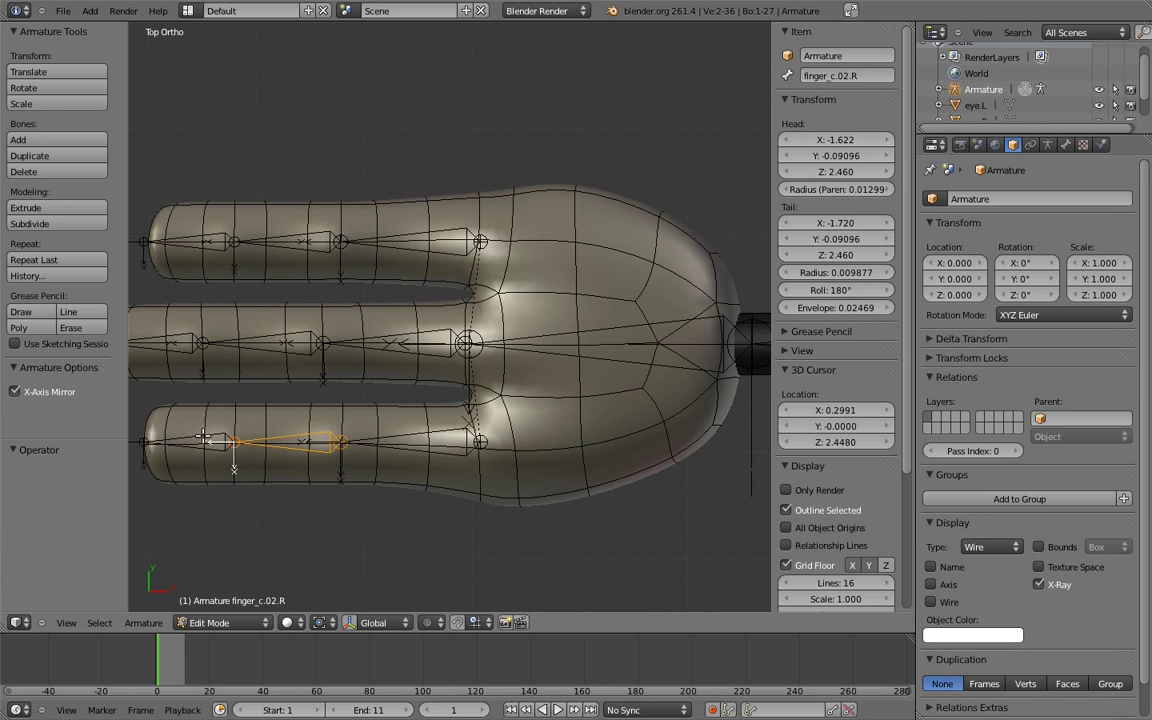
# Step: Rename the last bone of the right hand's -Y finger as finger_c.03.R
pyautogui.rightClick(204, 436)
pyautogui.click(843, 78)
pyautogui.write('finger_c.01.R')
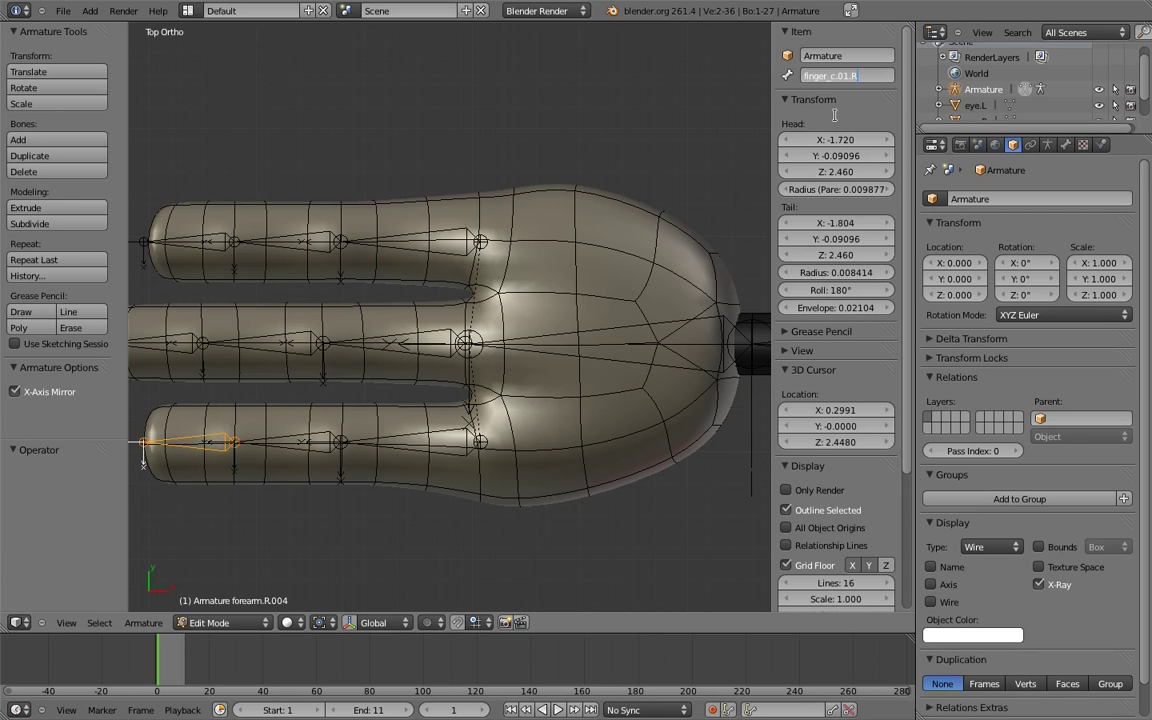
pyautogui.press('BackSpace')
pyautogui.write('3')
pyautogui.press('Return')
# Step: Try moving the whole left arm bone chain in front and top views to test the X-axis mirroring
pyautogui.press('KP_1')
pyautogui.press('Home')
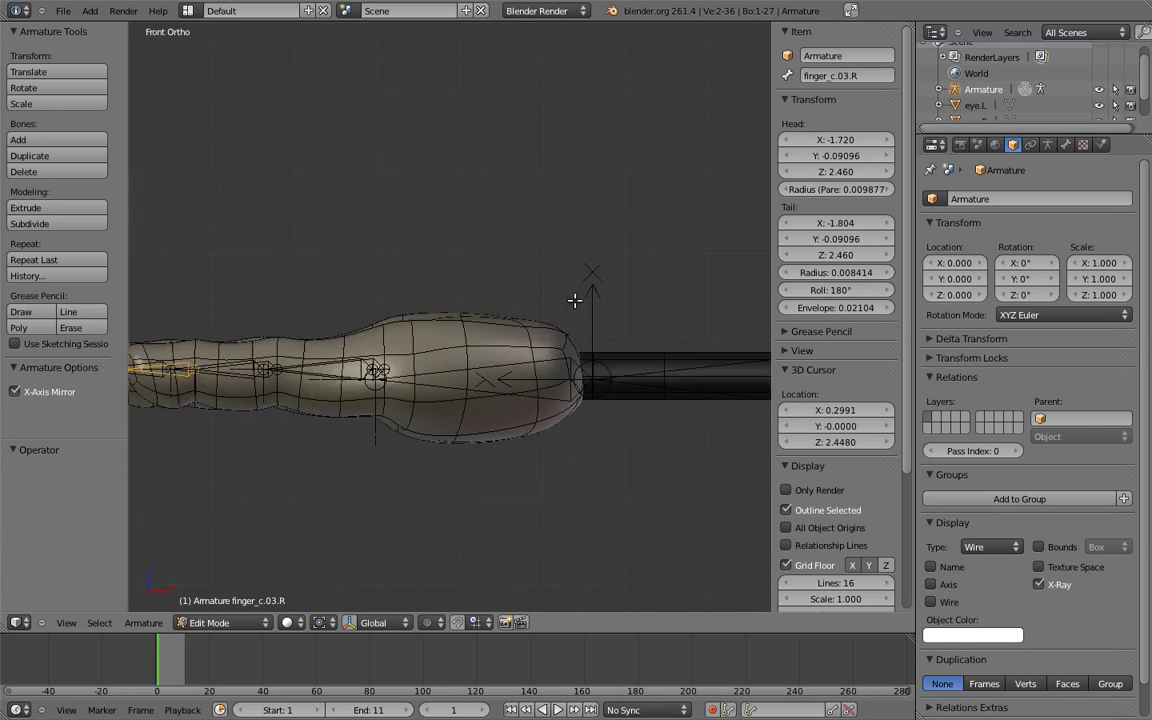
pyautogui.rightClick(527, 331)
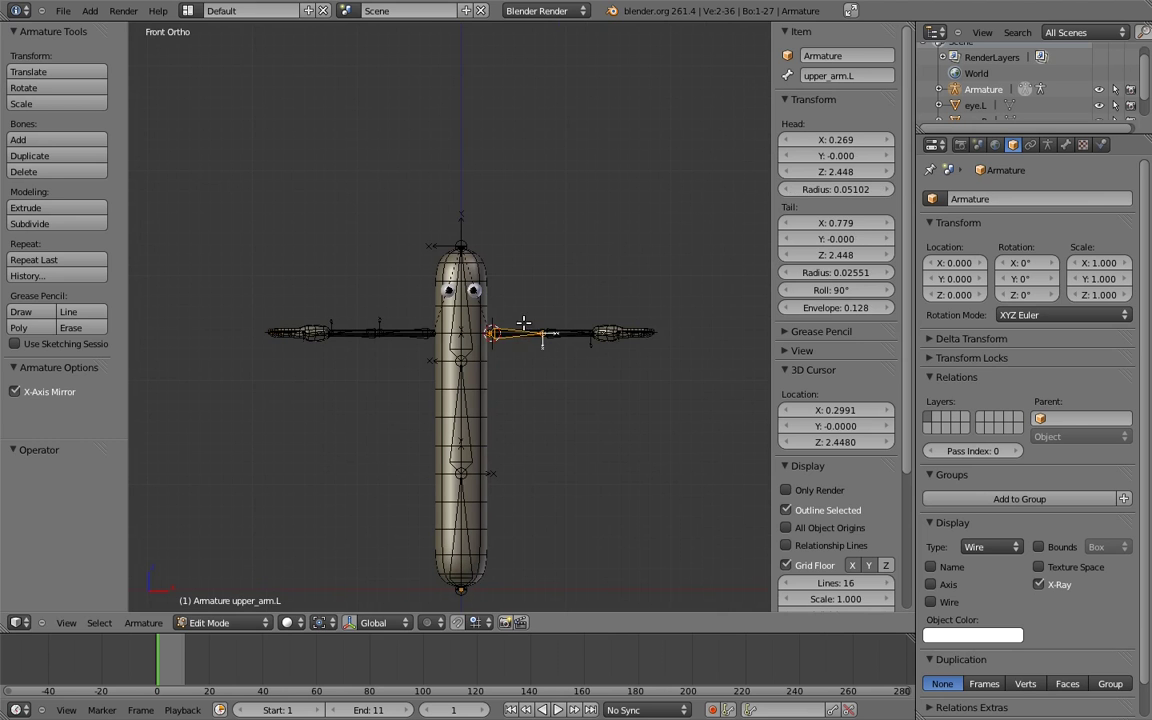
pyautogui.press('g')
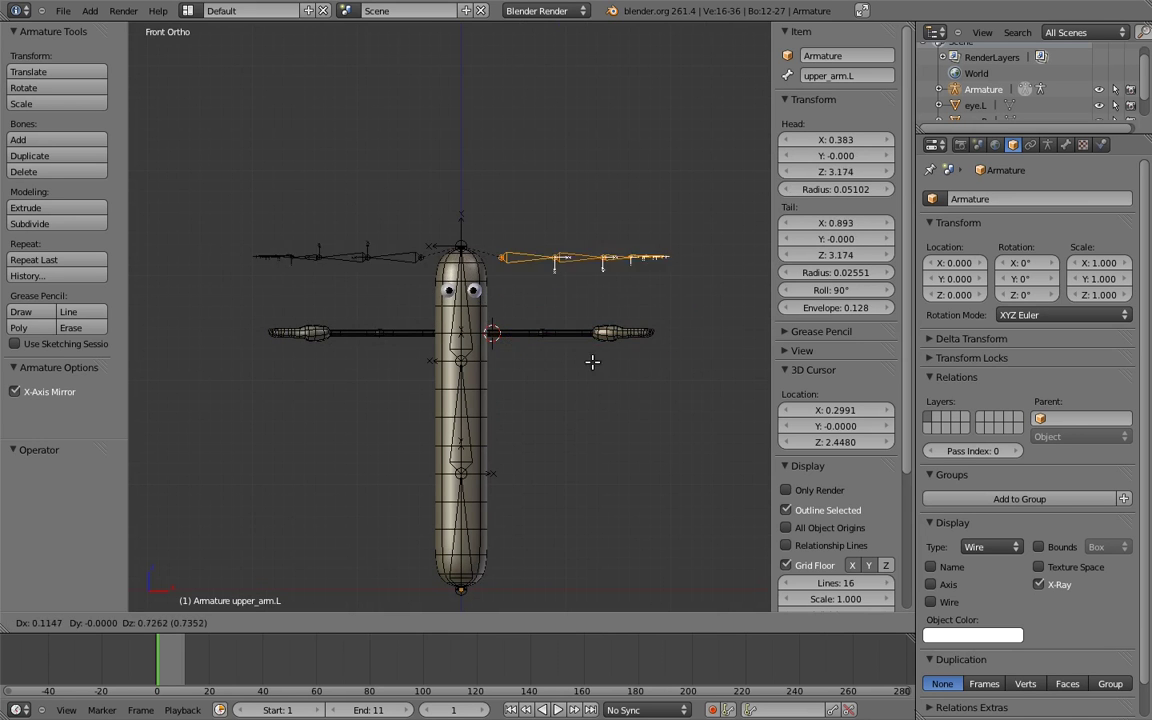
pyautogui.press('Escape')
pyautogui.press('KP_7')
pyautogui.press('g')
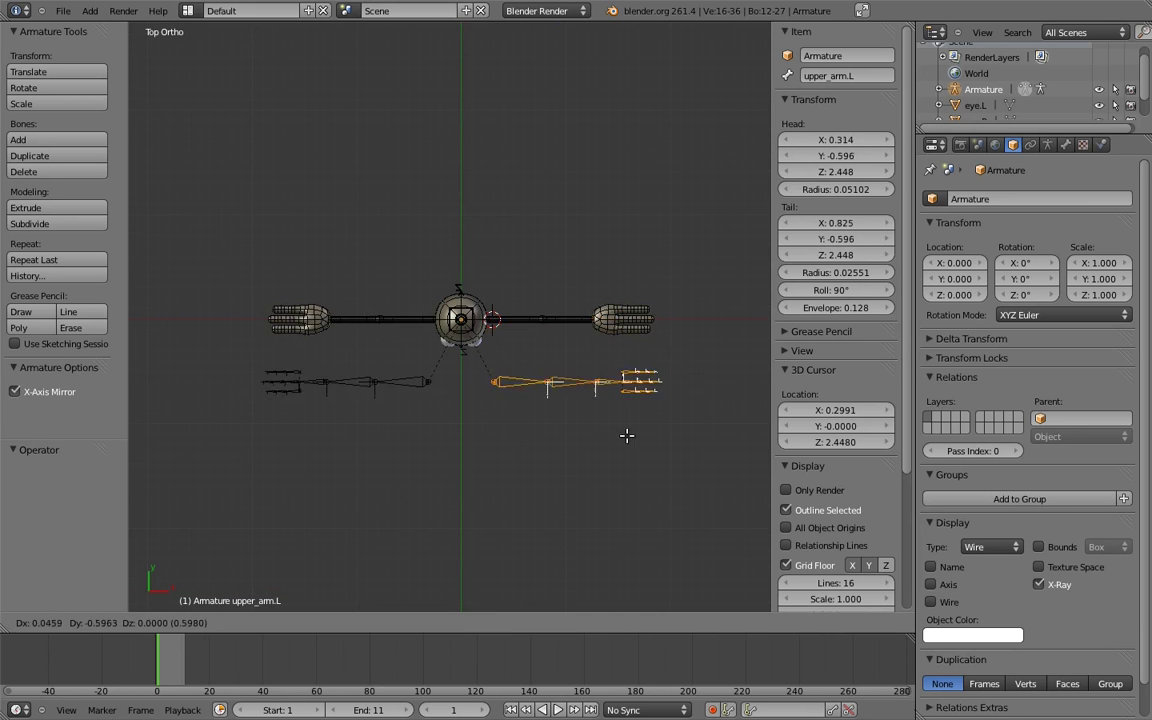
pyautogui.press('Escape')
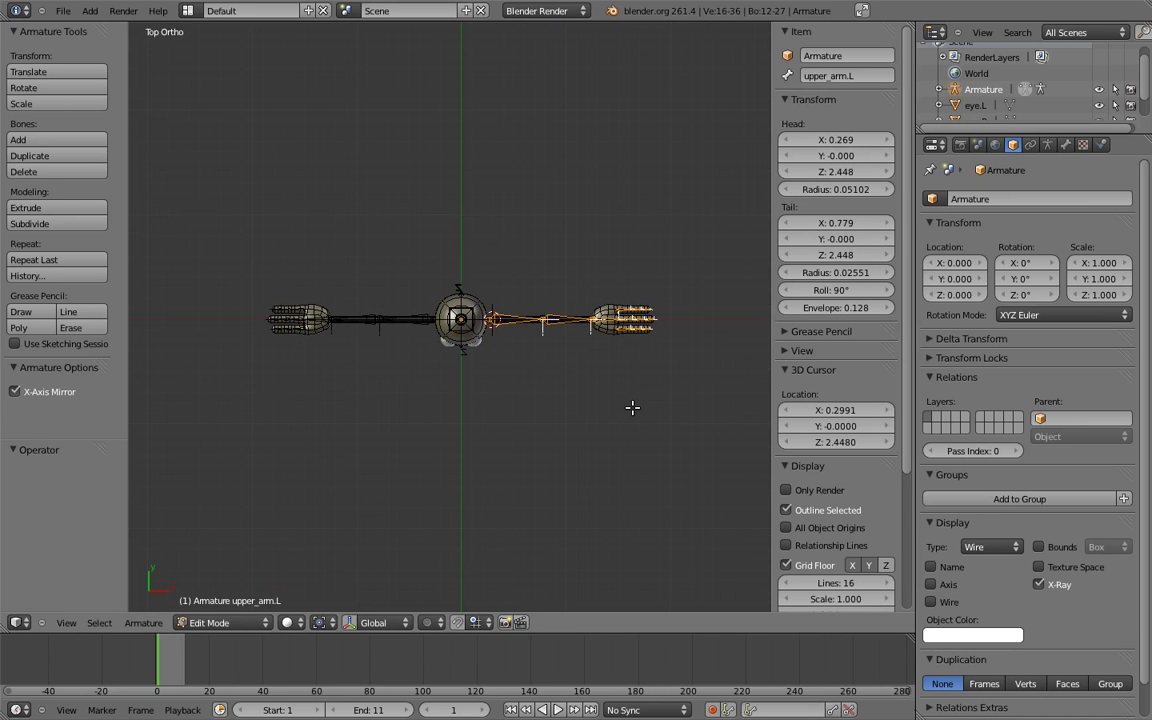
pyautogui.moveTo(617, 396); pyautogui.dragTo(602, 388, button='middle')
pyautogui.press('KP_1')
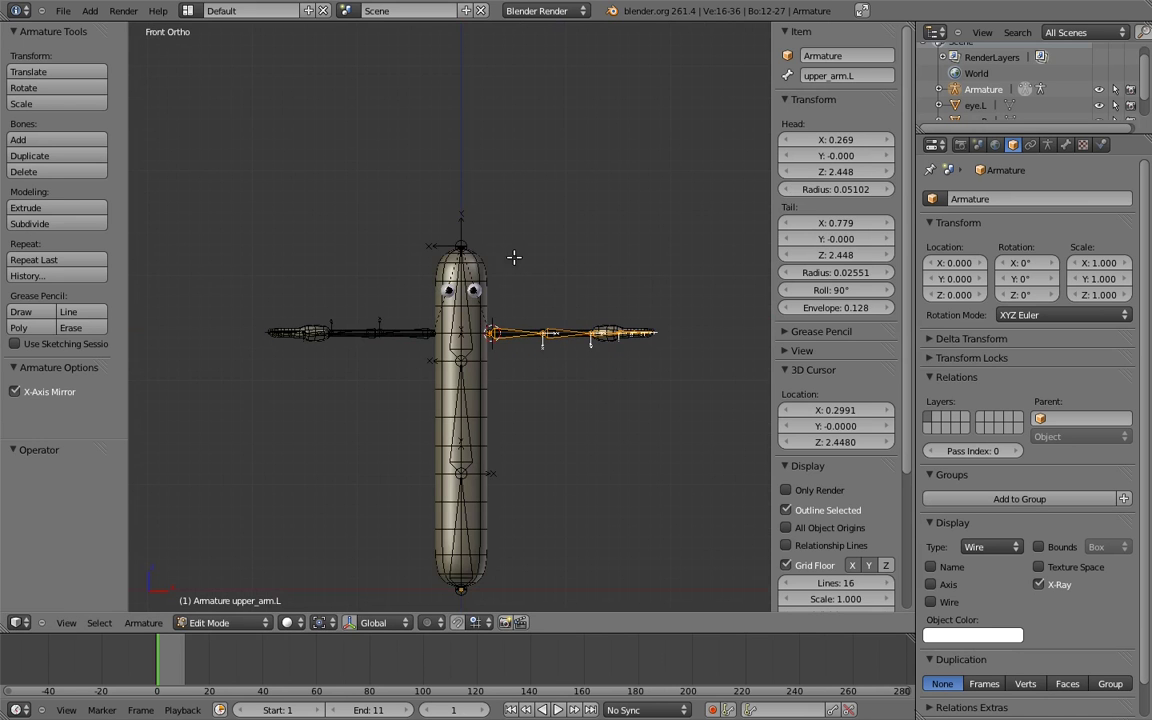
# Step: Snap the 3D cursor to the origin of the eye.L object
pyautogui.scroll(5, 558, 278)
pyautogui.scroll(1, 508, 417)
pyautogui.keyDown('shift'); pyautogui.moveTo(508, 416); pyautogui.dragTo(561, 417, button='middle'); pyautogui.keyUp('shift')
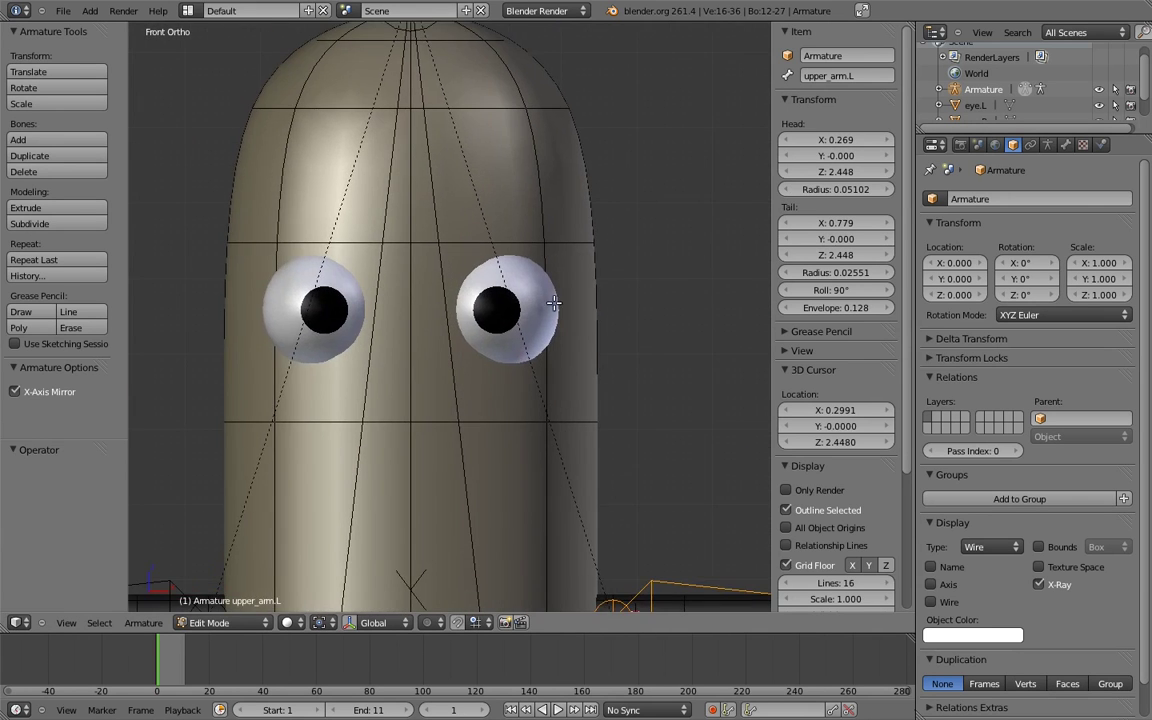
pyautogui.press('Tab')
pyautogui.rightClick(542, 288)
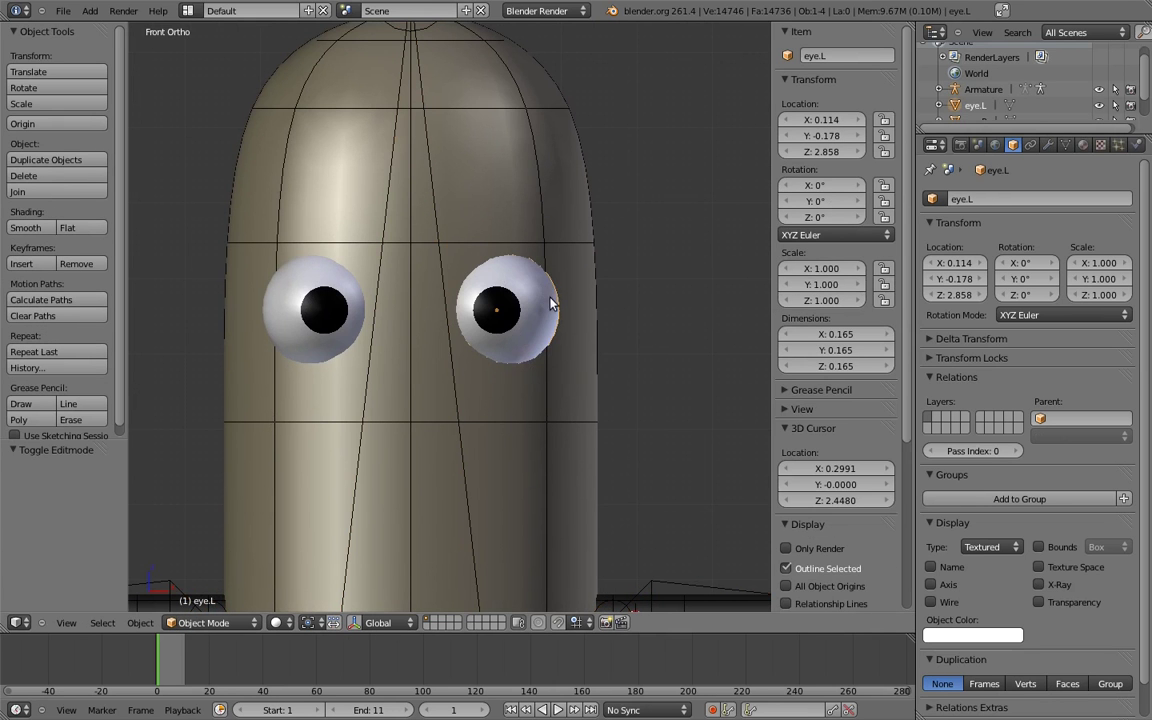
pyautogui.hotkey('shift', 's')
pyautogui.click(546, 340)
# Step: Add an armature bone at the 3D cursor and move its tip by Y -0.6 and Z -1 so it points straight forward
pyautogui.rightClick(399, 262)
pyautogui.press('Tab')
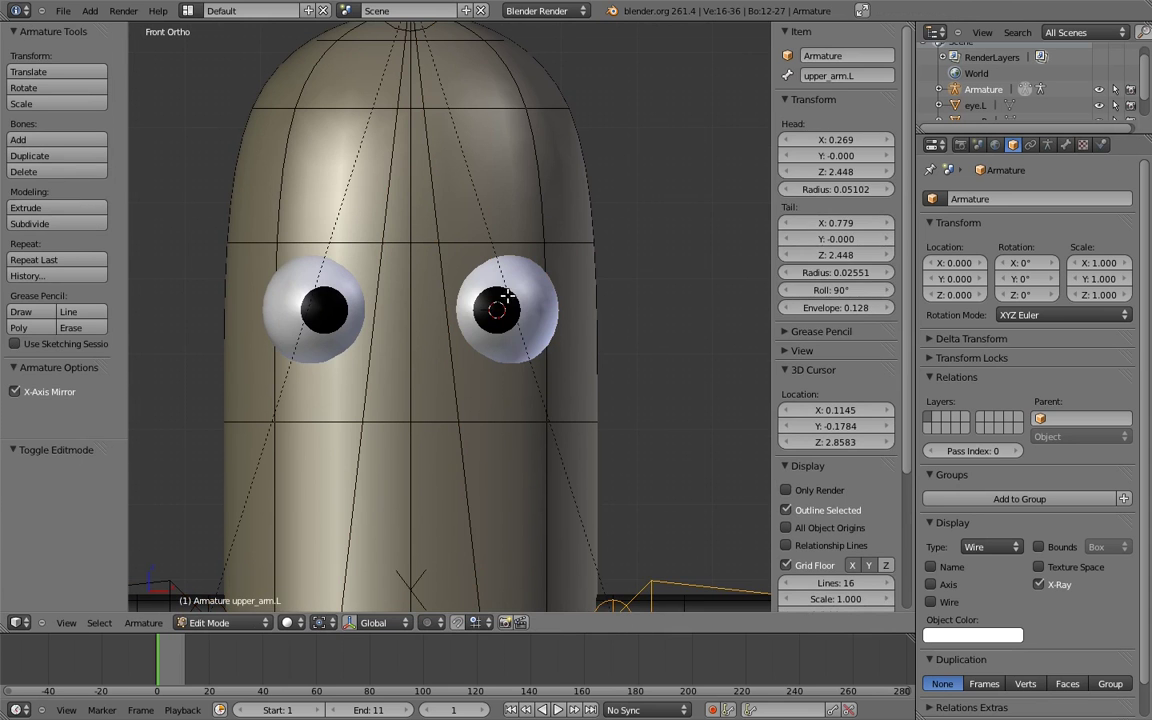
pyautogui.hotkey('shift', 'a')
pyautogui.scroll(-7, 597, 278)
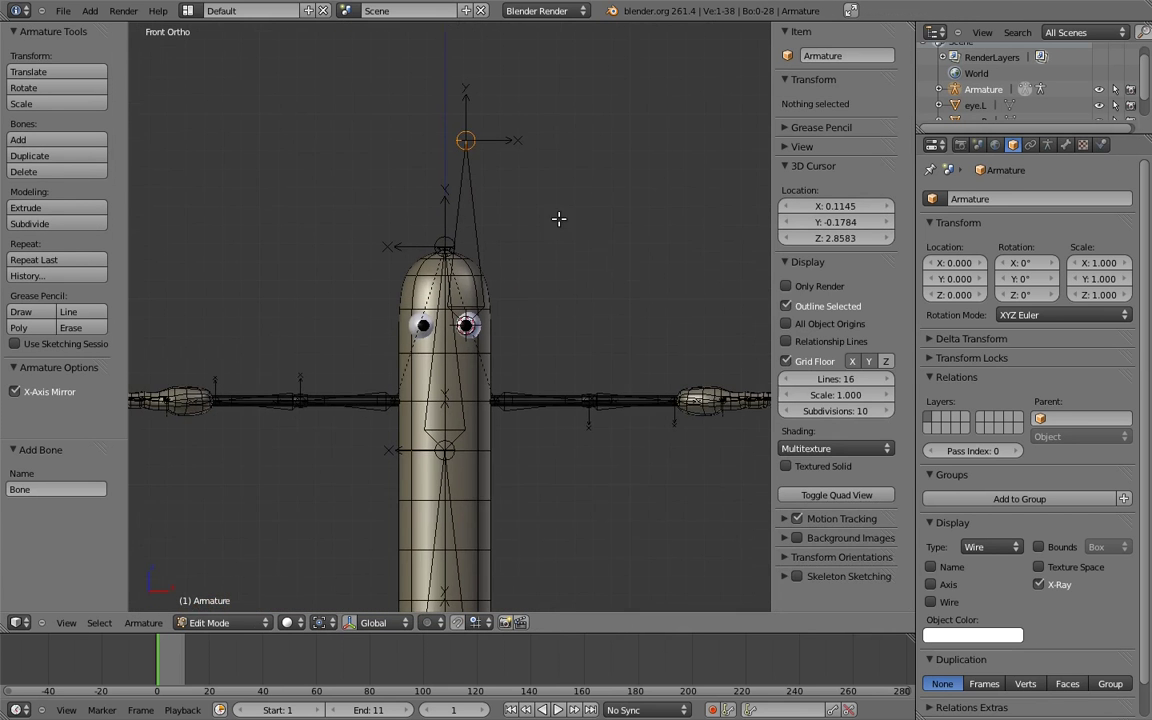
pyautogui.rightClick(470, 146)
pyautogui.press('KP_3')
pyautogui.press('g')
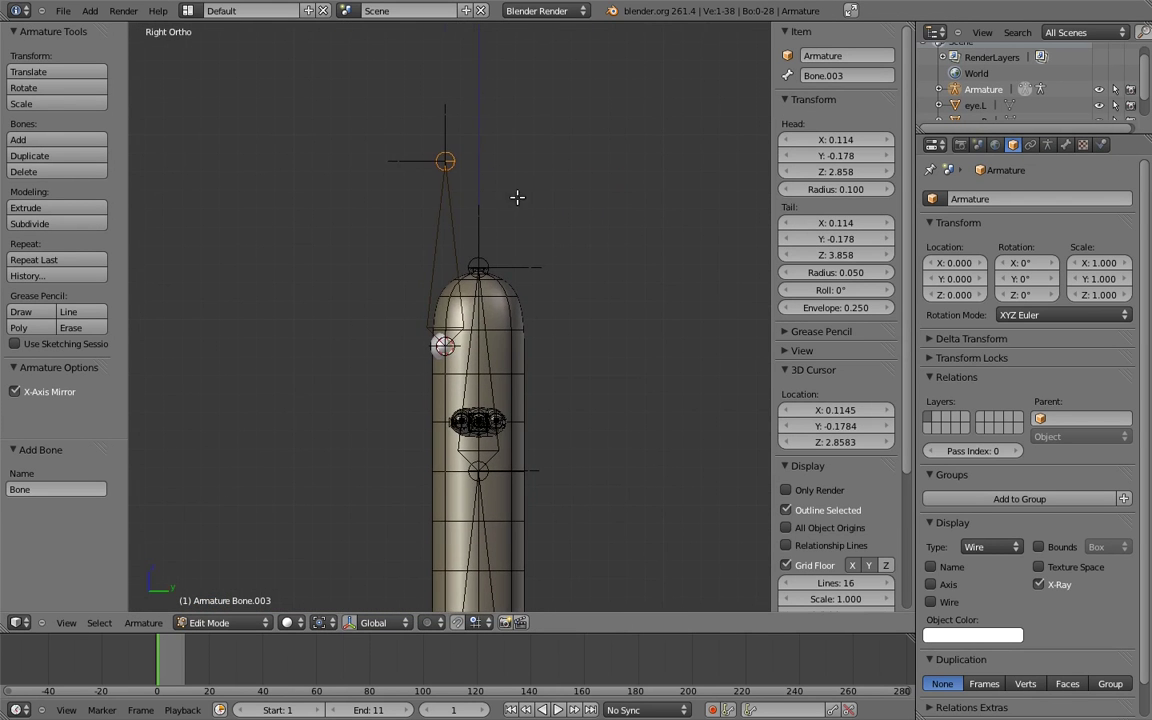
pyautogui.click(442, 334)
# Step: Shorten the new eye bone by moving its tip 0.499 along the Y axis, ending just in front of the pupil
pyautogui.scroll(5, 442, 334)
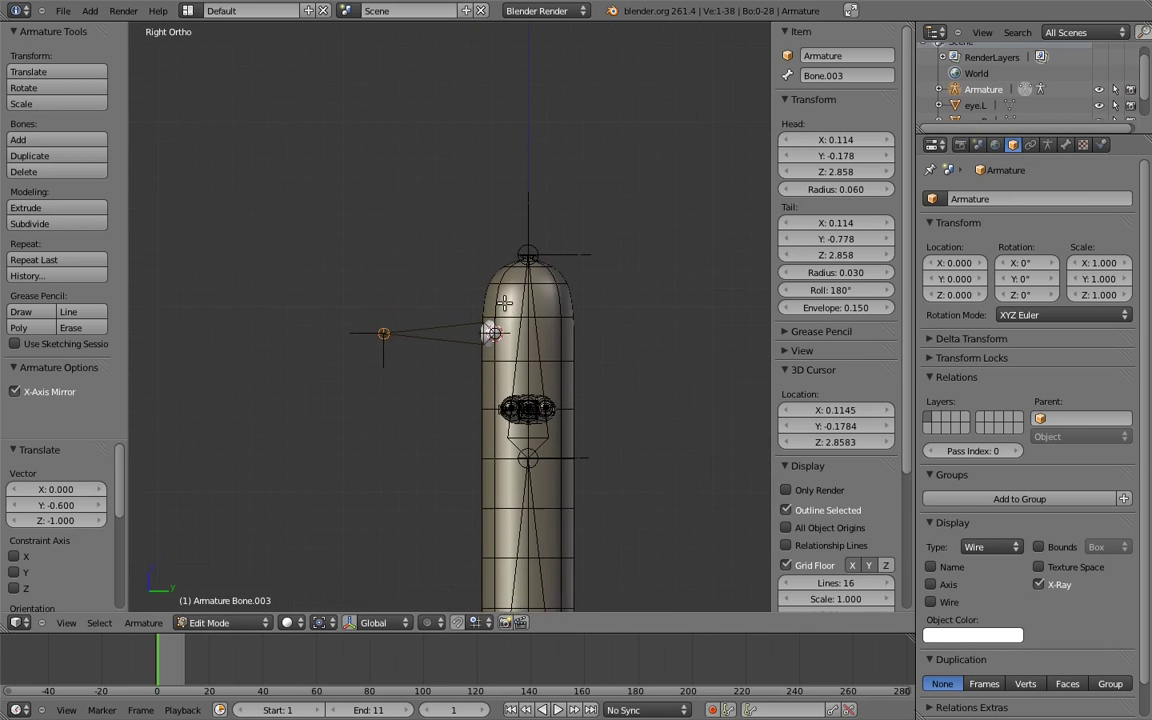
pyautogui.scroll(2, 470, 410)
pyautogui.press('g')
pyautogui.press('y')
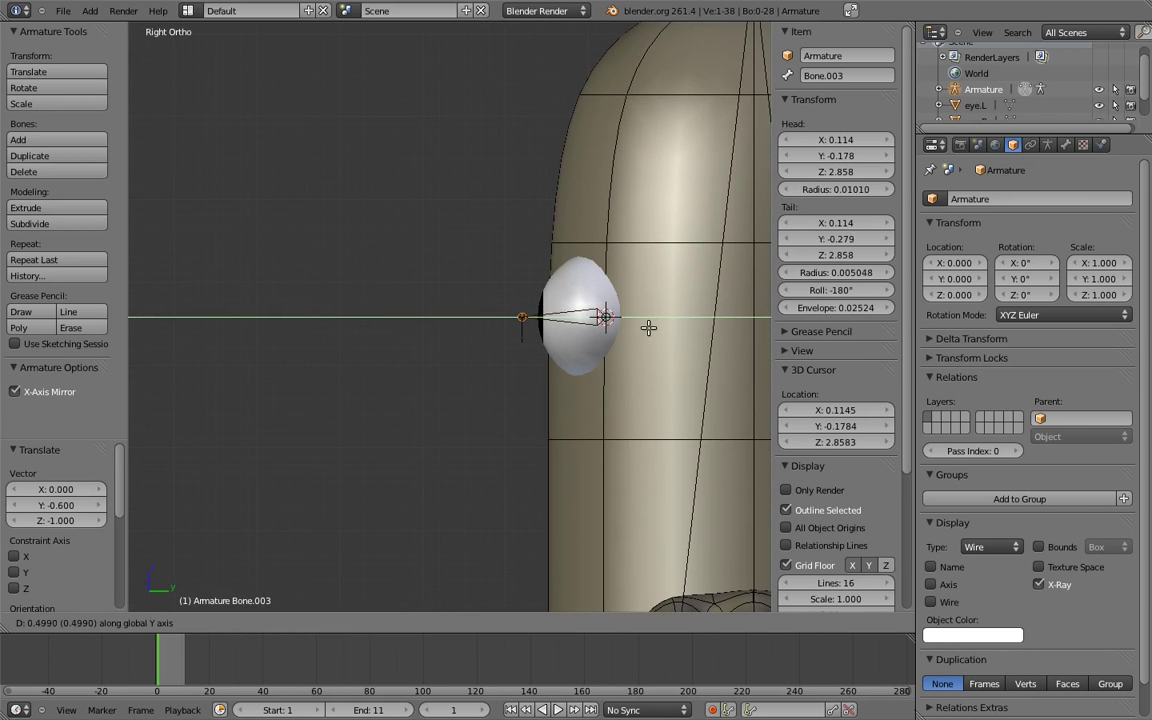
pyautogui.click(570, 312)
# Step: Duplicate the eye bone and move the copy -0.225 along the X axis onto the opposite eye
pyautogui.press('KP_1')
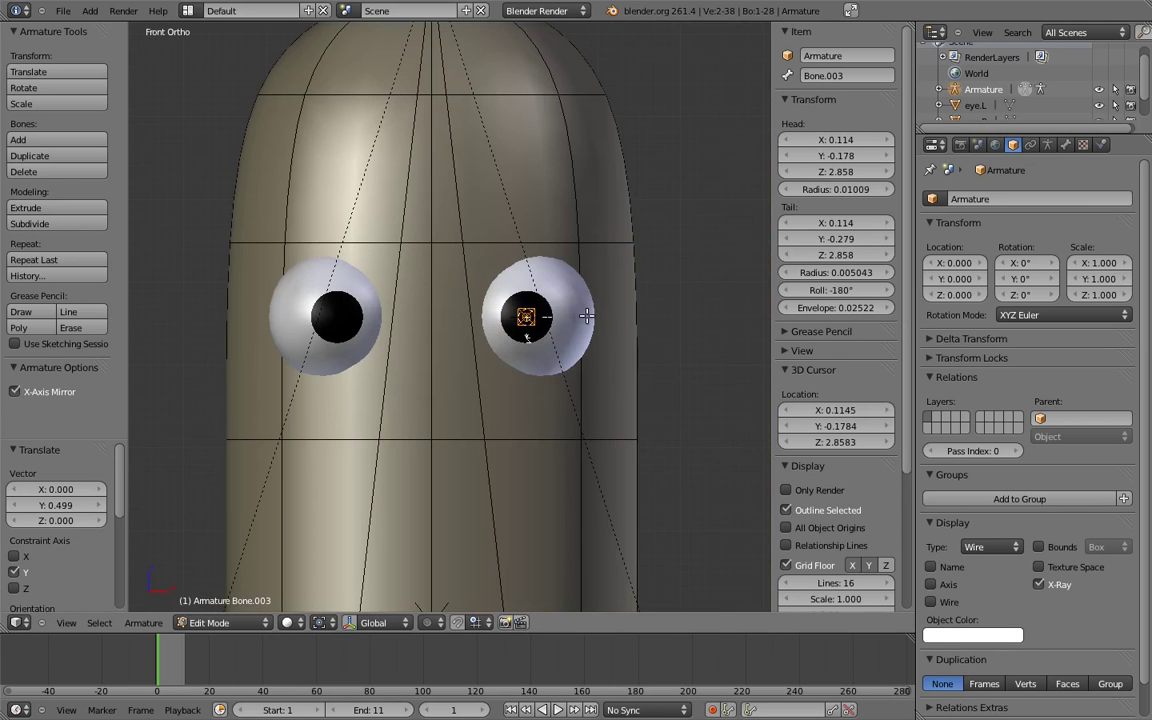
pyautogui.scroll(-2, 600, 335)
pyautogui.hotkey('shift', 'd')
pyautogui.press('x')
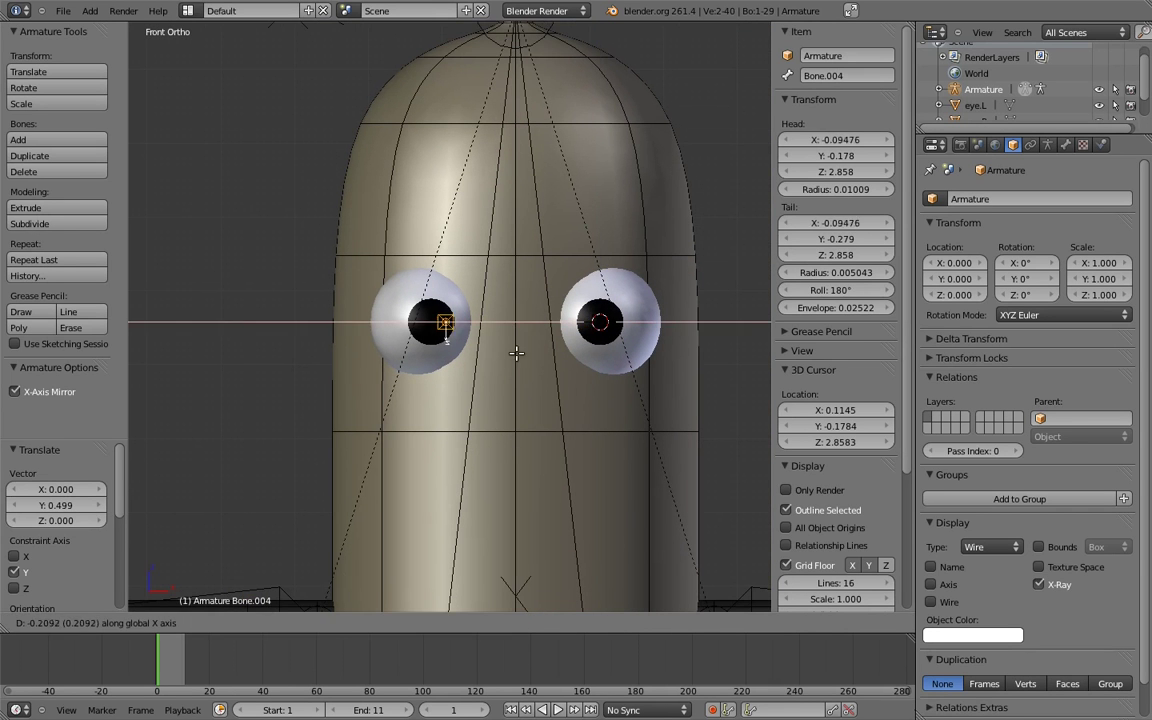
pyautogui.click(516, 354)
# Step: Rename the original eye bone at positive X as eye.L
pyautogui.rightClick(614, 317)
pyautogui.moveTo(656, 313); pyautogui.dragTo(582, 384, button='middle')
pyautogui.rightClick(629, 382)
pyautogui.click(835, 76)
pyautogui.write('eye.L')
pyautogui.press('Return')
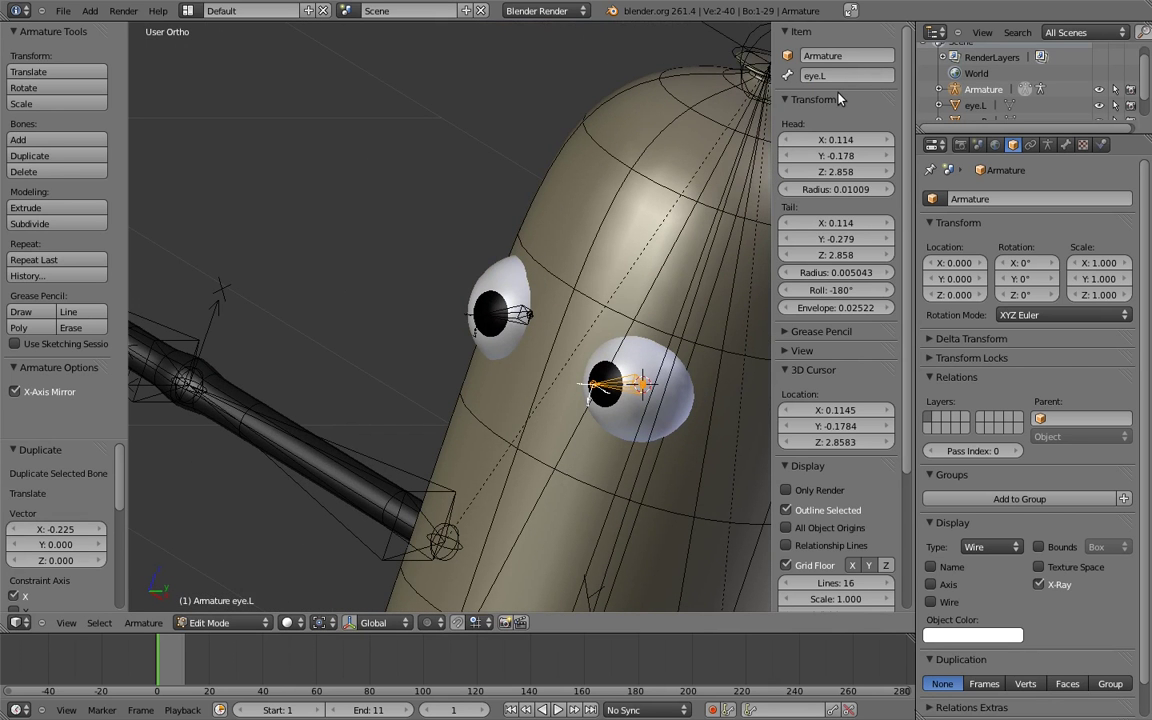
# Step: Rename the duplicated eye bone as eye.R
pyautogui.rightClick(505, 315)
pyautogui.click(850, 78)
pyautogui.write('eye.R')
pyautogui.press('Return')
# Step: Parent the eye.L bone to the topmost body bone with Keep Offset
pyautogui.moveTo(590, 308); pyautogui.dragTo(523, 325, button='middle')
pyautogui.rightClick(532, 354)
pyautogui.keyDown('shift'); pyautogui.rightClick(634, 268); pyautogui.keyUp('shift')
pyautogui.hotkey('ctrl', 'p')
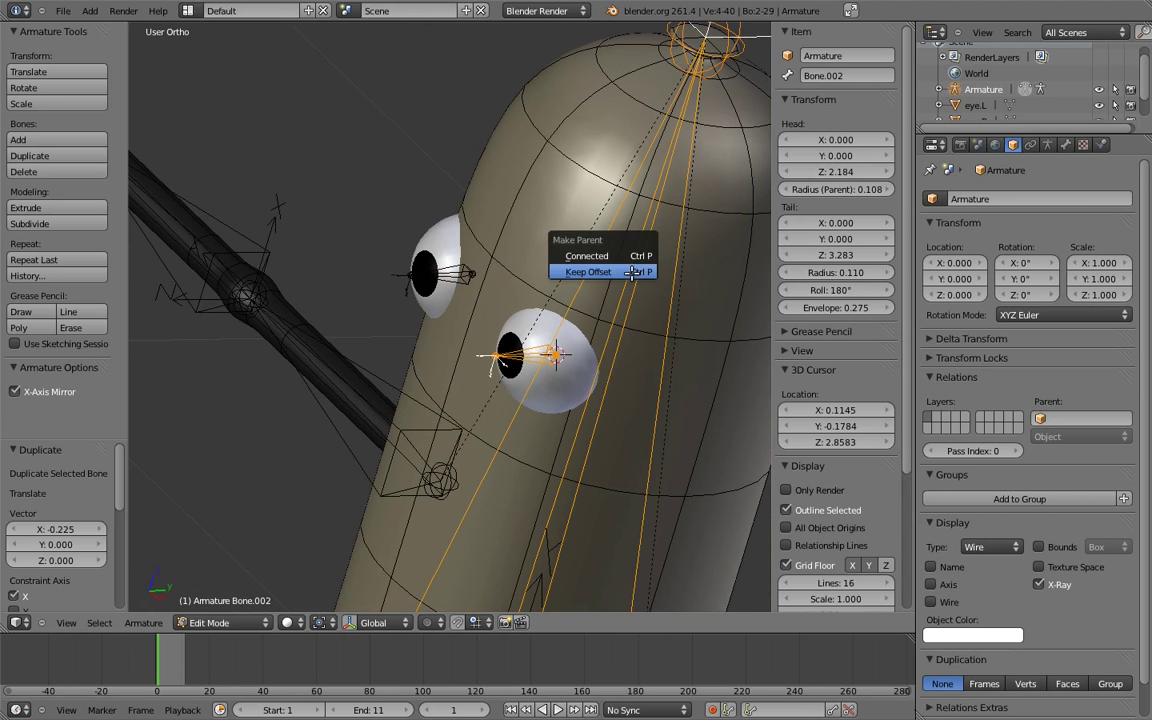
pyautogui.click(590, 271)
# Step: Try moving the eye.L bone to test its link to the body bone and its mirrored counterpart
pyautogui.rightClick(533, 352)
pyautogui.press('g')
pyautogui.rightClick(542, 356)
pyautogui.scroll(-2, 549, 421)
pyautogui.moveTo(500, 421); pyautogui.dragTo(549, 400, button='middle')
pyautogui.press('KP_1')
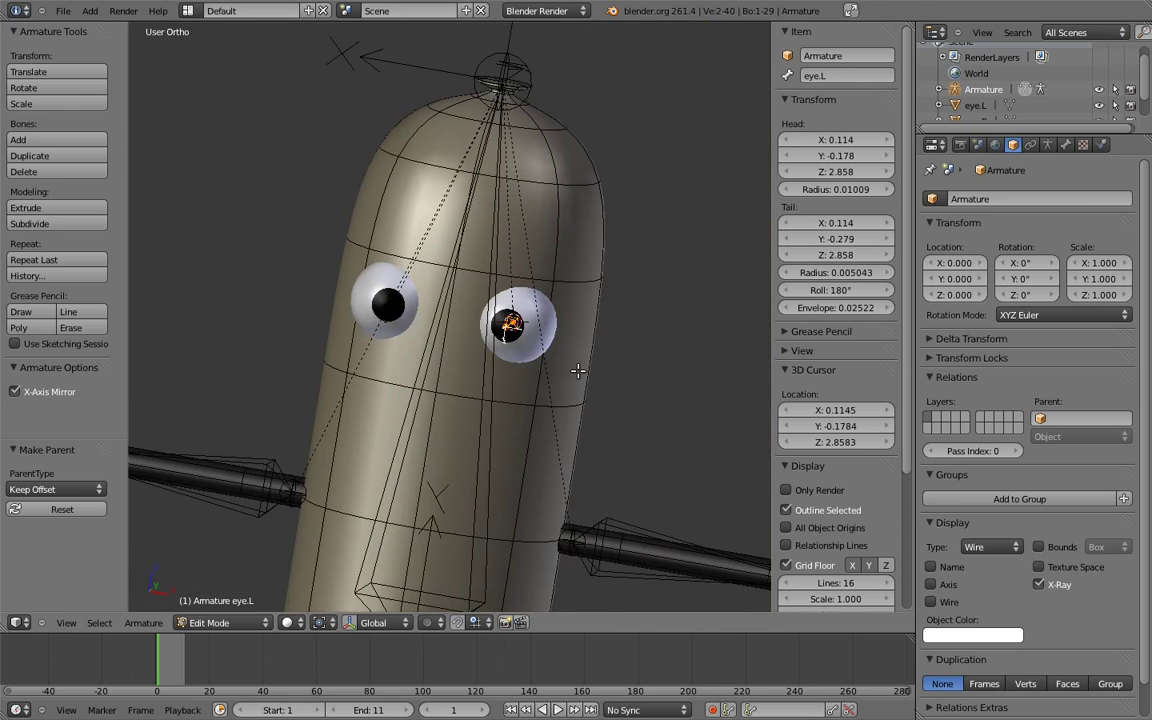
pyautogui.scroll(-3, 566, 368)
pyautogui.scroll(-4, 632, 265)
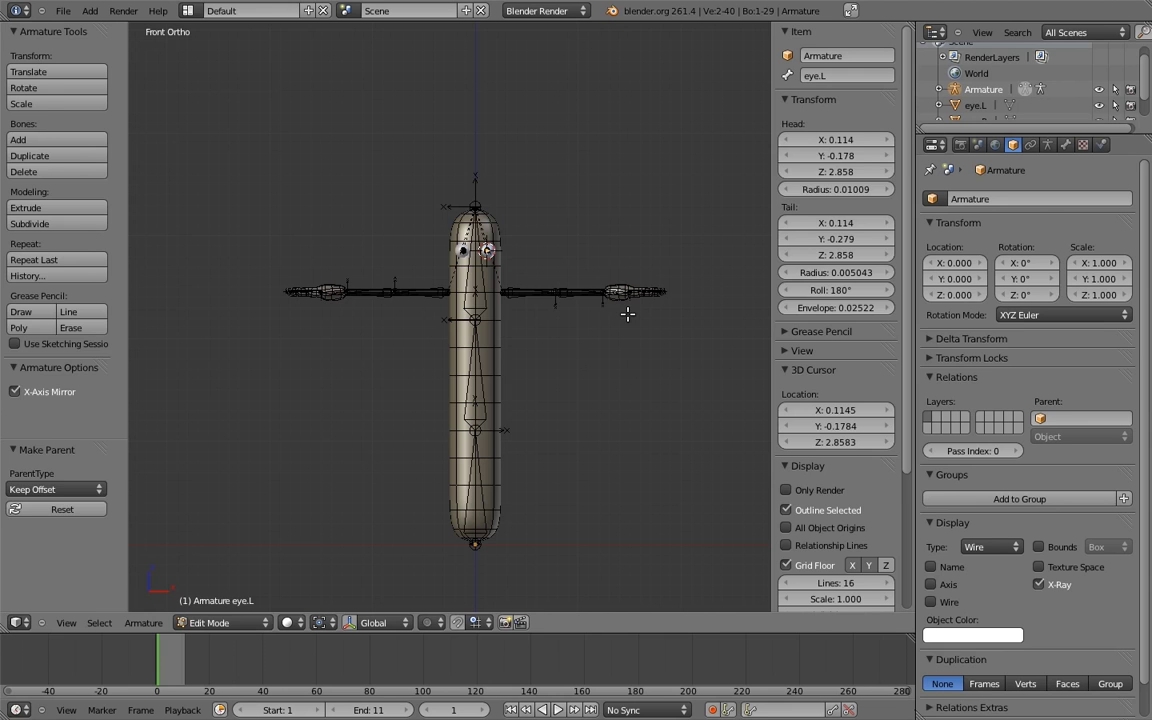
# Step: Parent the hotdog mesh to the armature using Armature Deform With Empty Groups
pyautogui.press('Tab')
pyautogui.rightClick(490, 226)
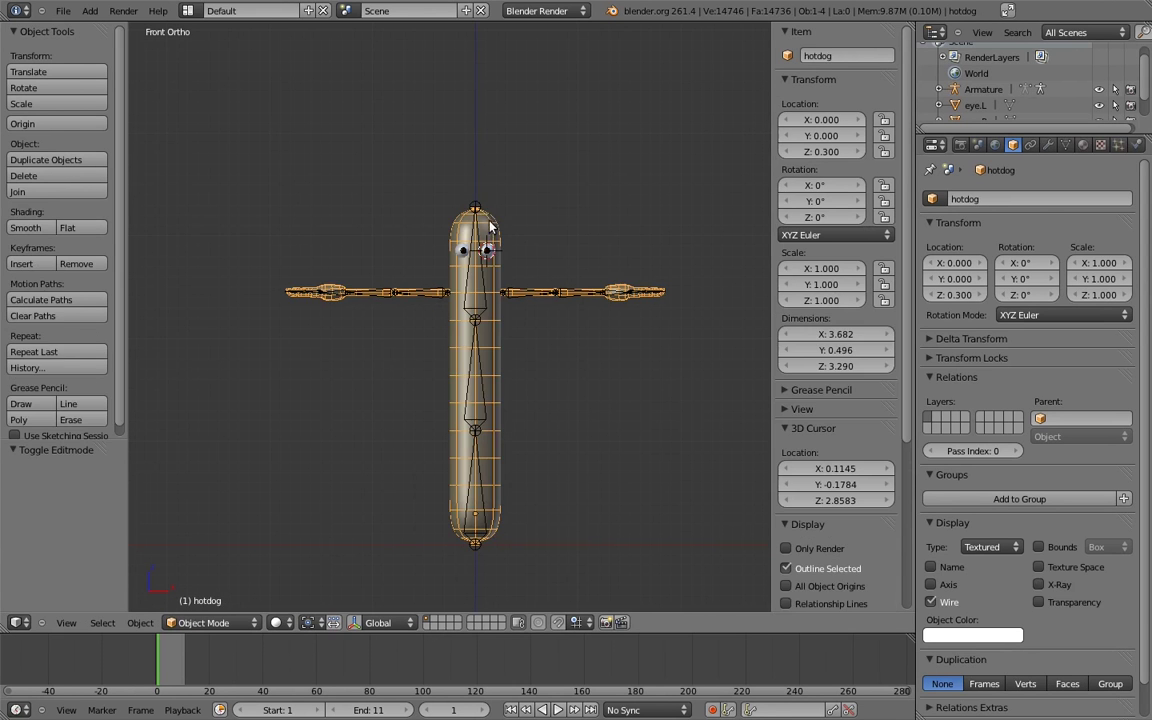
pyautogui.keyDown('shift'); pyautogui.rightClick(480, 229); pyautogui.keyUp('shift')
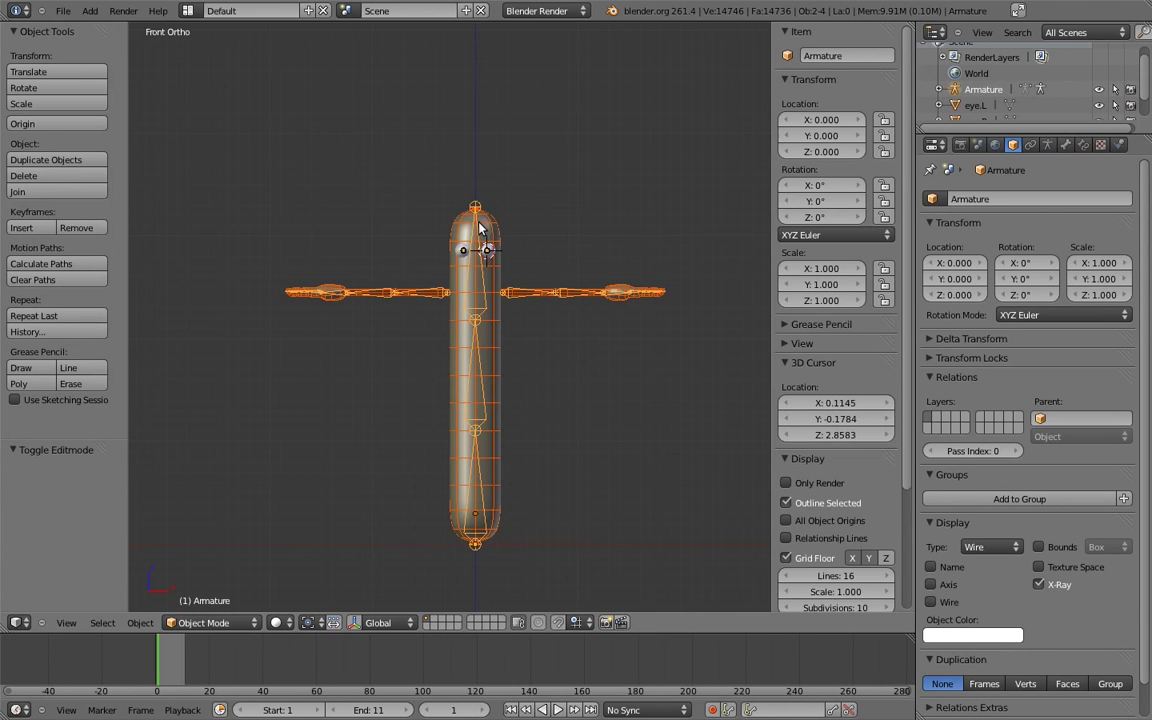
pyautogui.hotkey('ctrl', 'p')
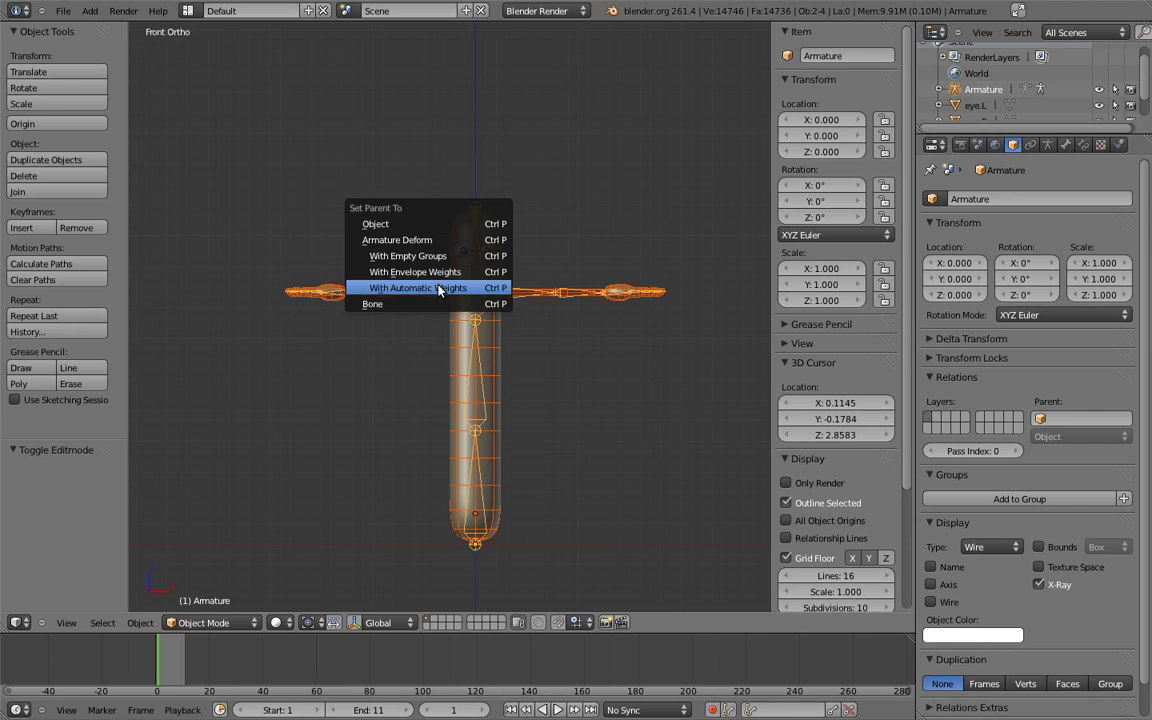
pyautogui.click(438, 258)
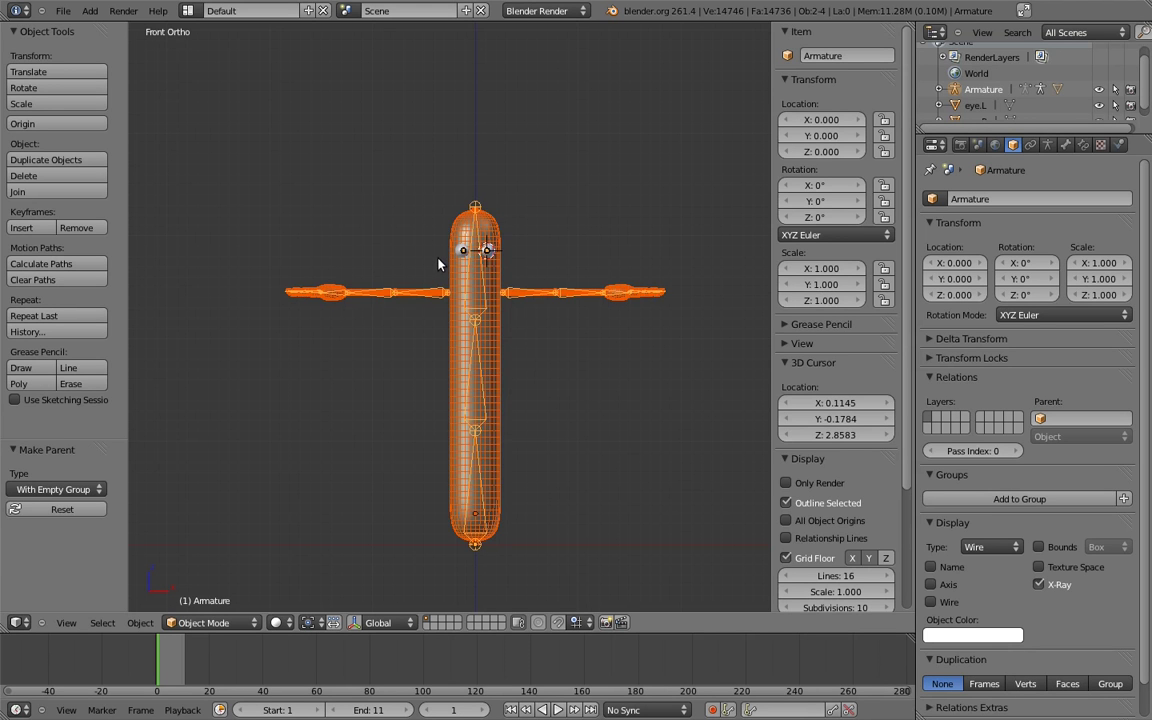
# Step: Move the hotdog's Armature modifier above the Subdivision Surface modifier, binding by vertex groups without bone envelopes and with Preserve Volume on
pyautogui.rightClick(494, 226)
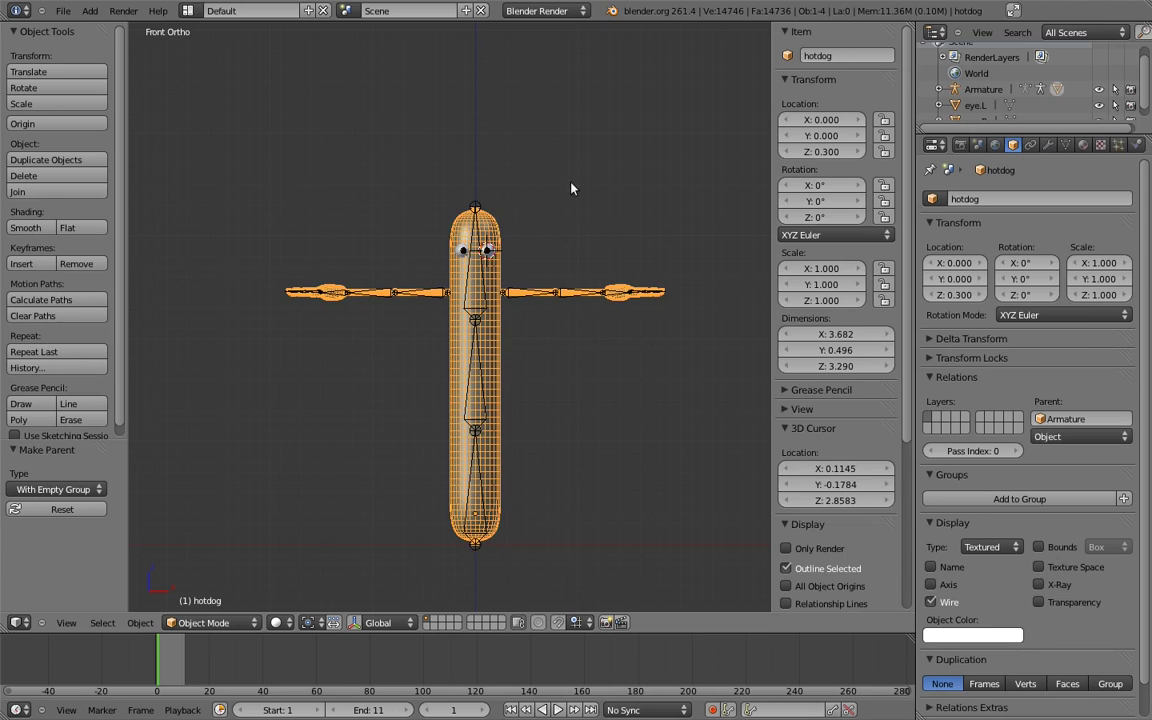
pyautogui.click(1047, 145)
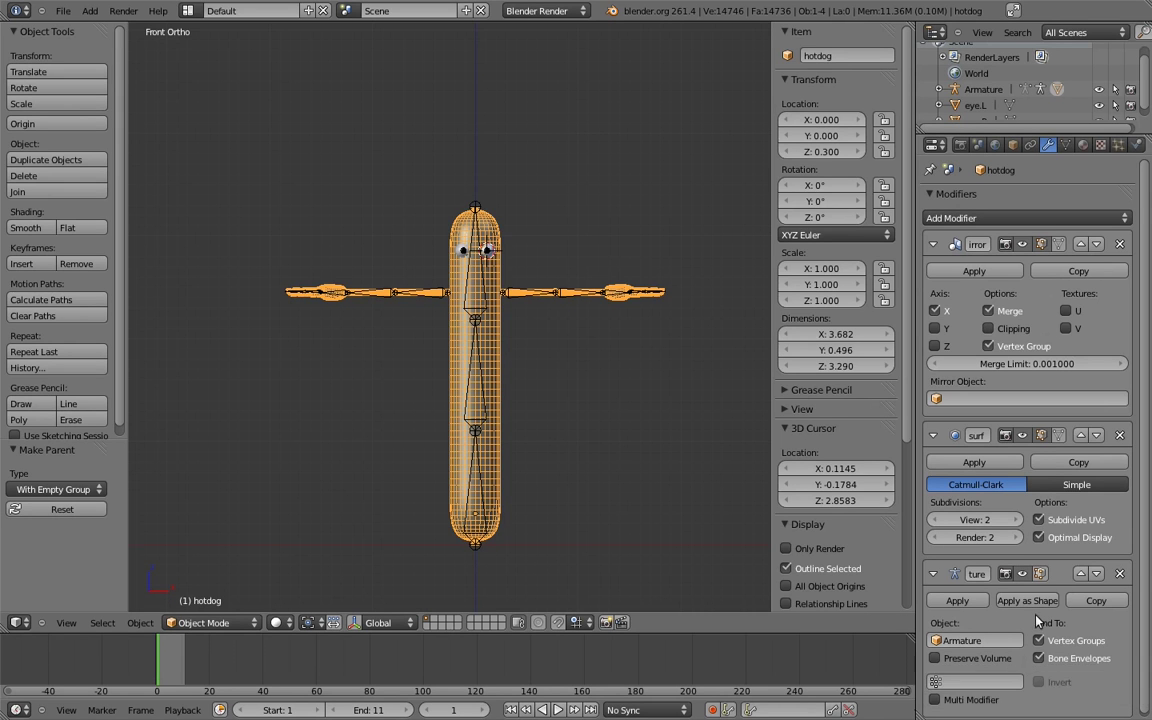
pyautogui.click(1080, 573)
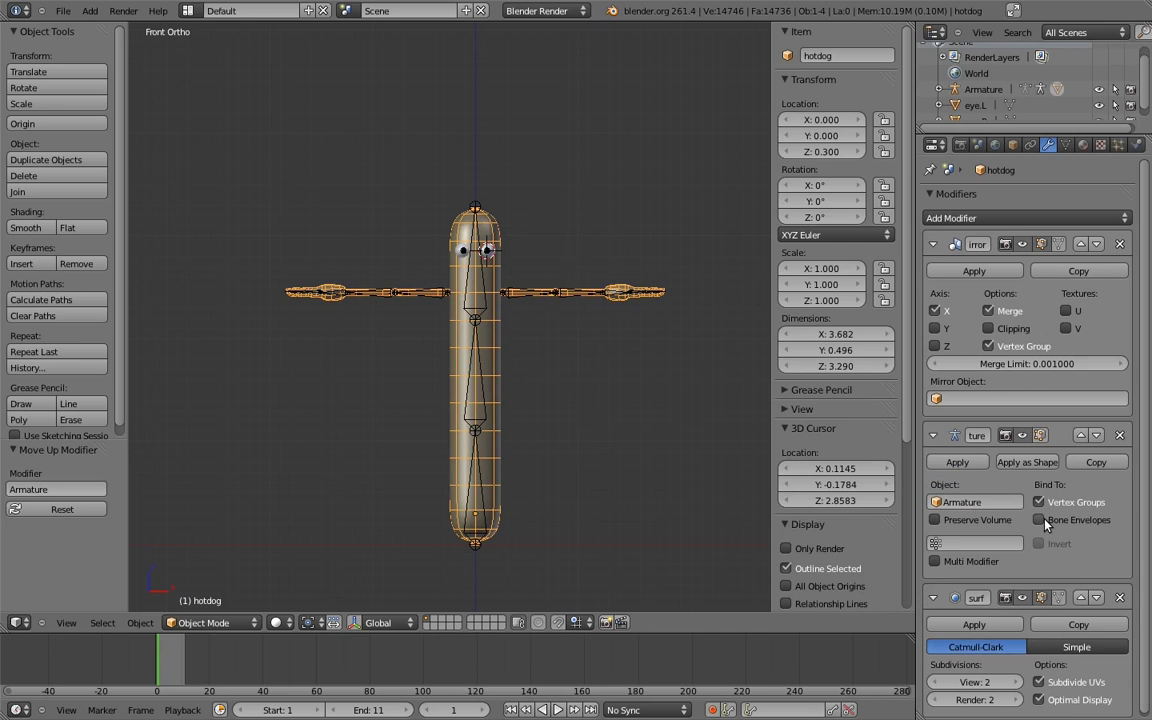
pyautogui.click(937, 521)
# Step: Display the hotdog mesh's vertex groups to examine the ones named after the bones
pyautogui.press('Tab')
pyautogui.press('Tab')
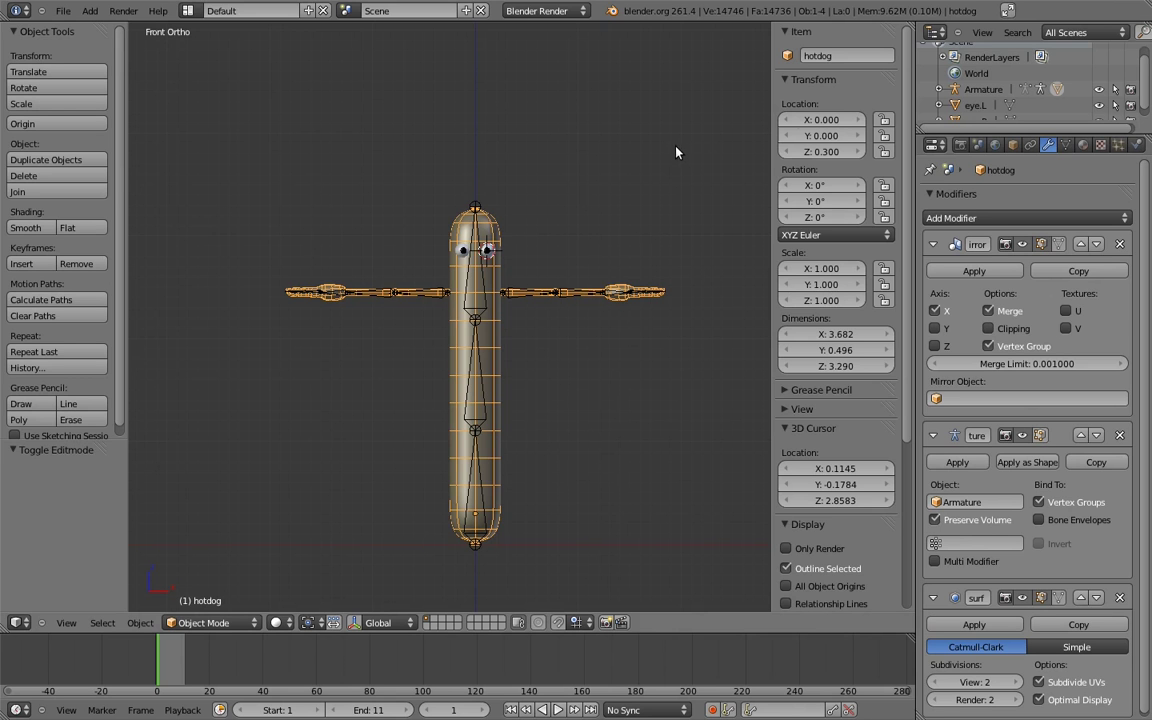
pyautogui.click(1065, 146)
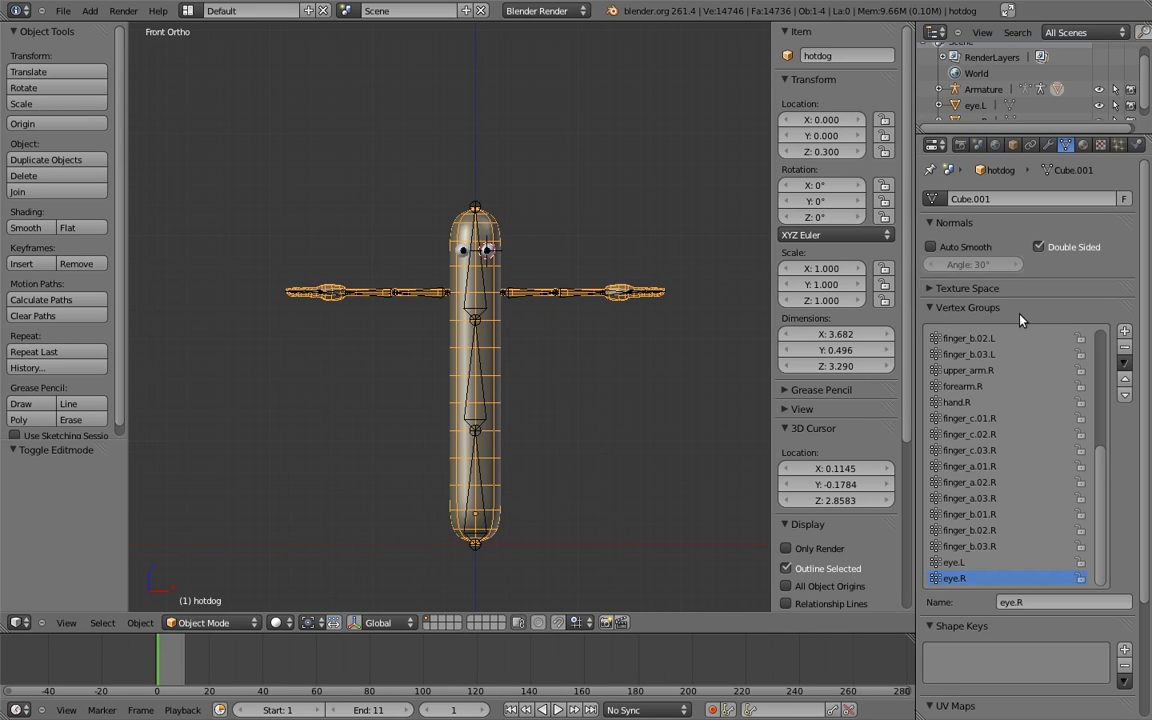
# Step: Put the armature in Pose Mode and rotate the body.02 bone about -51° in front view
pyautogui.rightClick(480, 367)
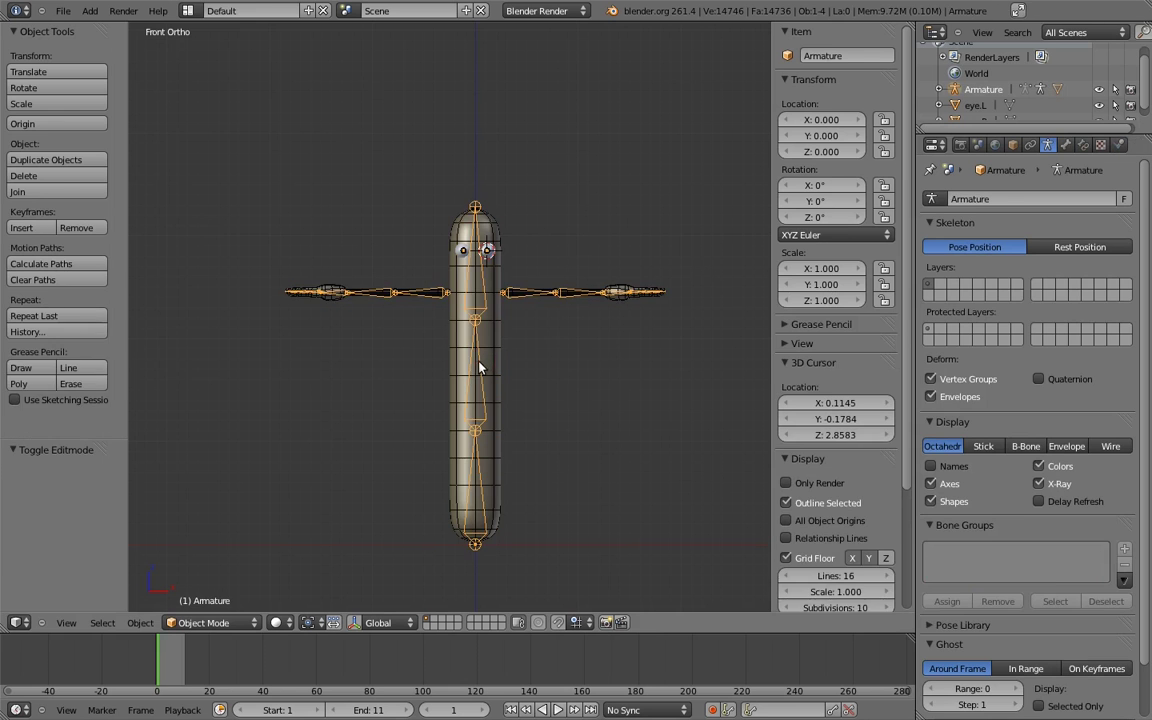
pyautogui.hotkey('ctrl', 'Tab')
pyautogui.rightClick(480, 362)
pyautogui.press('r')
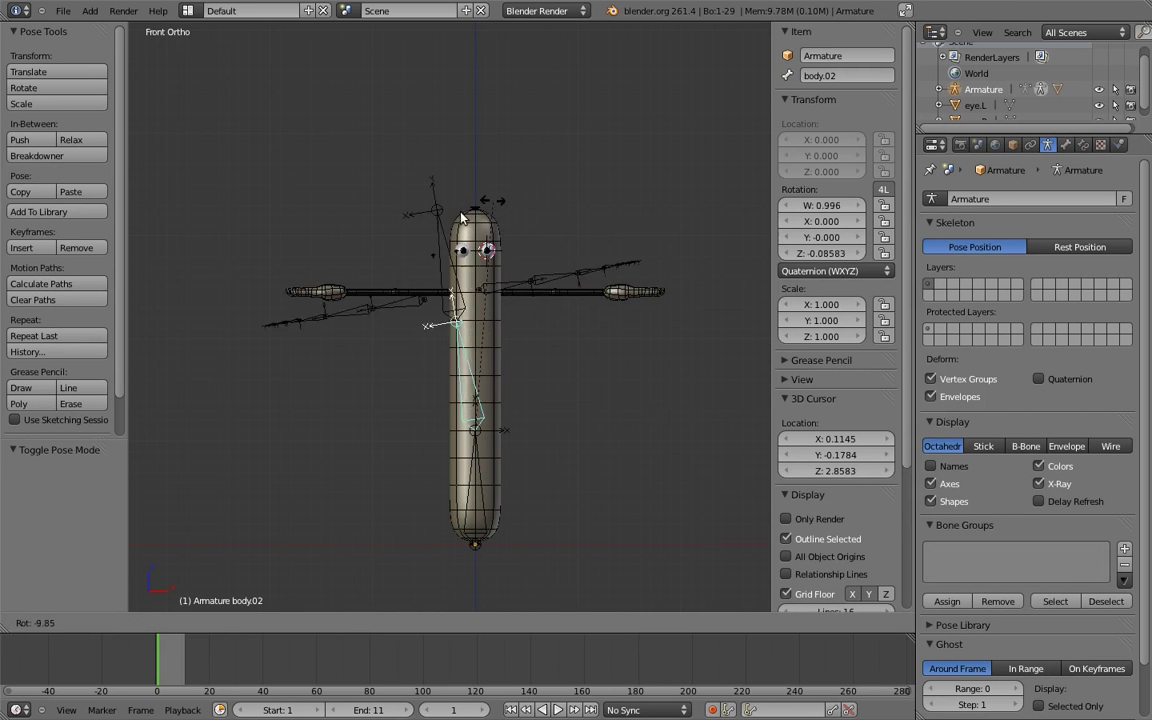
pyautogui.click(385, 317)
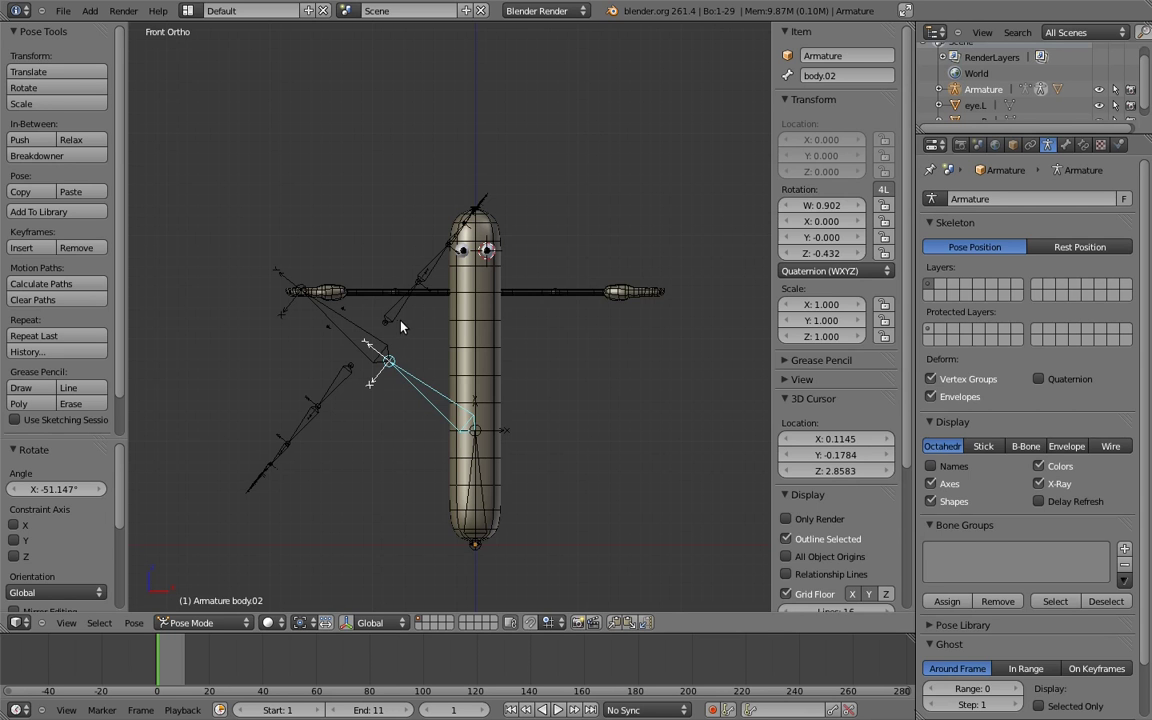
# Step: Select the horizontal edge loop beside the middle of the body.02 bone's rest position and assign it to vertex group body.02 with weight 1.000
pyautogui.hotkey('ctrl', 'Tab')
pyautogui.rightClick(485, 338)
pyautogui.press('Tab')
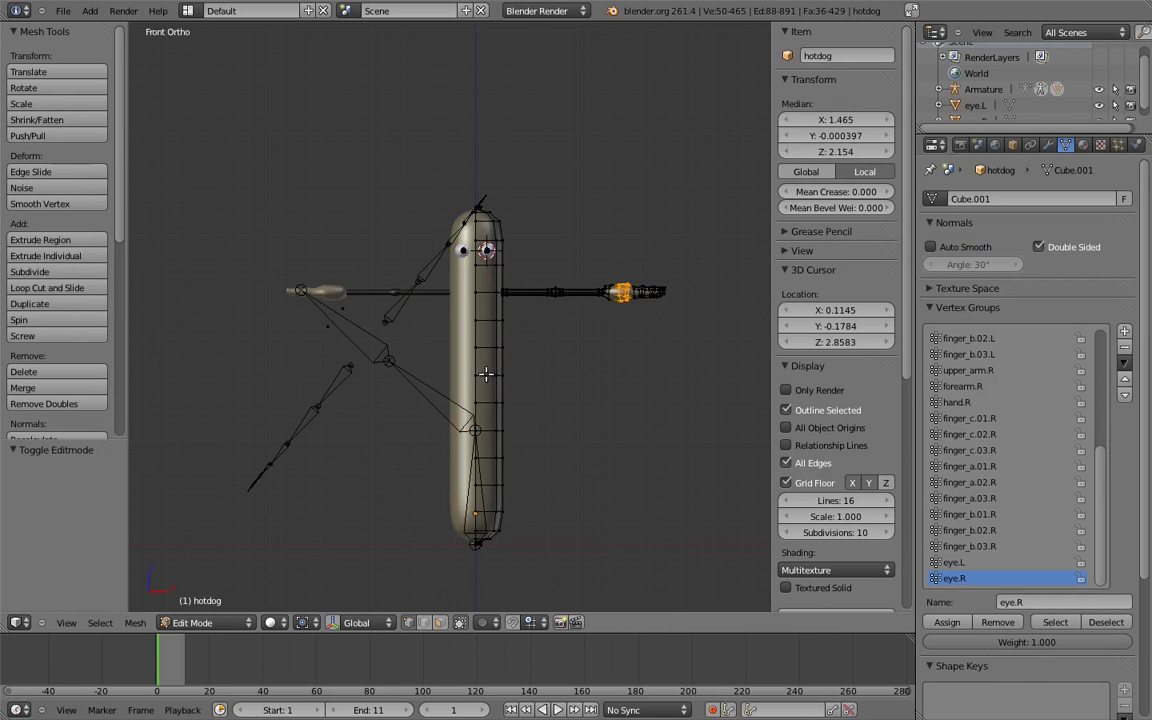
pyautogui.keyDown('alt'); pyautogui.rightClick(486, 374); pyautogui.keyUp('alt')
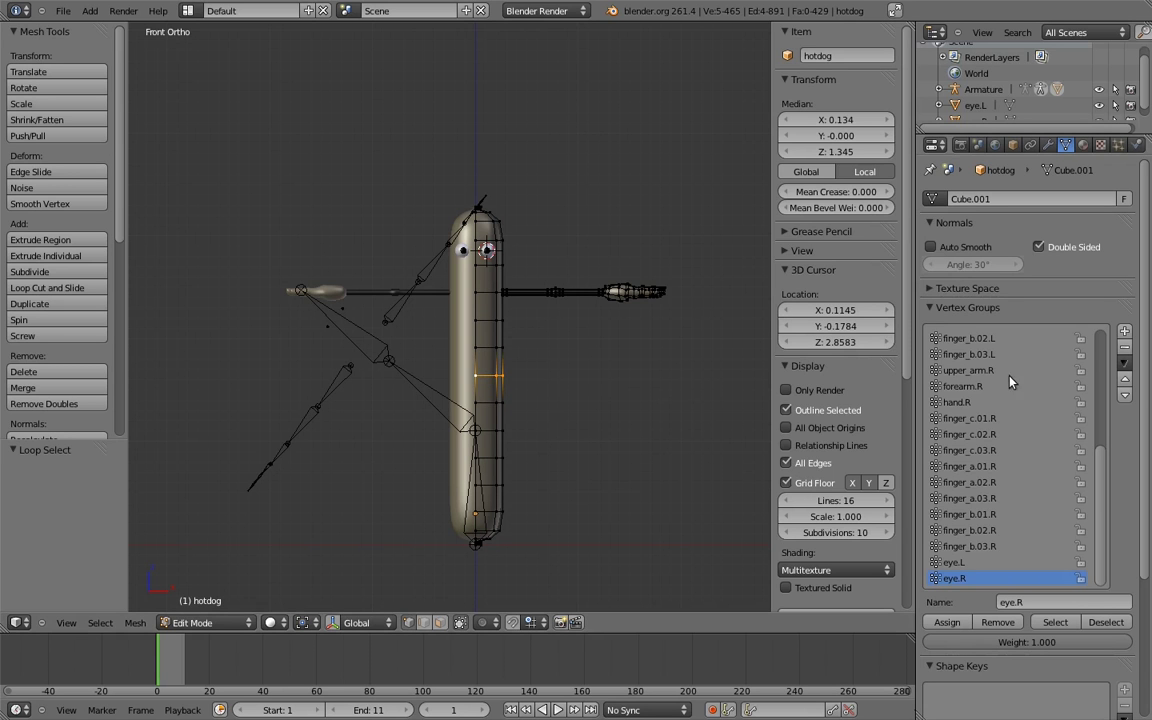
pyautogui.scroll(6, 995, 420)
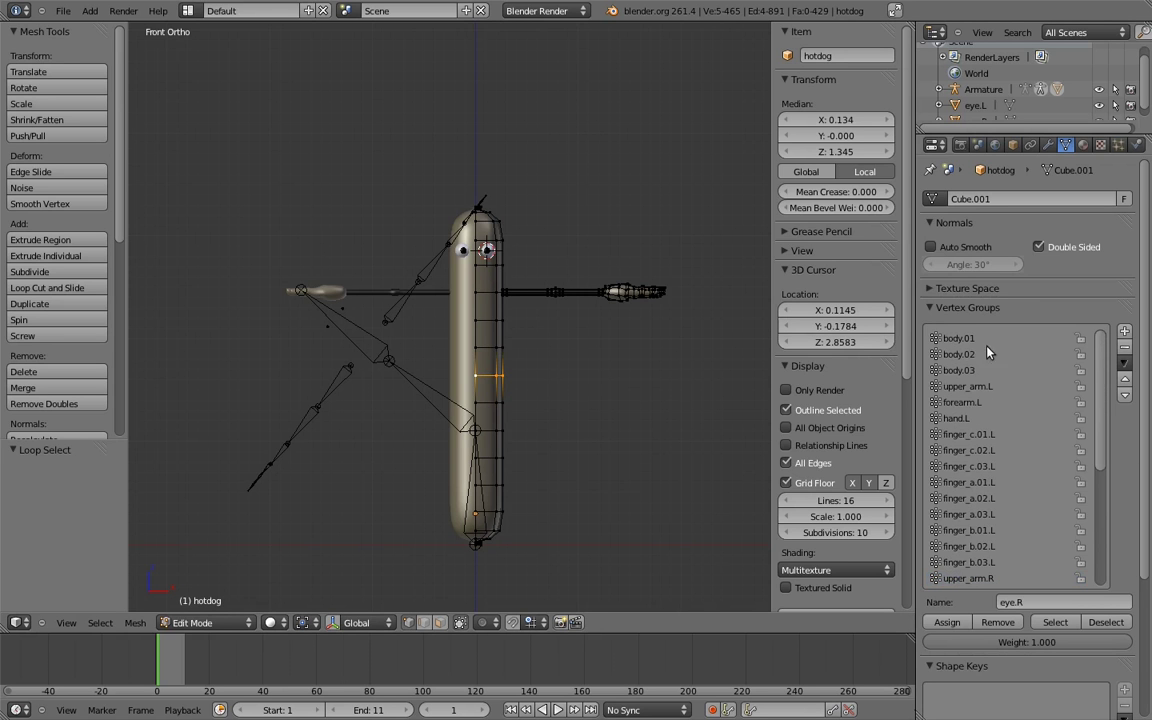
pyautogui.click(975, 356)
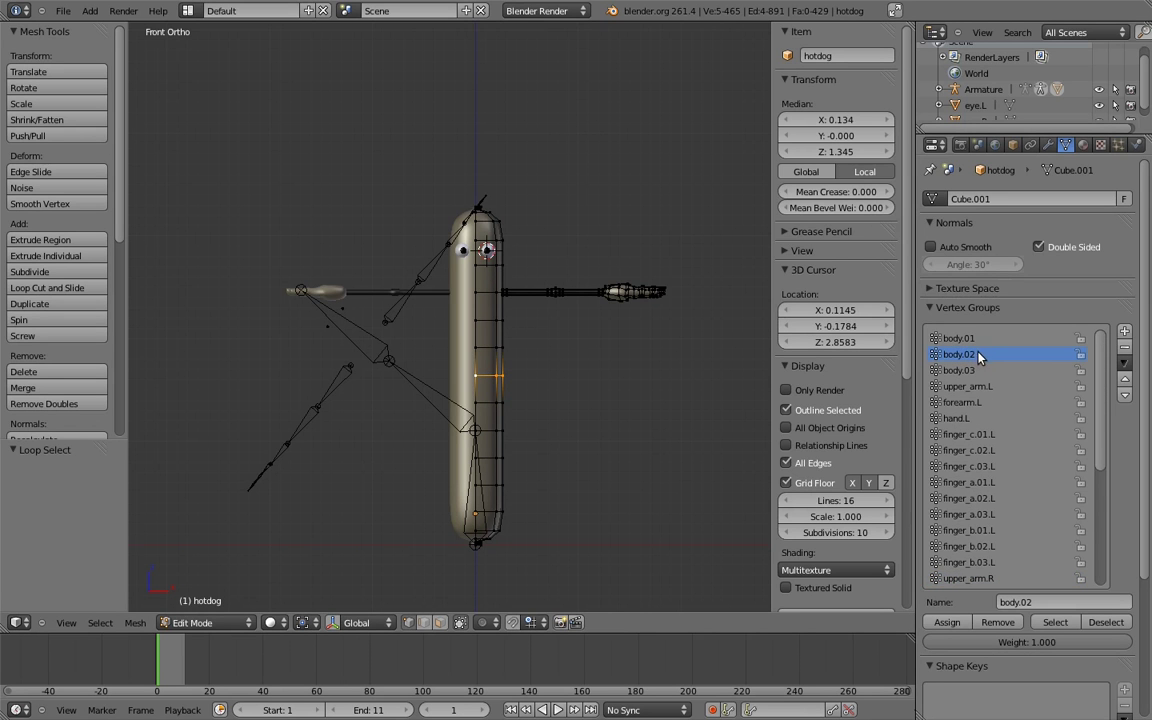
pyautogui.click(947, 622)
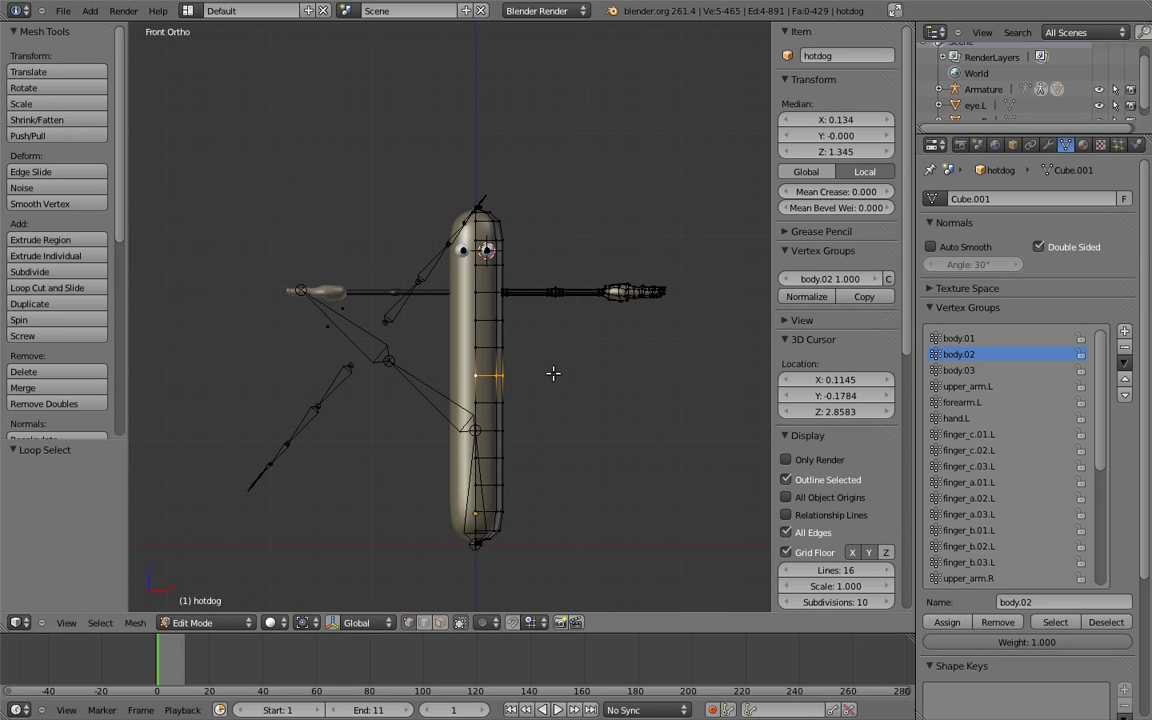
pyautogui.press('Tab')
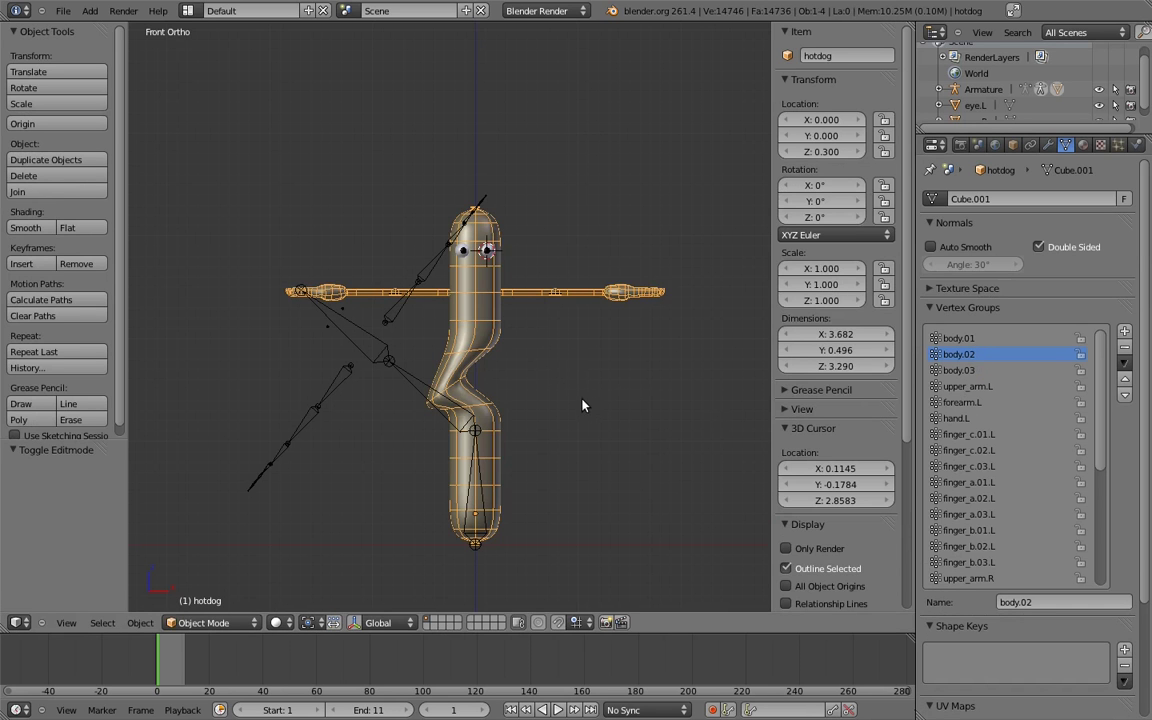
# Step: Try rotating the body.02 bone in Pose Mode to test how the assigned loop deforms
pyautogui.rightClick(416, 381)
pyautogui.hotkey('ctrl', 'Tab')
pyautogui.press('r')
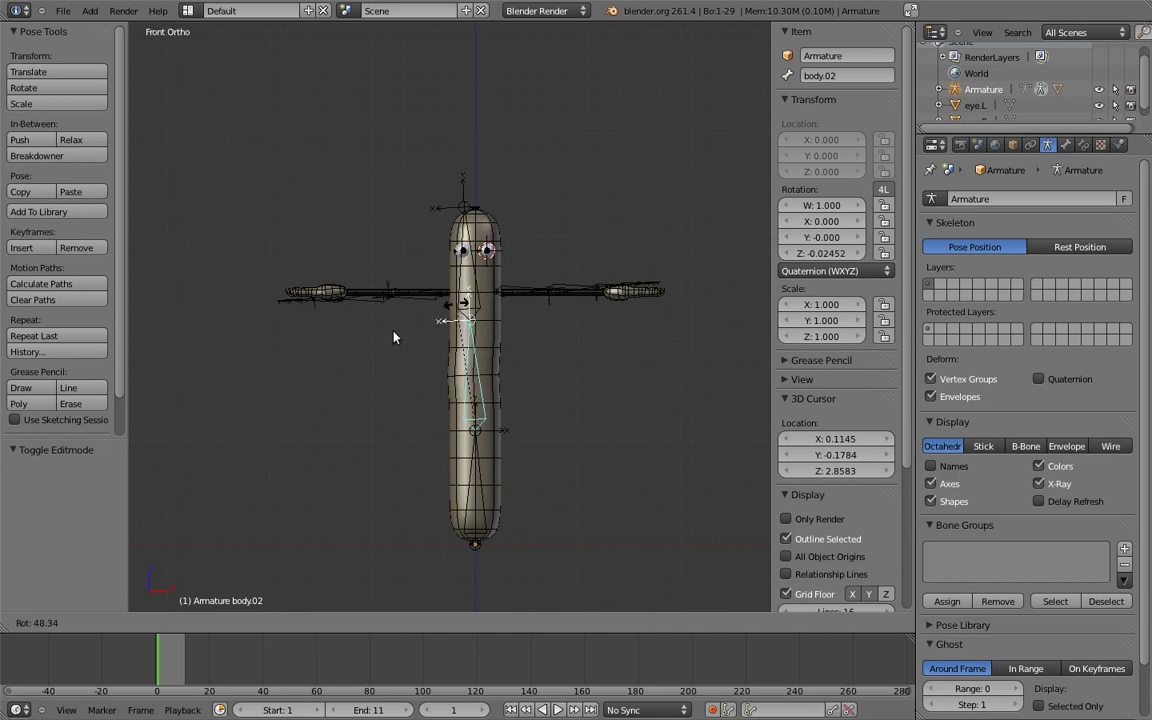
pyautogui.click(409, 409)
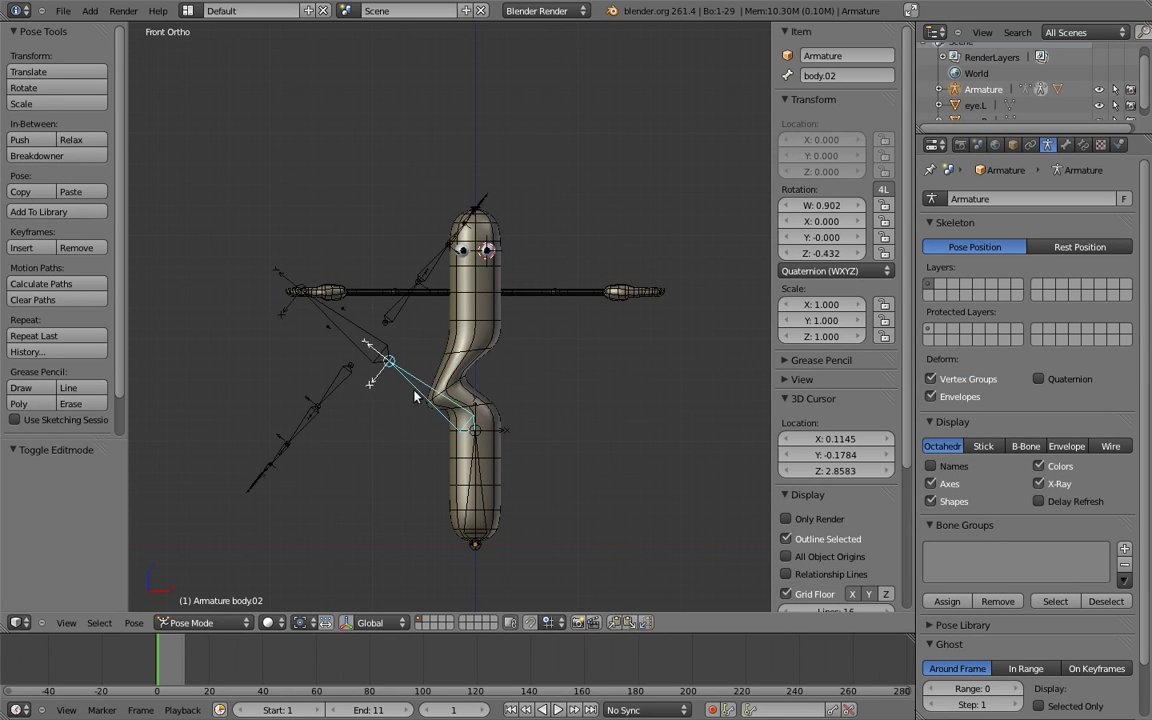
# Step: Enable the Armature modifier's display in Edit Mode for the hotdog mesh
pyautogui.rightClick(440, 310)
pyautogui.press('Tab')
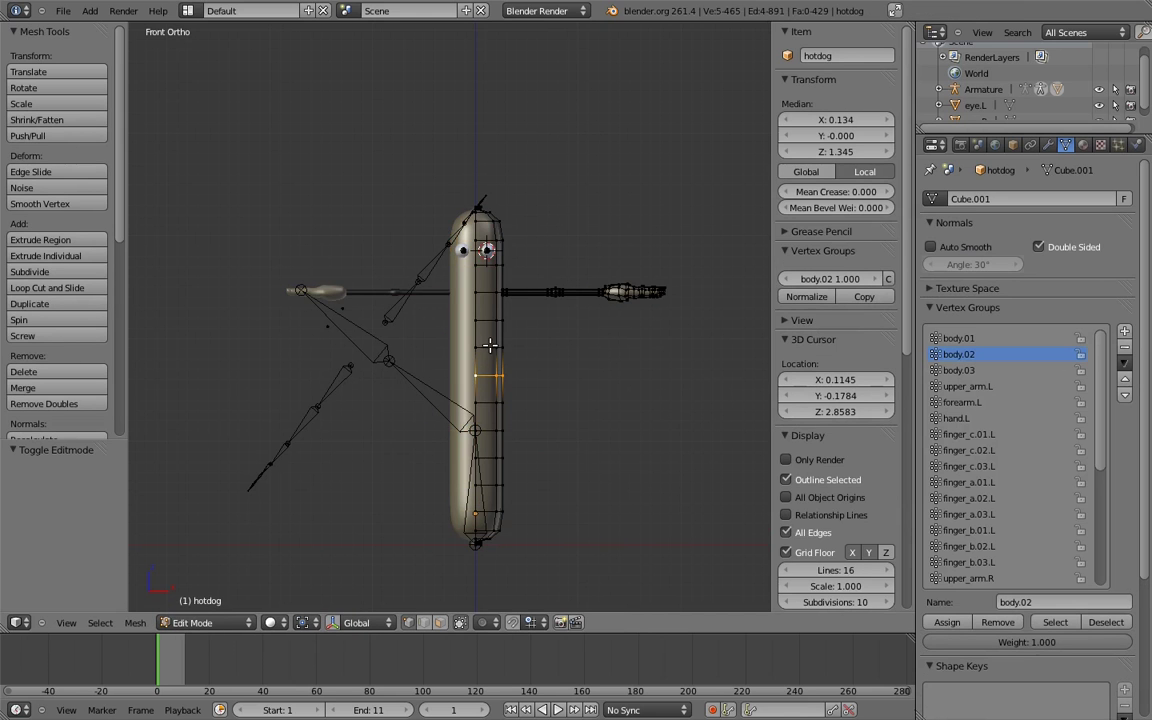
pyautogui.click(1047, 145)
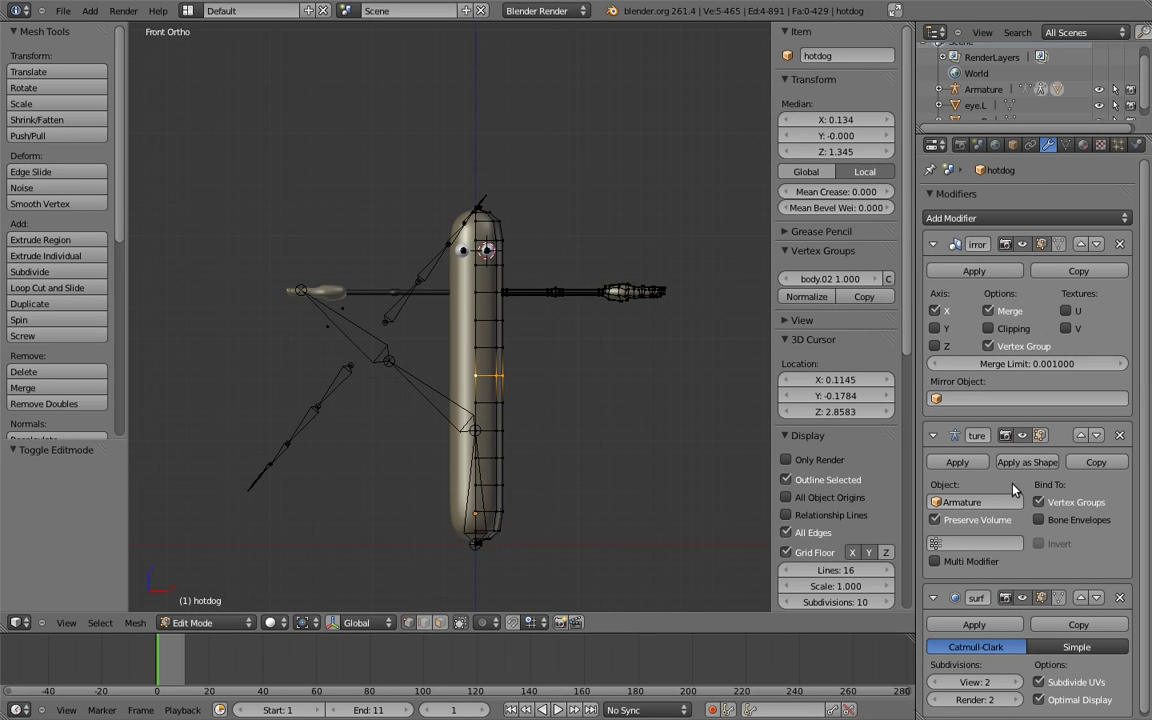
pyautogui.click(1040, 436)
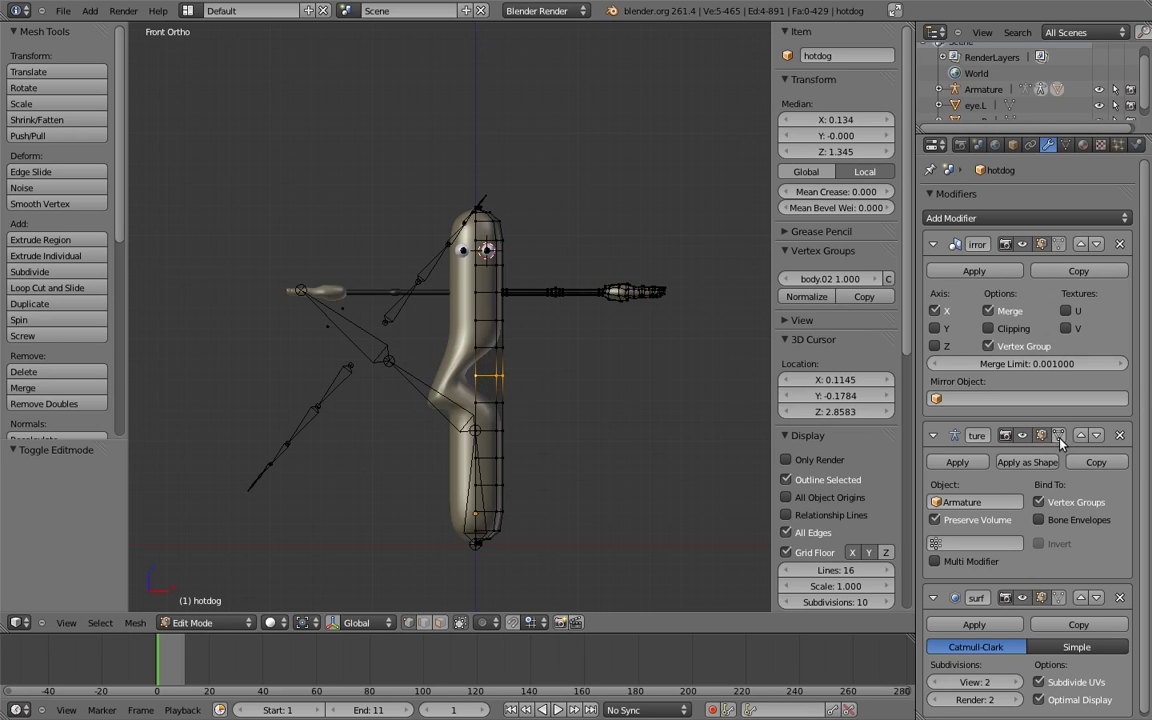
# Step: Enable the Armature modifier's edit cage adjustment and assign the selected loop to vertex group body.03 with weight 1.000
pyautogui.click(1061, 439)
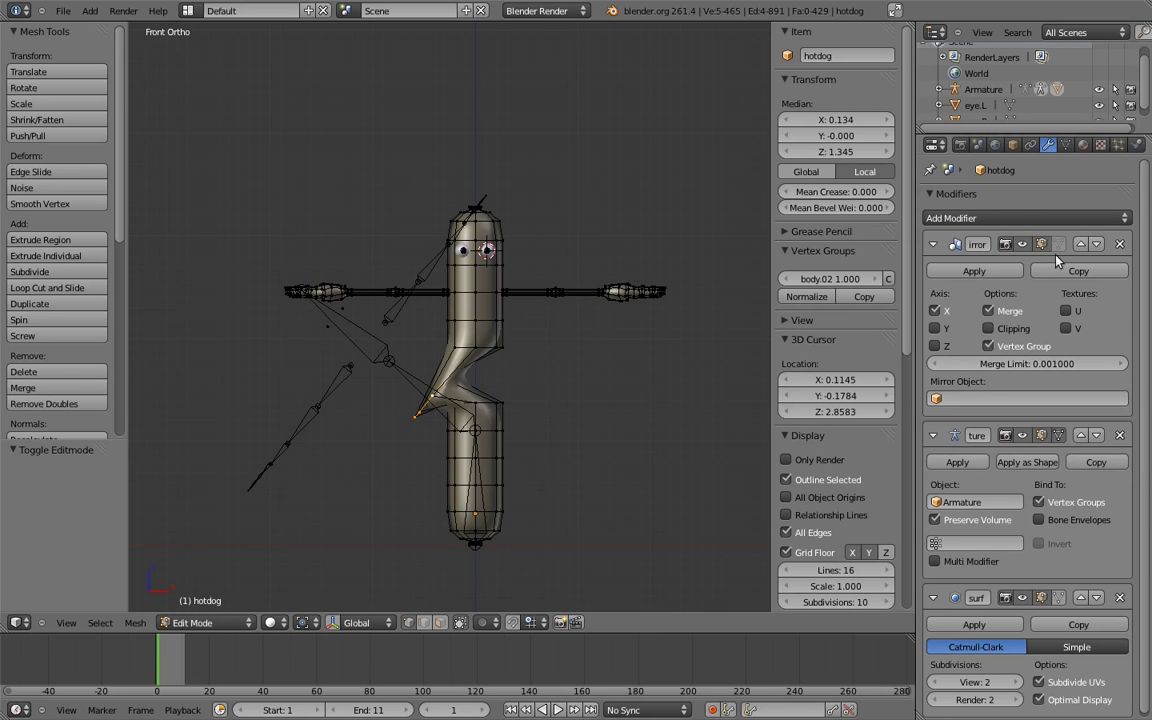
pyautogui.click(1066, 146)
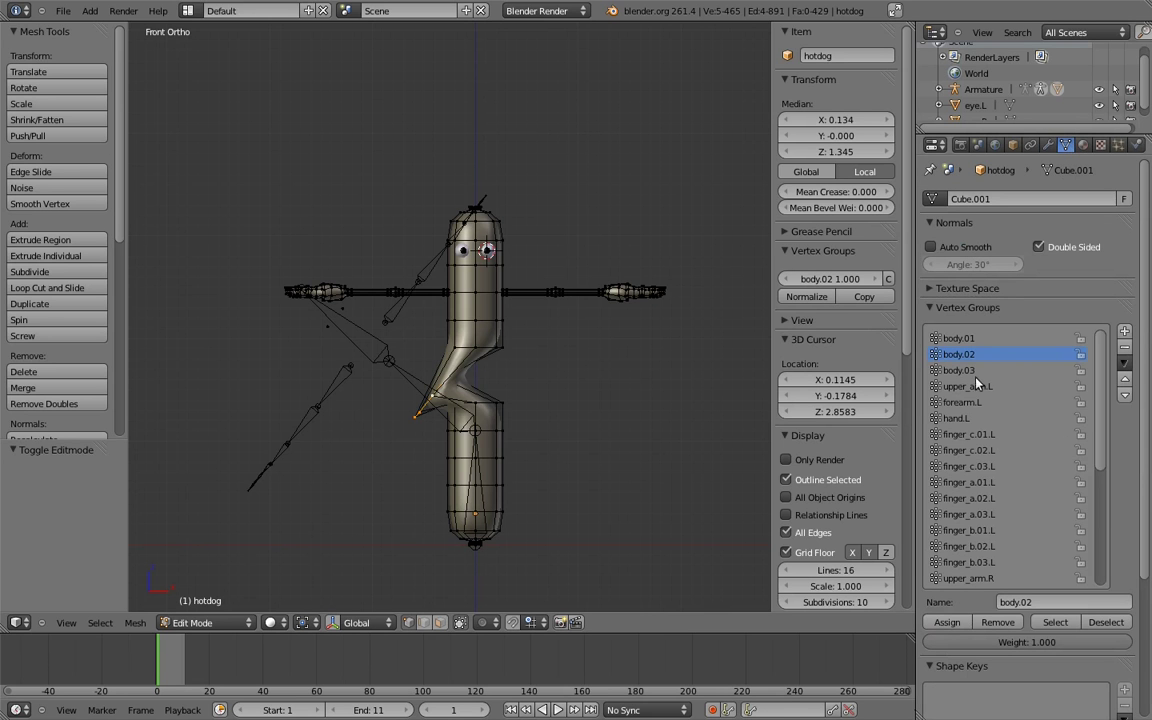
pyautogui.click(947, 623)
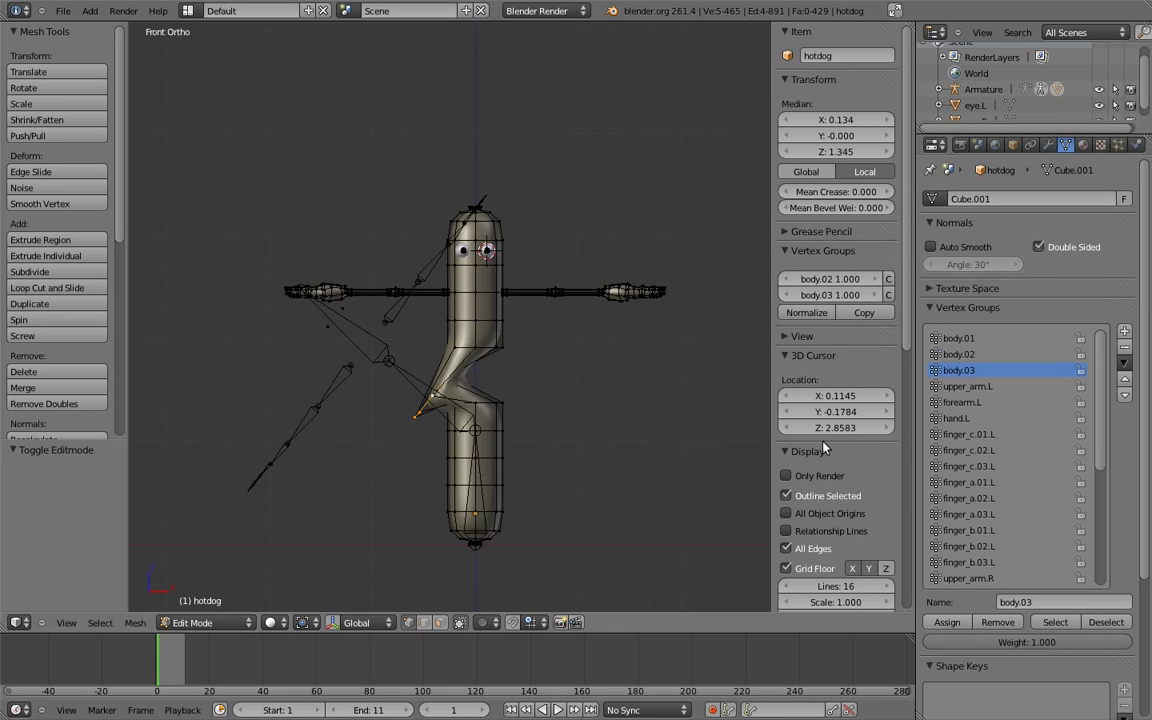
# Step: Try rotating body.03 about -78° and body.02 about 78° in Pose Mode to test the loop's deformation
pyautogui.press('Tab')
pyautogui.rightClick(333, 302)
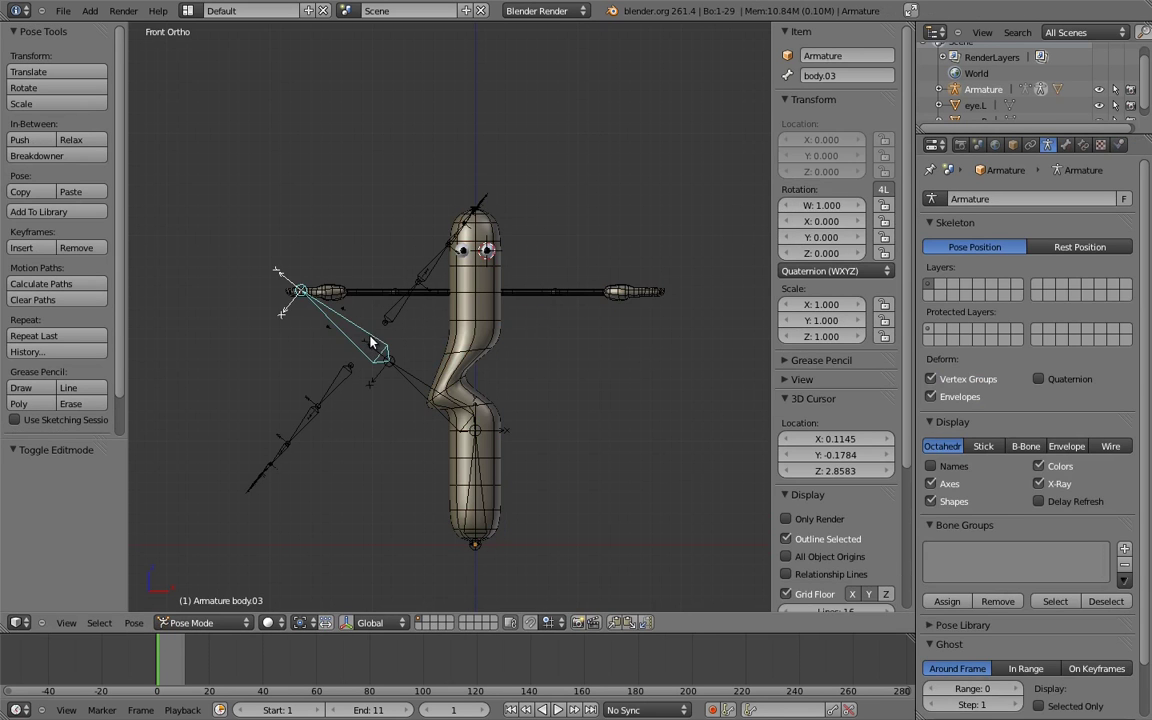
pyautogui.press('r')
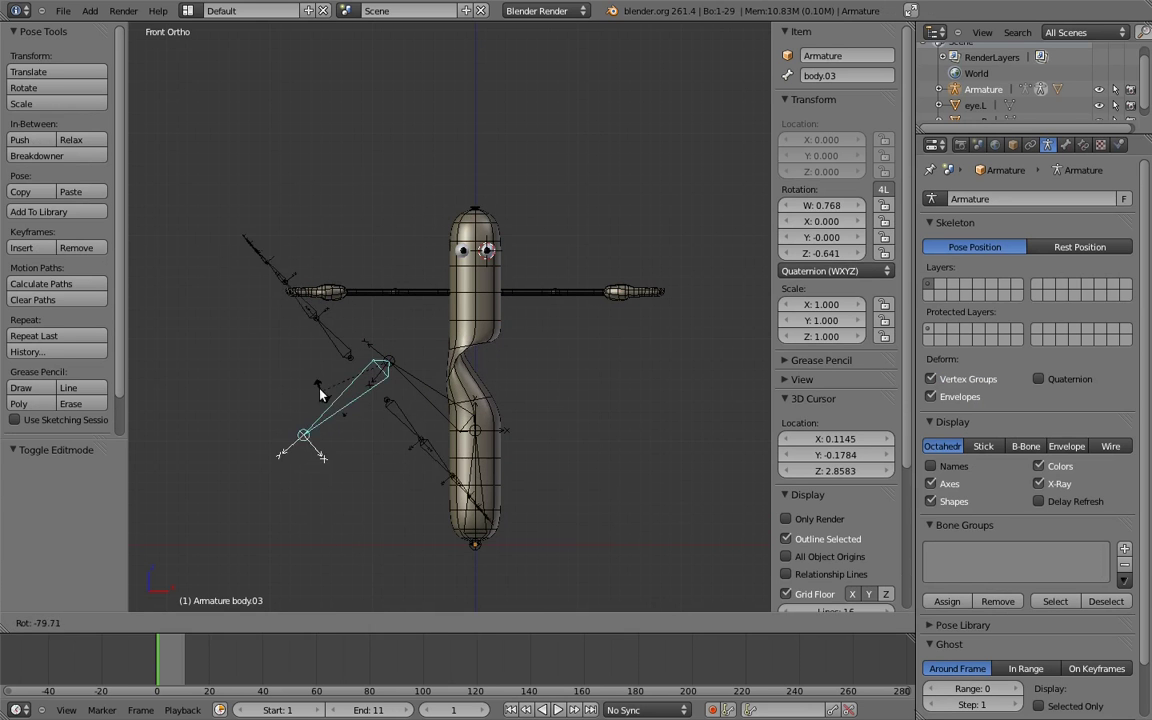
pyautogui.click(322, 395)
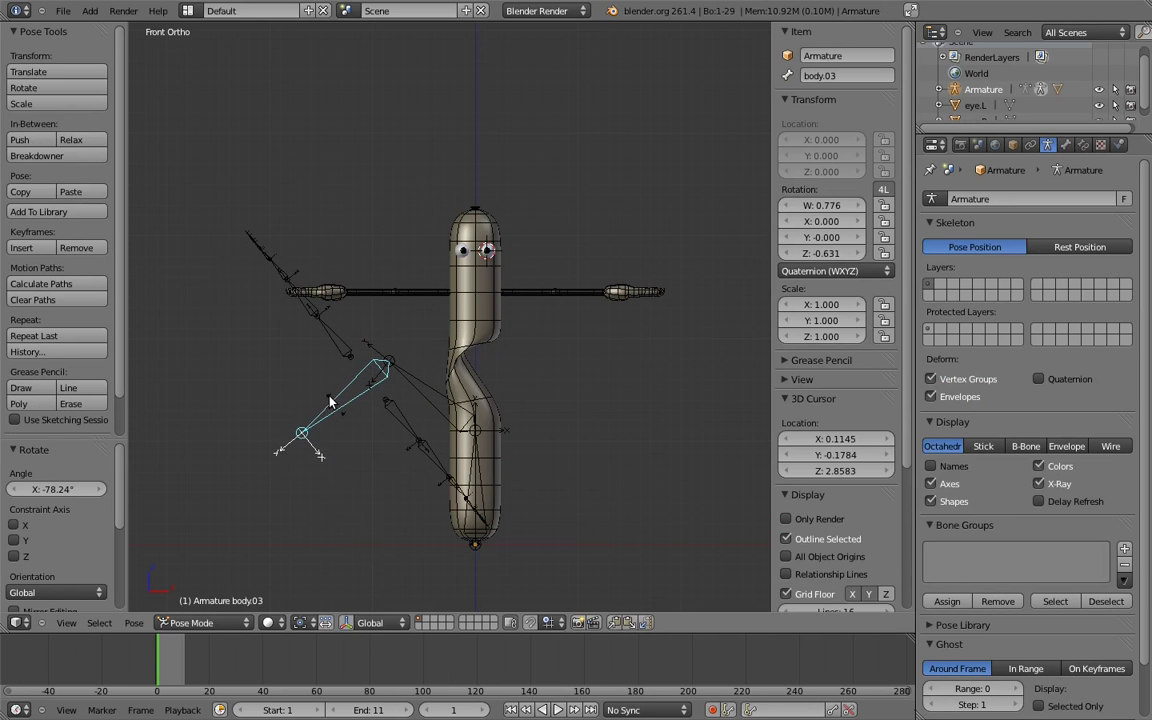
pyautogui.rightClick(417, 389)
pyautogui.press('r')
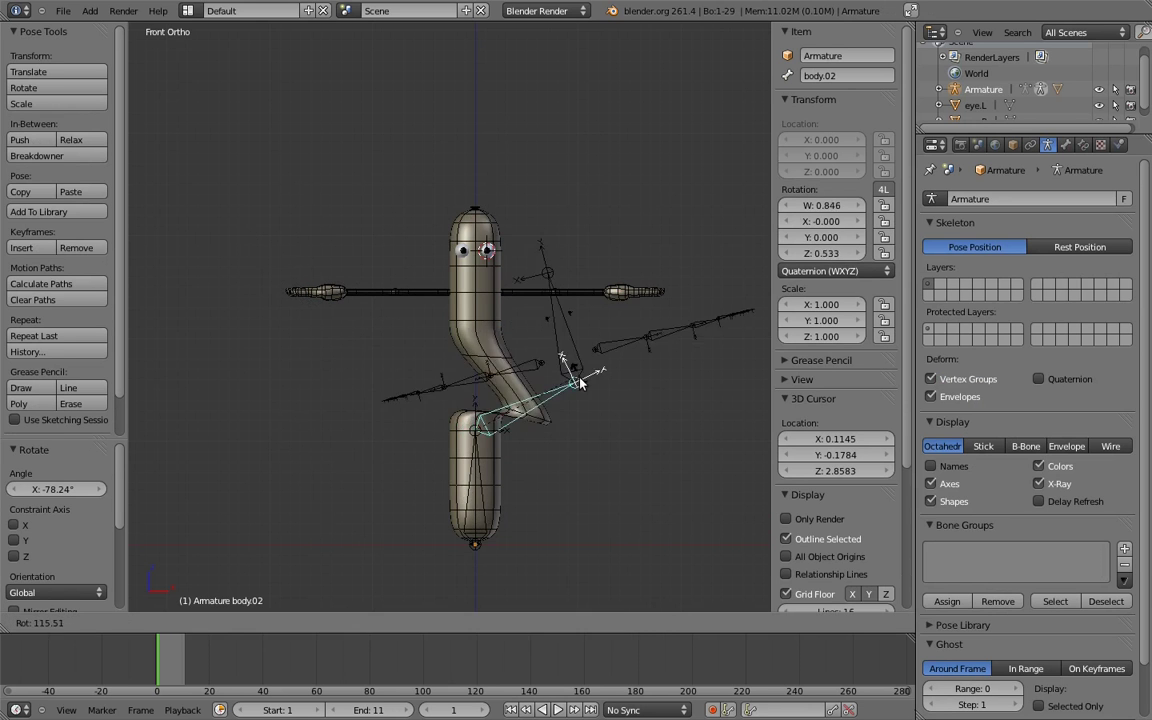
pyautogui.click(522, 333)
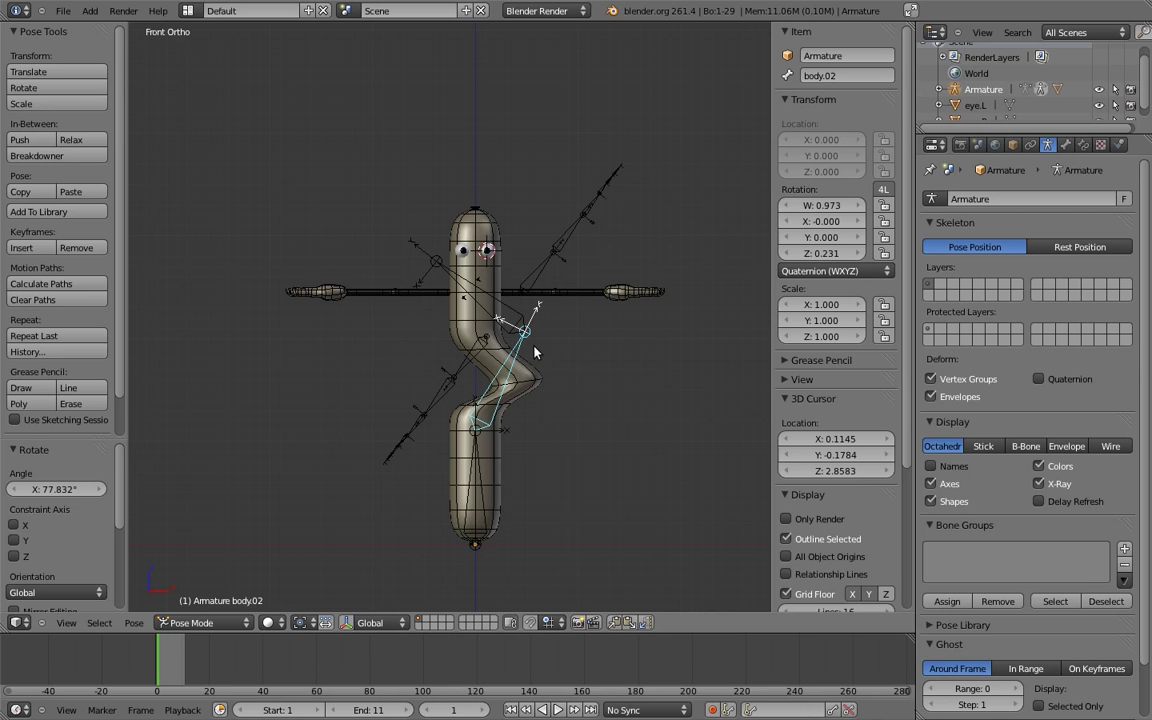
# Step: Set the active vertex's body.03 weight to 0.368 in Edit Mode and copy its weights to the rest of the loop
pyautogui.rightClick(452, 327)
pyautogui.press('Tab')
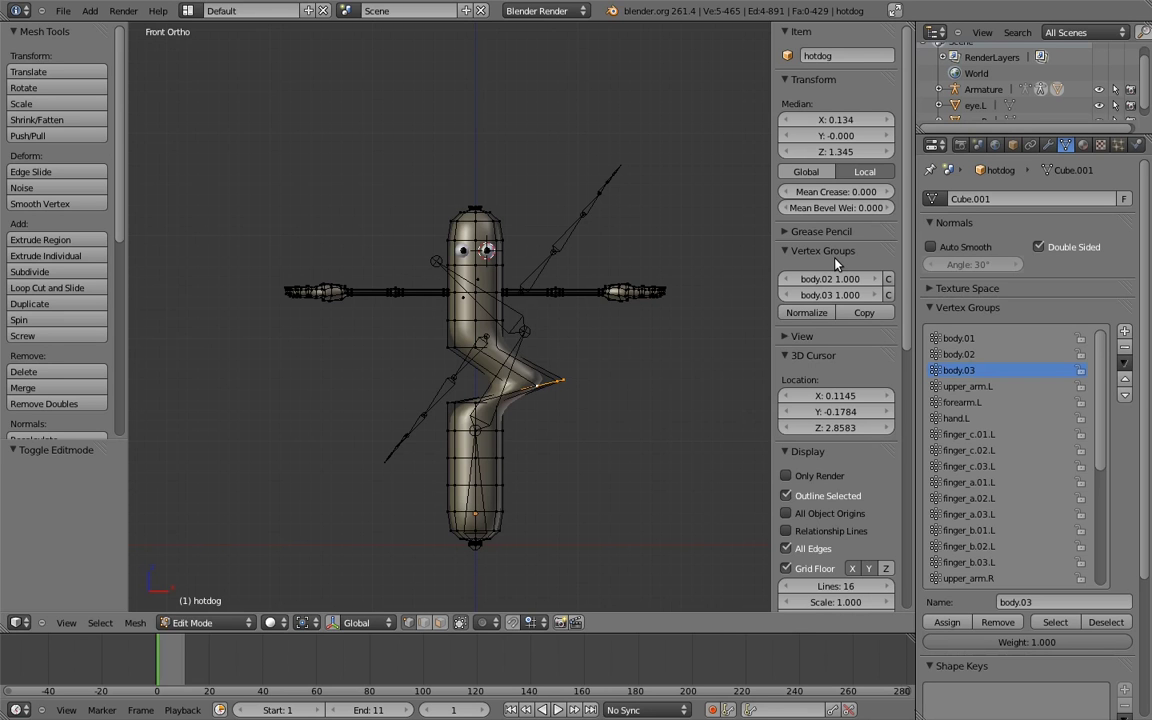
pyautogui.moveTo(827, 280); pyautogui.dragTo(591, 303)
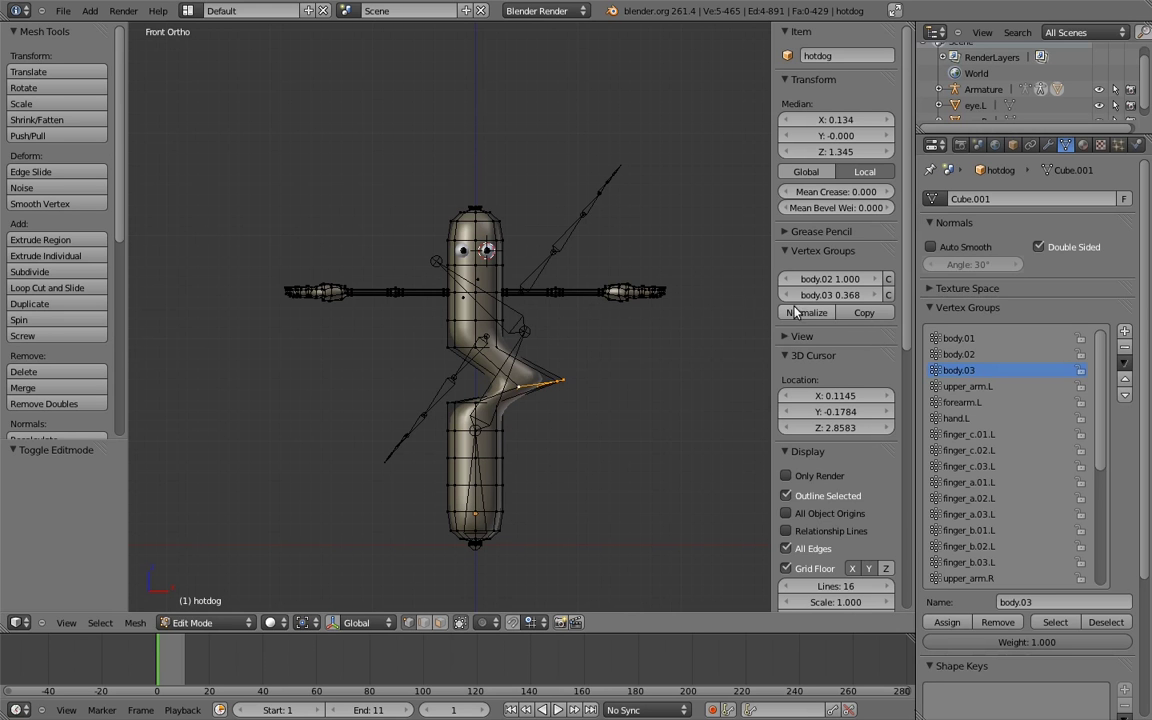
pyautogui.click(864, 314)
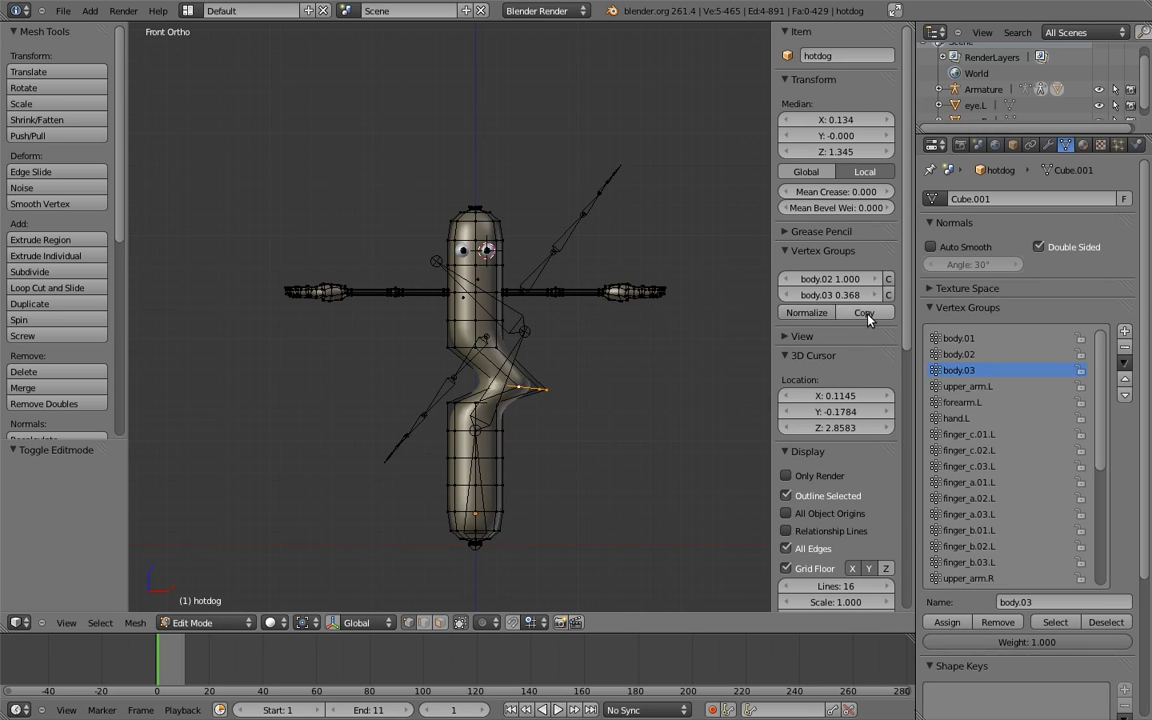
# Step: Remove the selected loop from vertex groups body.03 and body.02
pyautogui.click(1005, 622)
pyautogui.click(957, 354)
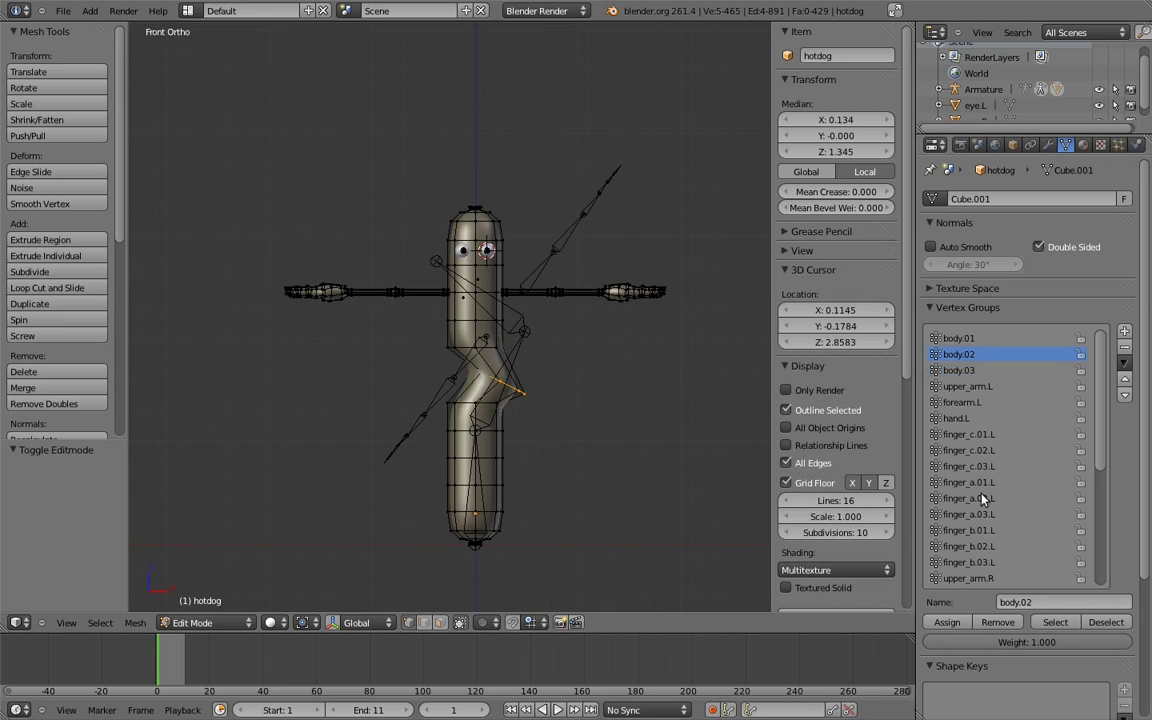
pyautogui.click(998, 622)
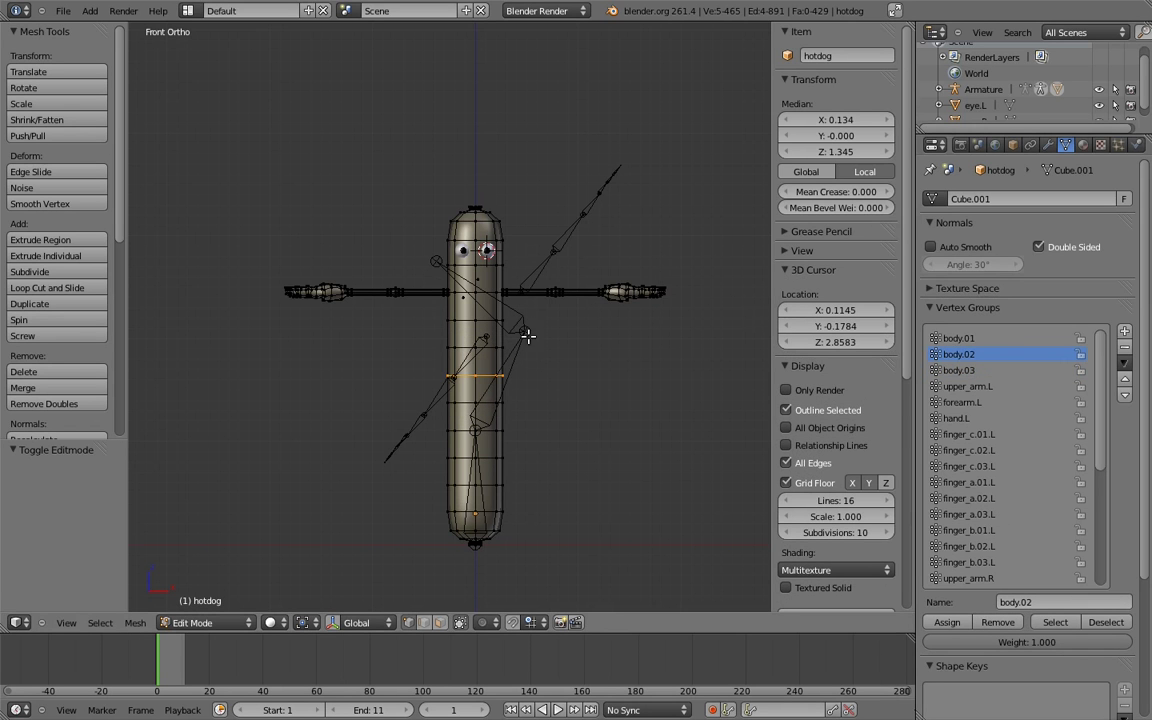
# Step: Select only the linked arm geometry of the hotdog mesh and hide it
pyautogui.press('a')
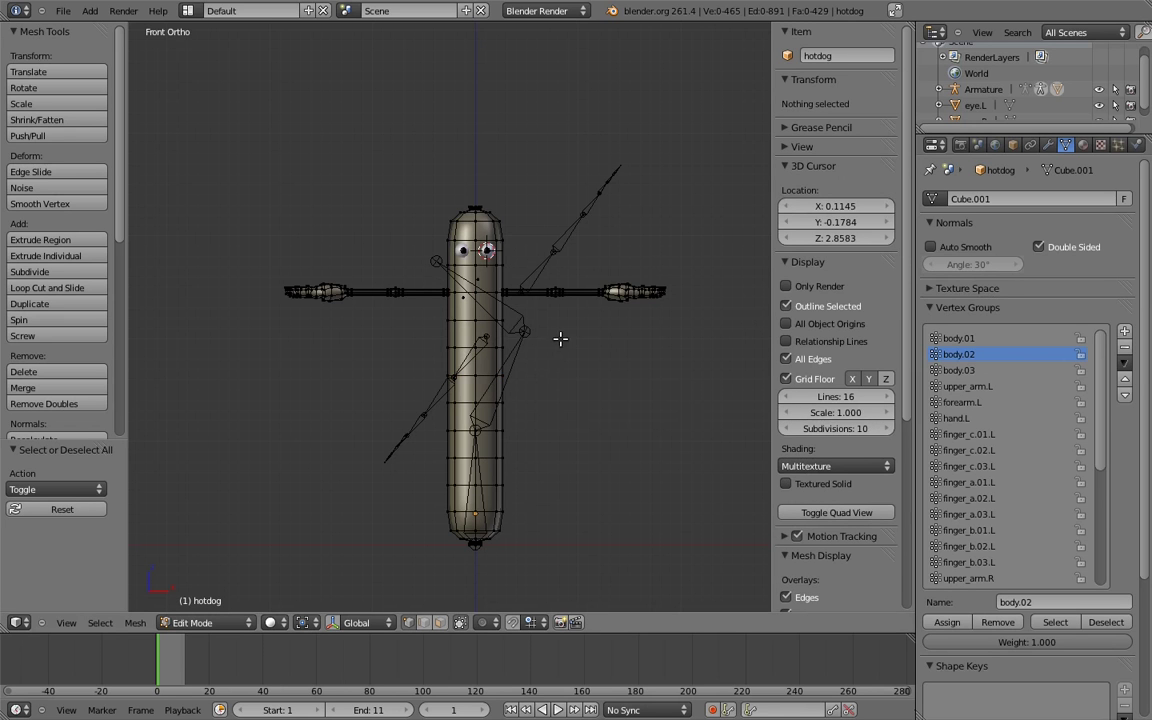
pyautogui.press('l')
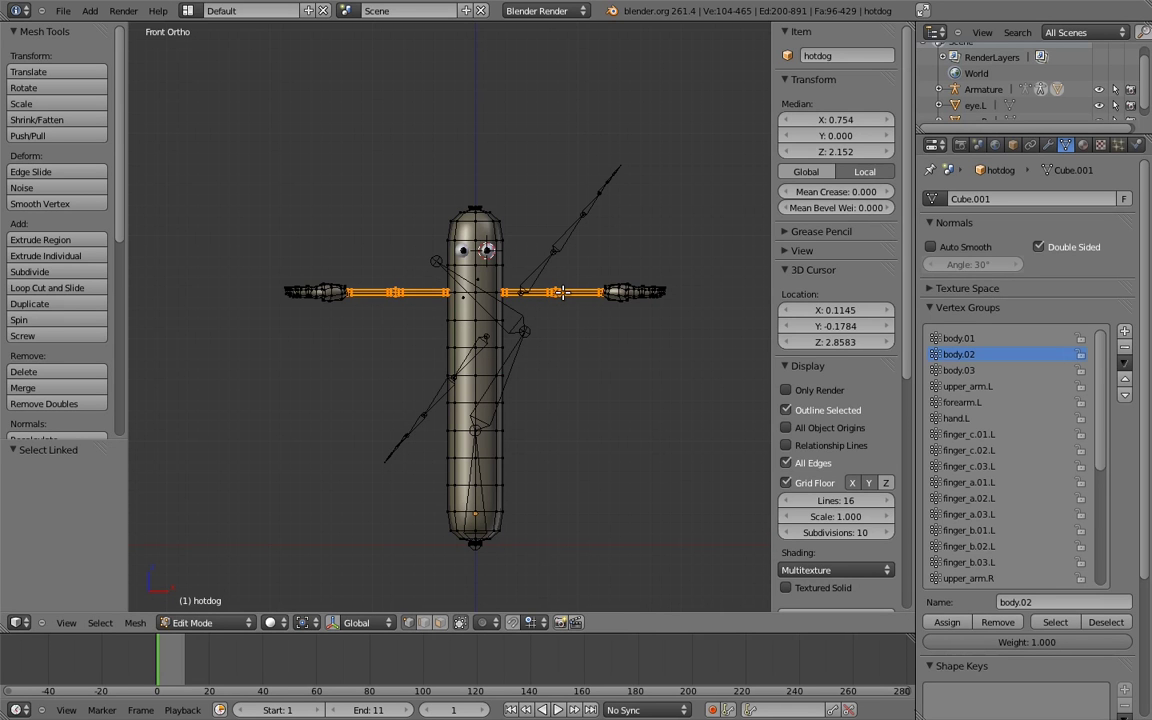
pyautogui.press('h')
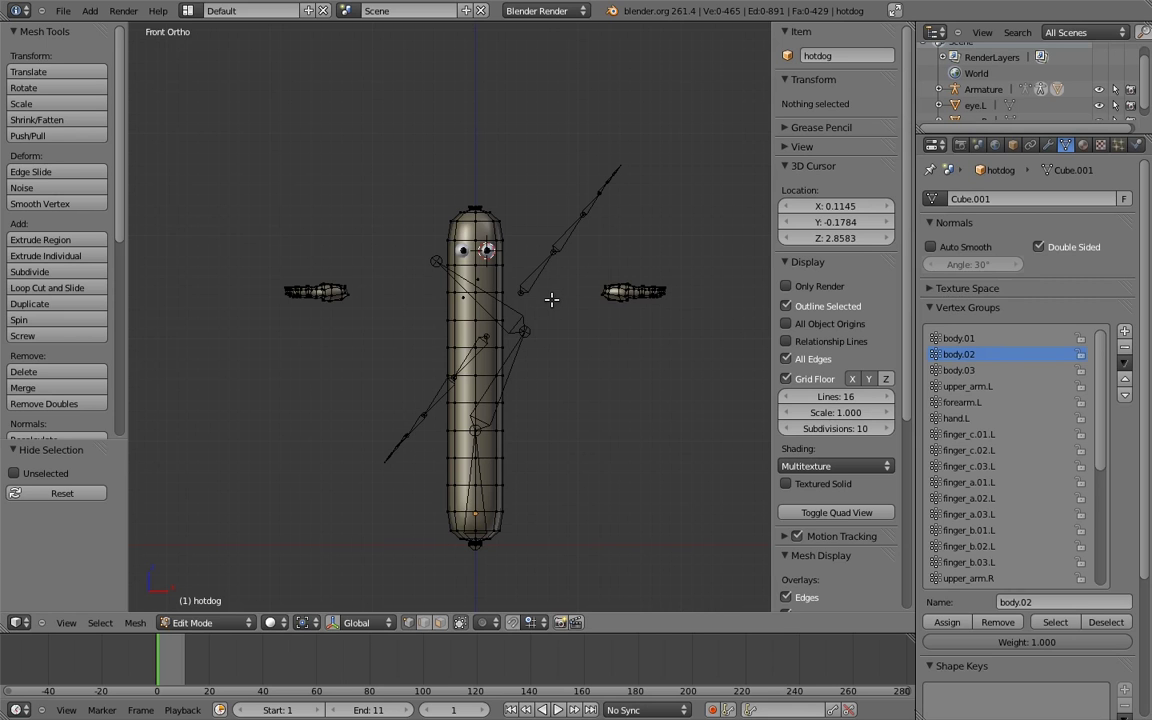
# Step: Box-select the hotdog's head down to arm level in wireframe and assign it to vertex group body.03 with weight 1.000
pyautogui.press('z')
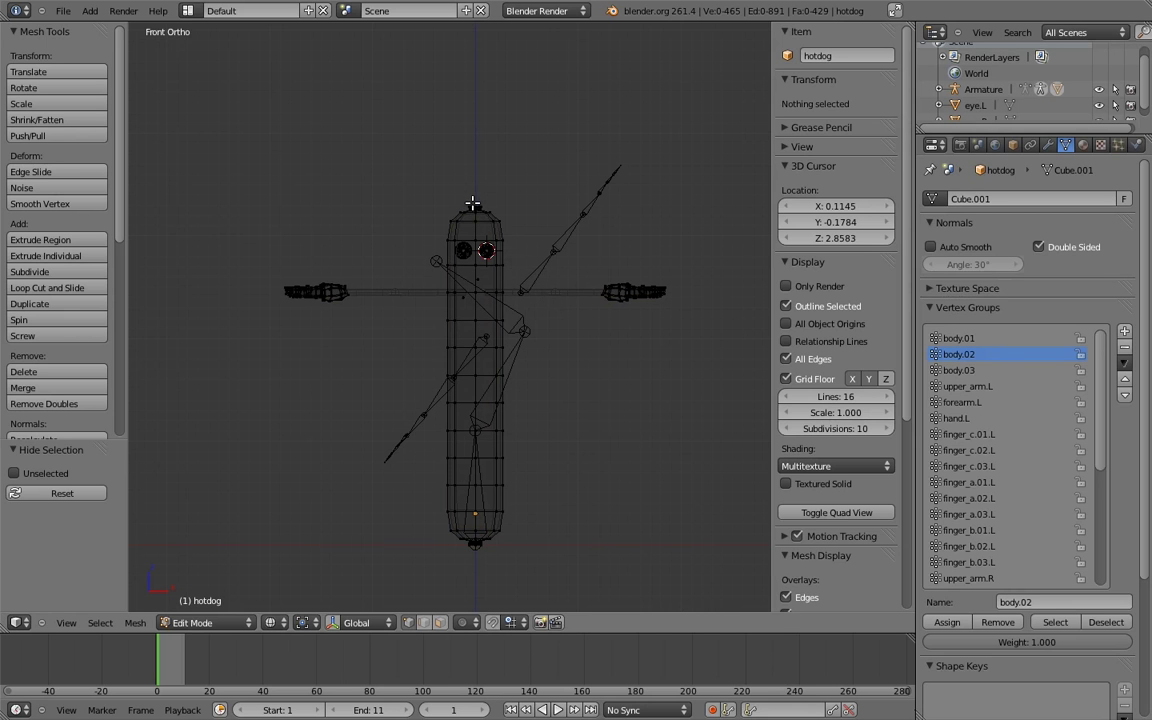
pyautogui.press('b')
pyautogui.moveTo(401, 162); pyautogui.dragTo(554, 304)
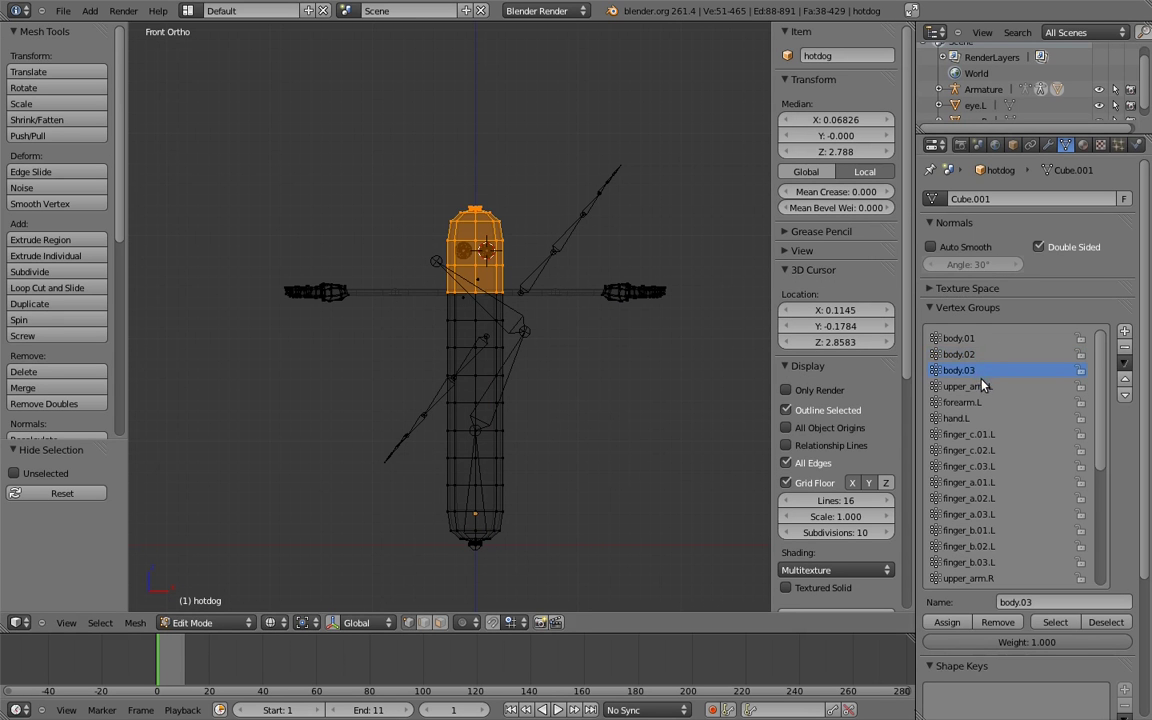
pyautogui.click(947, 622)
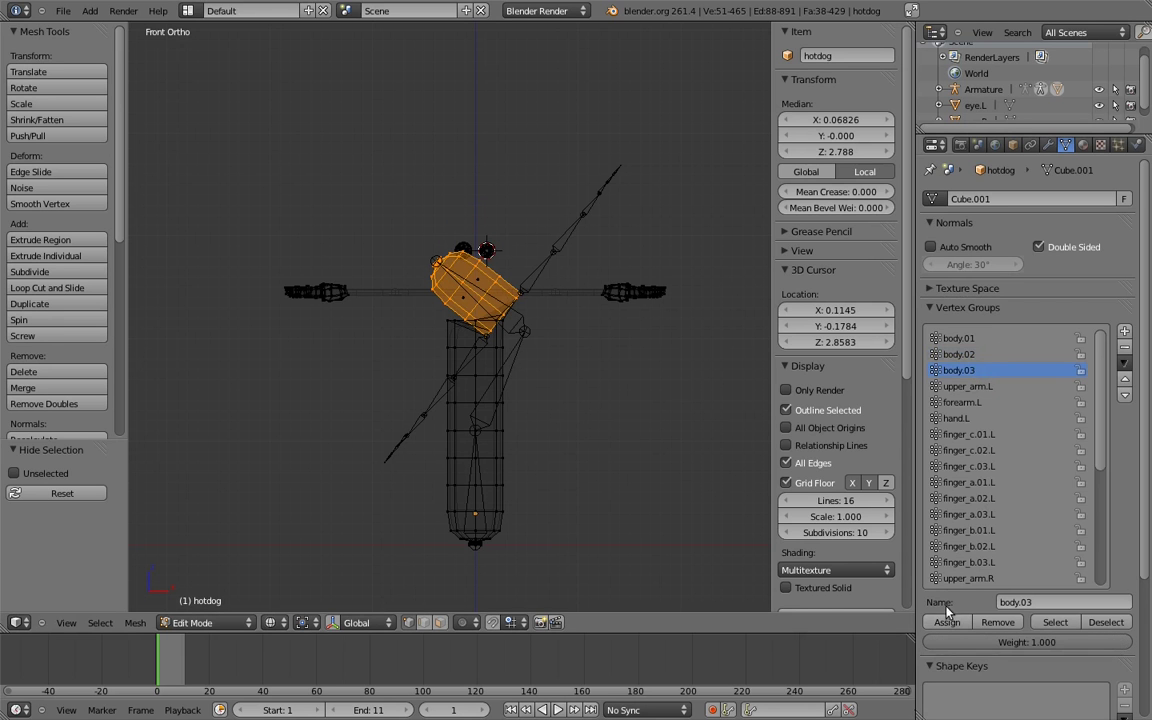
# Step: Box-select the lower end of the hotdog's body and assign it to vertex group body.01 with weight 1.000
pyautogui.rightClick(468, 539)
pyautogui.press('b')
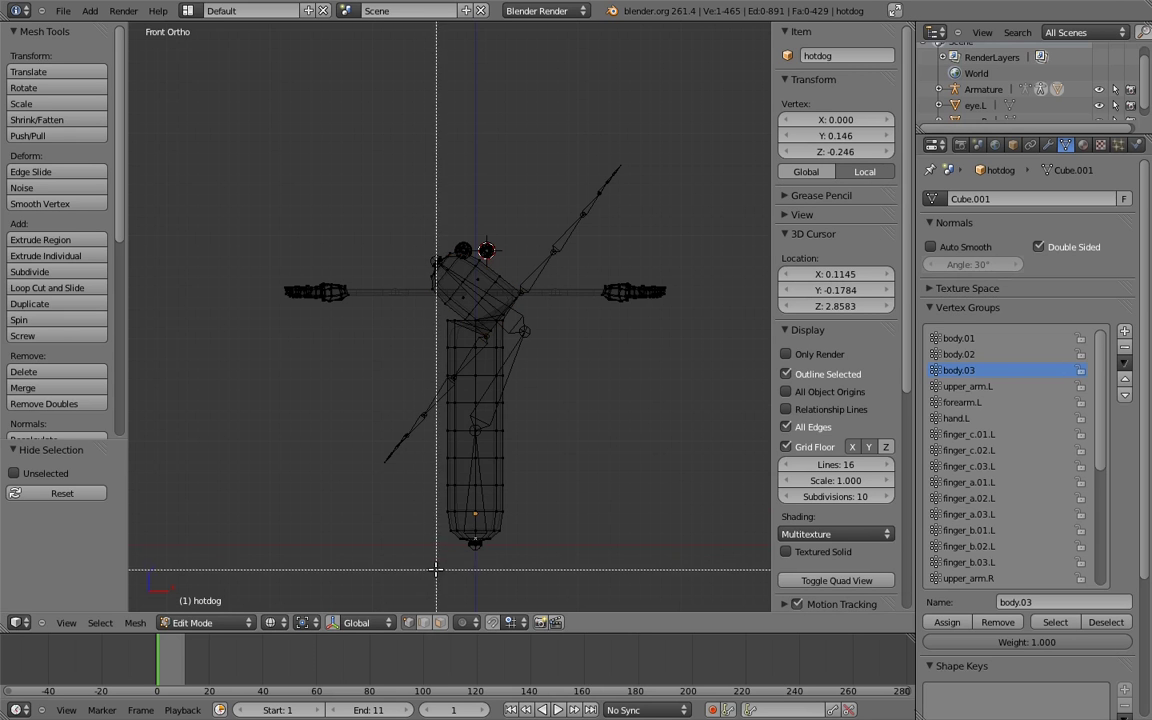
pyautogui.moveTo(436, 564); pyautogui.dragTo(540, 458)
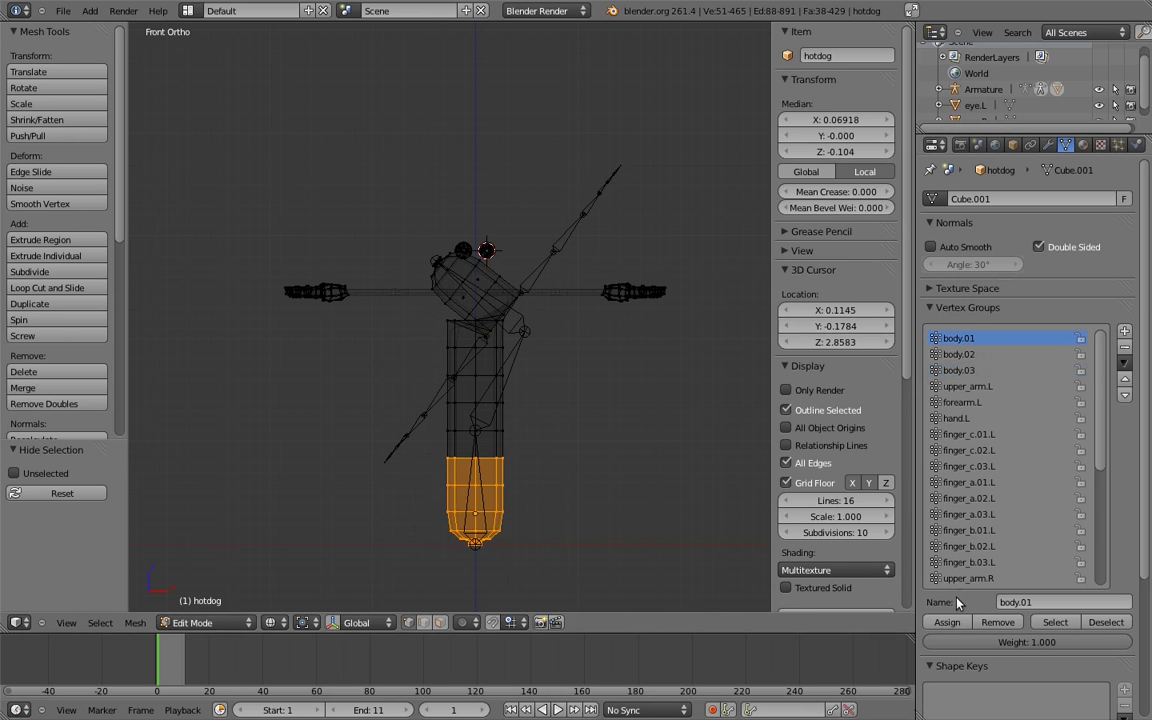
pyautogui.click(949, 623)
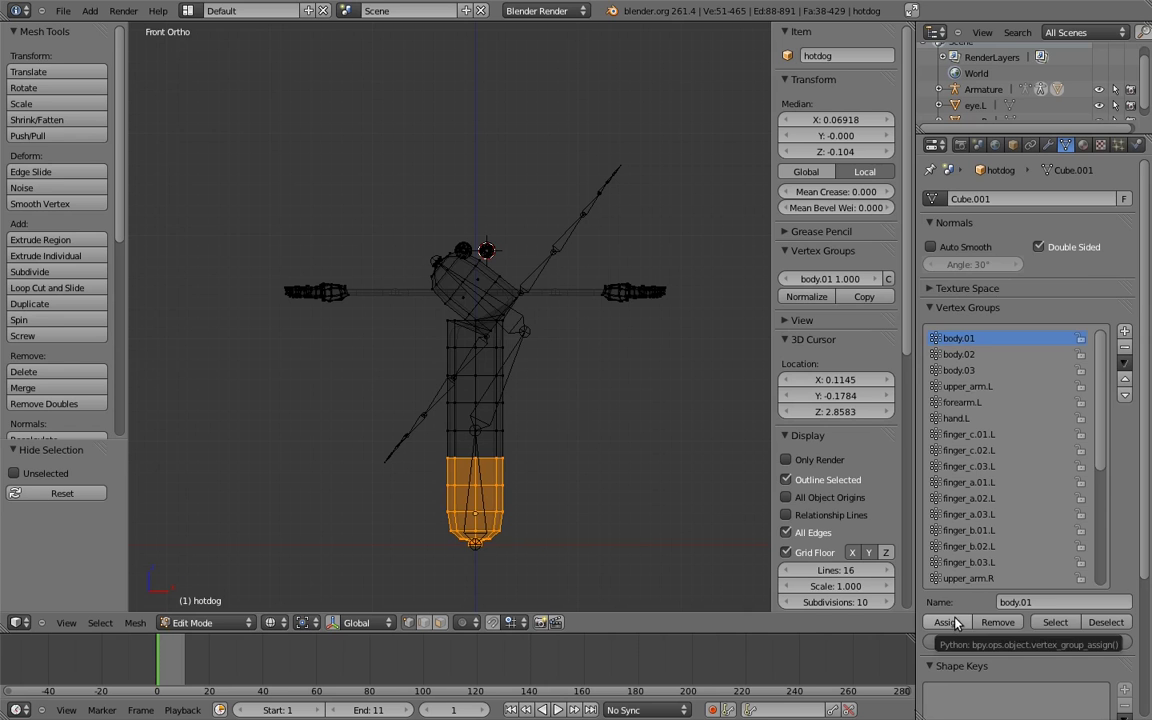
pyautogui.click(955, 622)
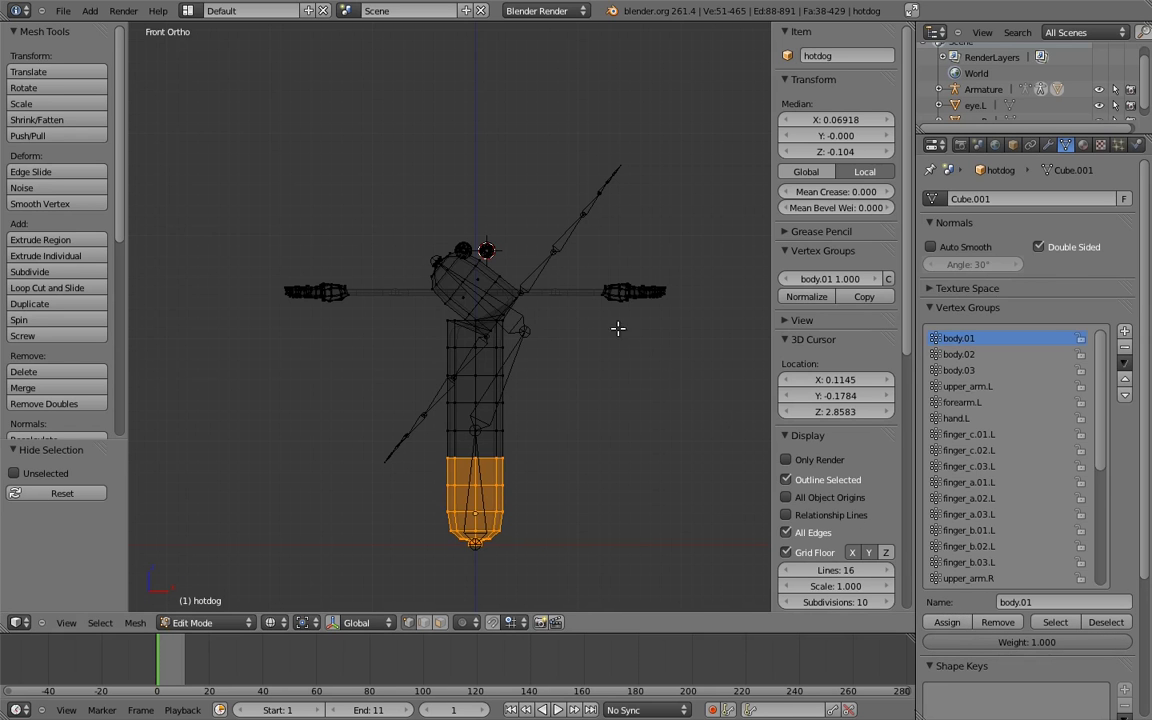
# Step: Select the five unassigned edge loops in the middle of the body and assign them to body.03, body.02 and body.01 with weight 1.000
pyautogui.keyDown('alt'); pyautogui.rightClick(463, 321); pyautogui.keyUp('alt')
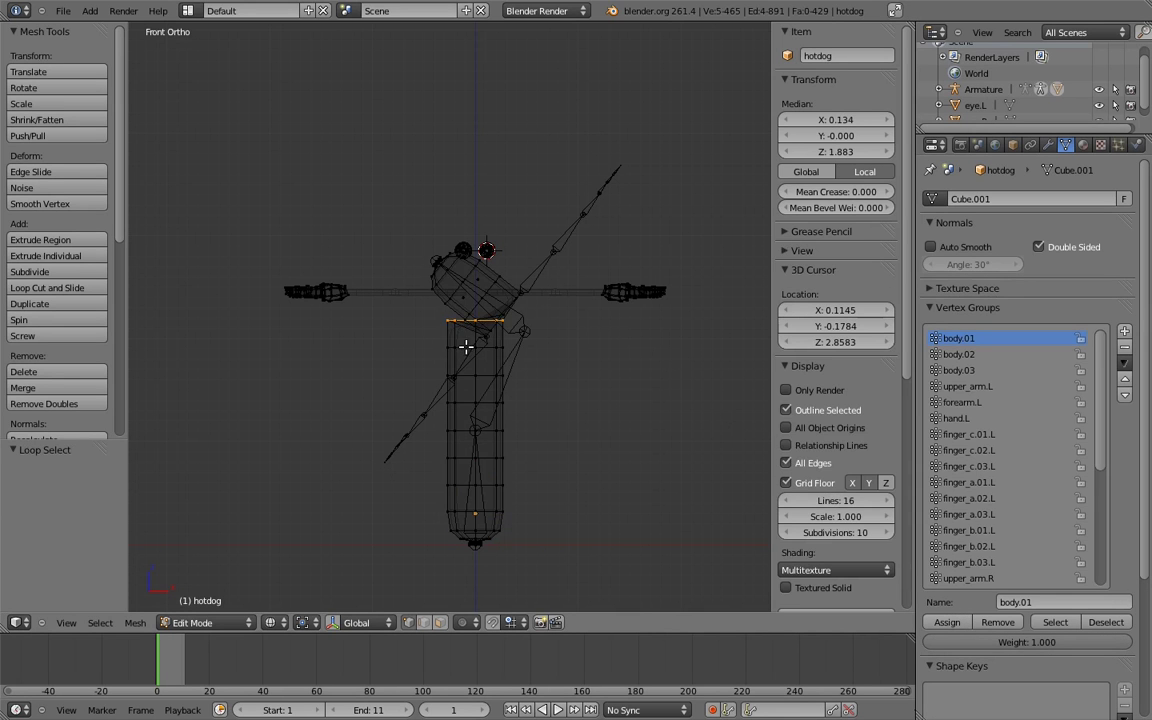
pyautogui.keyDown('alt'); pyautogui.keyDown('shift'); pyautogui.rightClick(466, 348); pyautogui.keyUp('shift'); pyautogui.keyUp('alt')
pyautogui.keyDown('alt'); pyautogui.keyDown('shift'); pyautogui.rightClick(470, 375); pyautogui.keyUp('shift'); pyautogui.keyUp('alt')
pyautogui.keyDown('alt'); pyautogui.keyDown('shift'); pyautogui.rightClick(469, 406); pyautogui.keyUp('shift'); pyautogui.keyUp('alt')
pyautogui.keyDown('alt'); pyautogui.keyDown('shift'); pyautogui.rightClick(465, 431); pyautogui.keyUp('shift'); pyautogui.keyUp('alt')
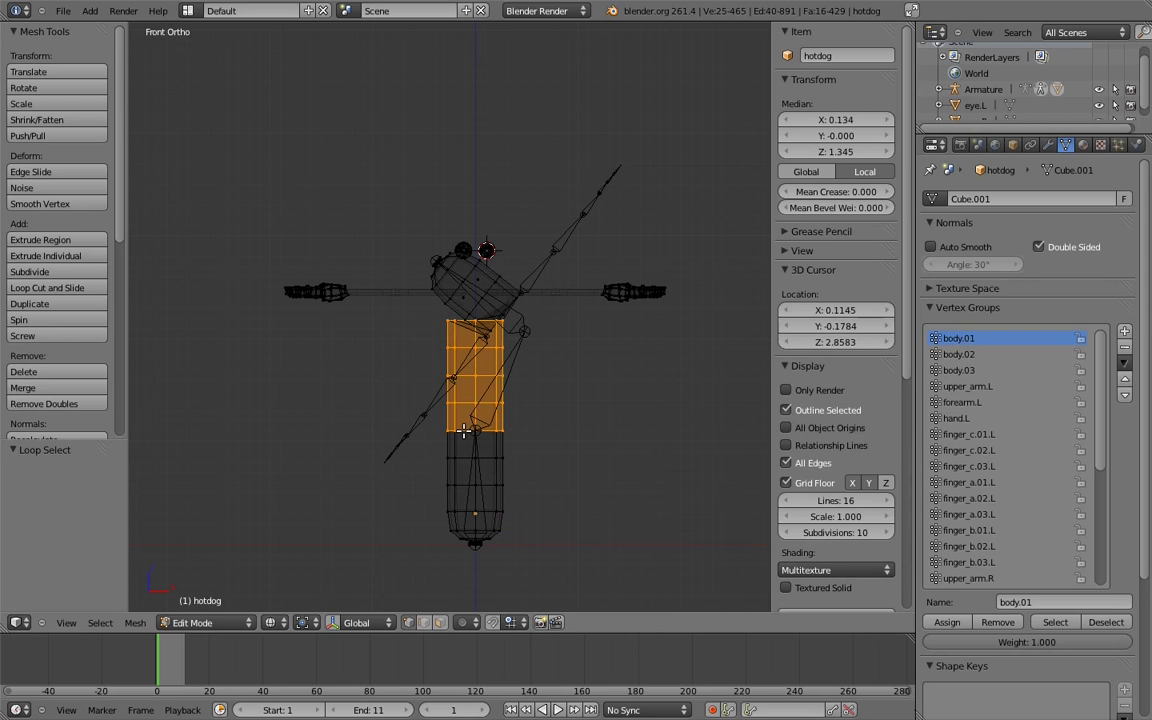
pyautogui.click(970, 371)
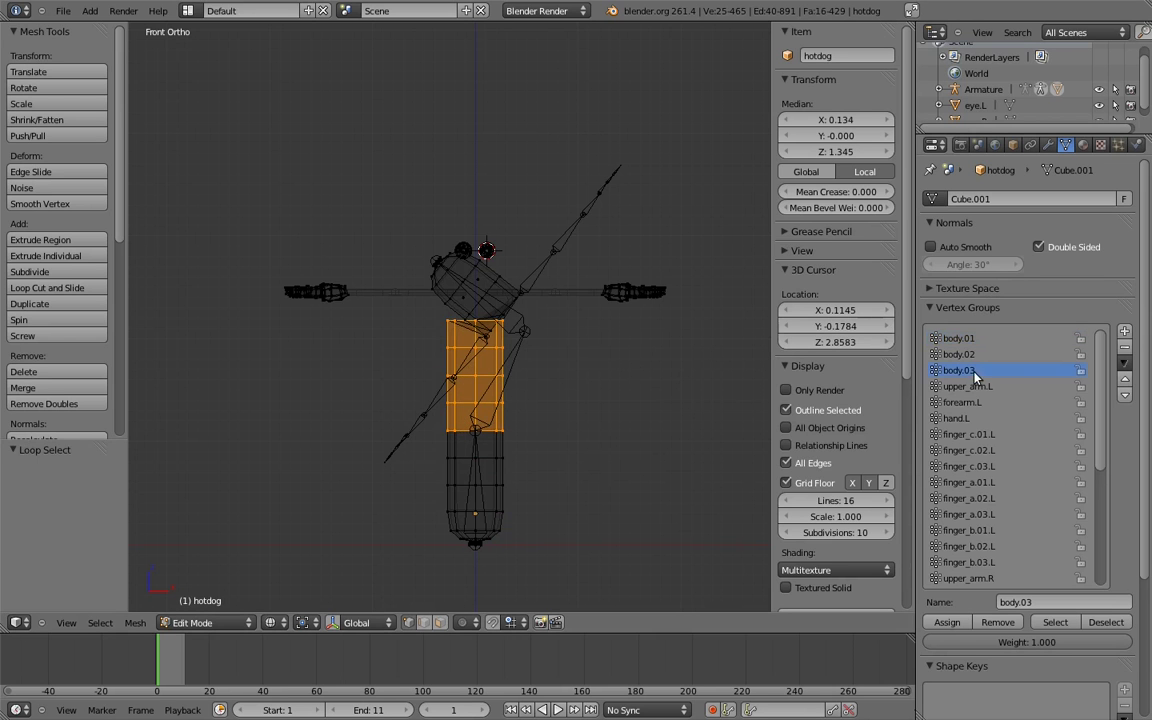
pyautogui.click(947, 622)
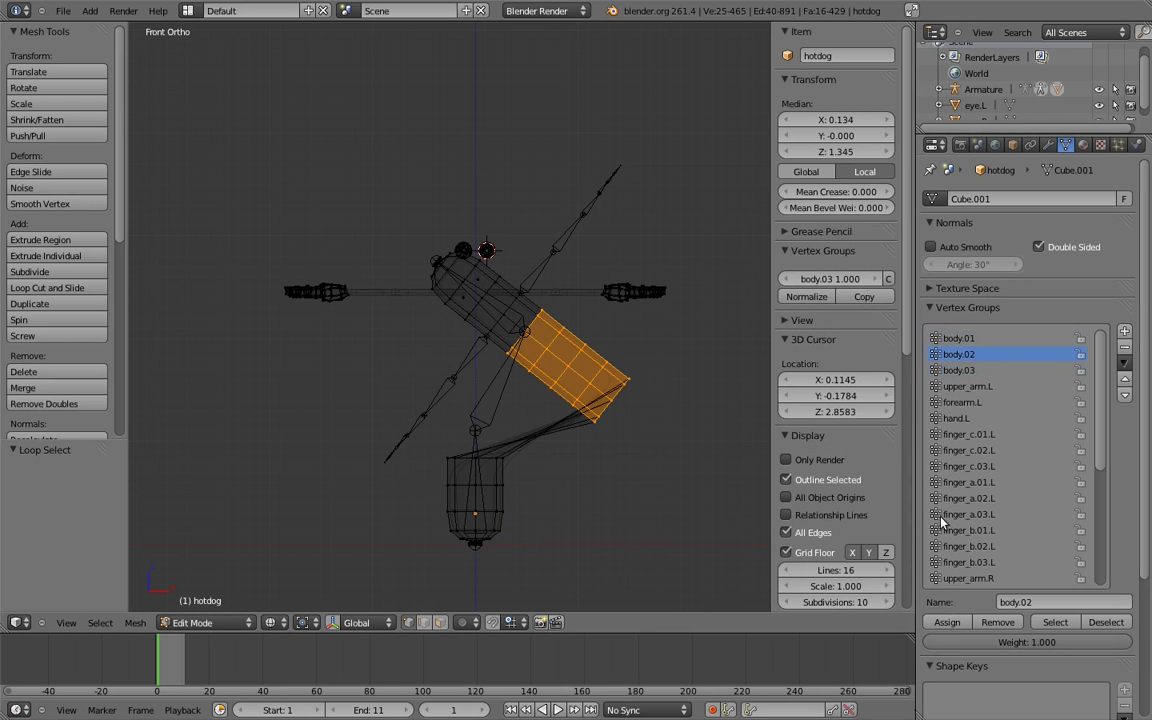
pyautogui.click(947, 622)
pyautogui.click(960, 338)
pyautogui.click(947, 622)
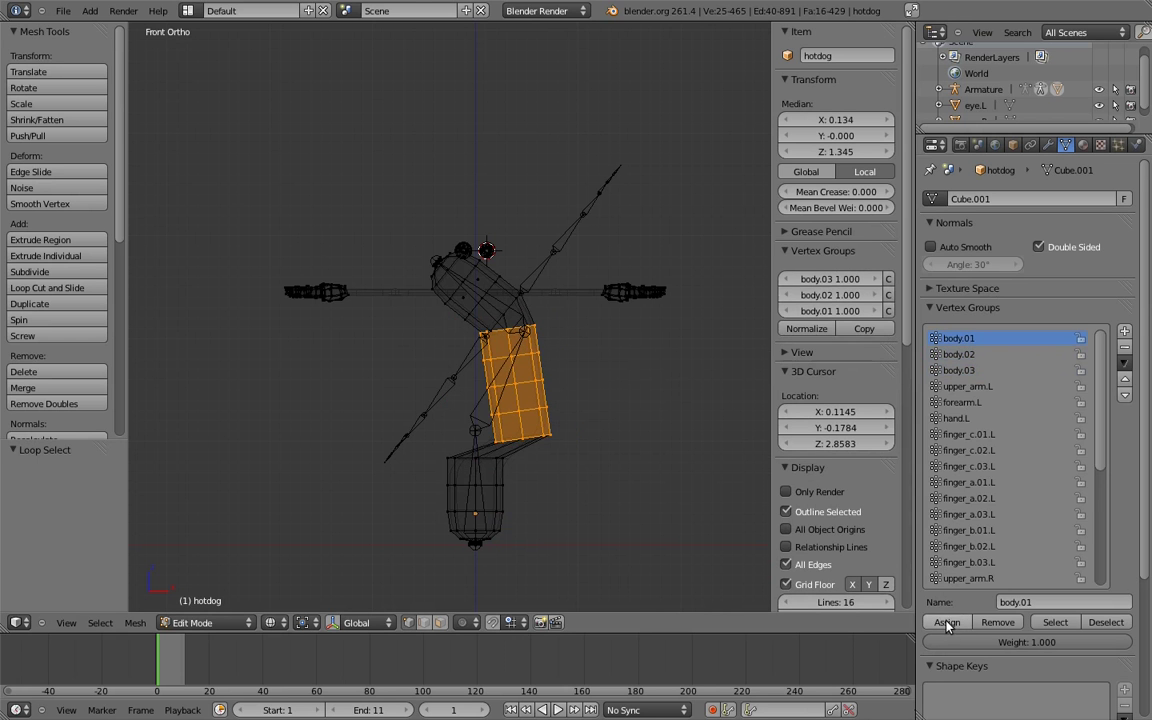
# Step: Return to solid shading, clear all bone rotations in Pose Mode, and bend the upper body bones sideways until body.03 lies horizontal
pyautogui.press('Tab')
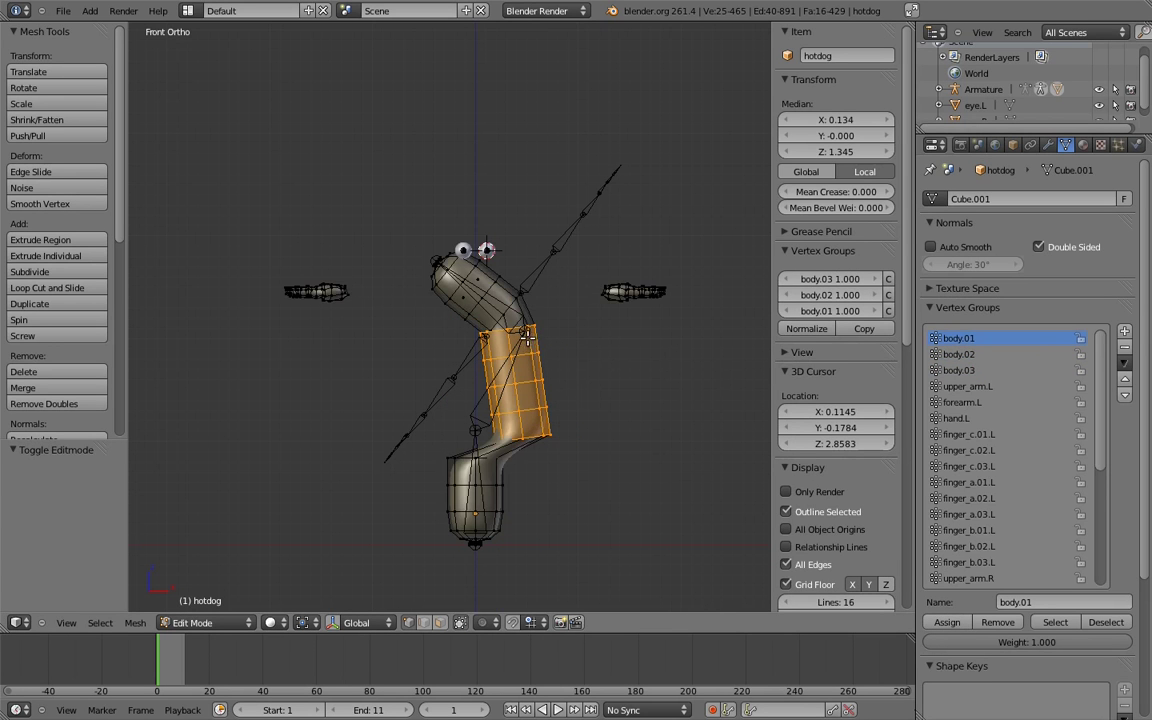
pyautogui.rightClick(472, 368)
pyautogui.press('a')
pyautogui.hotkey('alt', 'r')
pyautogui.rightClick(476, 334)
pyautogui.press('r')
pyautogui.click(338, 322)
# Step: Set the body.01 weight to 0.000 on the uppermost of the five middle loops and copy the weights to its other vertices
pyautogui.keyDown('shift'); pyautogui.moveTo(556, 295); pyautogui.dragTo(502, 340, button='middle'); pyautogui.keyUp('shift')
pyautogui.rightClick(502, 340)
pyautogui.press('Tab')
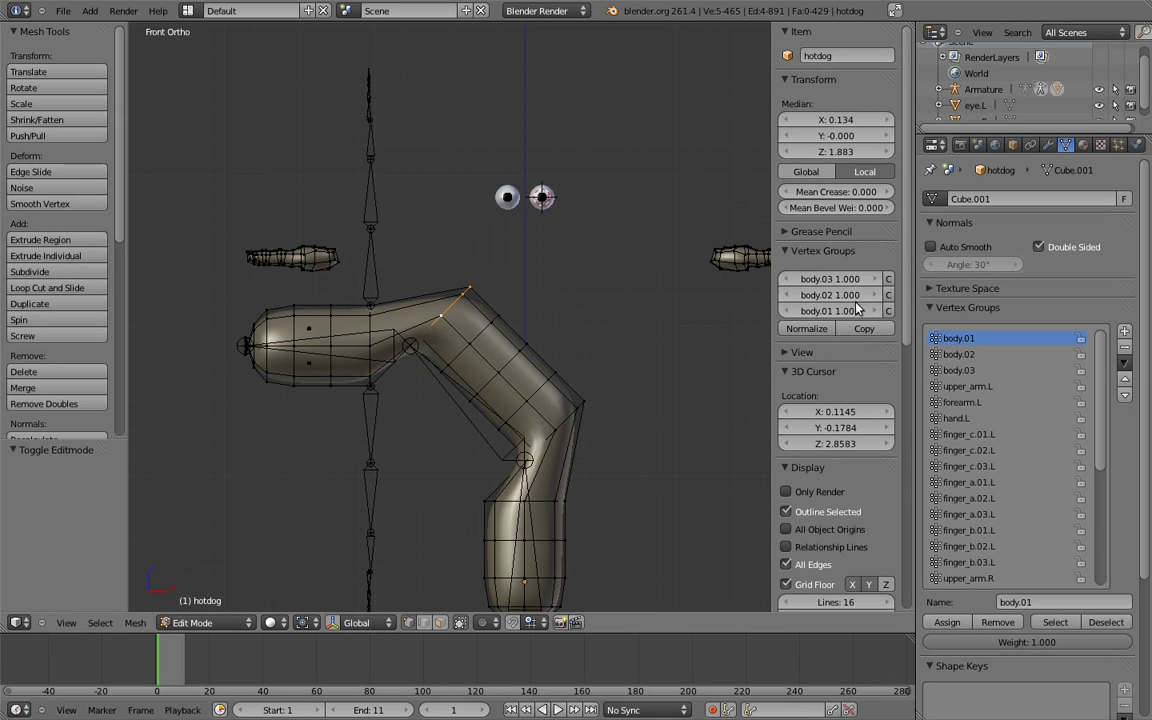
pyautogui.moveTo(850, 311); pyautogui.dragTo(306, 321)
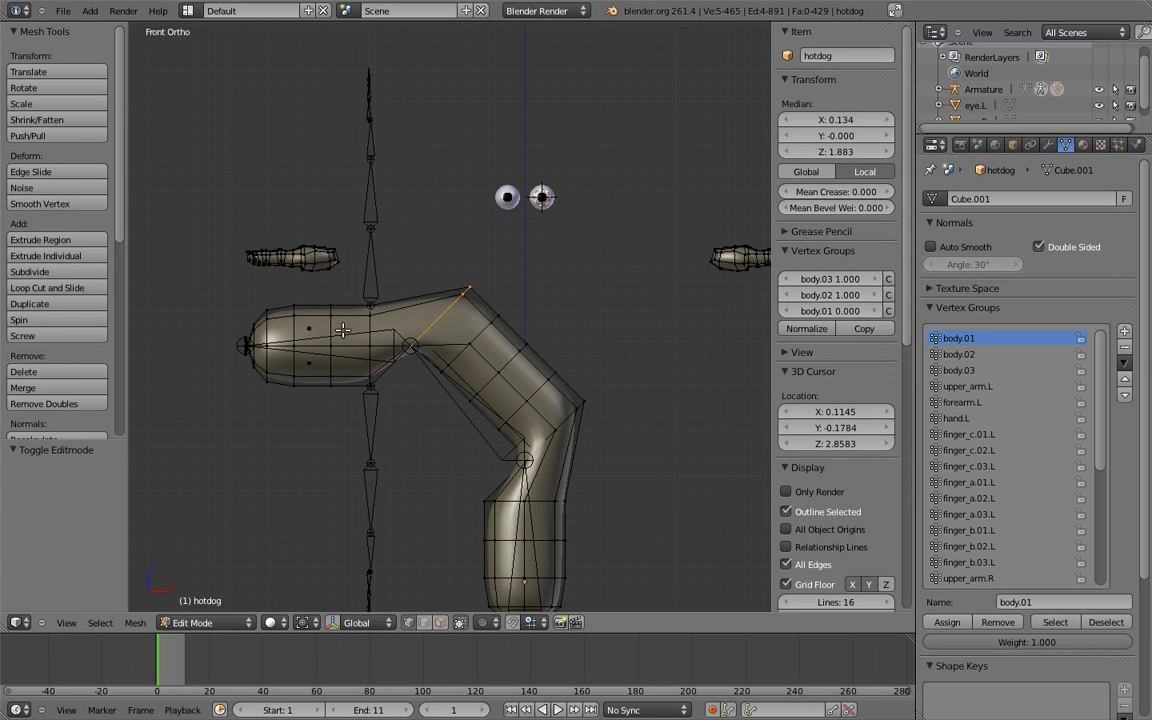
pyautogui.click(873, 329)
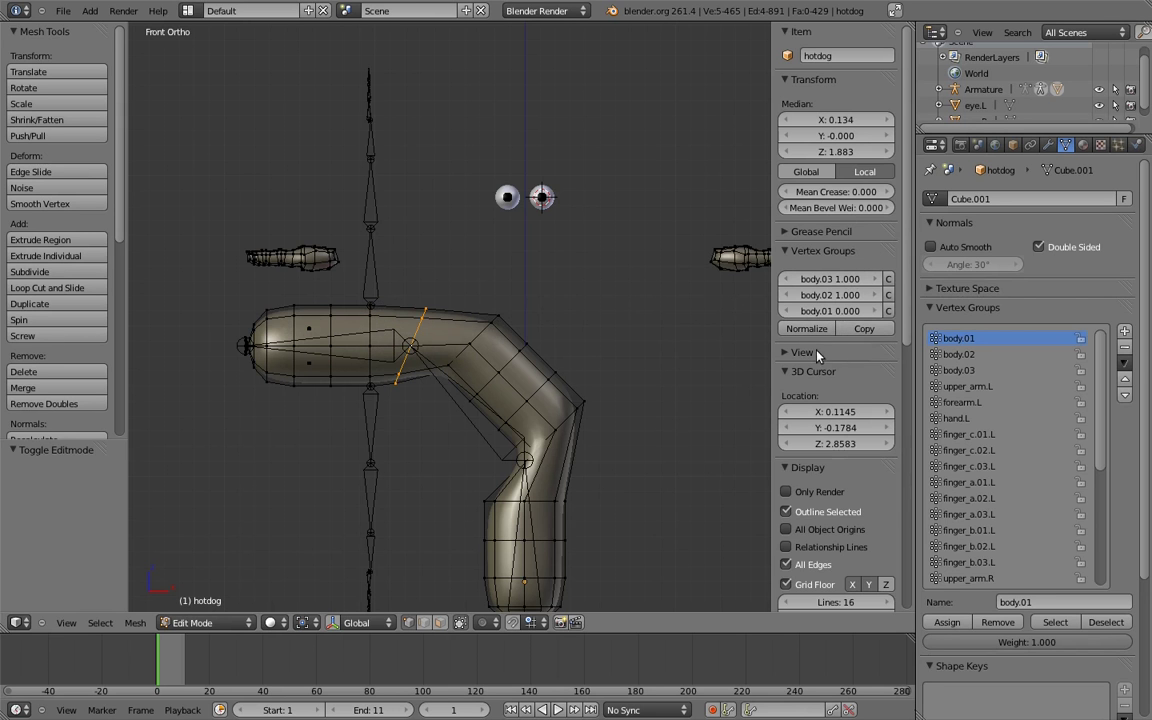
# Step: Set the body.01 weight to about 0.13 on the second-highest of the five middle loops and copy it to the loop's other vertices
pyautogui.keyDown('shift'); pyautogui.moveTo(650, 413); pyautogui.dragTo(677, 332, button='middle'); pyautogui.keyUp('shift')
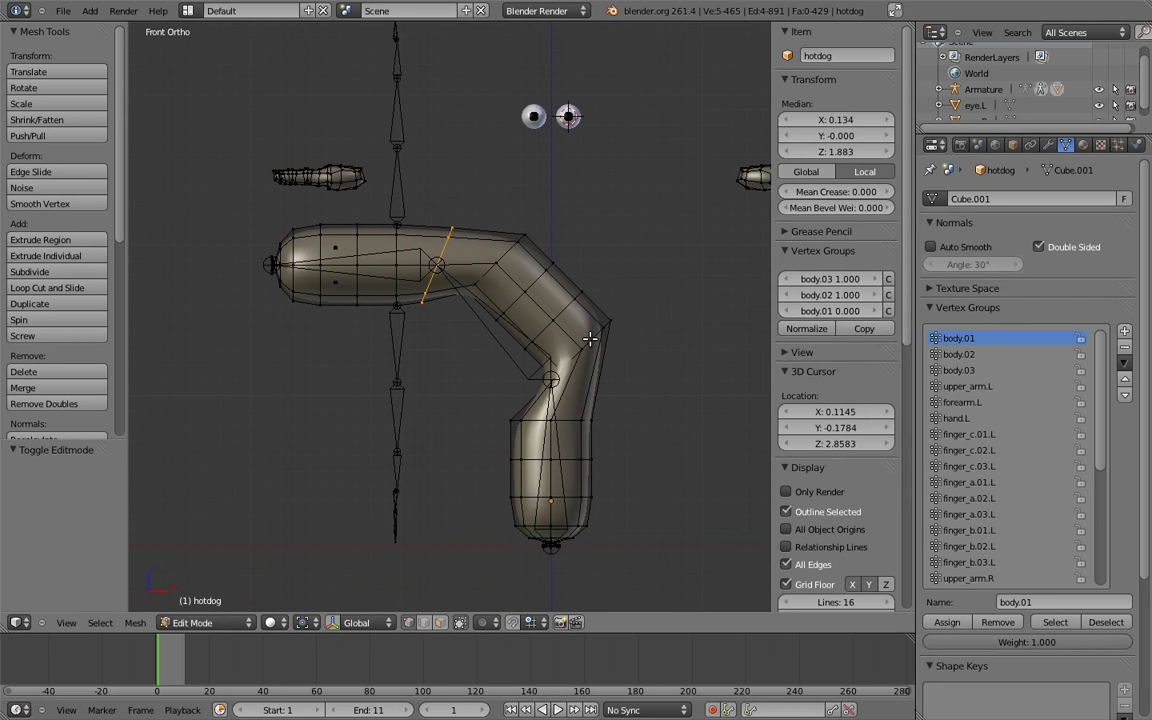
pyautogui.keyDown('alt'); pyautogui.rightClick(503, 253); pyautogui.keyUp('alt')
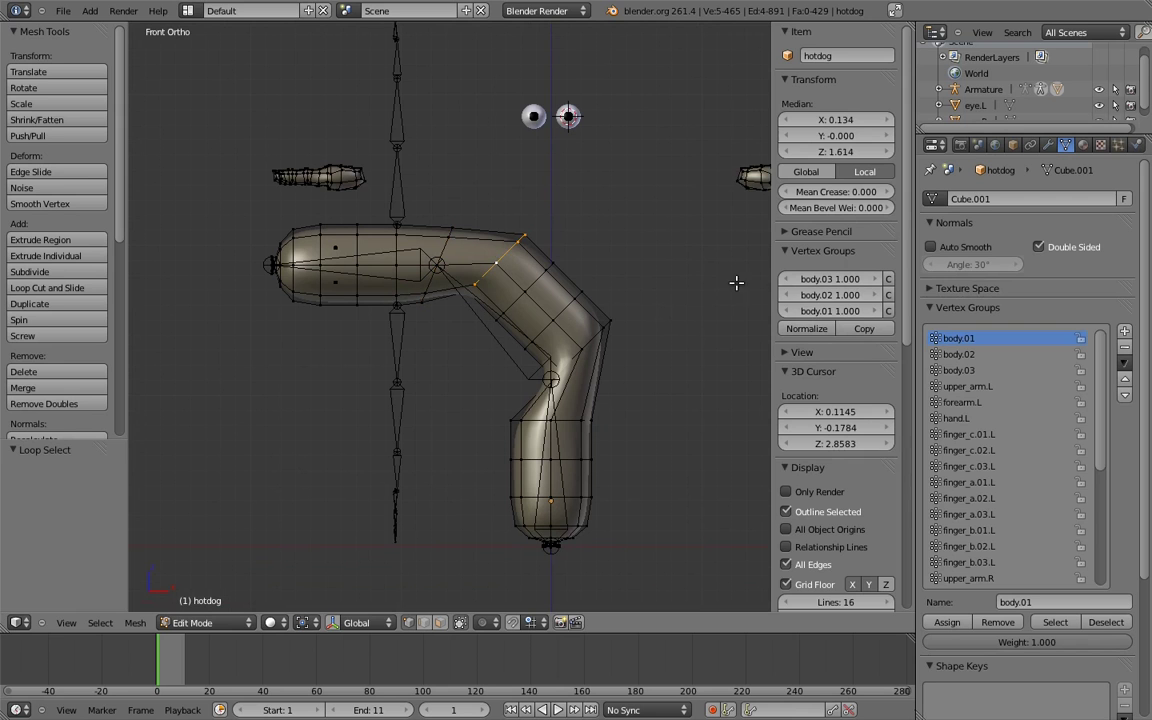
pyautogui.moveTo(859, 313); pyautogui.dragTo(453, 286)
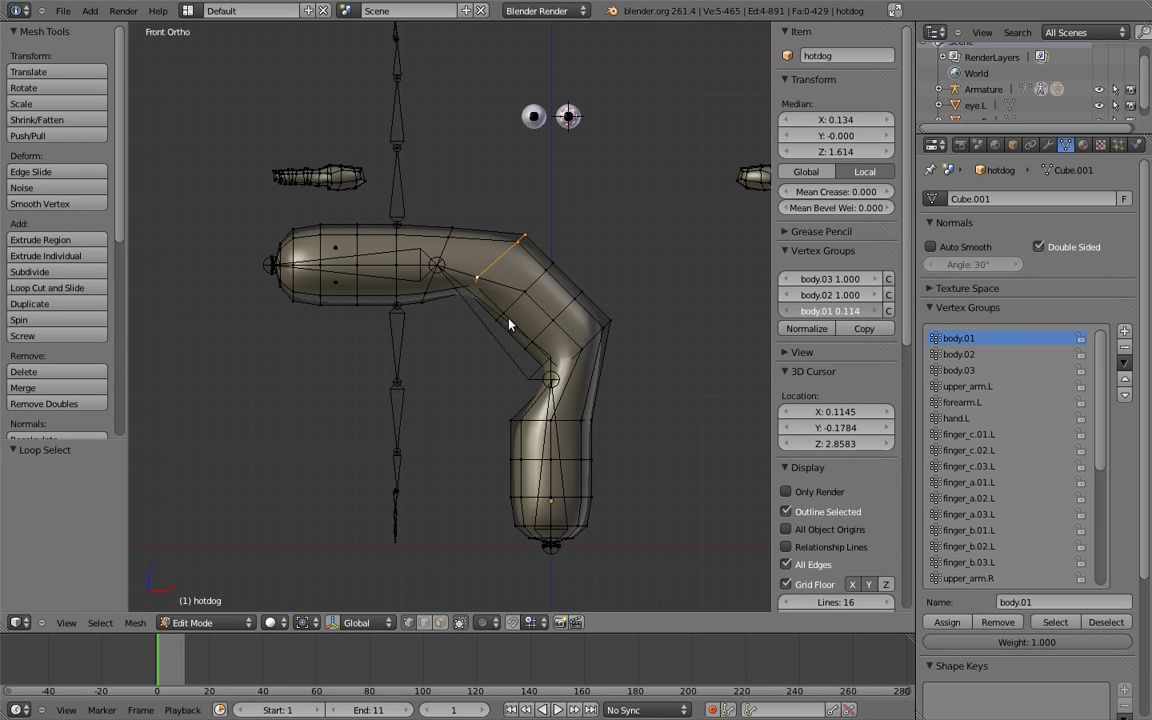
pyautogui.click(863, 330)
# Step: Reduce the body.02 weight to 0.192 on the uppermost middle loop and copy the weights to its other vertices
pyautogui.keyDown('alt'); pyautogui.rightClick(445, 252); pyautogui.keyUp('alt')
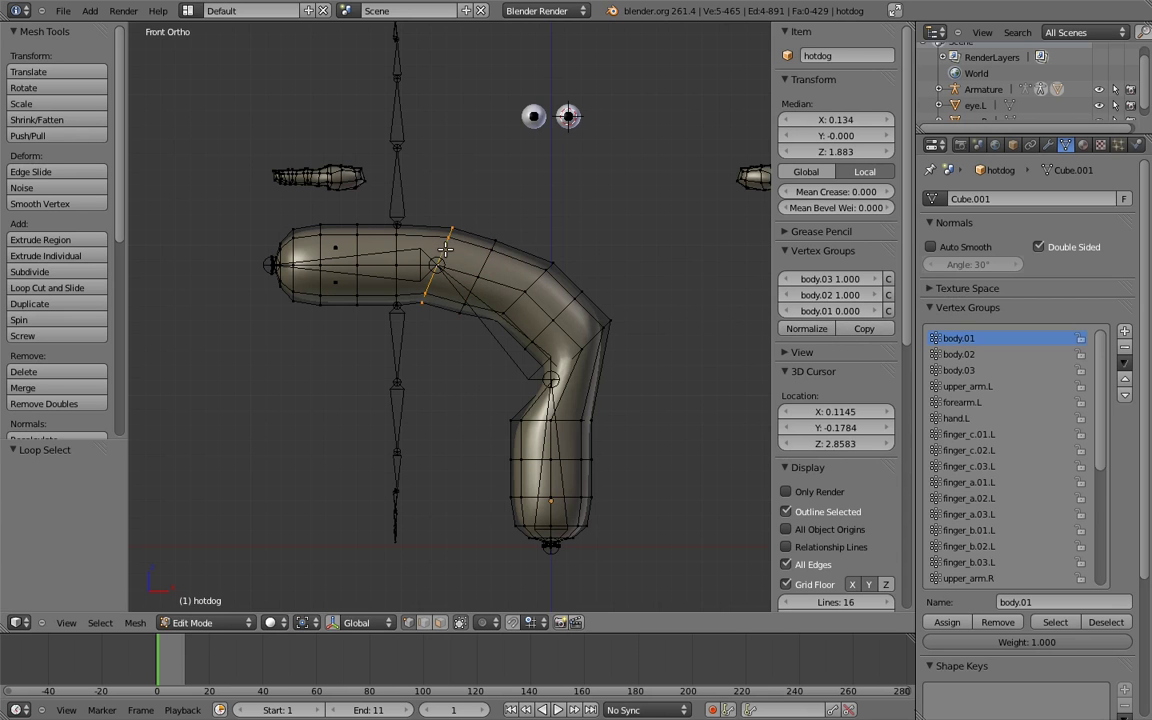
pyautogui.moveTo(848, 300); pyautogui.dragTo(482, 243)
pyautogui.keyDown('alt'); pyautogui.rightClick(454, 225); pyautogui.keyUp('alt')
pyautogui.moveTo(860, 299); pyautogui.dragTo(538, 316)
pyautogui.click(861, 331)
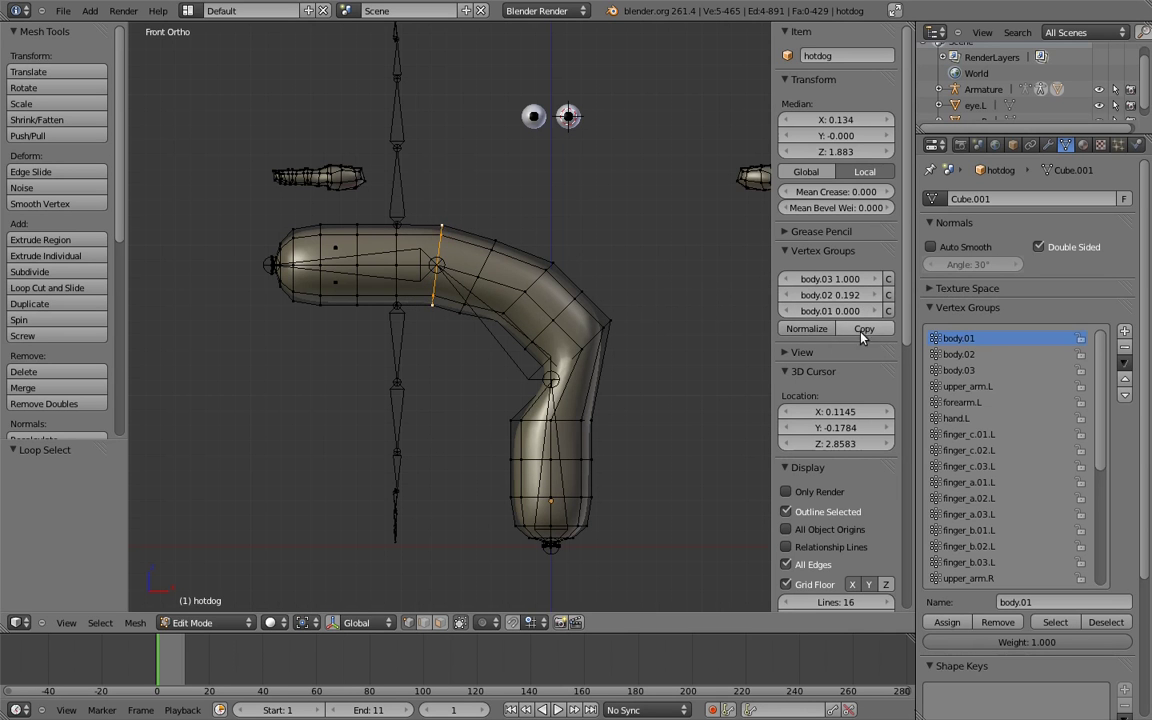
# Step: Set the body.01 and body.03 weights to 0.700 on the third of the five middle loops
pyautogui.keyDown('alt'); pyautogui.rightClick(534, 279); pyautogui.keyUp('alt')
pyautogui.moveTo(854, 312); pyautogui.dragTo(809, 312)
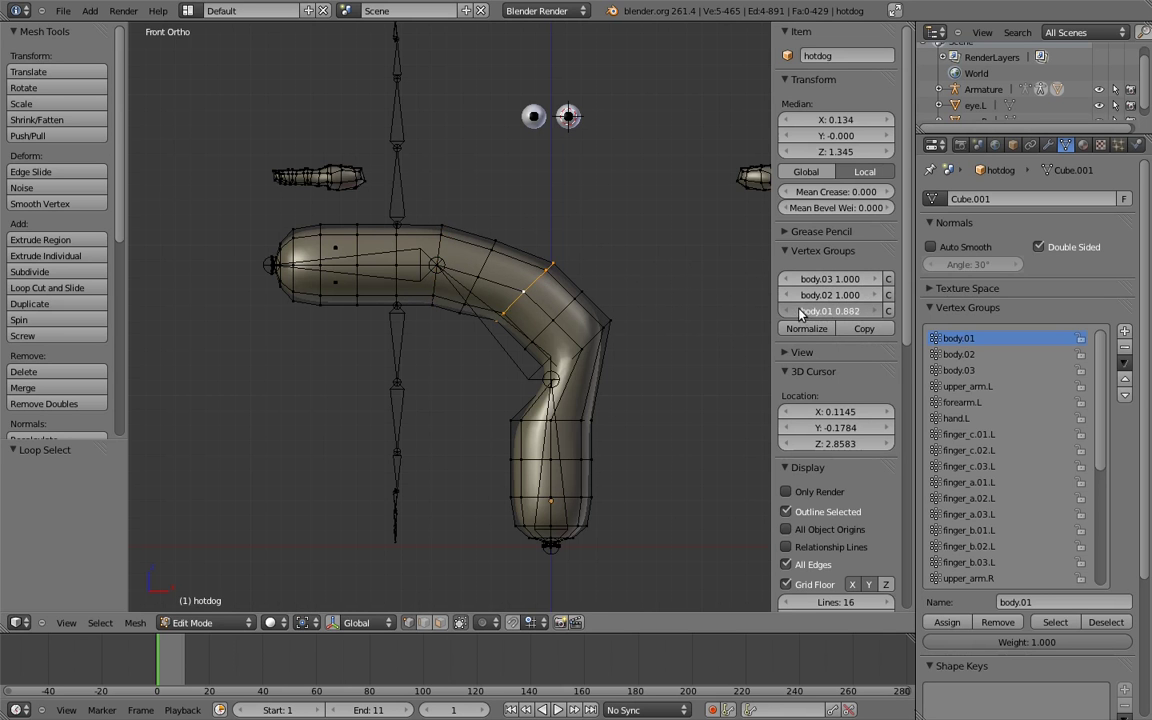
pyautogui.click(848, 312)
pyautogui.press('BackSpace')
pyautogui.write('.7')
pyautogui.press('Return')
pyautogui.click(848, 280)
pyautogui.press('BackSpace')
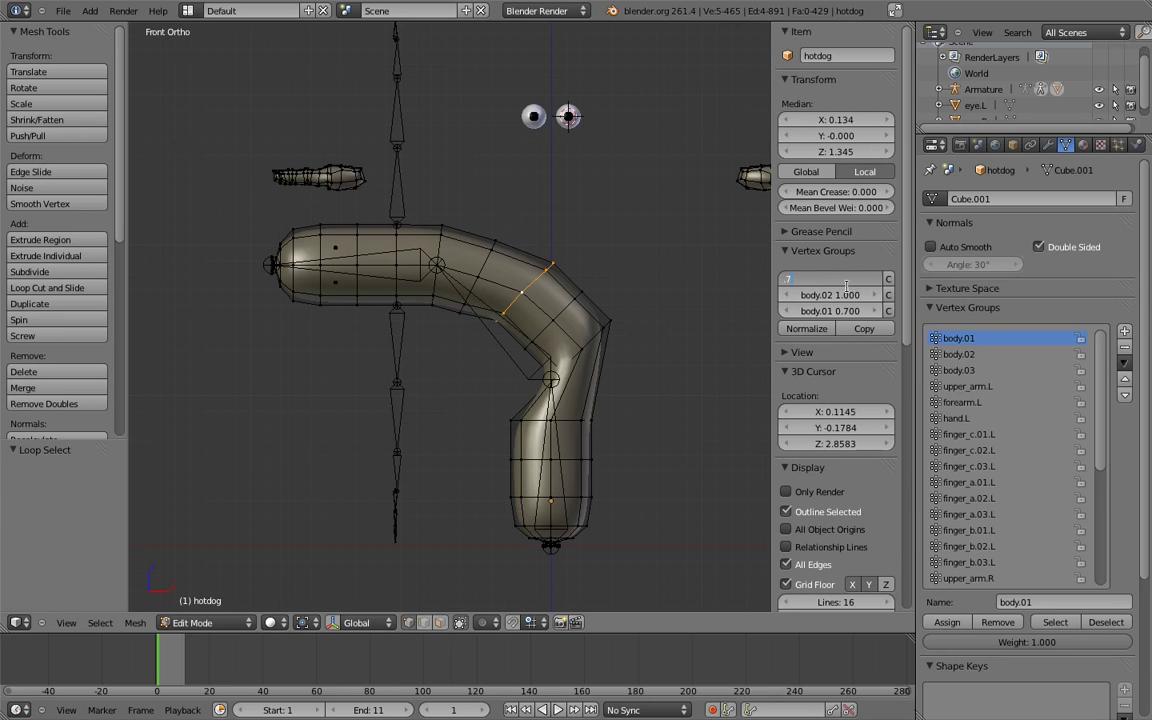
pyautogui.press('Return')
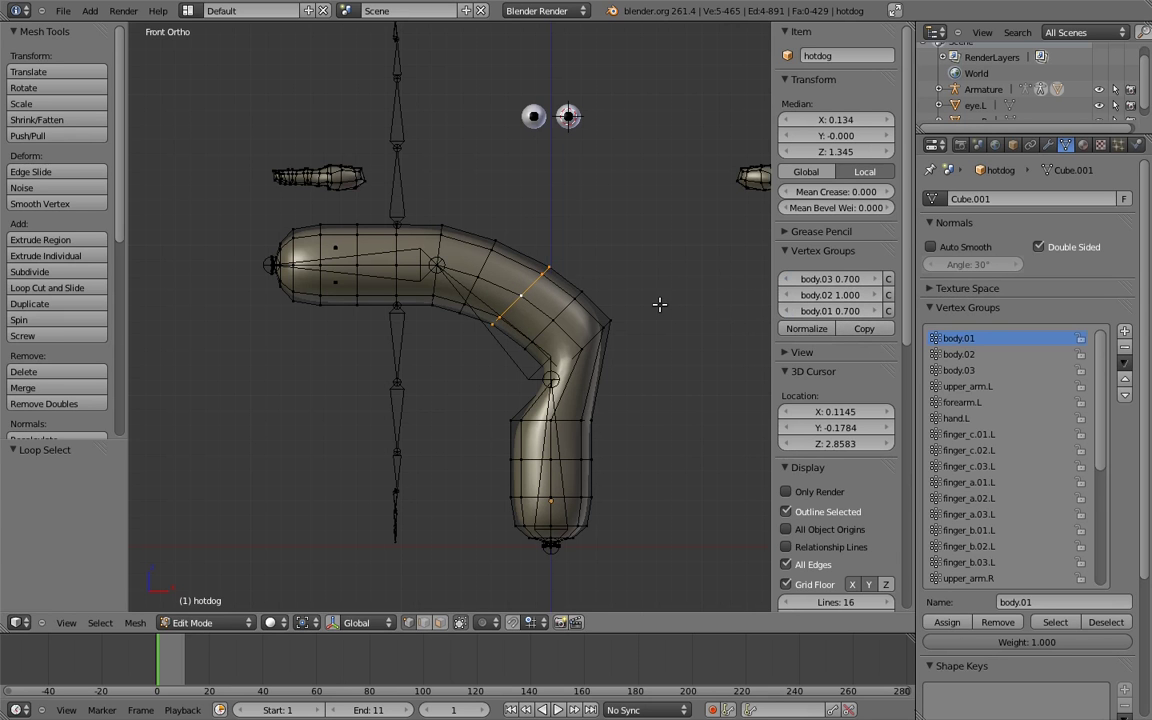
# Step: Raise the body.01 weight to 0.230 on the second-highest middle loop and copy the weights to its other vertices
pyautogui.keyDown('alt'); pyautogui.rightClick(480, 262); pyautogui.keyUp('alt')
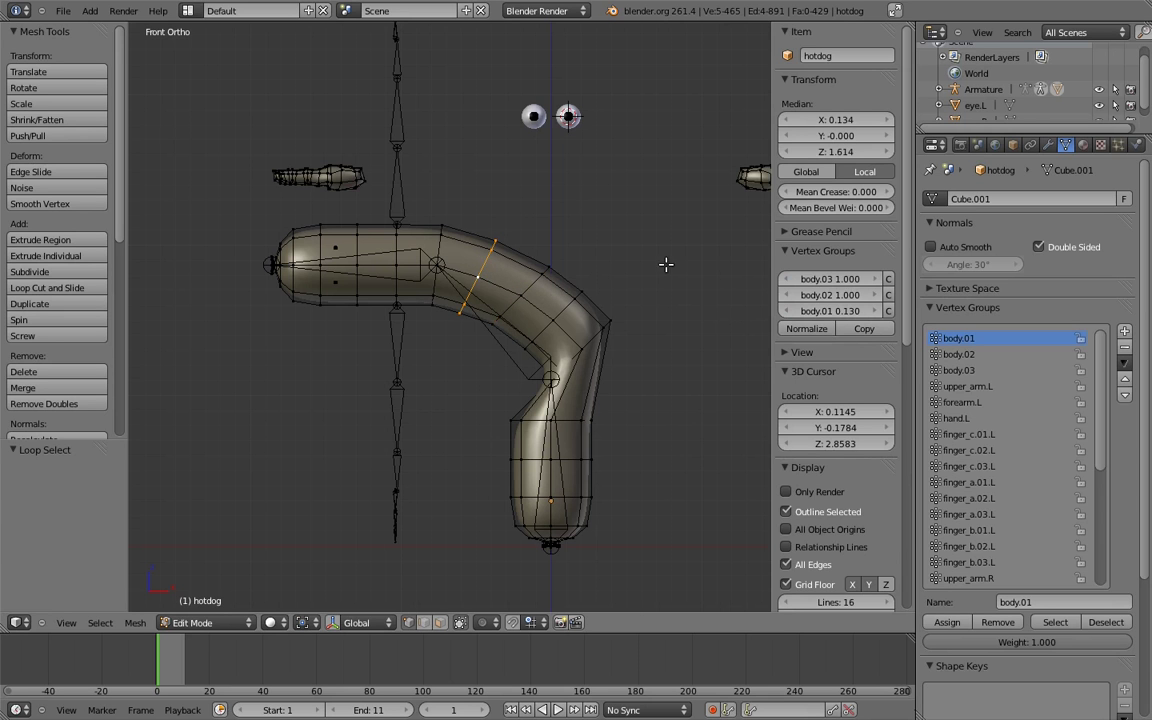
pyautogui.moveTo(855, 311); pyautogui.dragTo(879, 322)
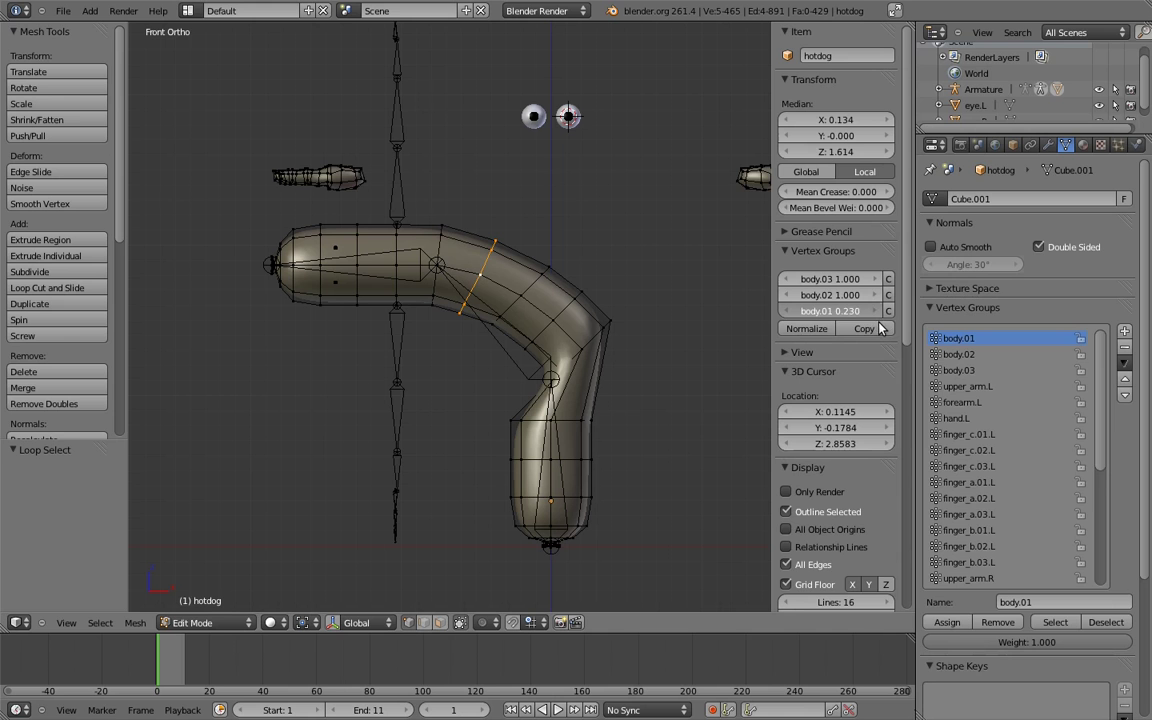
pyautogui.click(872, 331)
pyautogui.keyDown('shift'); pyautogui.moveTo(490, 256); pyautogui.dragTo(436, 292, button='middle'); pyautogui.keyUp('shift')
# Step: Set the body.02 weight to 0.250 on the uppermost middle loop
pyautogui.keyDown('alt'); pyautogui.rightClick(381, 275); pyautogui.keyUp('alt')
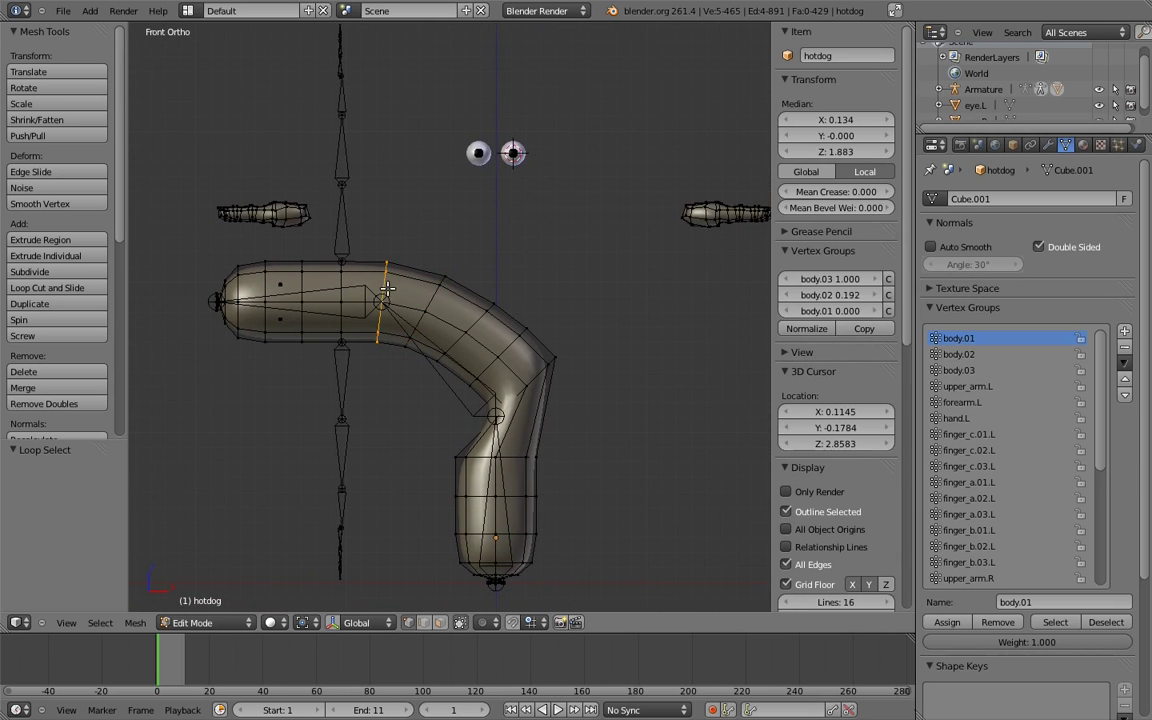
pyautogui.click(836, 295)
pyautogui.press('BackSpace')
pyautogui.write('.25')
pyautogui.press('Return')
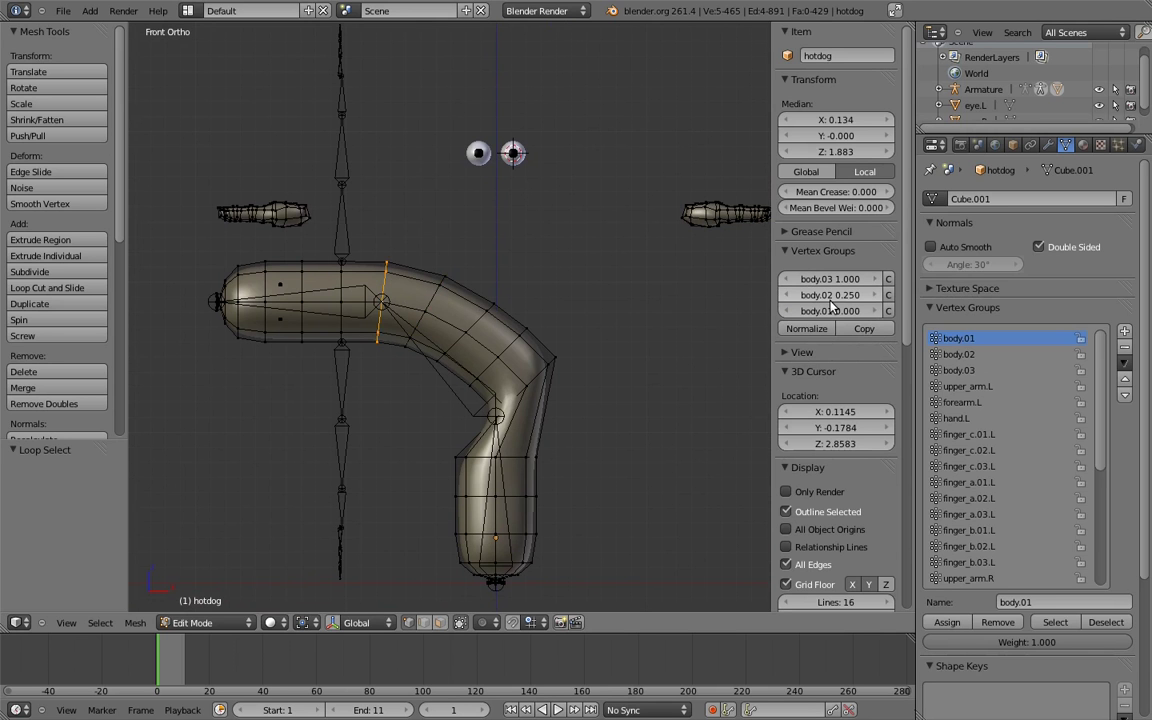
# Step: Set body.03 to 0.000 and body.02 to 0.250 on the lowest of the five middle loops and copy the weights across it
pyautogui.rightClick(535, 378)
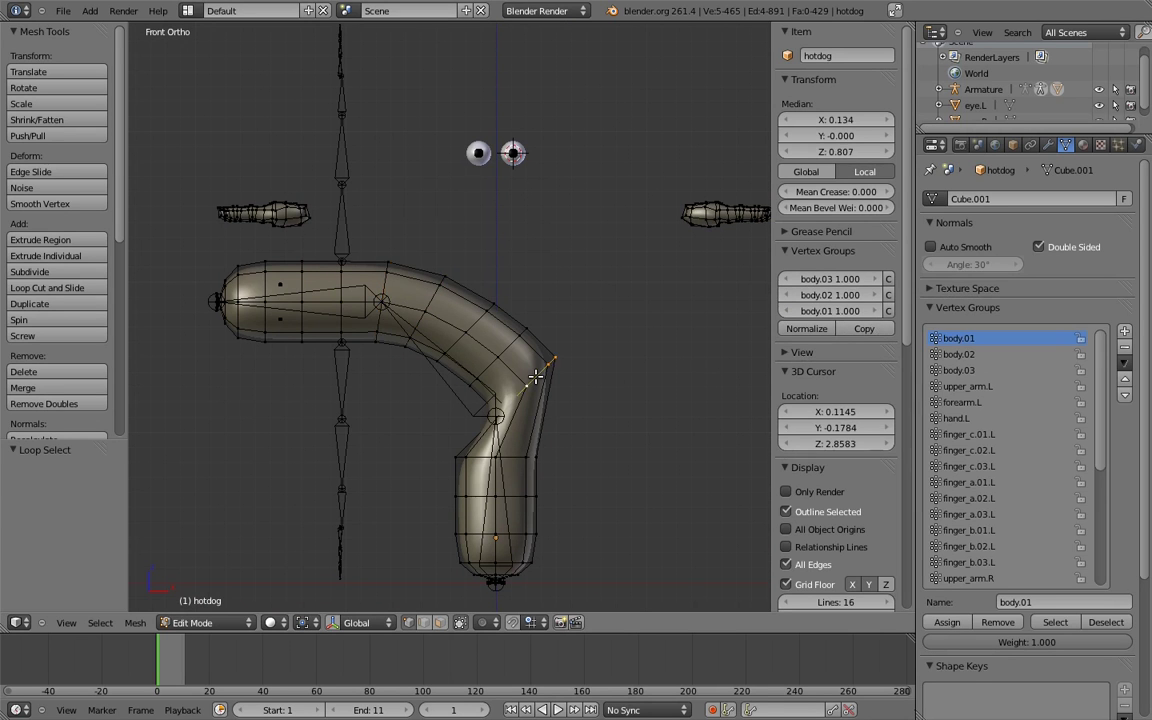
pyautogui.moveTo(854, 278); pyautogui.dragTo(330, 260)
pyautogui.click(855, 297)
pyautogui.press('BackSpace')
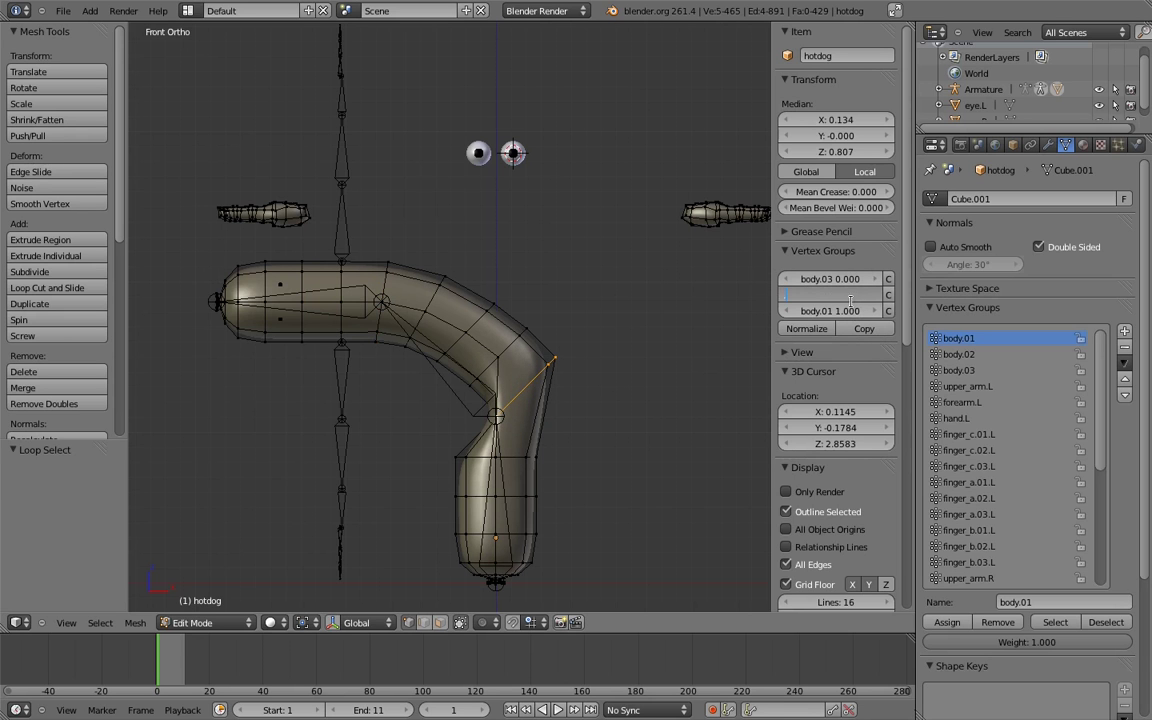
pyautogui.press('Return')
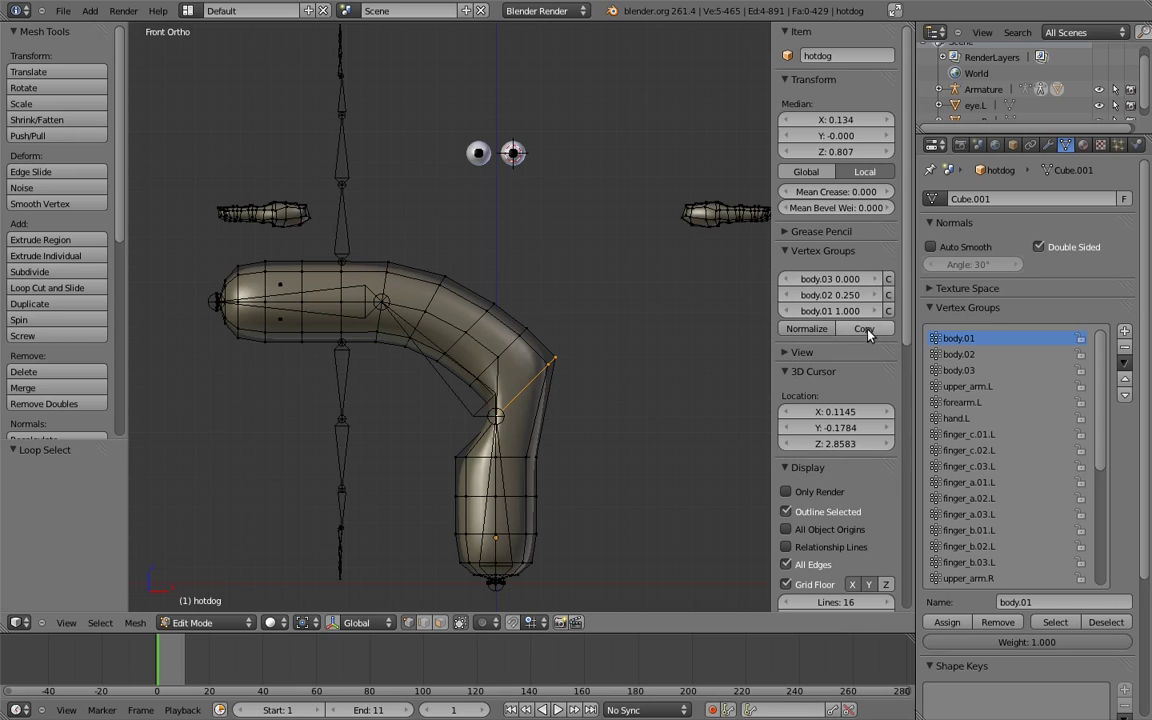
pyautogui.click(867, 330)
pyautogui.keyDown('shift'); pyautogui.moveTo(536, 346); pyautogui.dragTo(567, 368, button='middle'); pyautogui.keyUp('shift')
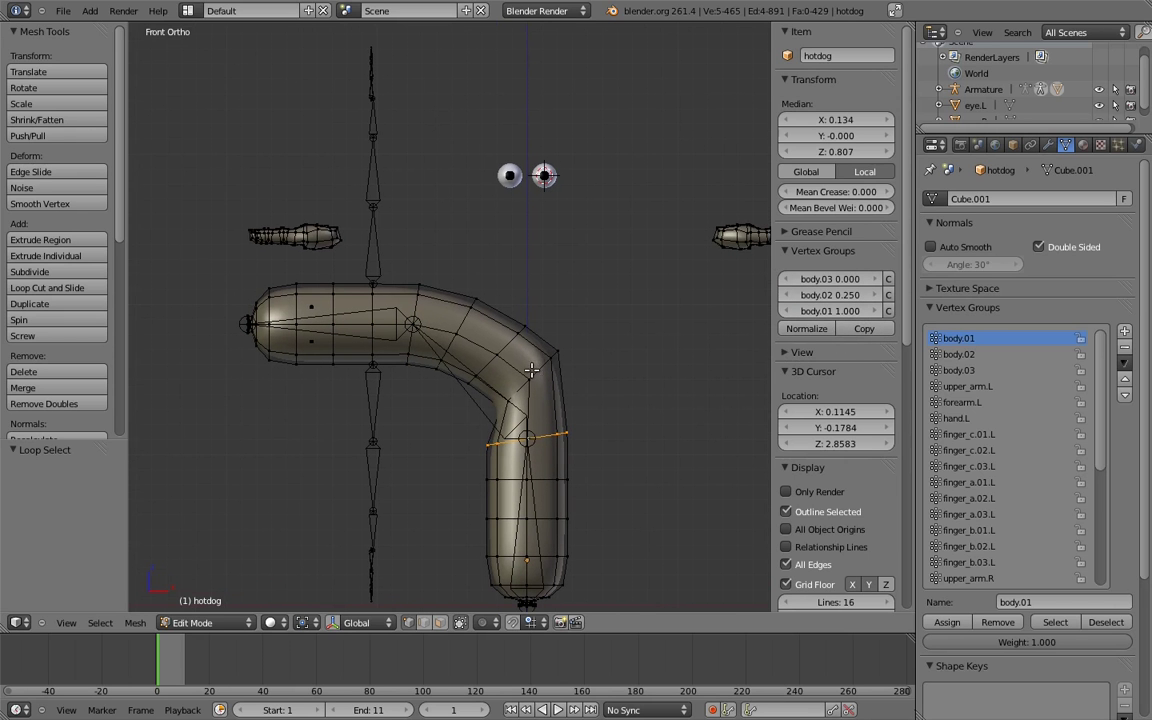
# Step: Set body.01 to 0.250 and body.02 to 0.9 on the second-highest middle loop
pyautogui.keyDown('alt'); pyautogui.rightClick(467, 322); pyautogui.keyUp('alt')
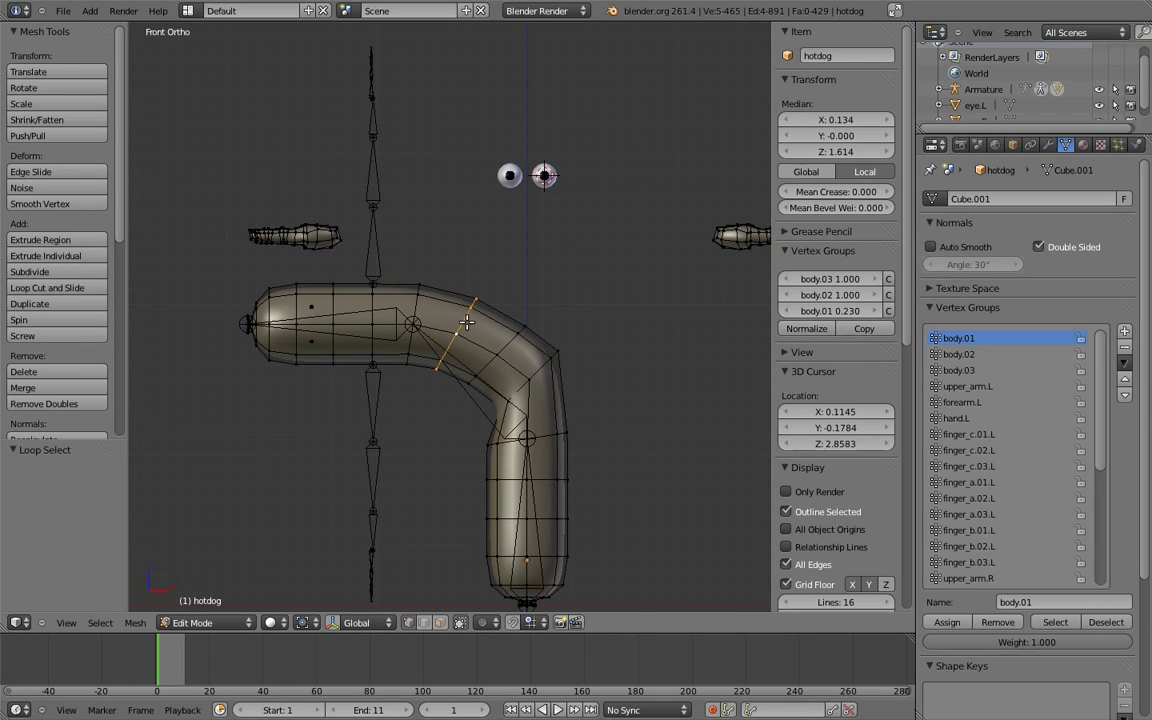
pyautogui.click(853, 313)
pyautogui.press('BackSpace')
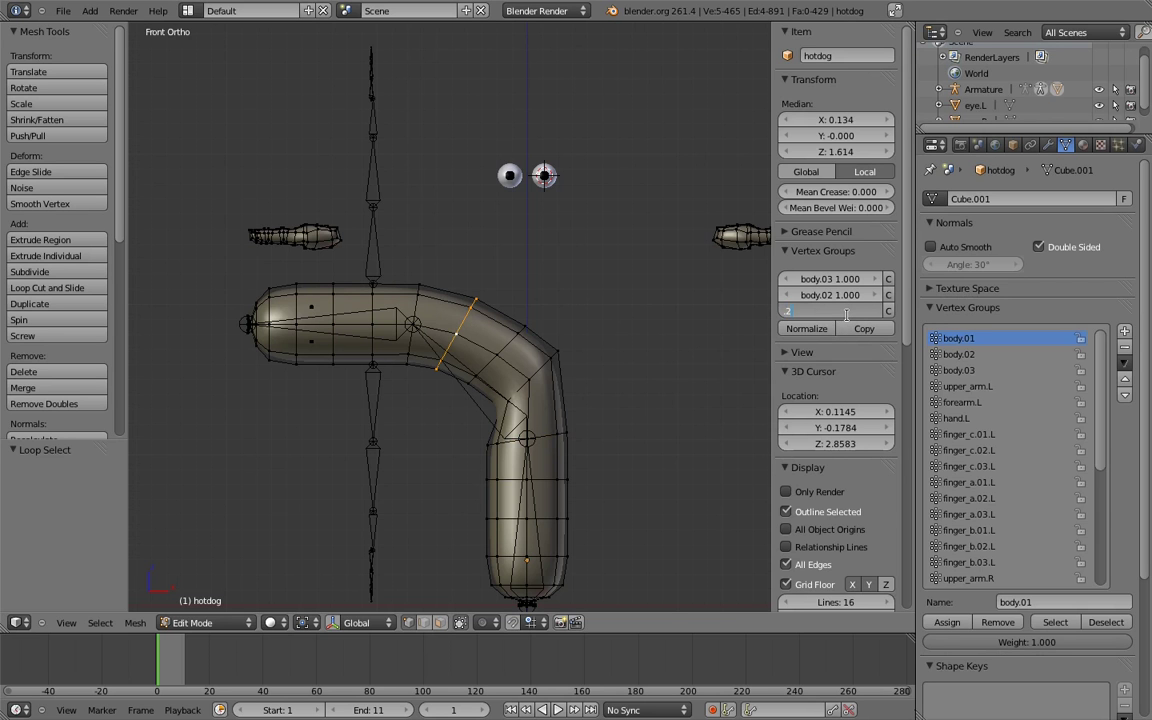
pyautogui.write('.25')
pyautogui.press('Return')
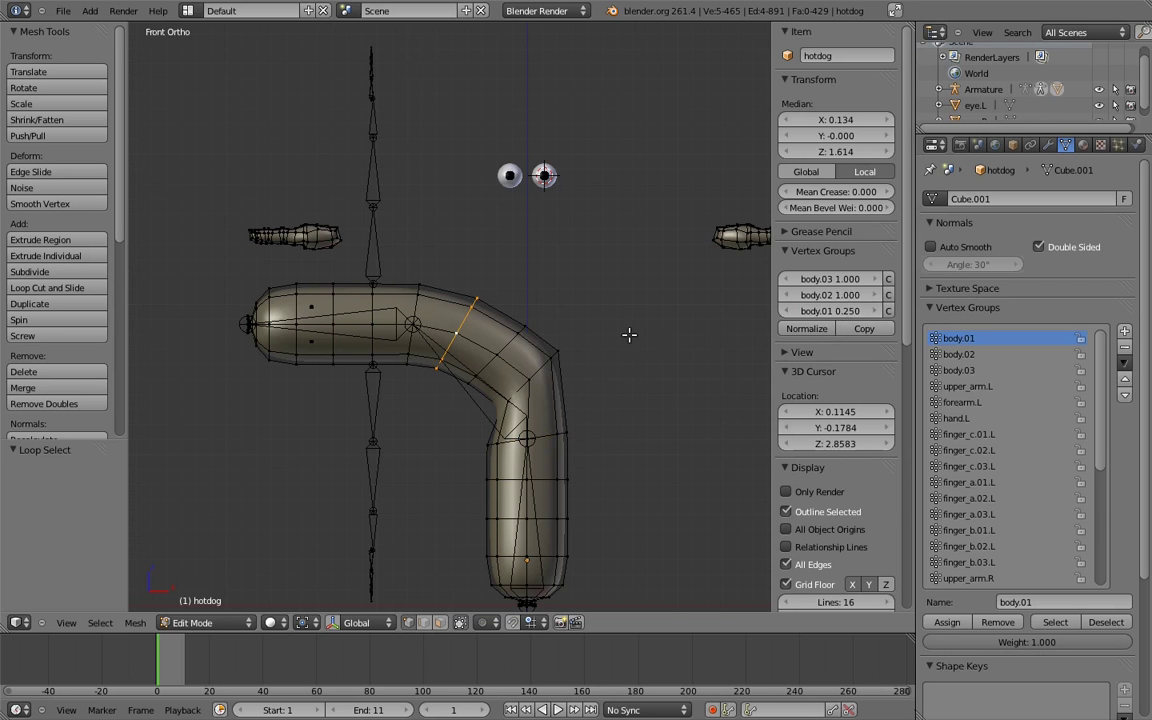
pyautogui.click(850, 295)
pyautogui.press('BackSpace')
pyautogui.write('.9')
pyautogui.press('Return')
# Step: Set body.02 to 0.900 and body.03 to 0.250 on the fourth middle loop and copy the weights to its other vertices
pyautogui.rightClick(545, 350)
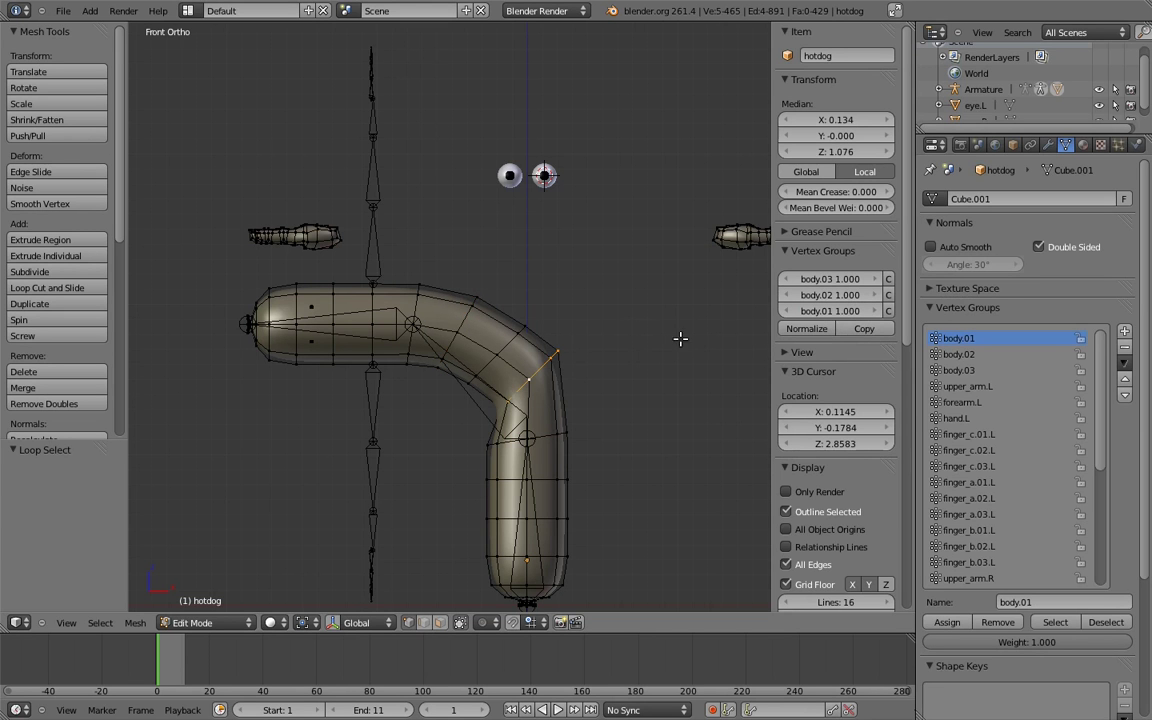
pyautogui.click(859, 297)
pyautogui.press('BackSpace')
pyautogui.write('.9')
pyautogui.press('Return')
pyautogui.moveTo(849, 280); pyautogui.dragTo(740, 277)
pyautogui.click(841, 279)
pyautogui.press('BackSpace')
pyautogui.press('Return')
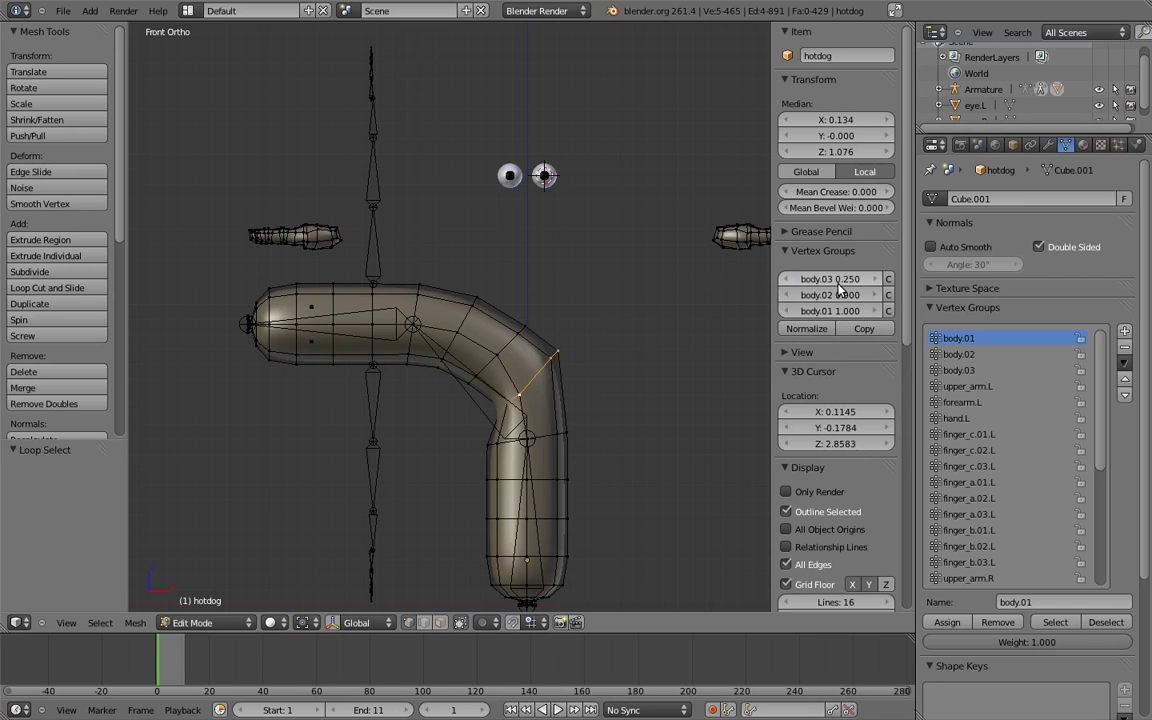
pyautogui.click(866, 329)
# Step: Leave mesh editing and test the deformation by rotating the body.02 and body.03 bones -45° each in Pose Mode
pyautogui.keyDown('shift'); pyautogui.moveTo(546, 342); pyautogui.dragTo(658, 301, button='middle'); pyautogui.keyUp('shift')
pyautogui.keyDown('shift'); pyautogui.moveTo(657, 300); pyautogui.dragTo(650, 321, button='middle'); pyautogui.keyUp('shift')
pyautogui.press('Tab')
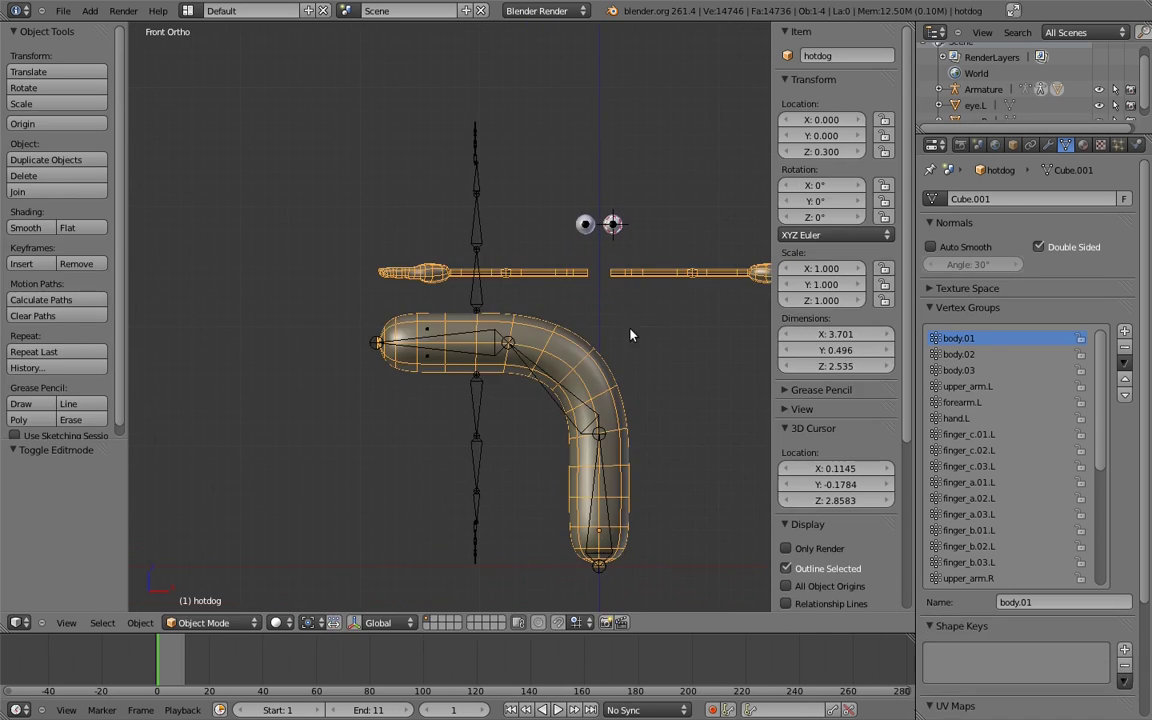
pyautogui.rightClick(501, 341)
pyautogui.rightClick(540, 365)
pyautogui.press('r')
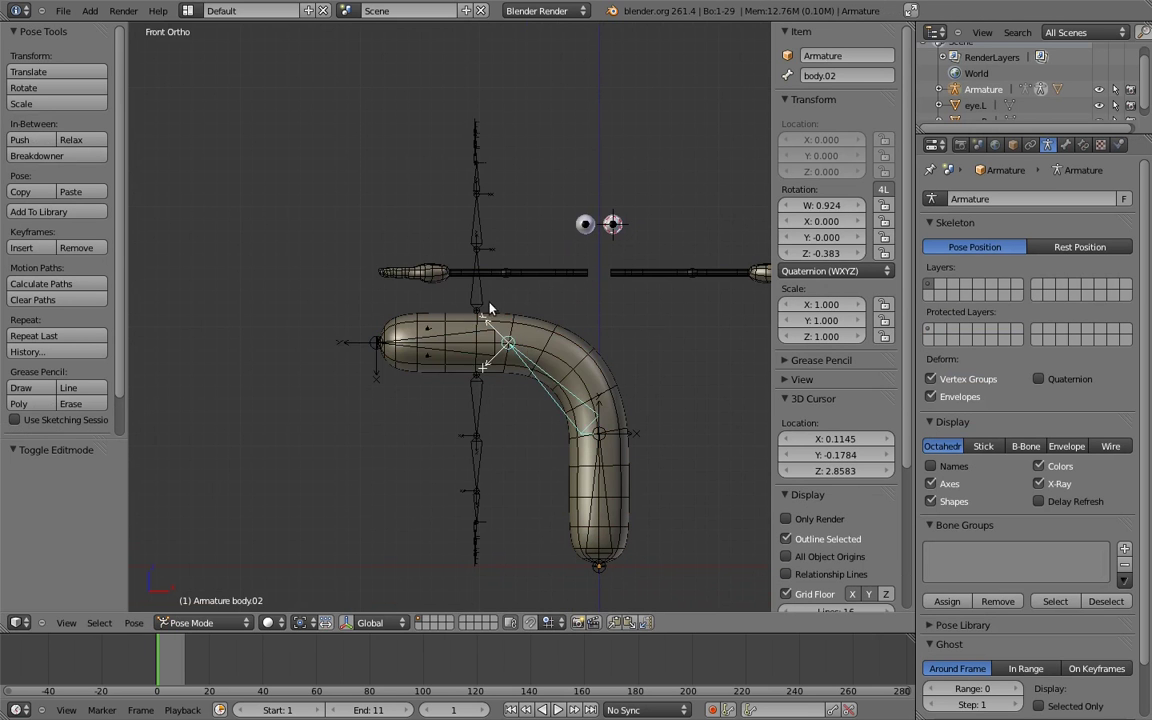
pyautogui.click(442, 414)
pyautogui.rightClick(395, 515)
pyautogui.press('r')
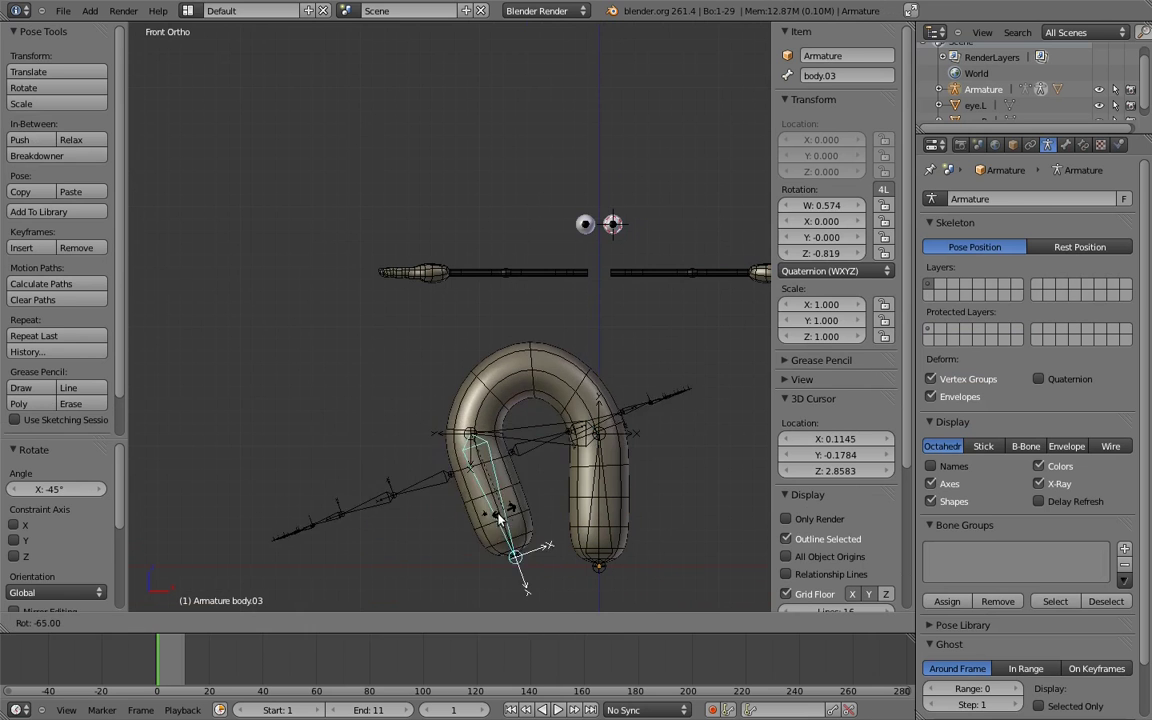
pyautogui.click(478, 527)
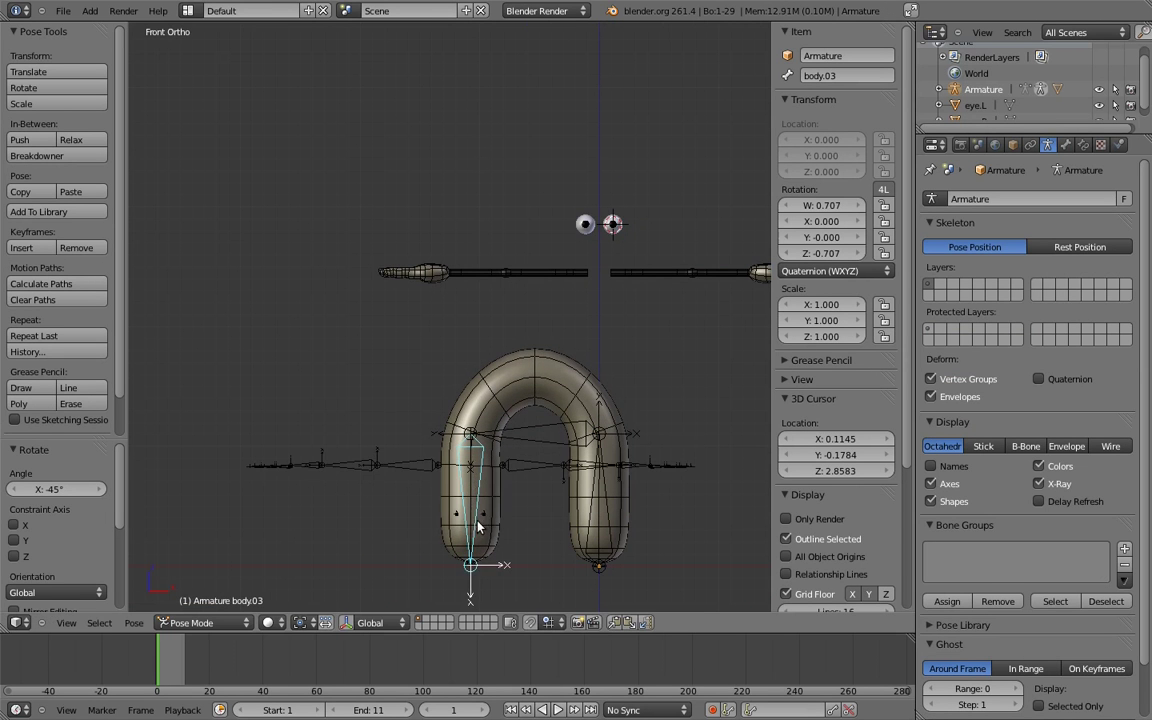
# Step: Select all bones, clear their rotations to restore the rest pose, and deselect them
pyautogui.keyDown('shift'); pyautogui.moveTo(543, 454); pyautogui.dragTo(533, 438, button='middle'); pyautogui.keyUp('shift')
pyautogui.scroll(-1, 533, 438)
pyautogui.press('a')
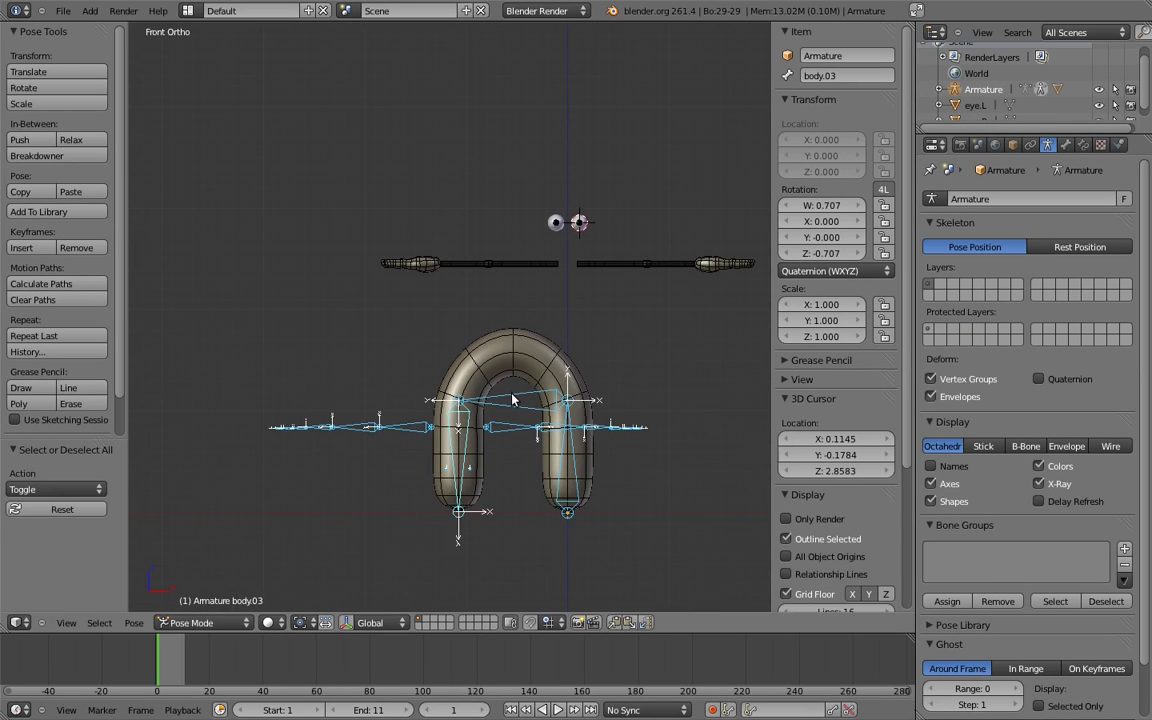
pyautogui.hotkey('alt', 'r')
pyautogui.press('a')
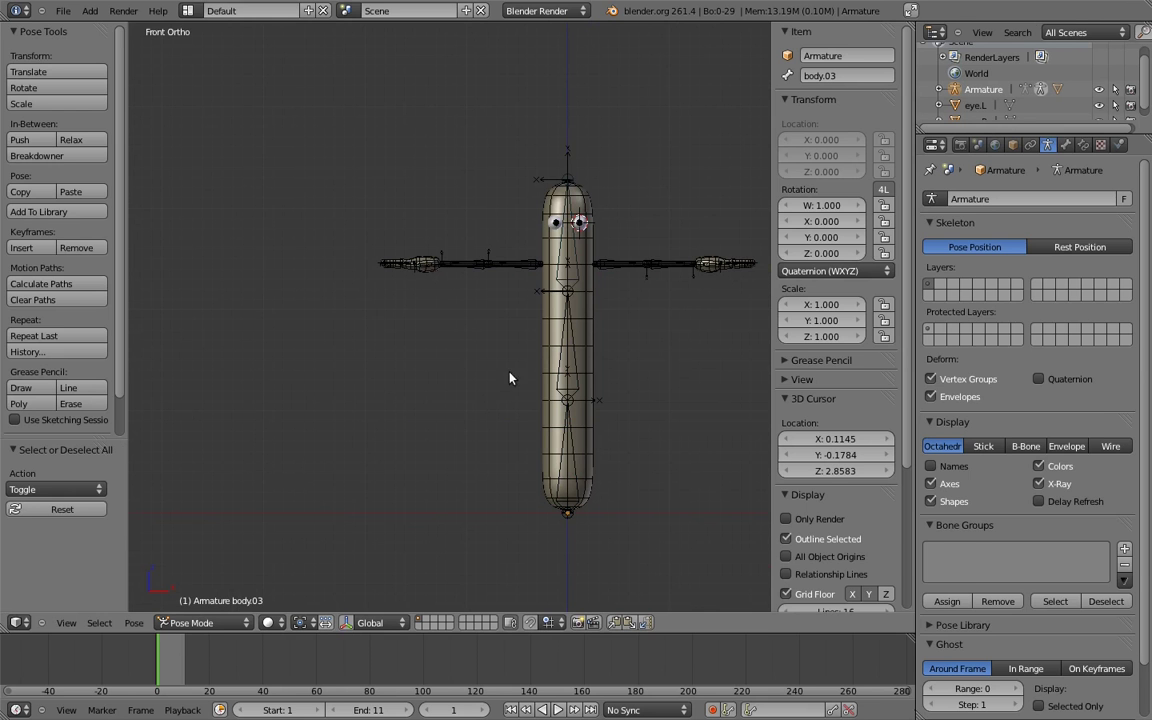
# Step: Return to editing the hotdog mesh, reveal its hidden arm geometry and deselect everything
pyautogui.hotkey('ctrl', 'Tab')
pyautogui.rightClick(591, 314)
pyautogui.press('Tab')
pyautogui.keyDown('shift'); pyautogui.moveTo(595, 313); pyautogui.dragTo(537, 355, button='middle'); pyautogui.keyUp('shift')
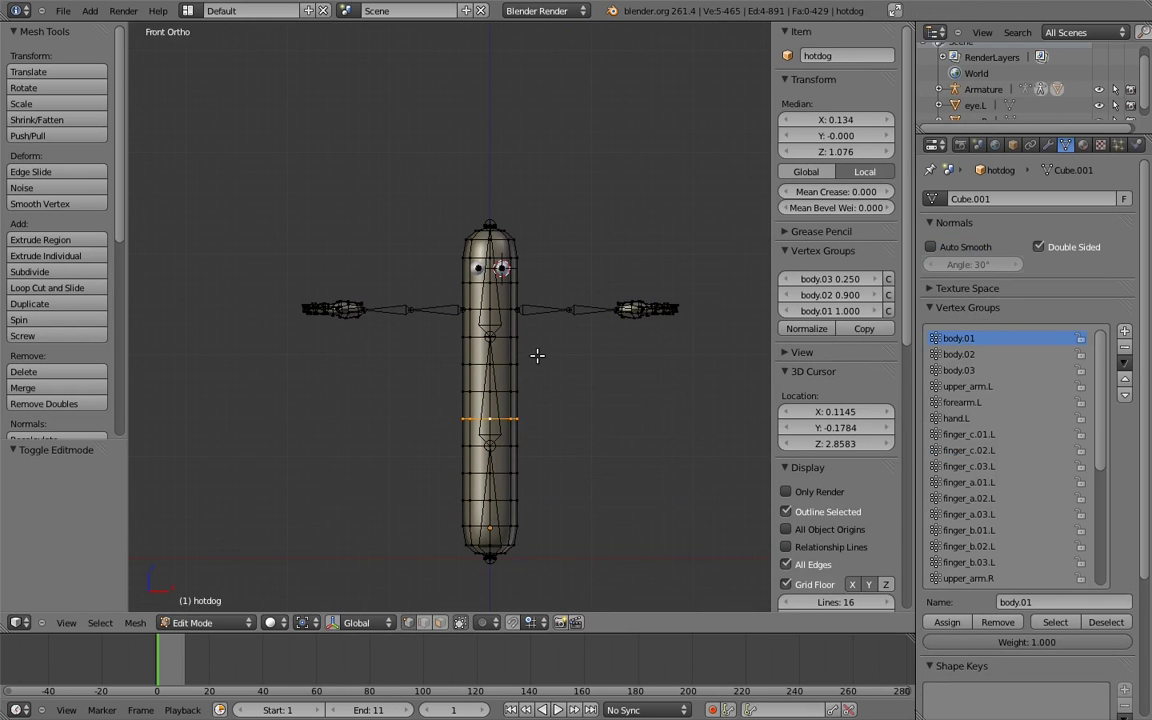
pyautogui.hotkey('alt', 'h')
pyautogui.press('a')
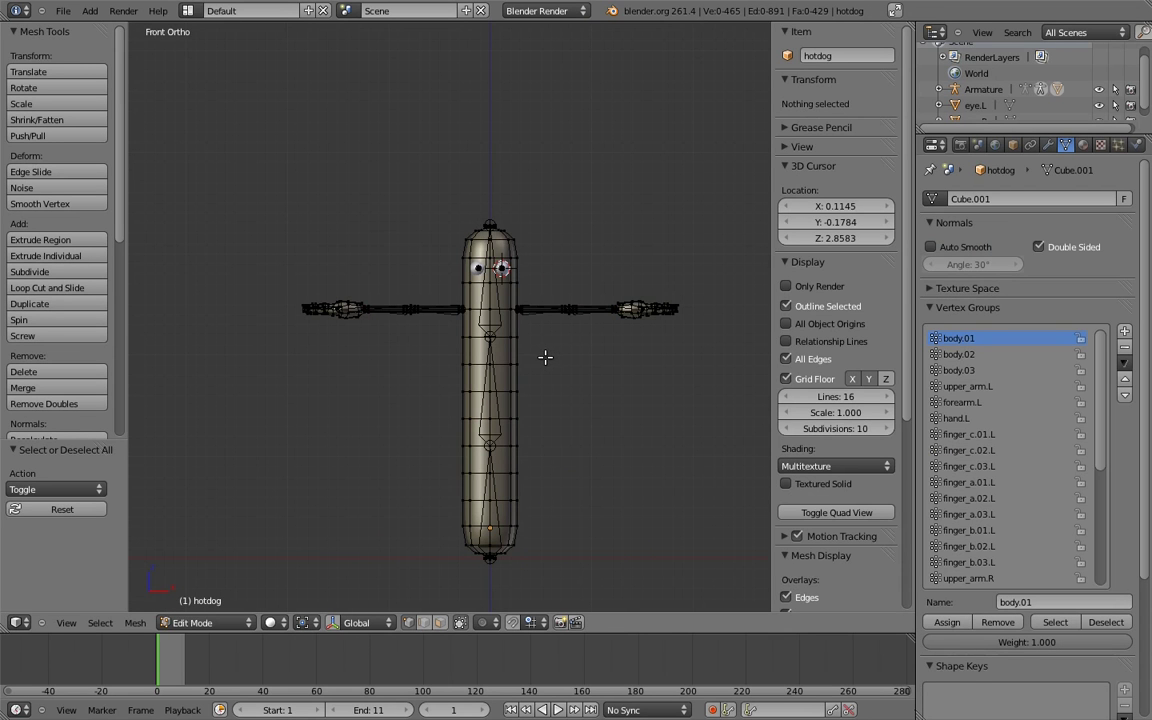
# Step: Leave mesh editing and rotate the upper_arm.L bone 60° downward in Pose Mode
pyautogui.keyDown('shift'); pyautogui.moveTo(560, 235); pyautogui.dragTo(598, 302, button='middle'); pyautogui.keyUp('shift')
pyautogui.keyDown('shift'); pyautogui.moveTo(595, 260); pyautogui.dragTo(475, 257, button='middle'); pyautogui.keyUp('shift')
pyautogui.scroll(3, 476, 311)
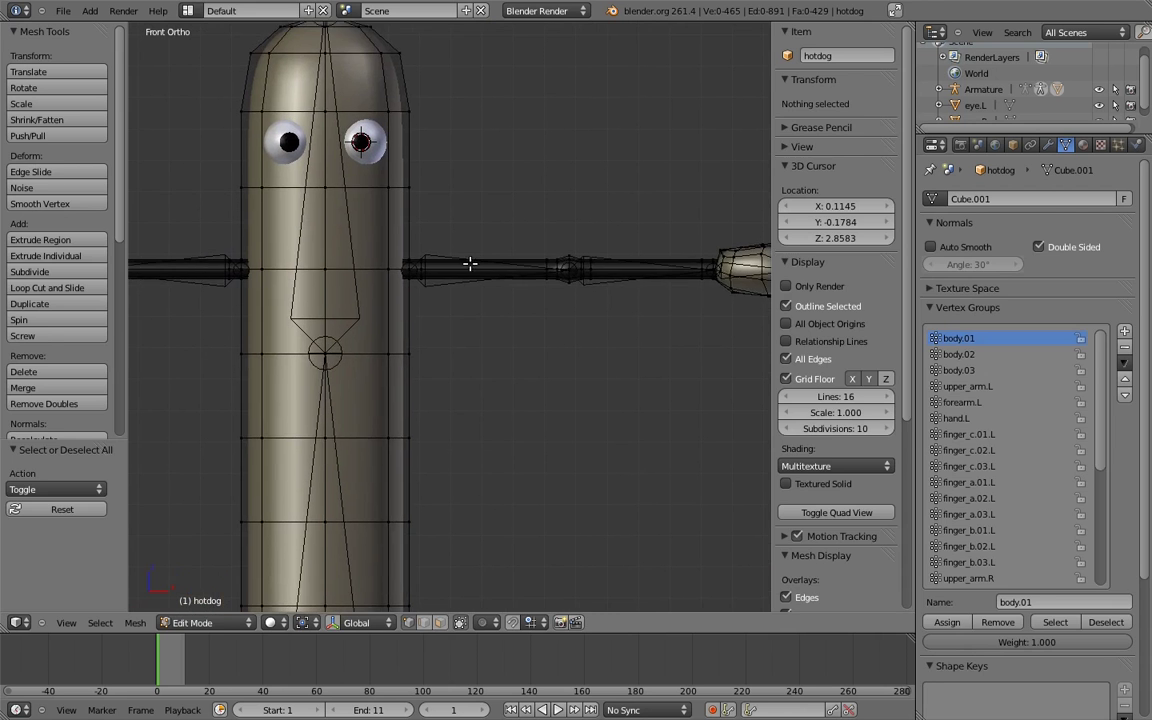
pyautogui.press('Tab')
pyautogui.rightClick(452, 260)
pyautogui.press('r')
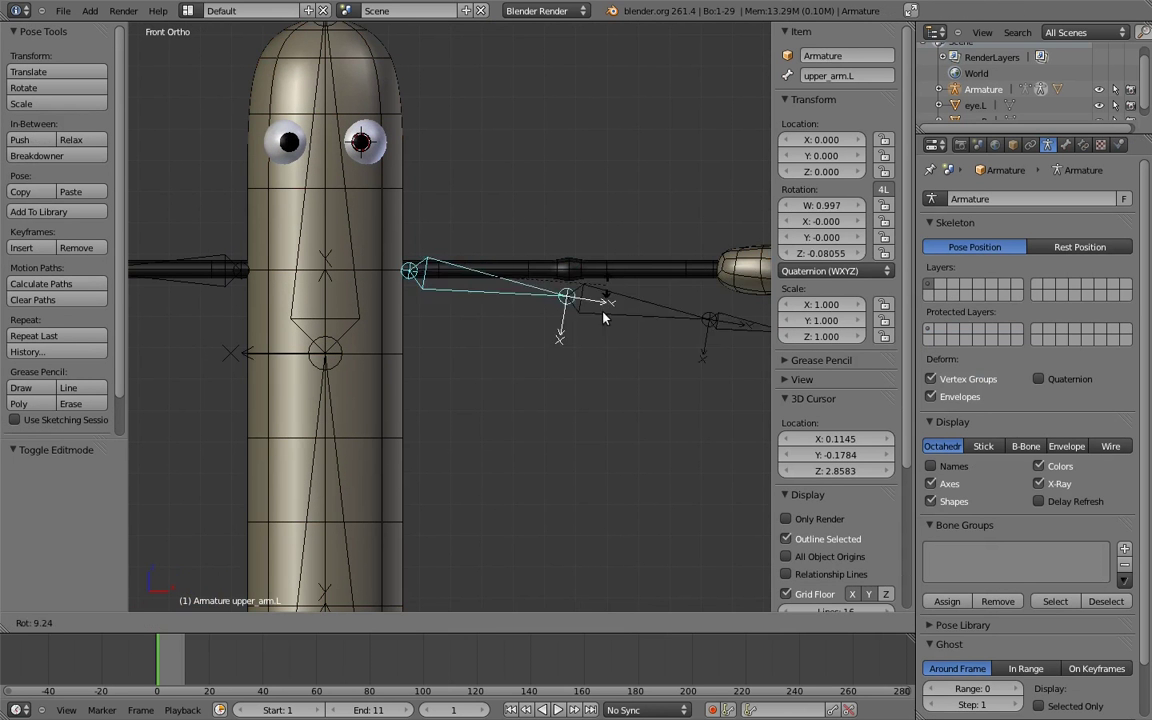
pyautogui.click(466, 396)
pyautogui.scroll(1, 515, 345)
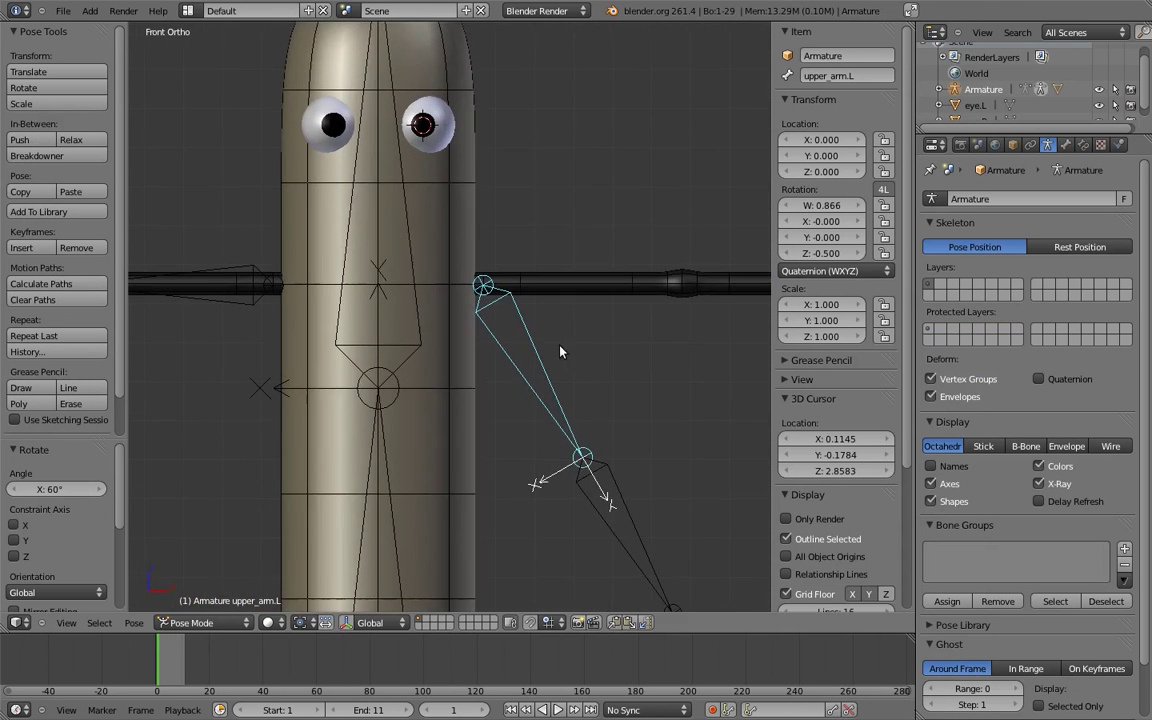
# Step: In wireframe, box-select the mesh's left upper arm from past the shoulder to the elbow and assign it to upper_arm.L with weight 1.000
pyautogui.rightClick(561, 289)
pyautogui.press('Tab')
pyautogui.scroll(5, 540, 300)
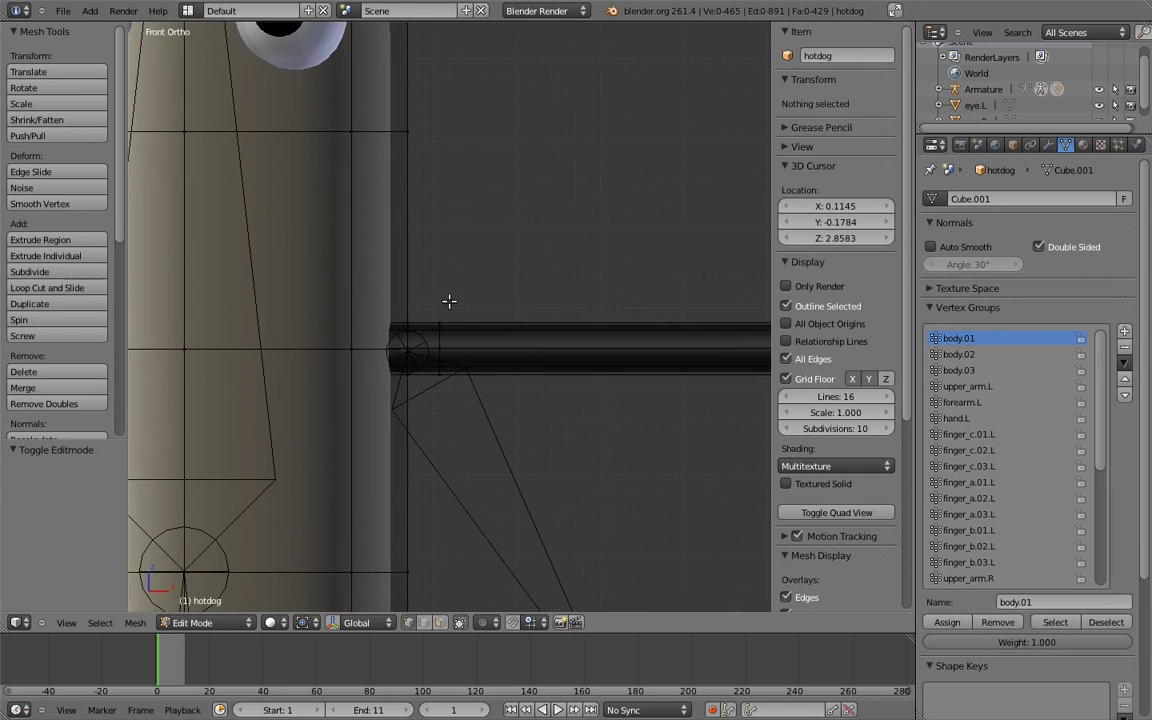
pyautogui.press('z')
pyautogui.scroll(-3, 339, 267)
pyautogui.rightClick(357, 277)
pyautogui.press('b')
pyautogui.moveTo(350, 253); pyautogui.dragTo(622, 359)
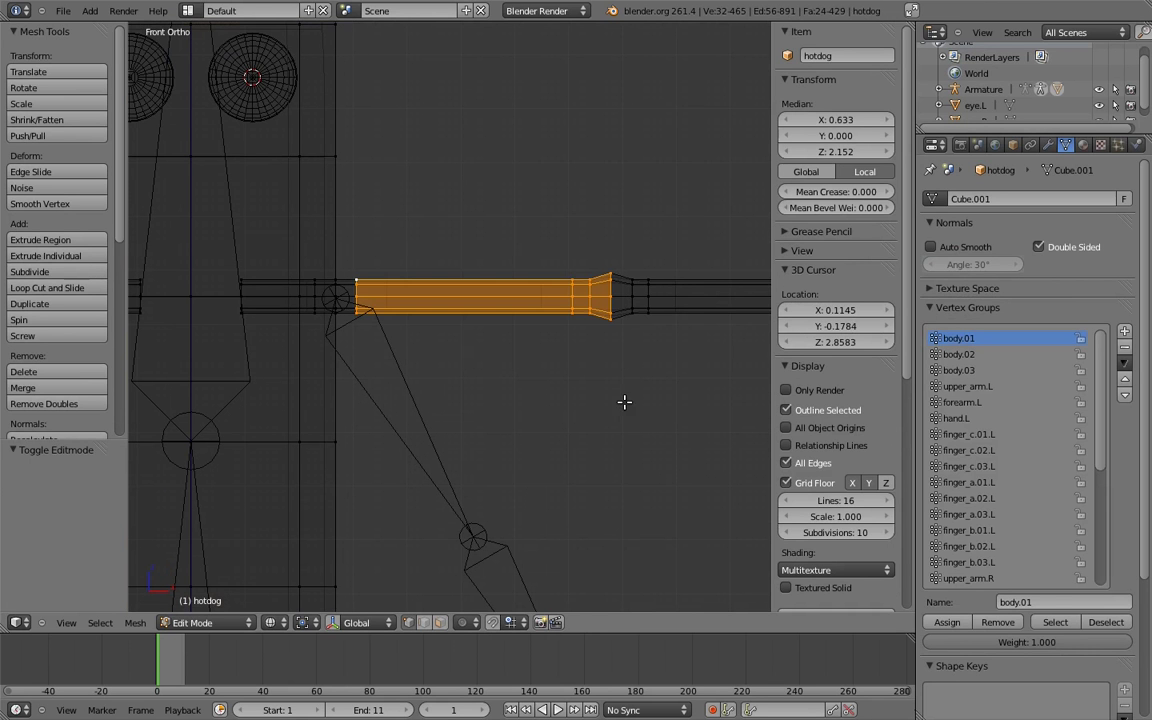
pyautogui.click(948, 625)
pyautogui.moveTo(537, 355)
pyautogui.keyDown('shift'); pyautogui.mouseDown(button='middle')
pyautogui.moveTo(530, 373)
pyautogui.moveTo(636, 418)
pyautogui.moveTo(536, 373)
pyautogui.mouseUp(button='middle'); pyautogui.keyUp('shift')
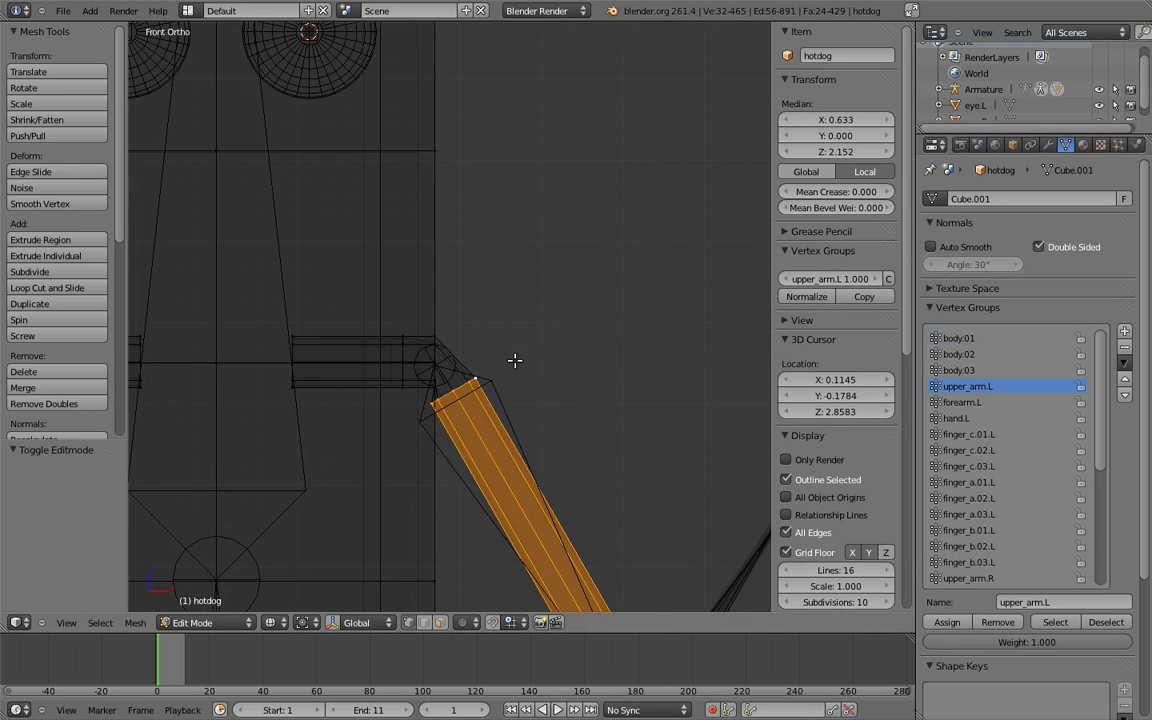
# Step: Box-select the arm sections inside the body on both sides and assign them to body.03 with weight 1.000
pyautogui.rightClick(290, 332)
pyautogui.press('b')
pyautogui.moveTo(265, 300); pyautogui.dragTo(442, 392)
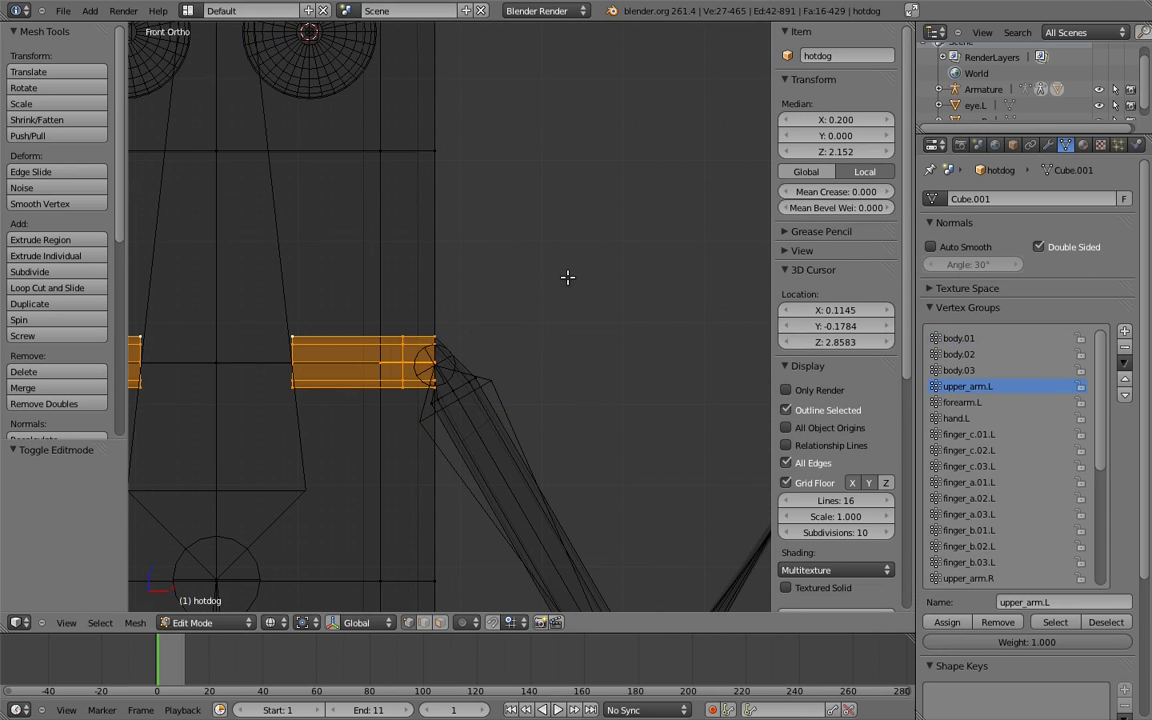
pyautogui.scroll(-3, 535, 300)
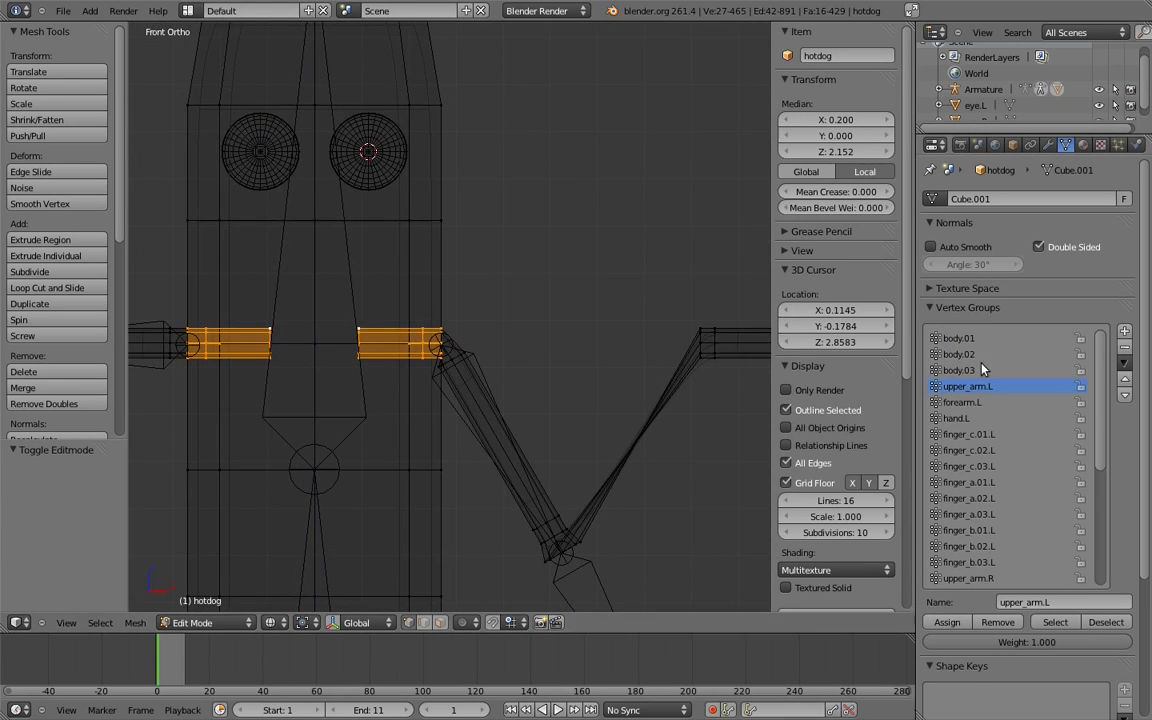
pyautogui.click(947, 623)
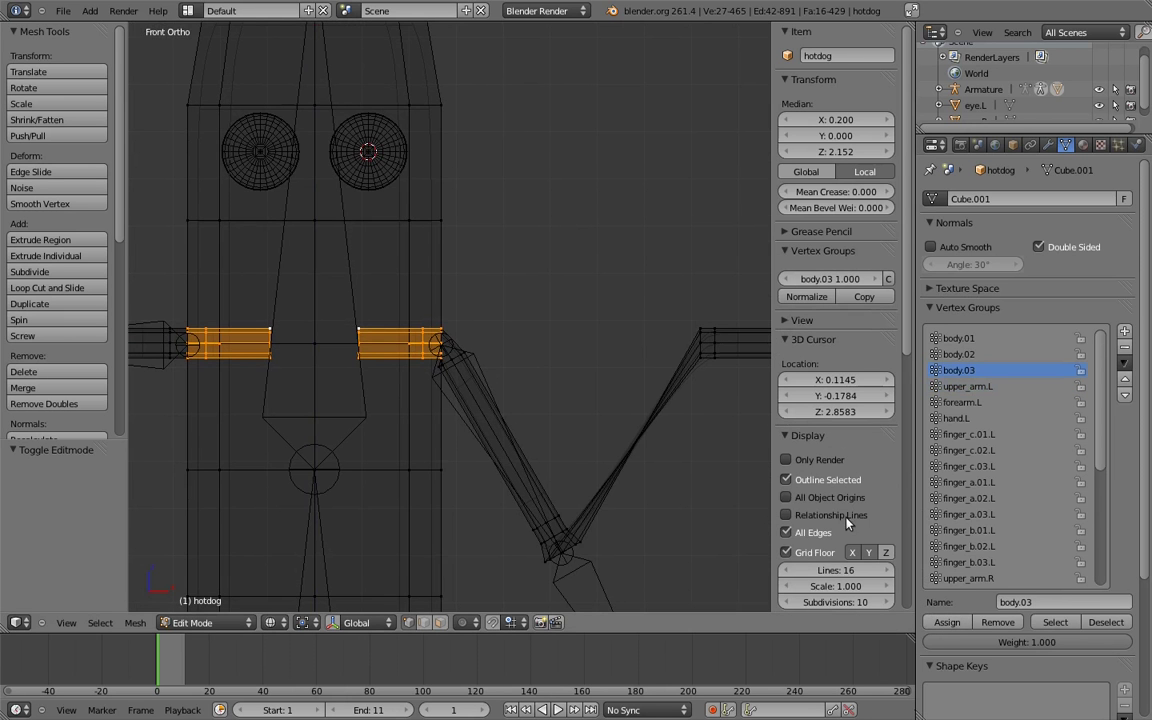
# Step: Select the shoulder edge loop at the start of the upper arm and also assign it to body.03 with weight 1.000
pyautogui.scroll(4, 437, 347)
pyautogui.keyDown('alt'); pyautogui.rightClick(463, 411); pyautogui.keyUp('alt')
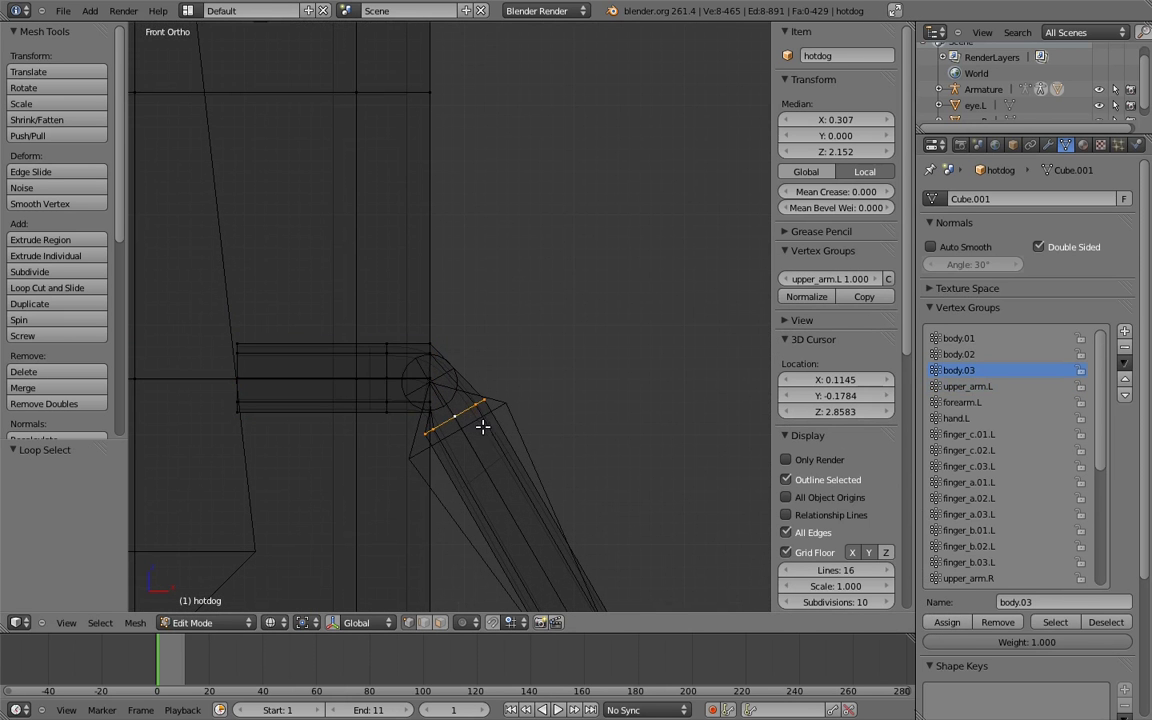
pyautogui.click(949, 618)
pyautogui.keyDown('shift'); pyautogui.moveTo(596, 490); pyautogui.dragTo(524, 419, button='middle'); pyautogui.keyUp('shift')
pyautogui.keyDown('ctrl'); pyautogui.moveTo(524, 419); pyautogui.dragTo(524, 266, button='middle'); pyautogui.keyUp('ctrl')
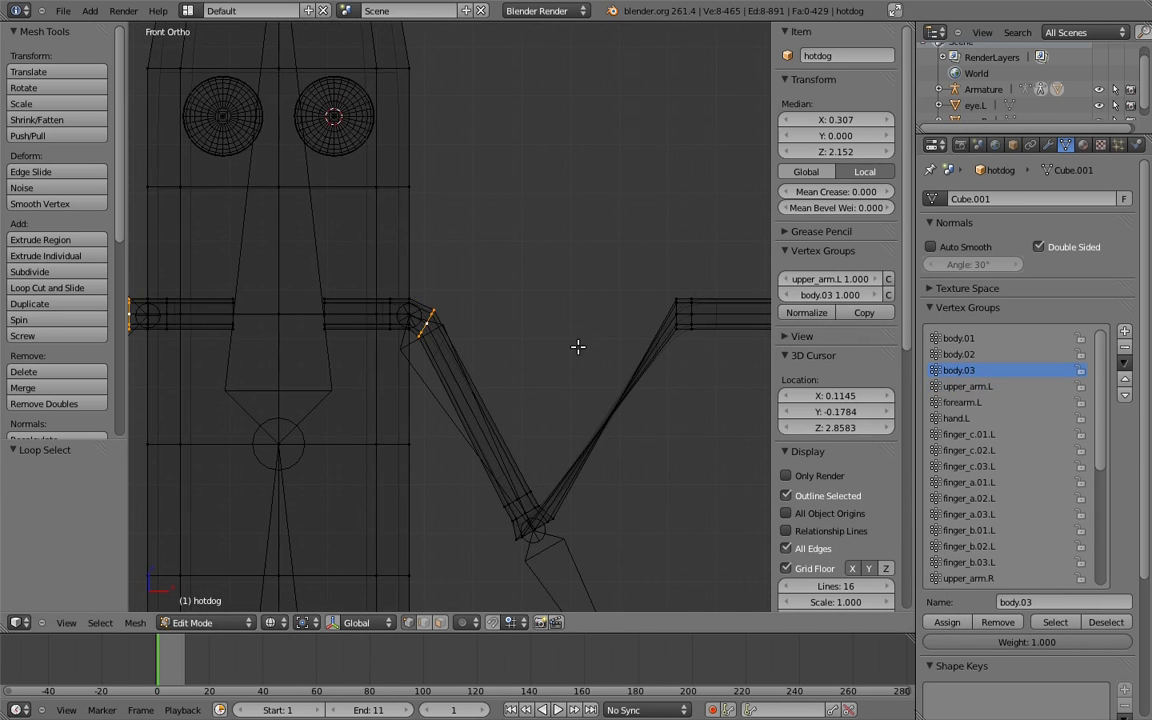
# Step: Leave mesh editing, try rotating the upper_arm.L bone to check the shoulder, and clear its rotation
pyautogui.keyDown('shift'); pyautogui.moveTo(582, 350); pyautogui.dragTo(504, 322, button='middle'); pyautogui.keyUp('shift')
pyautogui.scroll(1, 535, 354)
pyautogui.keyDown('shift'); pyautogui.moveTo(552, 411); pyautogui.dragTo(598, 334, button='middle'); pyautogui.keyUp('shift')
pyautogui.press('Tab')
pyautogui.rightClick(426, 349)
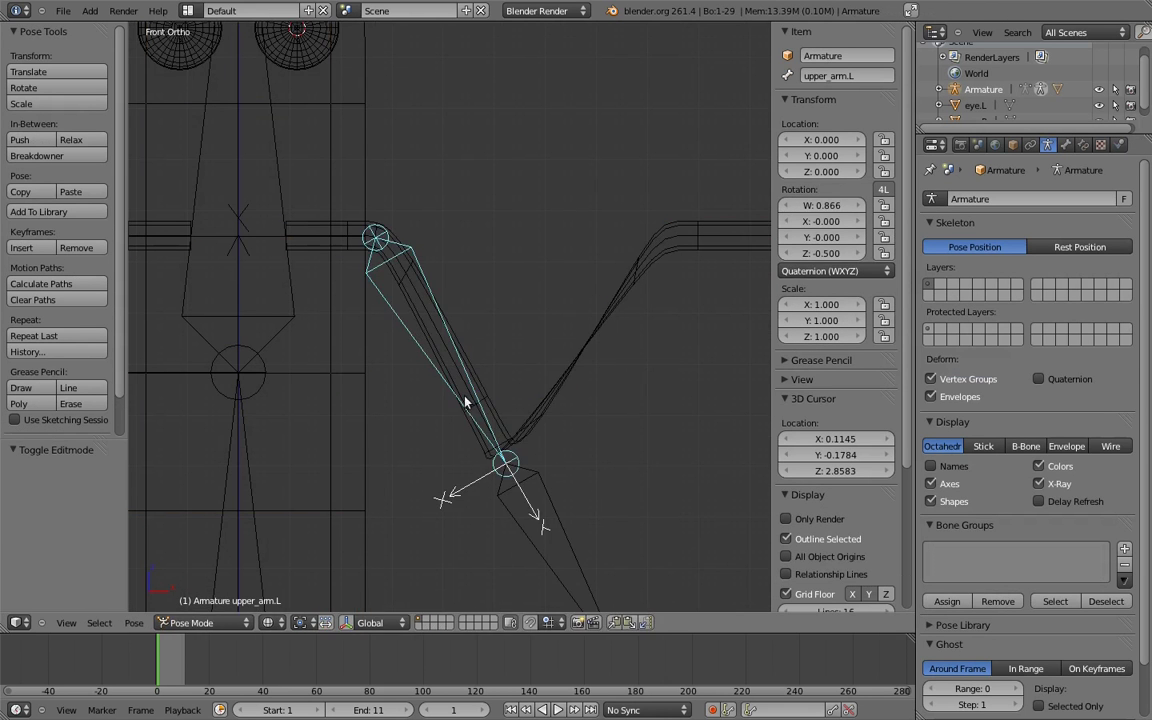
pyautogui.press('r')
pyautogui.rightClick(559, 312)
pyautogui.hotkey('alt', 'r')
# Step: In the top view, rotate the forearm.L bone about 90° toward the character's front
pyautogui.keyDown('shift'); pyautogui.moveTo(646, 271); pyautogui.dragTo(515, 343, button='middle'); pyautogui.keyUp('shift')
pyautogui.rightClick(576, 338)
pyautogui.press('KP_7')
pyautogui.keyDown('ctrl'); pyautogui.moveTo(607, 366); pyautogui.dragTo(620, 238, button='middle'); pyautogui.keyUp('ctrl')
pyautogui.keyDown('shift'); pyautogui.moveTo(620, 238); pyautogui.dragTo(598, 283, button='middle'); pyautogui.keyUp('shift')
pyautogui.press('r')
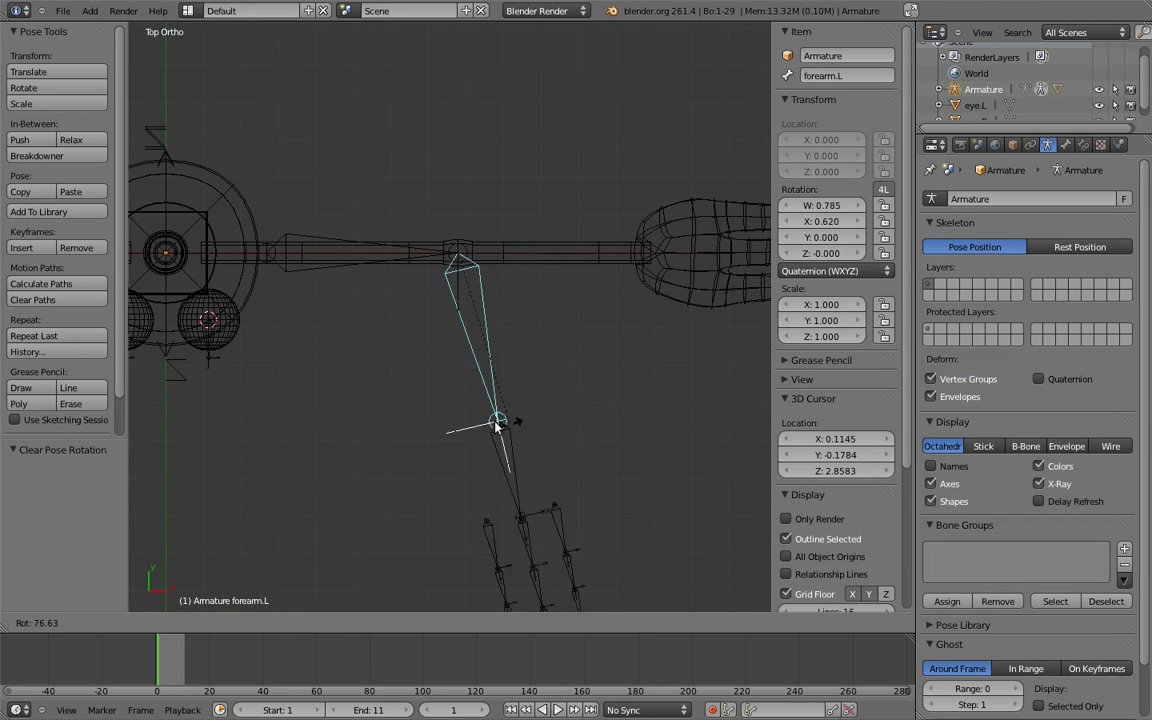
pyautogui.click(465, 432)
# Step: Return to mesh editing, box-select the forearm from the elbow to just before the wrist, and assign it to forearm.L with weight 1.000
pyautogui.moveTo(510, 300)
pyautogui.keyDown('shift'); pyautogui.mouseDown(button='middle')
pyautogui.moveTo(565, 377)
pyautogui.moveTo(593, 318)
pyautogui.moveTo(522, 305)
pyautogui.mouseUp(button='middle'); pyautogui.keyUp('shift')
pyautogui.rightClick(593, 318)
pyautogui.press('Tab')
pyautogui.scroll(1, 500, 298)
pyautogui.rightClick(483, 290)
pyautogui.press('b')
pyautogui.moveTo(476, 265); pyautogui.dragTo(728, 380)
pyautogui.keyDown('shift'); pyautogui.moveTo(728, 380); pyautogui.dragTo(588, 418, button='middle'); pyautogui.keyUp('shift')
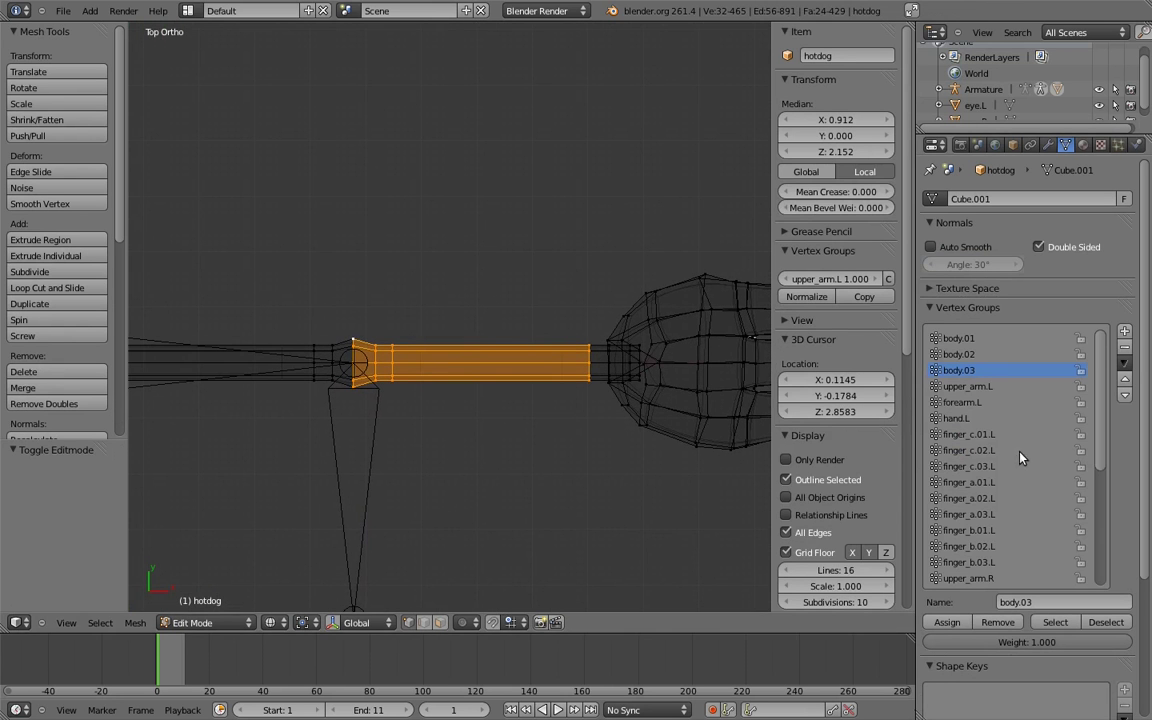
pyautogui.click(950, 622)
# Step: Leave mesh editing and test-rotate the forearm.L bone in Pose Mode to examine the elbow deformation
pyautogui.keyDown('shift'); pyautogui.moveTo(455, 388); pyautogui.dragTo(578, 346, button='middle'); pyautogui.keyUp('shift')
pyautogui.press('Tab')
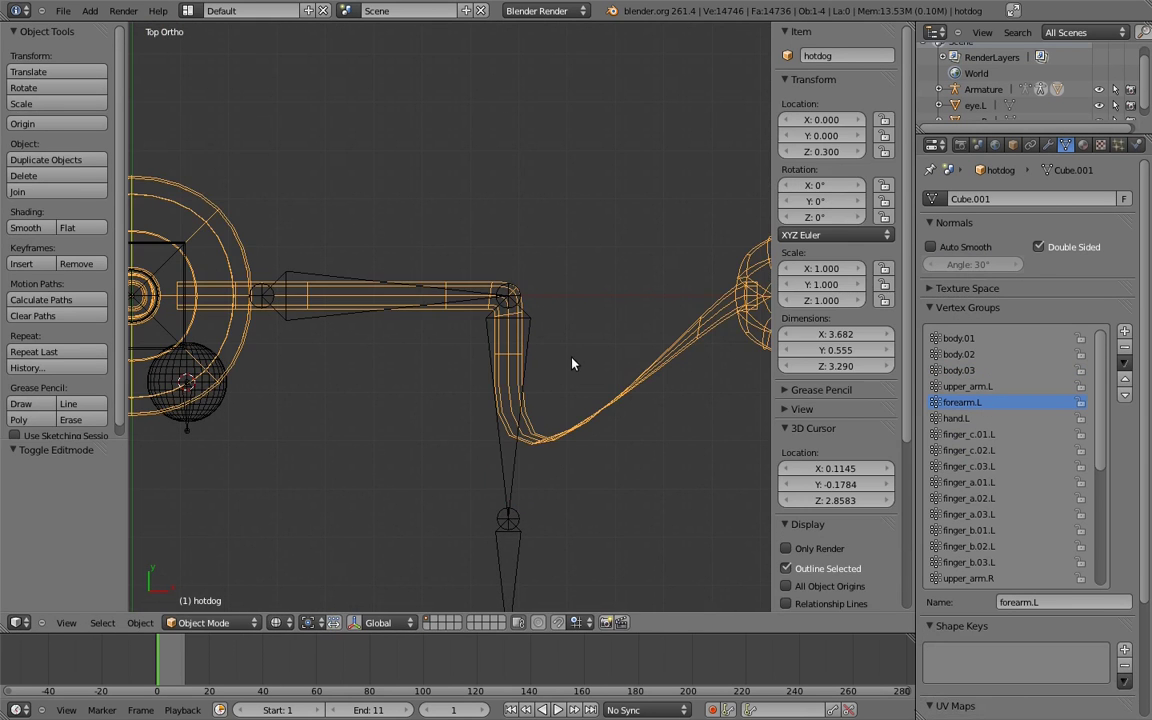
pyautogui.rightClick(511, 440)
pyautogui.hotkey('ctrl', 'Tab')
pyautogui.press('r')
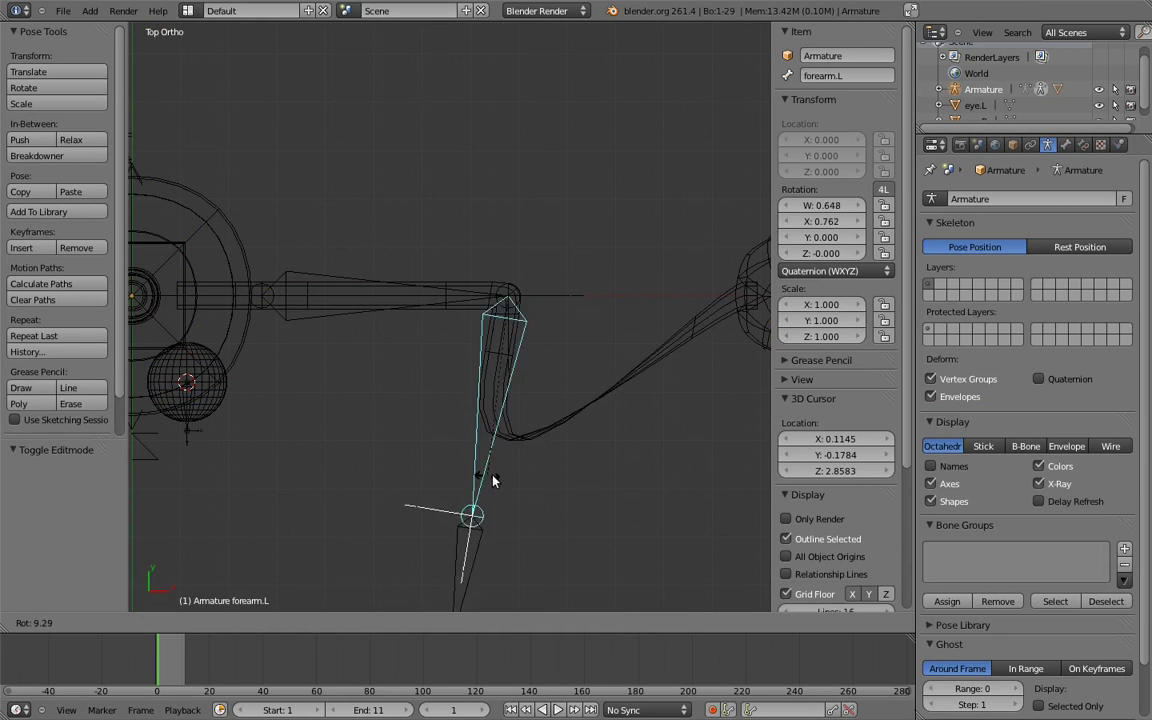
pyautogui.rightClick(556, 440)
# Step: Return to the armature and clear the forearm.L bone's rotation
pyautogui.keyDown('shift'); pyautogui.moveTo(664, 347); pyautogui.dragTo(563, 367, button='middle'); pyautogui.keyUp('shift')
pyautogui.rightClick(598, 349)
pyautogui.press('Tab')
pyautogui.press('Tab')
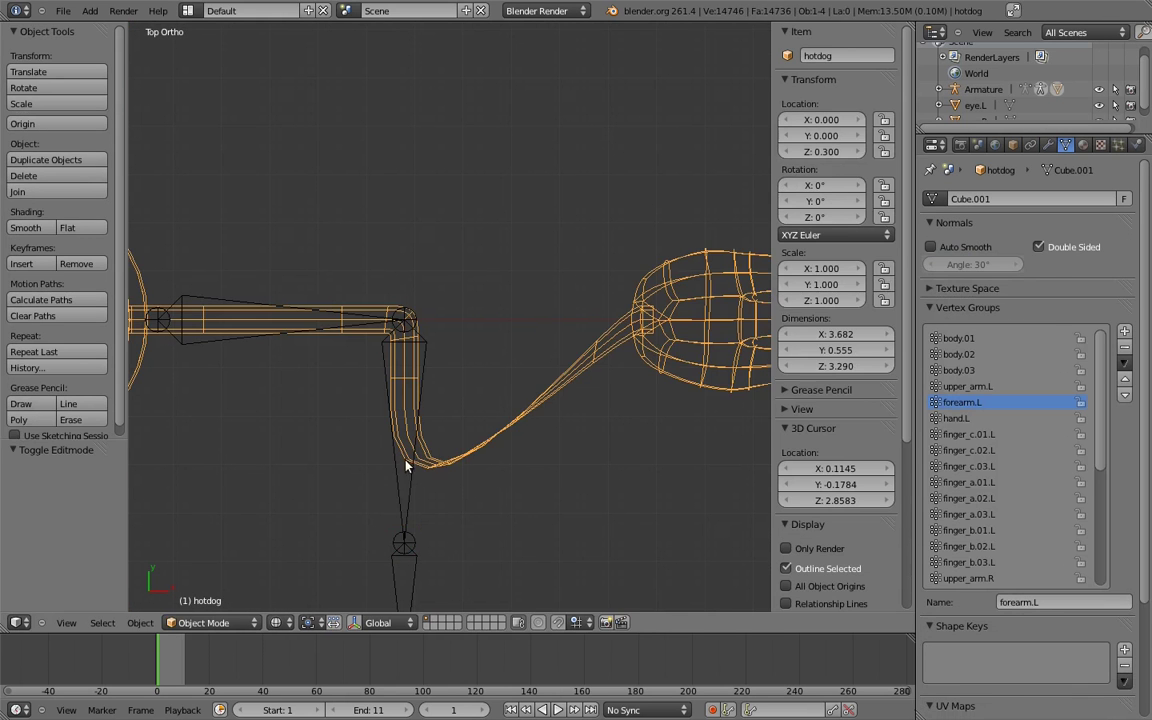
pyautogui.rightClick(415, 475)
pyautogui.hotkey('alt', 'r')
# Step: In mesh editing, select the arm's end section from the wrist into the hand and assign it to hand.L with weight 1.000
pyautogui.keyDown('shift'); pyautogui.moveTo(642, 270); pyautogui.dragTo(527, 368, button='middle'); pyautogui.keyUp('shift')
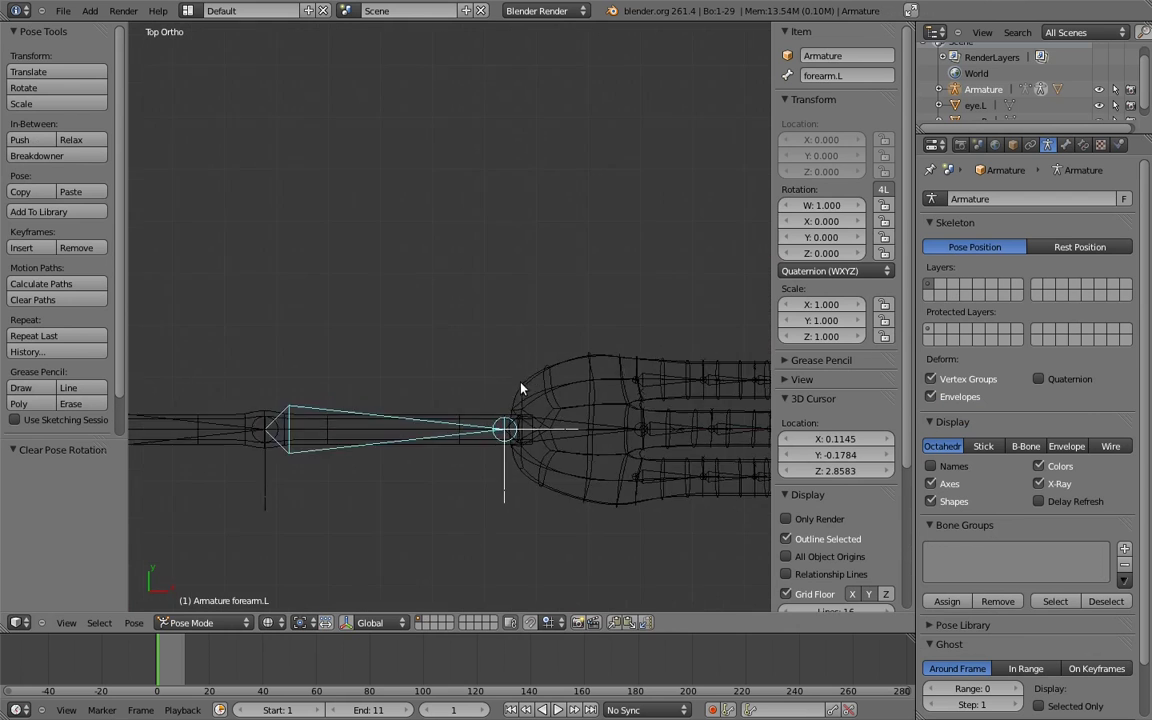
pyautogui.scroll(2, 540, 420)
pyautogui.rightClick(585, 390)
pyautogui.press('Tab')
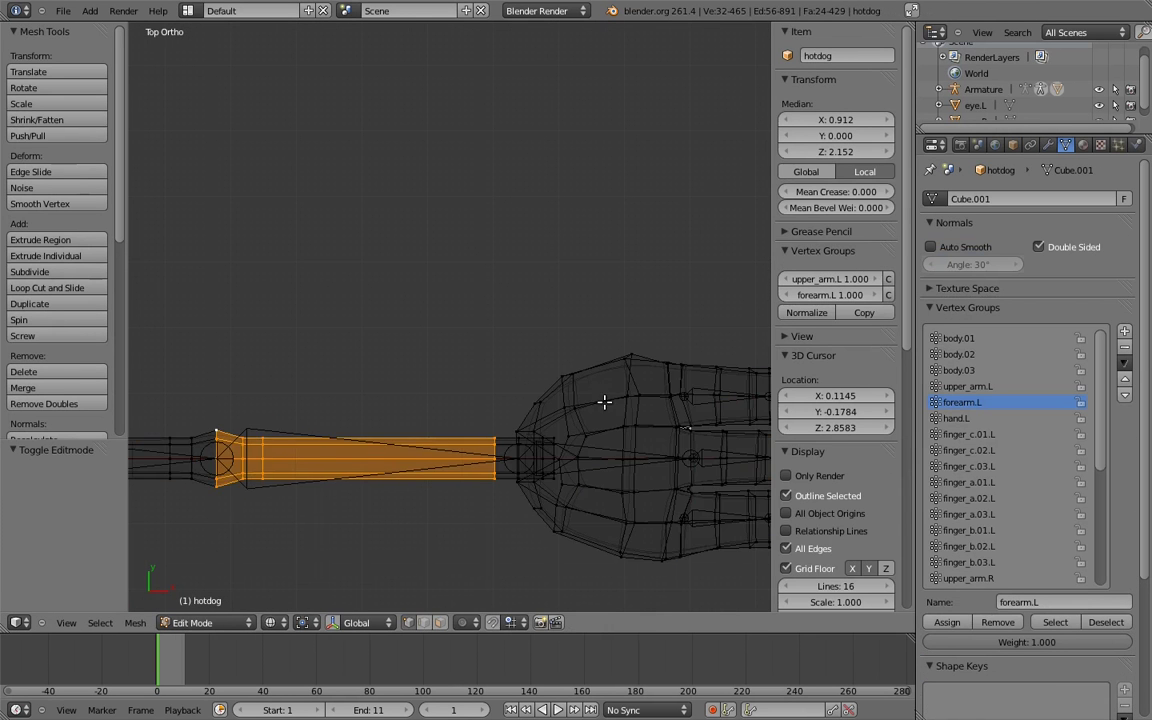
pyautogui.keyDown('shift'); pyautogui.moveTo(612, 402); pyautogui.dragTo(516, 374, button='middle'); pyautogui.keyUp('shift')
pyautogui.scroll(6, 470, 411)
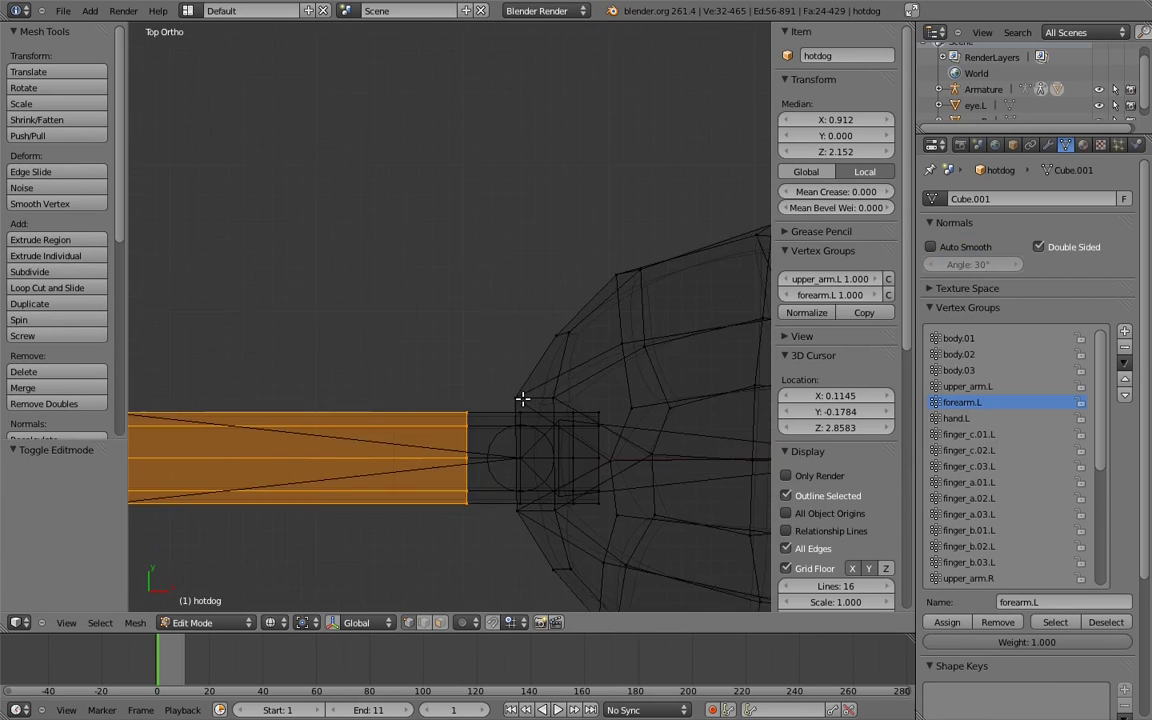
pyautogui.keyDown('alt'); pyautogui.rightClick(457, 397); pyautogui.keyUp('alt')
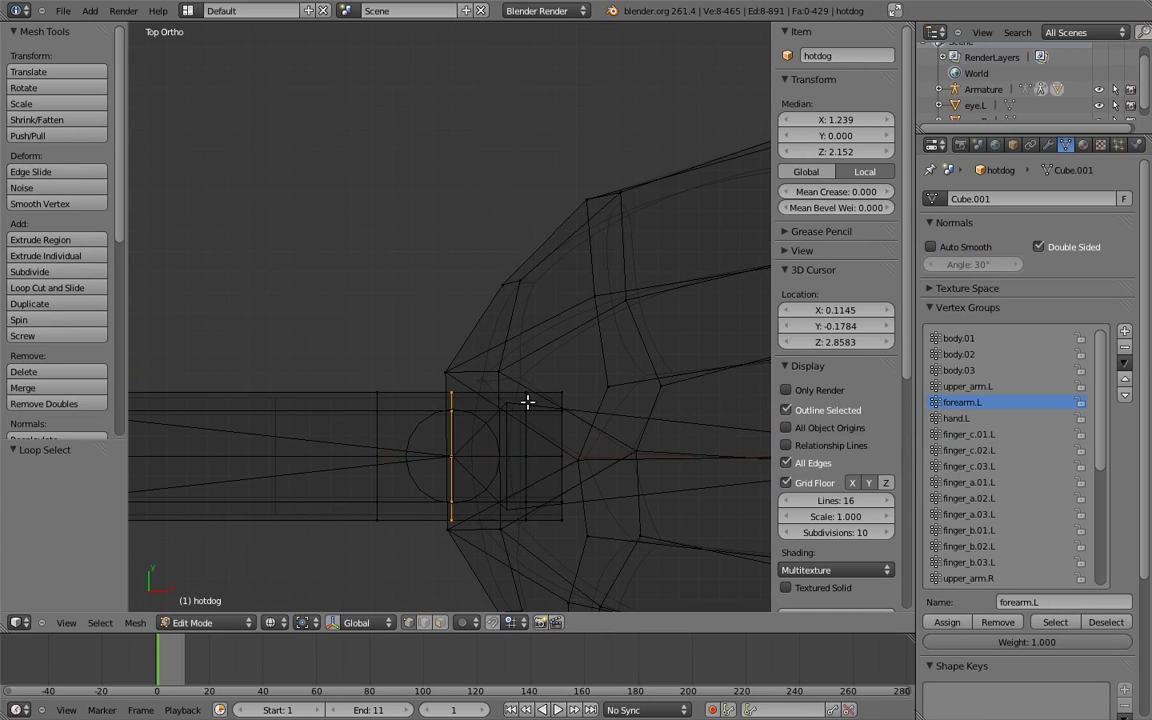
pyautogui.keyDown('alt'); pyautogui.keyDown('shift'); pyautogui.rightClick(528, 402); pyautogui.keyUp('shift'); pyautogui.keyUp('alt')
pyautogui.keyDown('alt'); pyautogui.keyDown('shift'); pyautogui.rightClick(562, 400); pyautogui.keyUp('shift'); pyautogui.keyUp('alt')
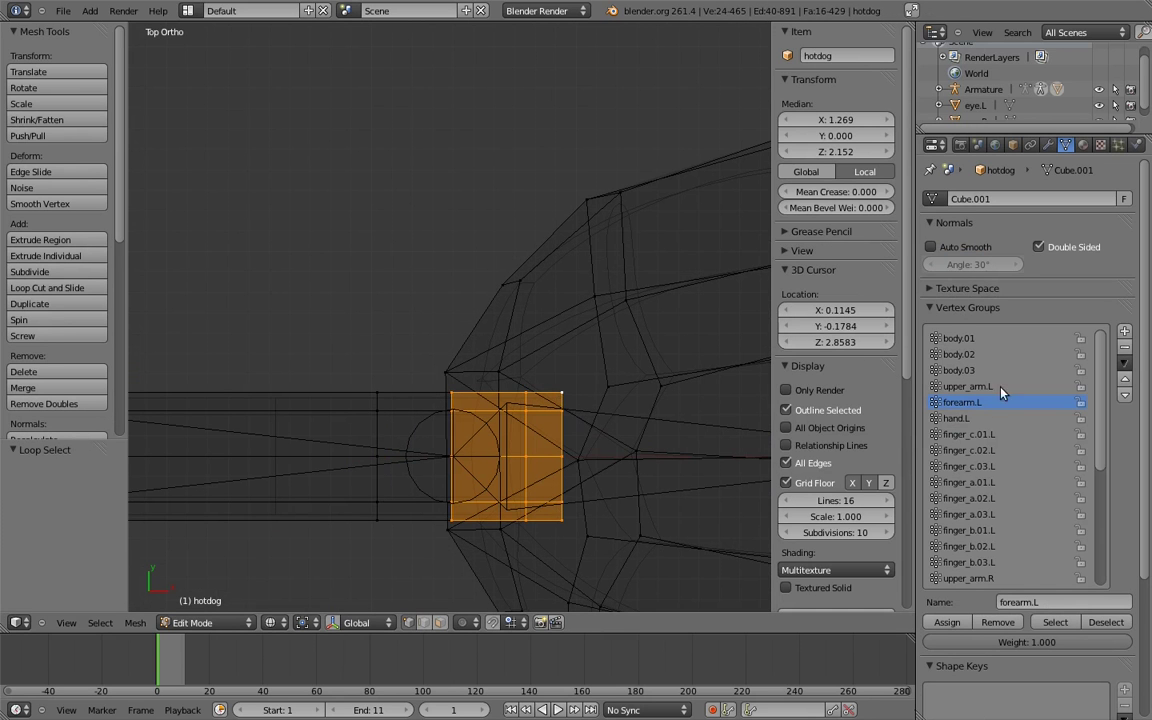
pyautogui.click(944, 625)
# Step: Leave mesh editing and rotate the hand.L bone about 65° toward the character's back in Pose Mode
pyautogui.scroll(-5, 512, 332)
pyautogui.keyDown('shift'); pyautogui.moveTo(543, 357); pyautogui.dragTo(612, 342, button='middle'); pyautogui.keyUp('shift')
pyautogui.press('Tab')
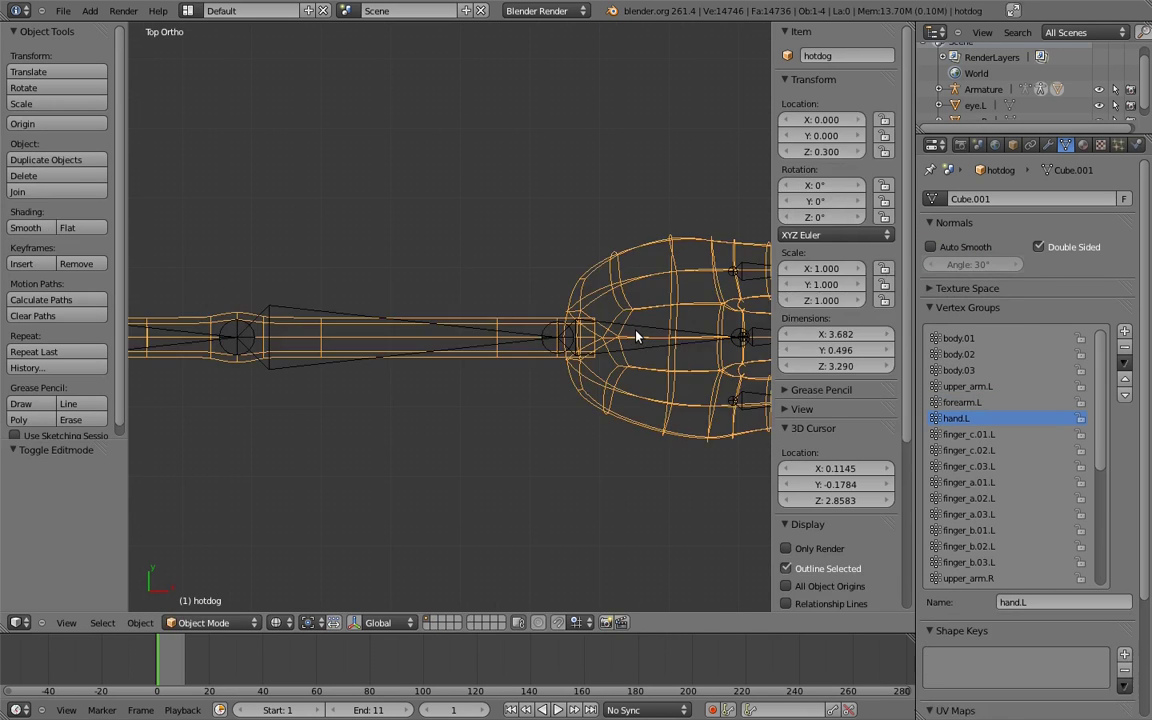
pyautogui.rightClick(632, 336)
pyautogui.hotkey('ctrl', 'Tab')
pyautogui.press('r')
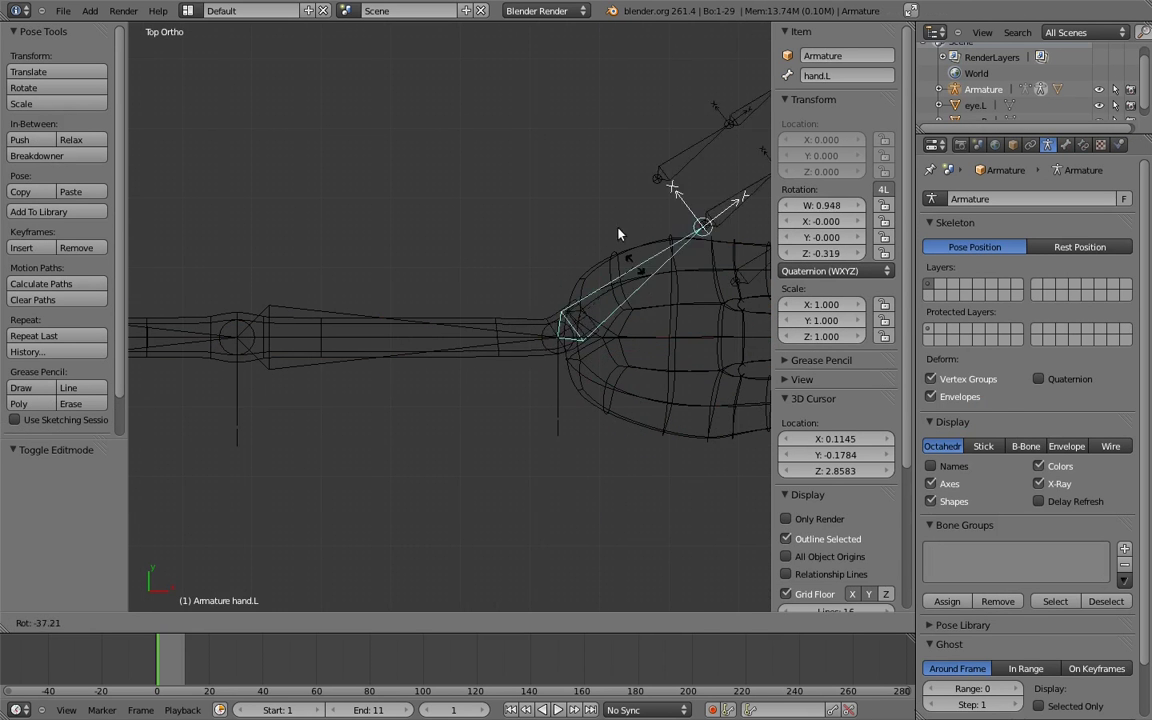
pyautogui.click(585, 240)
# Step: Return to mesh editing, select the arm's wrist edge loop, and also assign it to forearm.L with weight 1.000
pyautogui.rightClick(506, 319)
pyautogui.rightClick(507, 319)
pyautogui.press('Tab')
pyautogui.keyDown('shift'); pyautogui.moveTo(587, 287); pyautogui.dragTo(523, 320, button='middle'); pyautogui.keyUp('shift')
pyautogui.scroll(7, 523, 318)
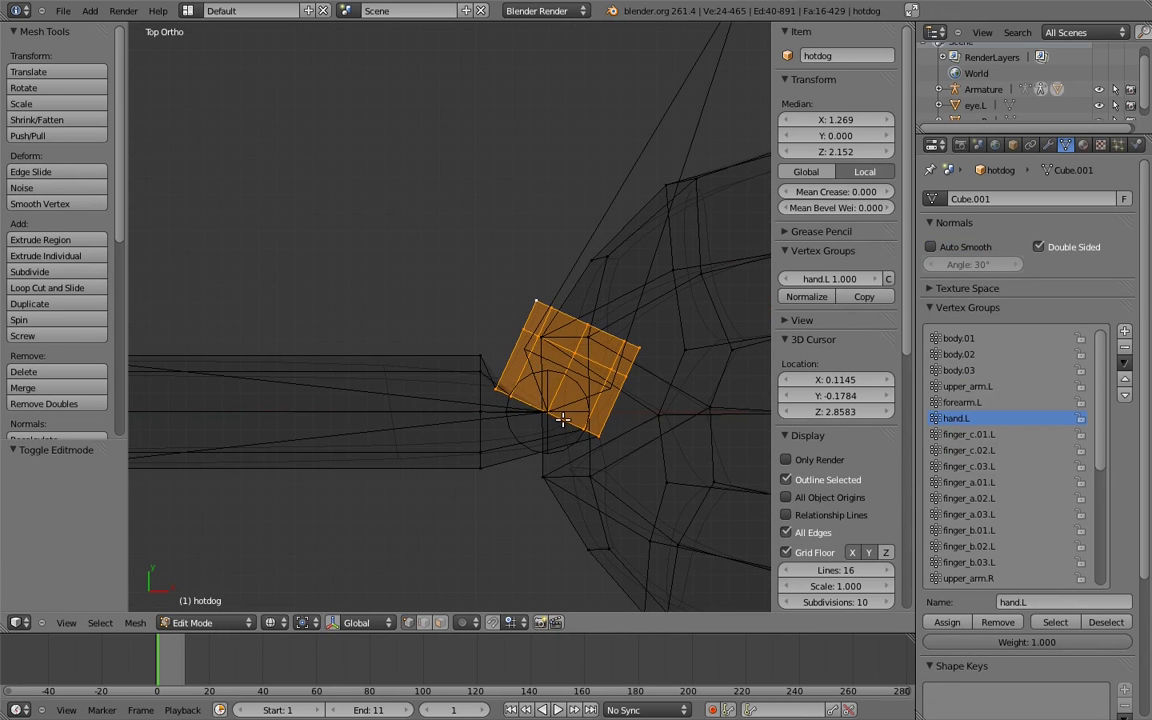
pyautogui.keyDown('alt'); pyautogui.rightClick(564, 421); pyautogui.keyUp('alt')
pyautogui.click(958, 402)
pyautogui.click(945, 621)
# Step: Leave mesh editing, swing the hand.L bone to check the wrist deformation, and clear its rotation
pyautogui.scroll(-3, 553, 404)
pyautogui.press('Tab')
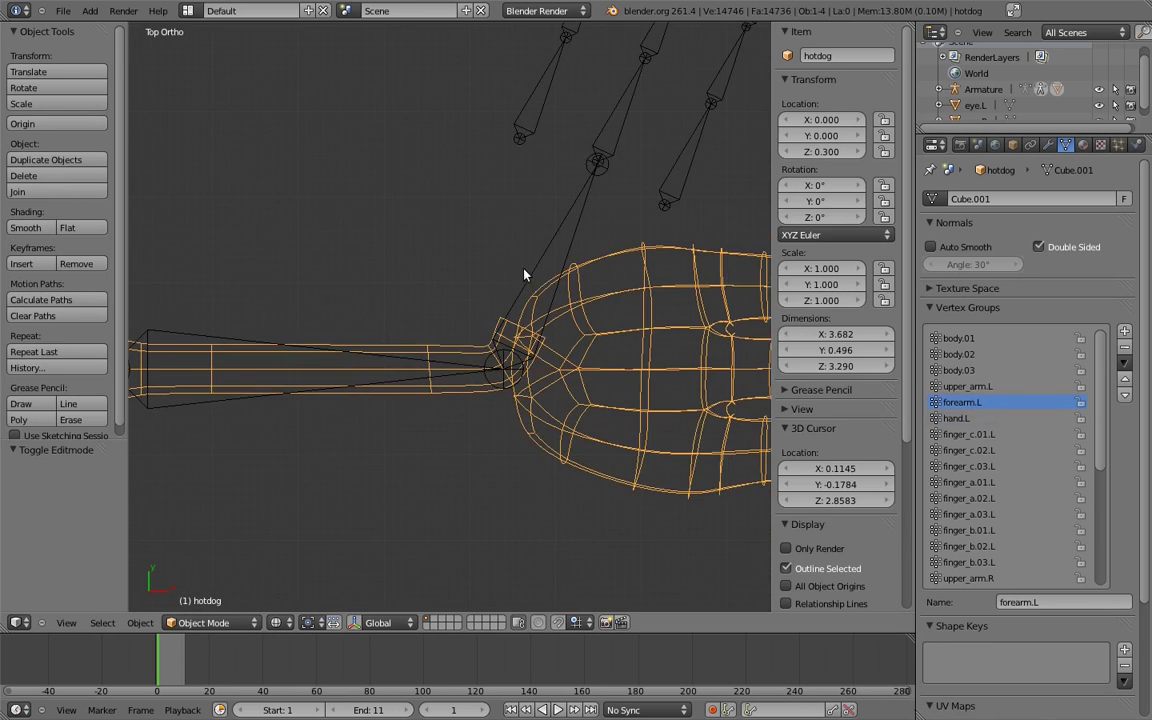
pyautogui.rightClick(540, 272)
pyautogui.press('r')
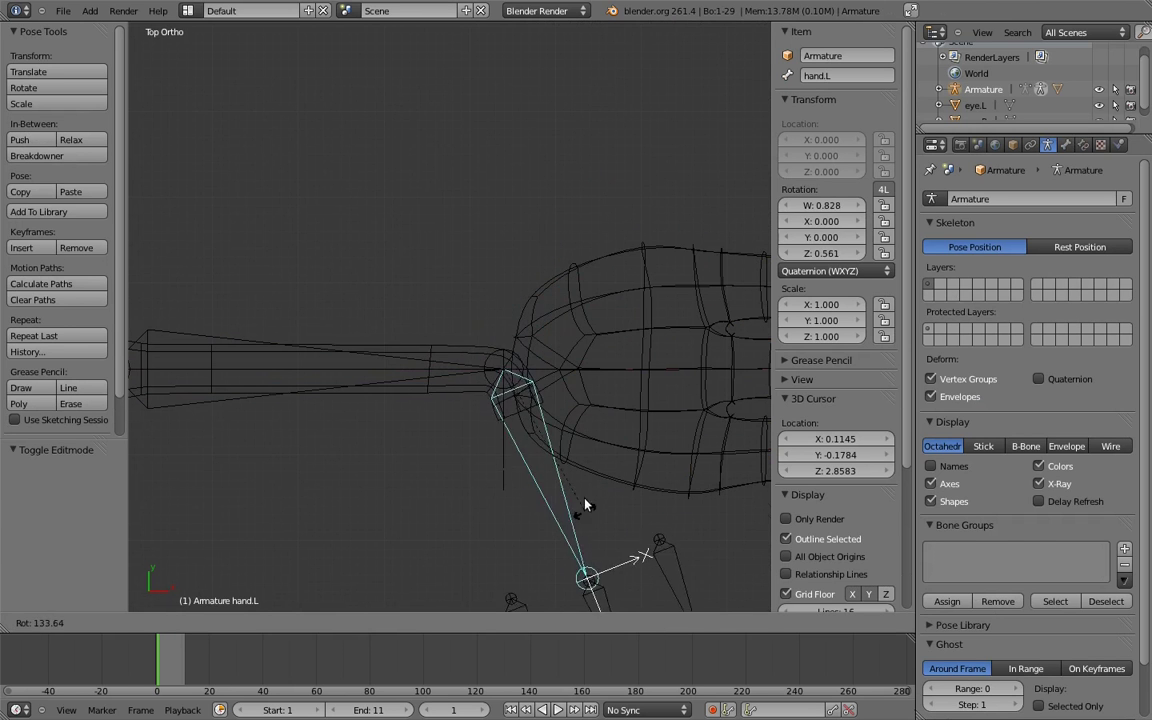
pyautogui.click(574, 267)
pyautogui.hotkey('alt', 'r')
pyautogui.hotkey('ctrl', 'Tab')
# Step: Edit the hotdog mesh, select all geometry linked to the arm, and hide it to leave the hand exposed
pyautogui.rightClick(532, 309)
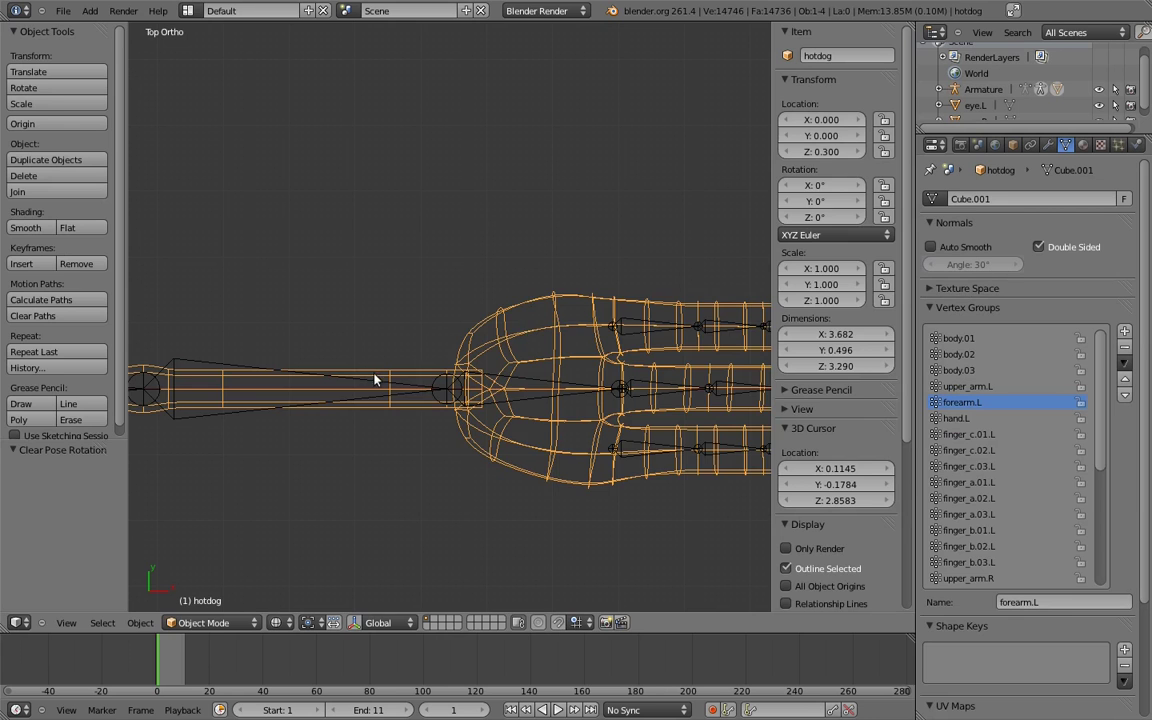
pyautogui.press('Tab')
pyautogui.rightClick(403, 364)
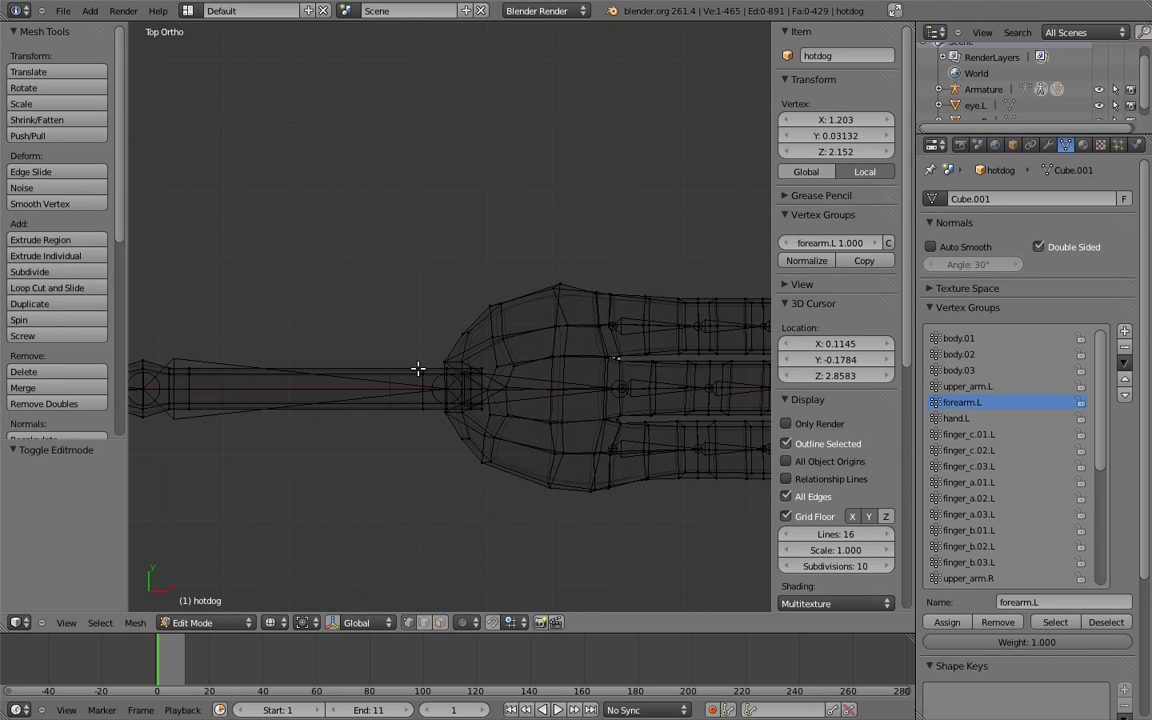
pyautogui.press('l')
pyautogui.press('h')
# Step: In the front view, box-select the hand from the wrist to mid-palm and assign it to hand.L with weight 1.000
pyautogui.press('KP_1')
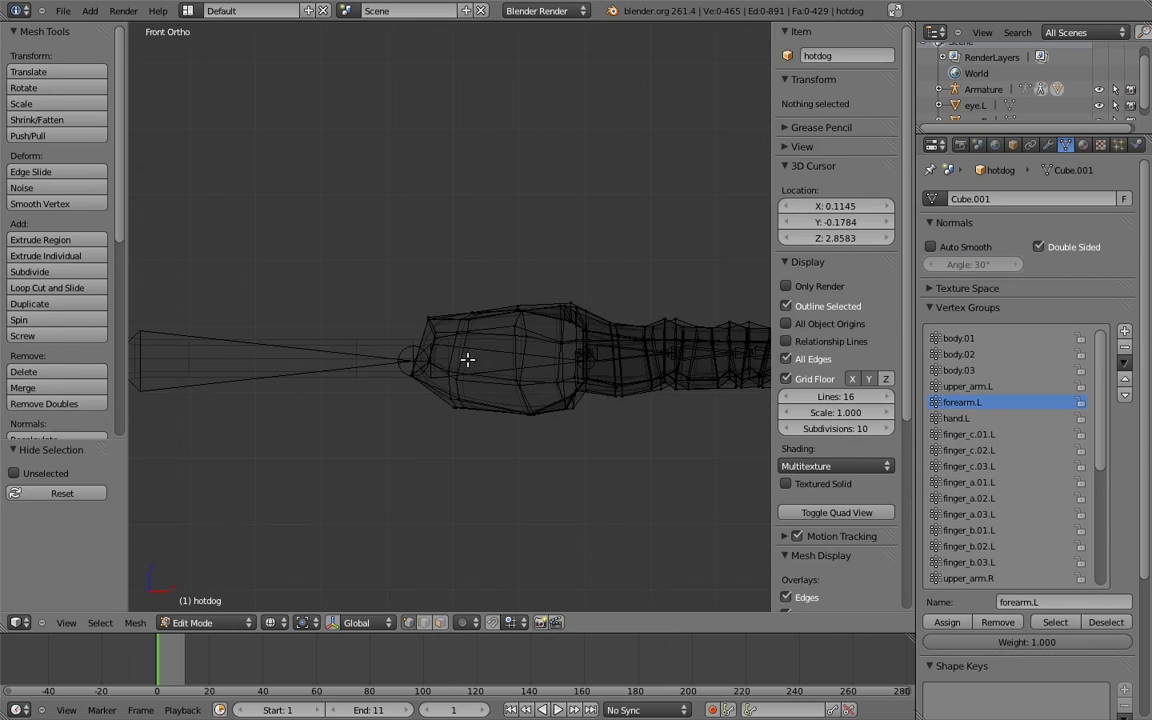
pyautogui.rightClick(434, 330)
pyautogui.press('b')
pyautogui.moveTo(350, 284); pyautogui.dragTo(549, 484)
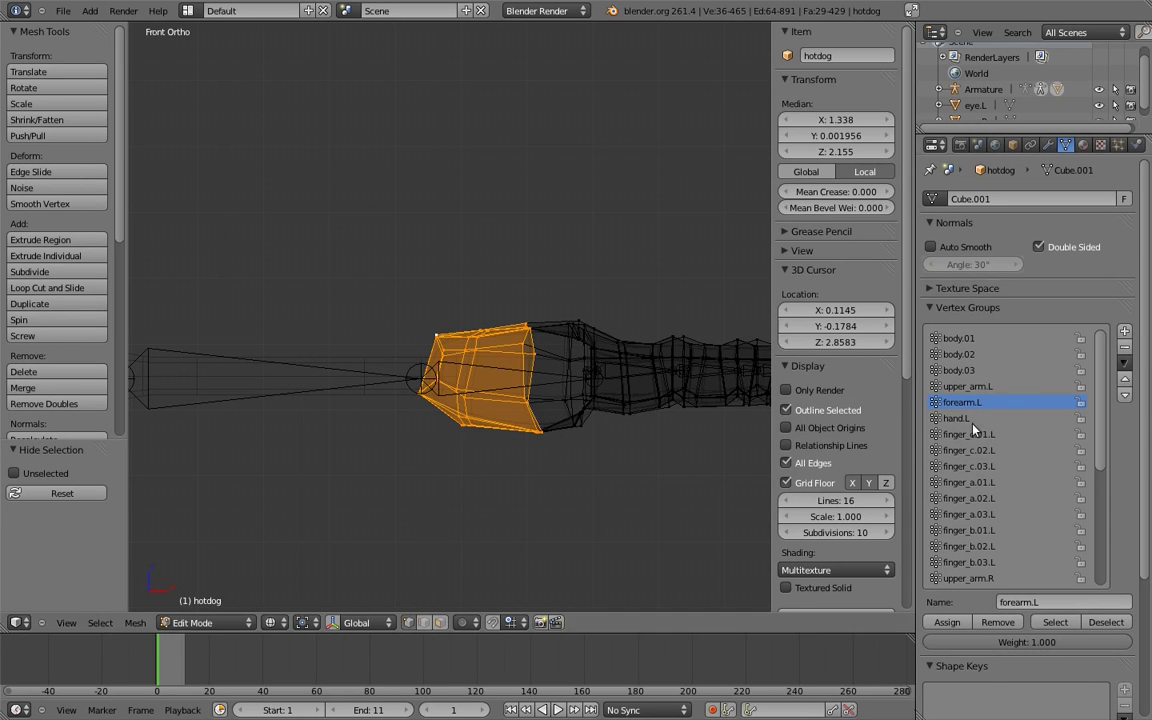
pyautogui.click(947, 622)
# Step: In the top view, select the edge loop across the palm just before the fingers and assign it to hand.L with weight 1.000
pyautogui.moveTo(558, 298)
pyautogui.mouseDown(button='middle')
pyautogui.moveTo(501, 347)
pyautogui.moveTo(456, 436)
pyautogui.moveTo(437, 535)
pyautogui.mouseUp(button='middle')
pyautogui.press('z')
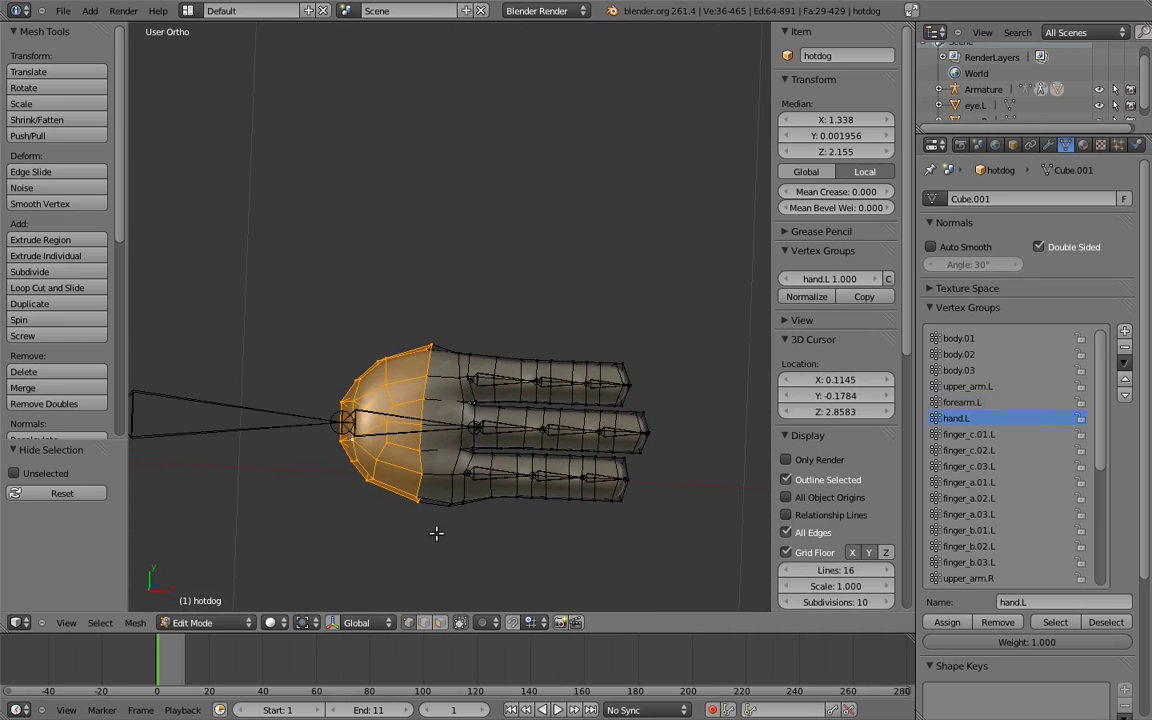
pyautogui.press('KP_7')
pyautogui.scroll(5, 470, 490)
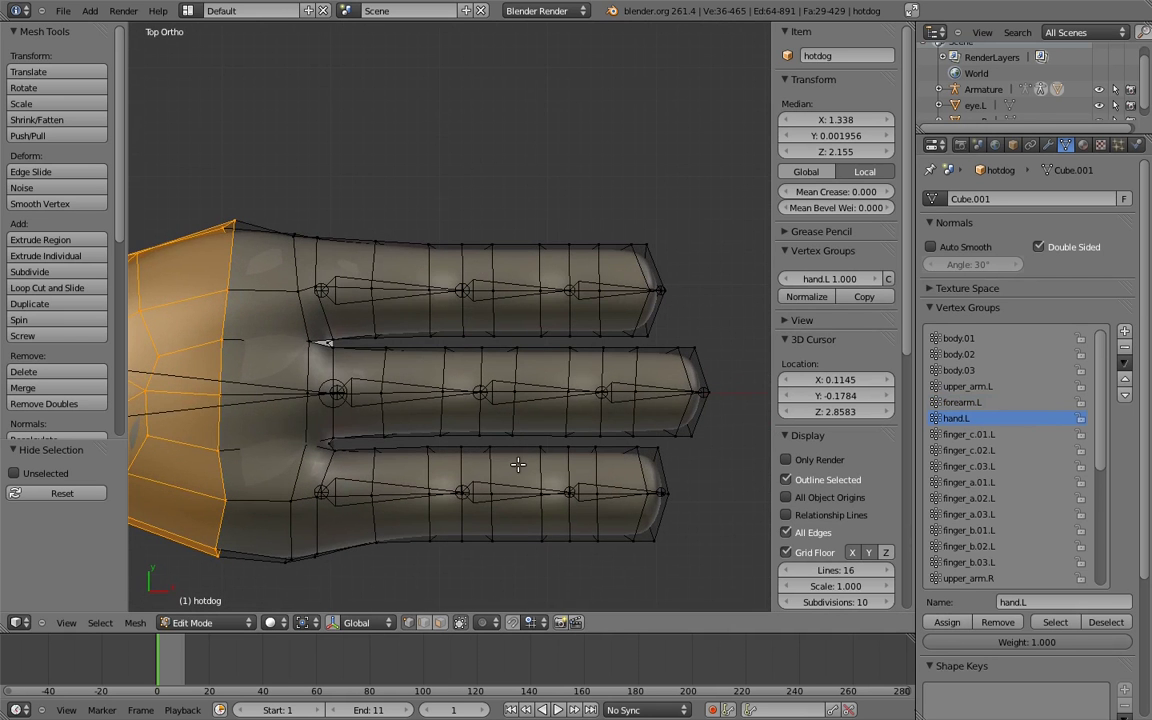
pyautogui.press('z')
pyautogui.keyDown('shift'); pyautogui.moveTo(298, 303); pyautogui.dragTo(314, 288, button='middle'); pyautogui.keyUp('shift')
pyautogui.keyDown('alt'); pyautogui.rightClick(314, 278); pyautogui.keyUp('alt')
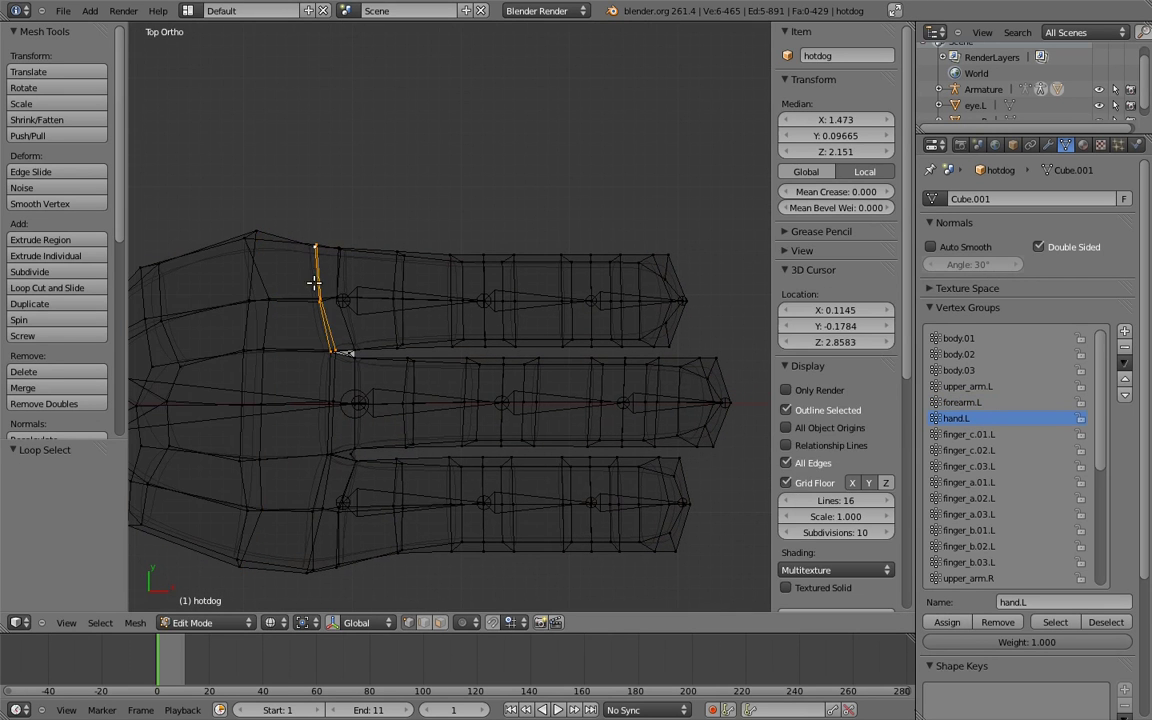
pyautogui.keyDown('alt'); pyautogui.keyDown('shift'); pyautogui.rightClick(320, 483); pyautogui.keyUp('shift'); pyautogui.keyUp('alt')
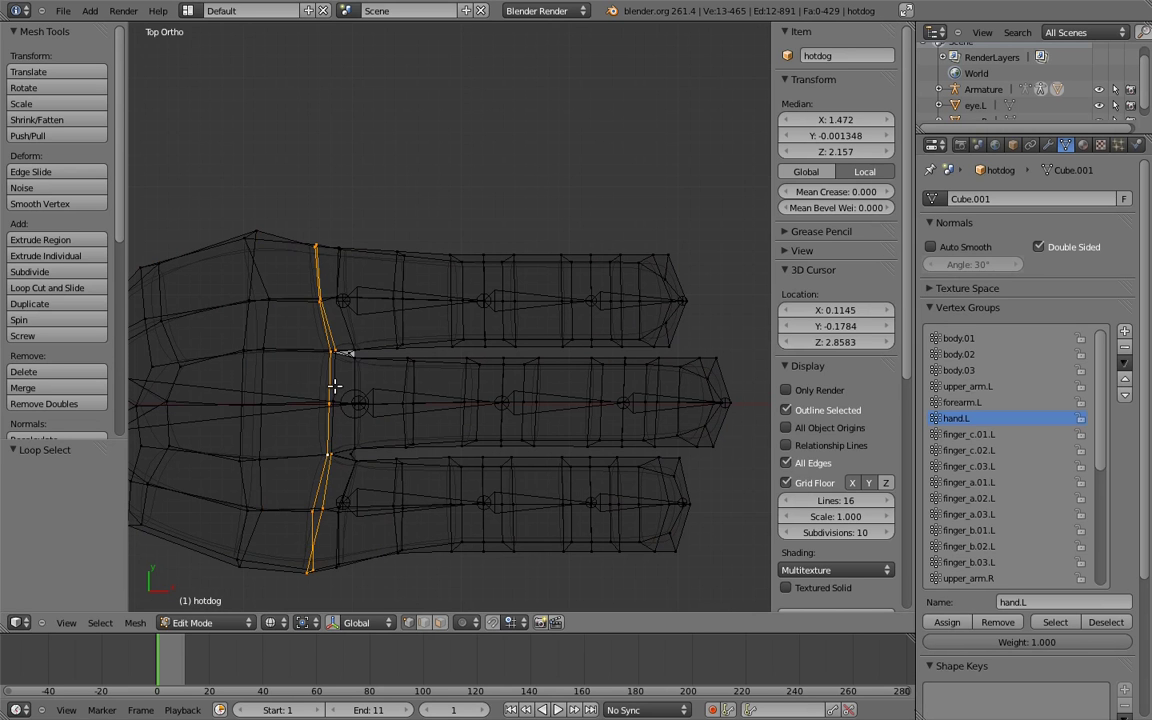
pyautogui.keyDown('shift'); pyautogui.moveTo(346, 370); pyautogui.dragTo(358, 371, button='middle'); pyautogui.keyUp('shift')
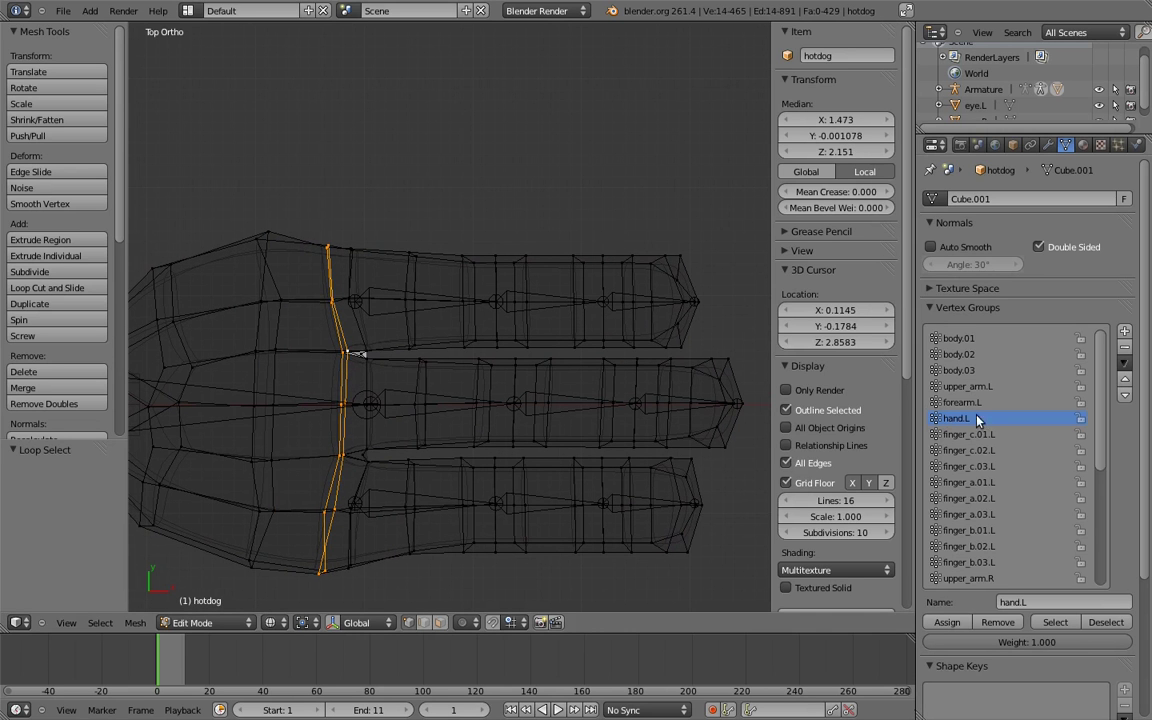
pyautogui.click(950, 625)
# Step: Leave mesh editing and test-rotate the hand.L bone in Pose Mode to examine the palm deformation
pyautogui.scroll(-4, 442, 334)
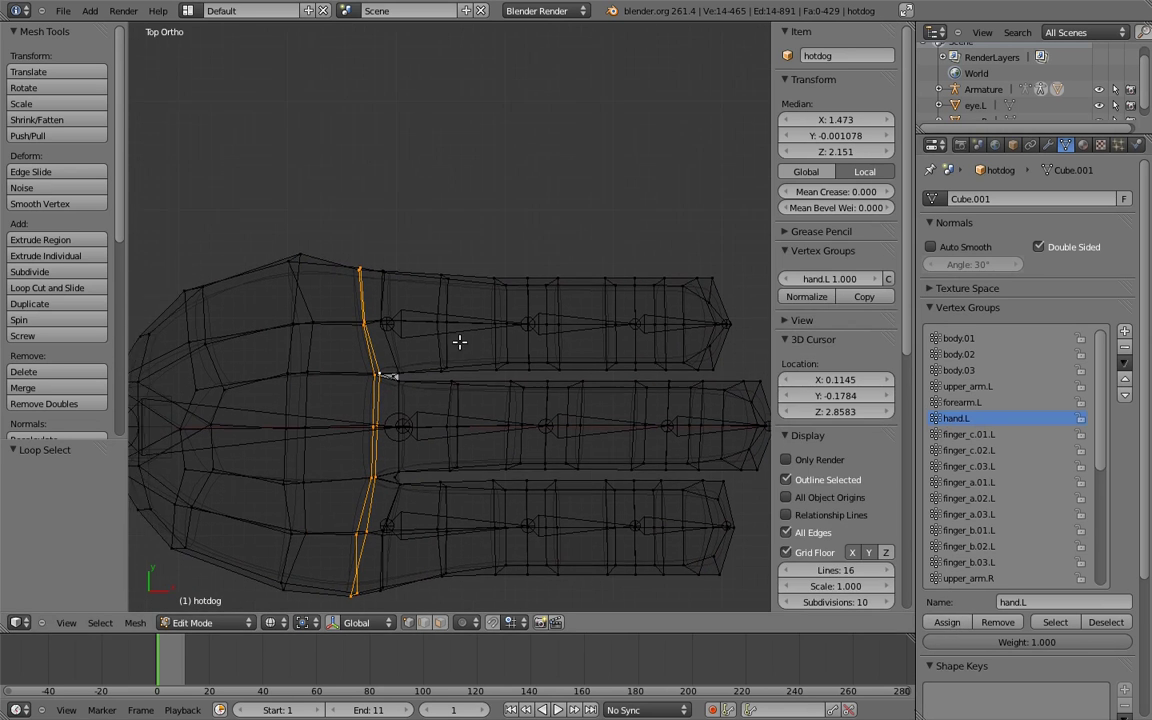
pyautogui.press('Tab')
pyautogui.rightClick(367, 376)
pyautogui.hotkey('ctrl', 'Tab')
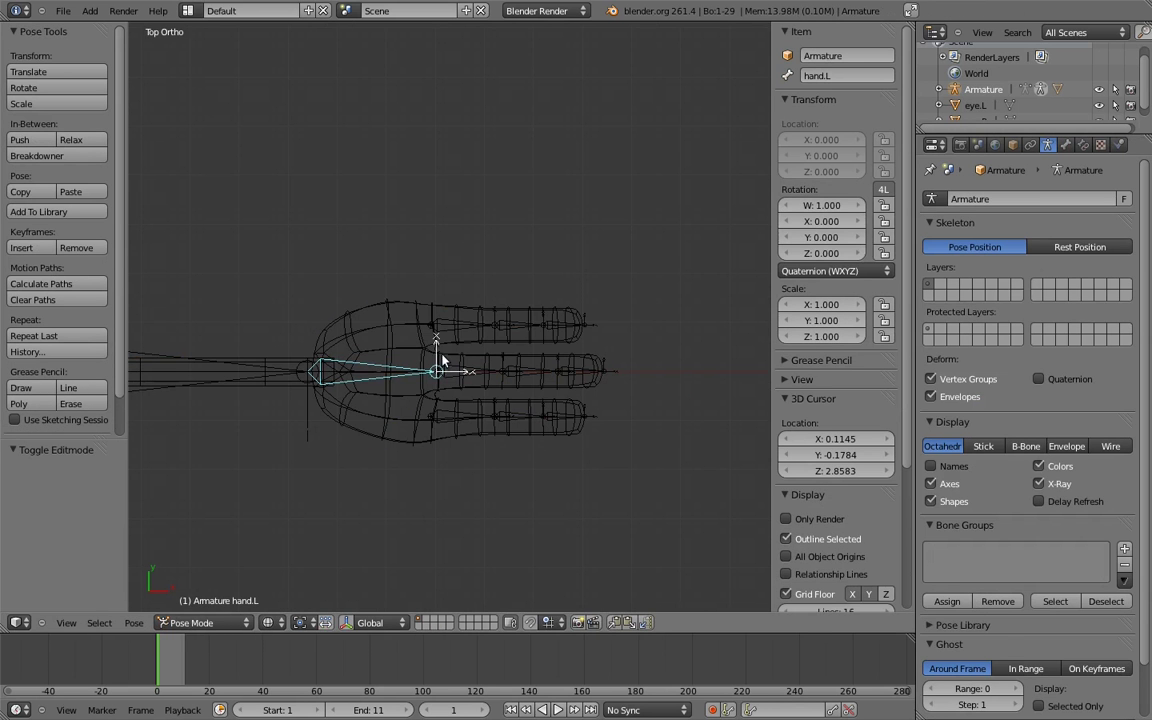
pyautogui.press('r')
pyautogui.press('Escape')
# Step: Edit the hotdog mesh, box-select the tip segment of the finger_c finger in top view, and assign it to finger_c.03.L with weight 1.000
pyautogui.rightClick(538, 408)
pyautogui.press('Tab')
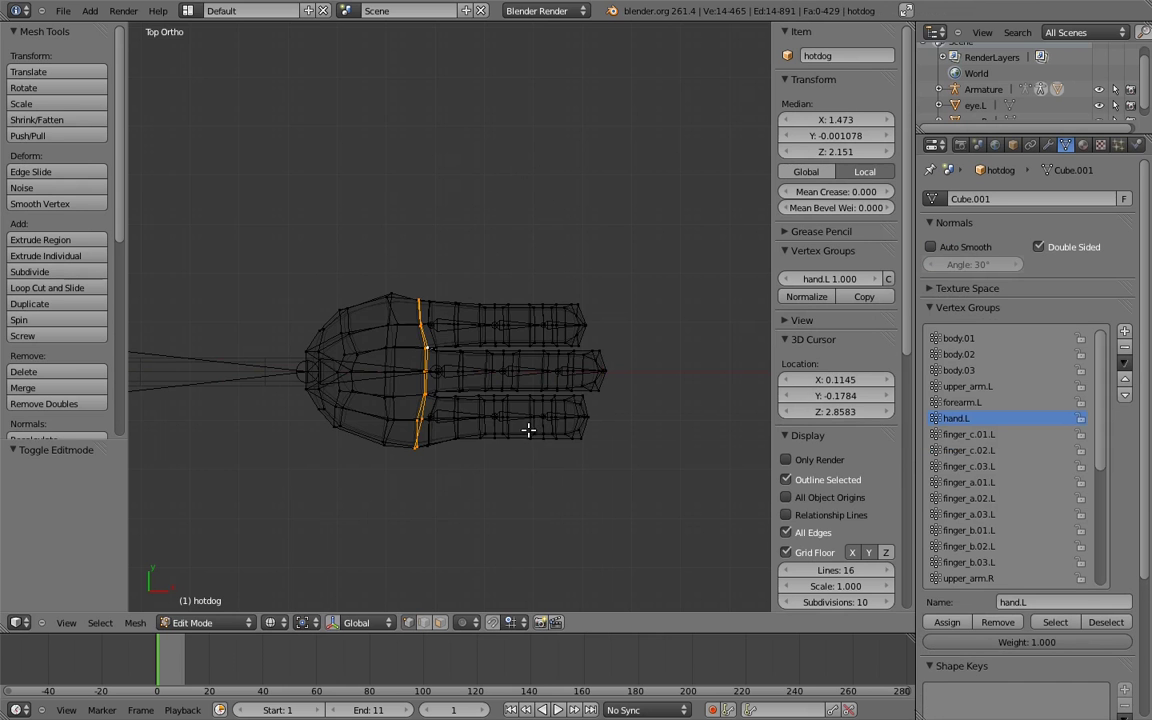
pyautogui.moveTo(528, 428); pyautogui.dragTo(448, 458, button='middle')
pyautogui.press('KP_7')
pyautogui.keyDown('shift'); pyautogui.moveTo(421, 520); pyautogui.dragTo(555, 372, button='middle'); pyautogui.keyUp('shift')
pyautogui.rightClick(531, 371)
pyautogui.press('b')
pyautogui.moveTo(523, 365); pyautogui.dragTo(657, 501)
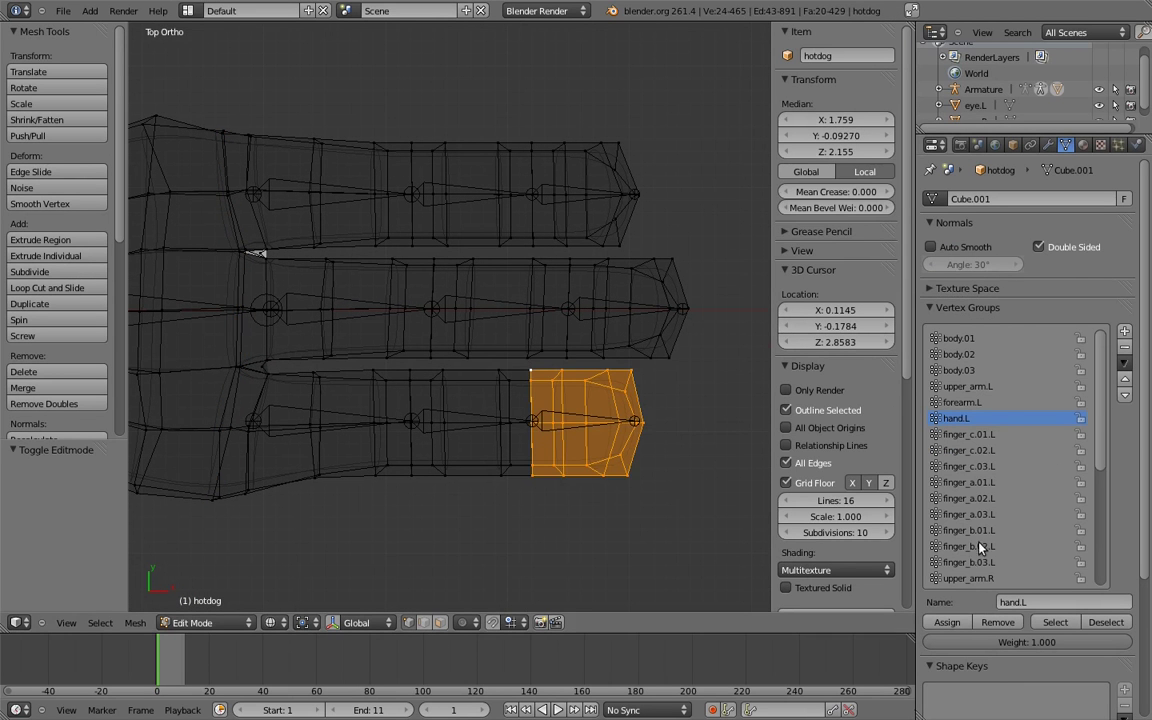
pyautogui.click(975, 466)
pyautogui.click(945, 622)
# Step: Select only the middle segment of the finger_c finger and assign it to finger_c.02.L with weight 1.000
pyautogui.keyDown('shift'); pyautogui.moveTo(422, 386); pyautogui.dragTo(478, 416, button='middle'); pyautogui.keyUp('shift')
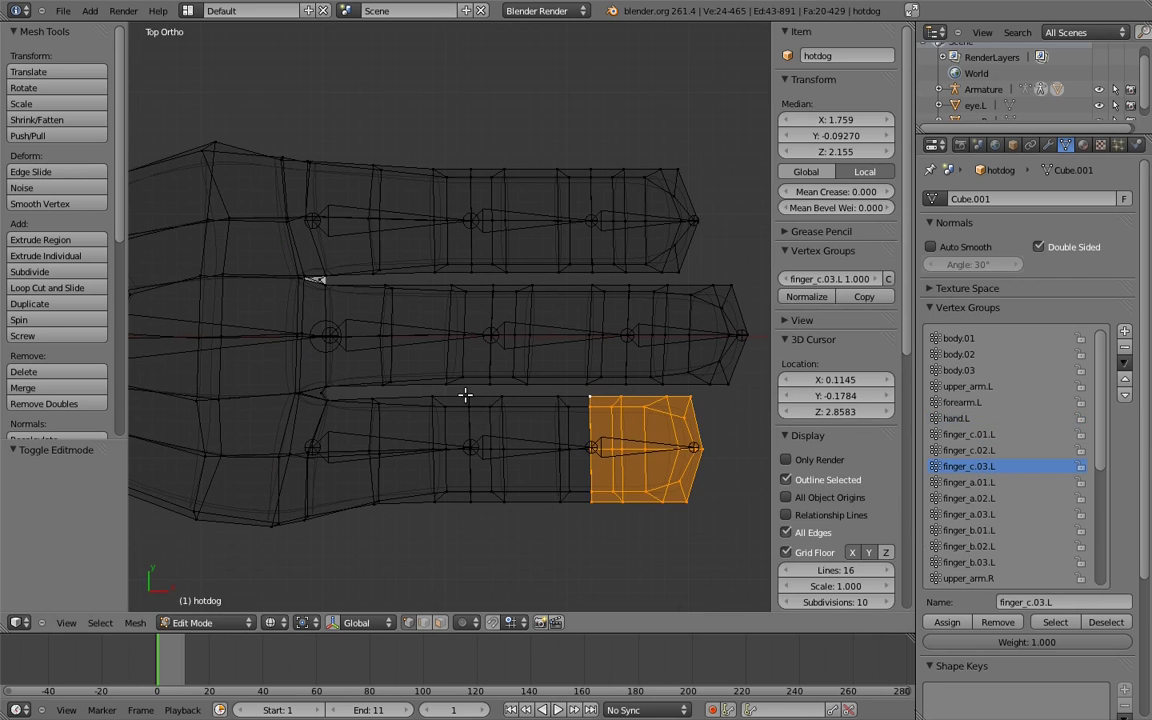
pyautogui.press('a')
pyautogui.press('b')
pyautogui.moveTo(465, 395); pyautogui.dragTo(598, 525)
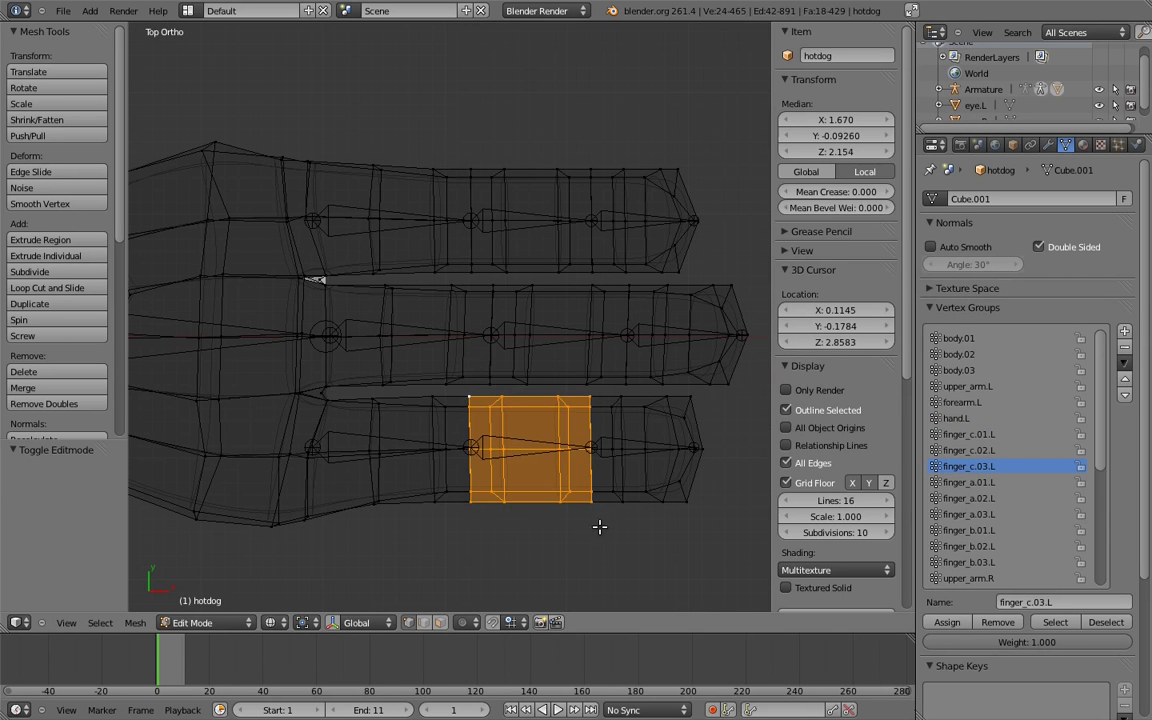
pyautogui.click(947, 622)
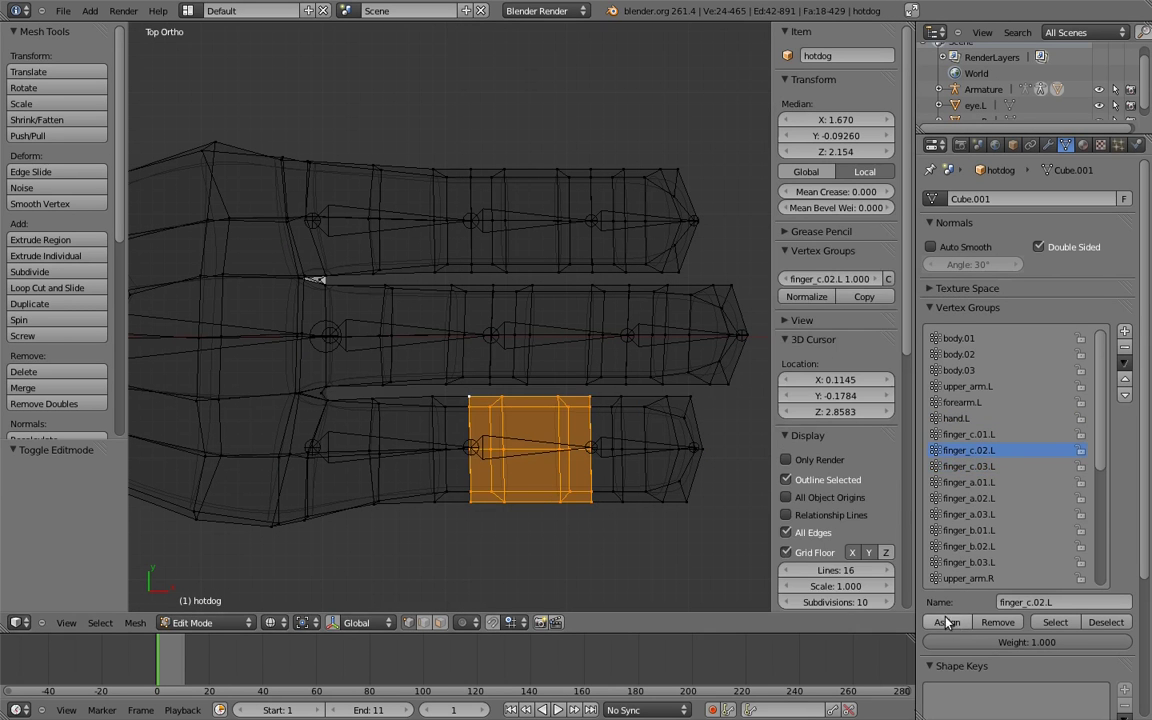
# Step: Select the base segment of the finger_c finger down to the palm and assign it to finger_c.01.L with weight 1.000
pyautogui.rightClick(467, 396)
pyautogui.press('b')
pyautogui.moveTo(479, 387); pyautogui.dragTo(354, 530)
pyautogui.press('b')
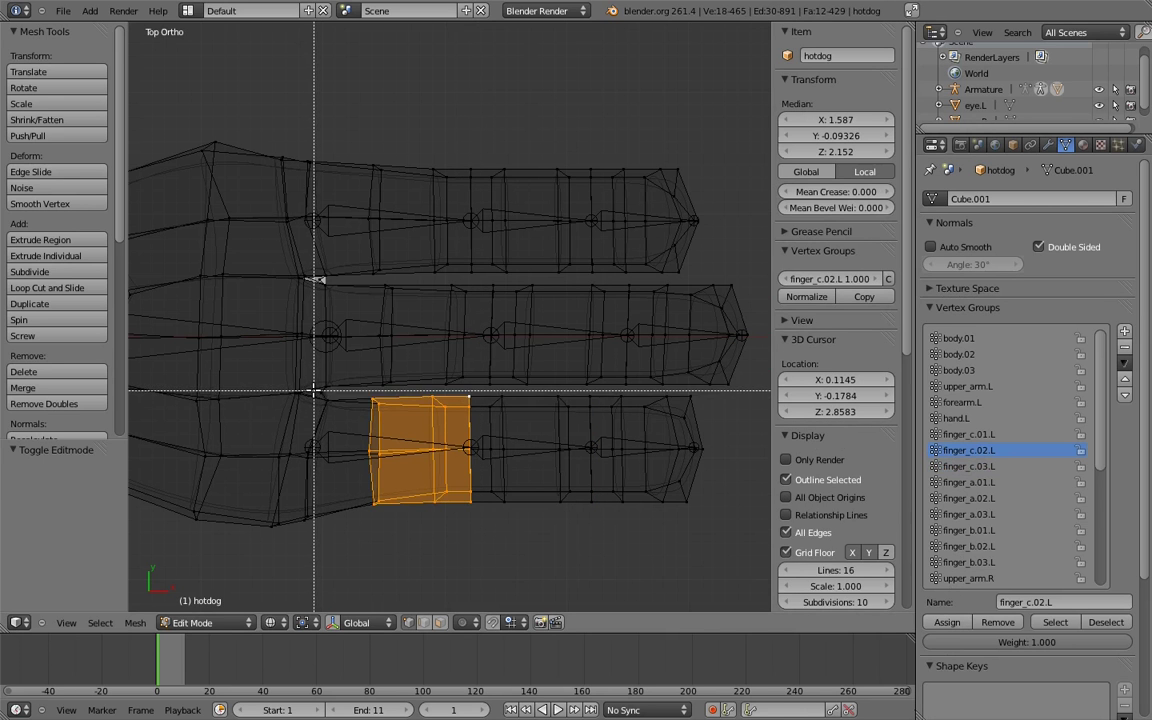
pyautogui.moveTo(314, 391); pyautogui.dragTo(314, 391)
pyautogui.moveTo(301, 442); pyautogui.dragTo(322, 530)
pyautogui.press('b')
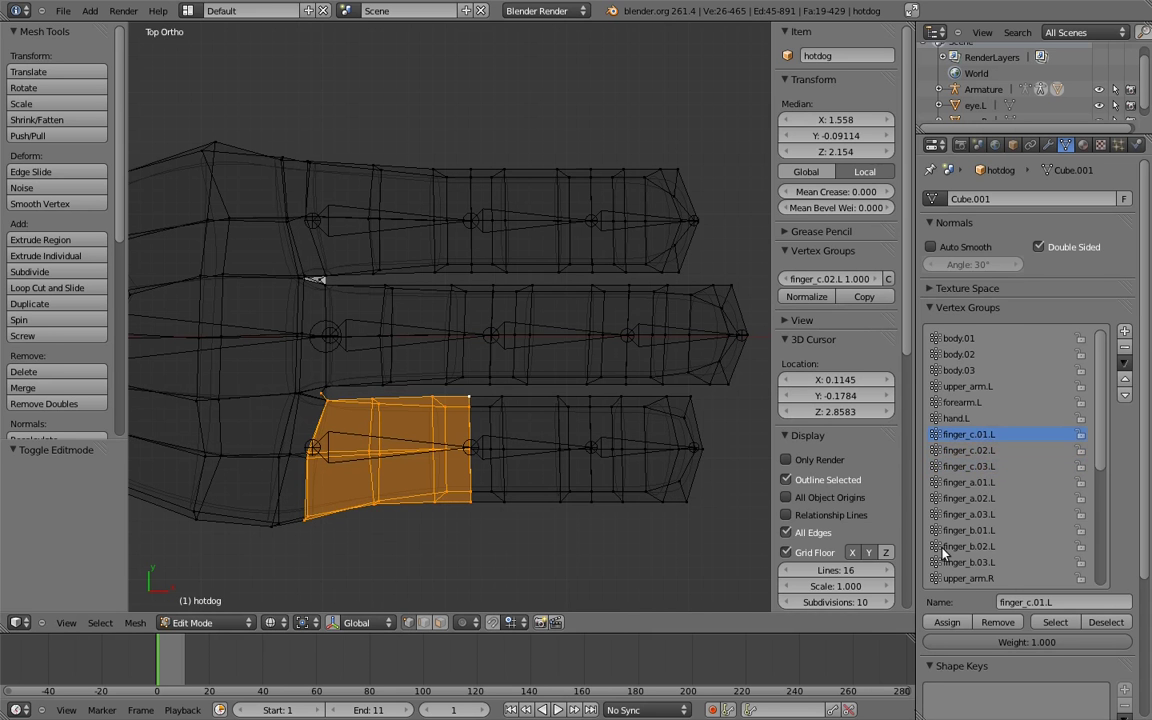
pyautogui.click(944, 624)
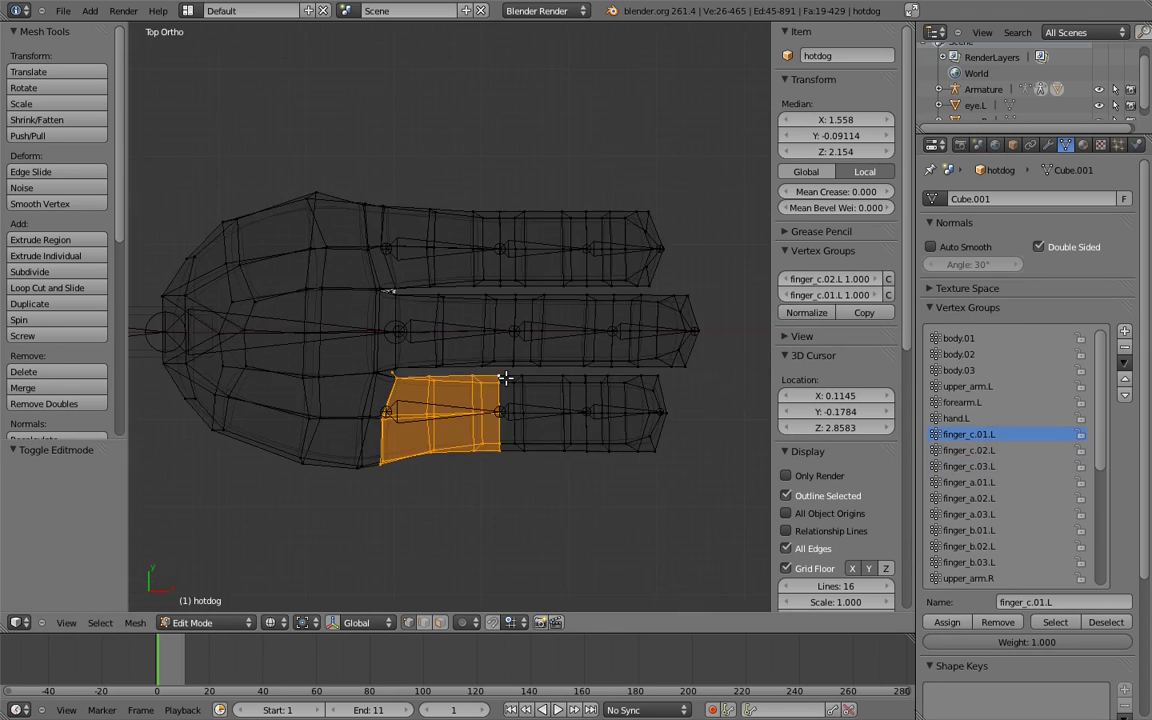
# Step: Leave mesh editing and test-bend the finger_c.02.L bone in a solid-shaded front view
pyautogui.press('Tab')
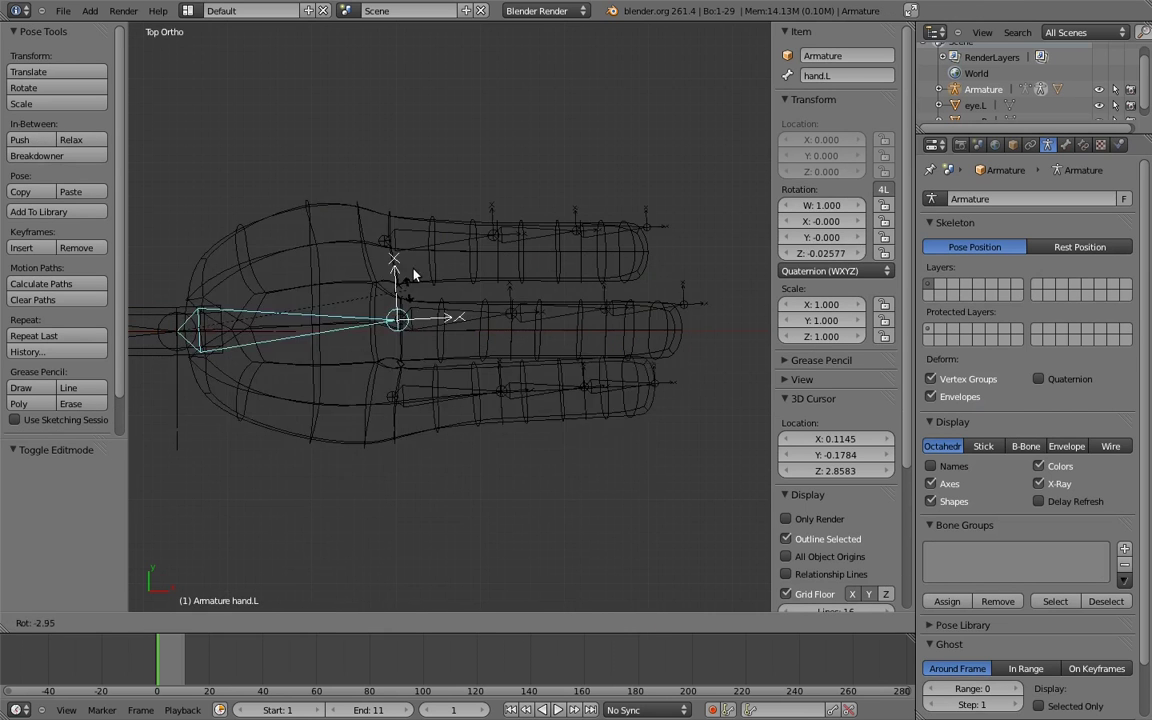
pyautogui.press('Escape')
pyautogui.rightClick(600, 406)
pyautogui.press('KP_1')
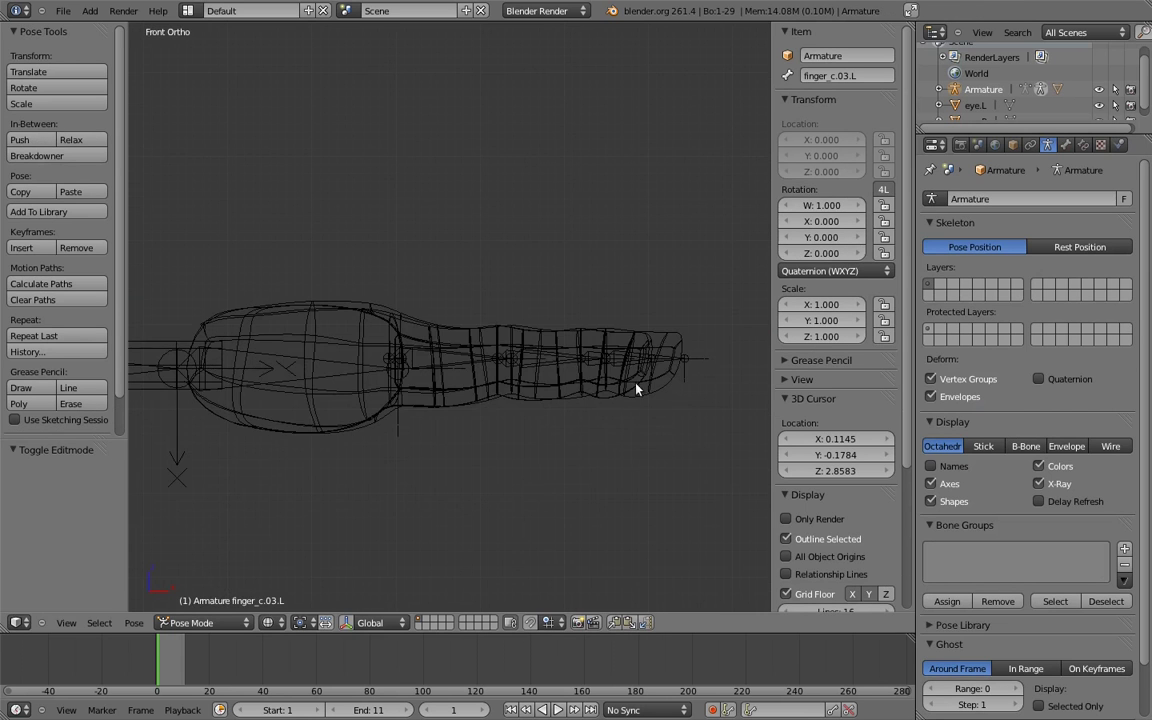
pyautogui.moveTo(527, 362); pyautogui.dragTo(540, 406, button='middle')
pyautogui.rightClick(543, 405)
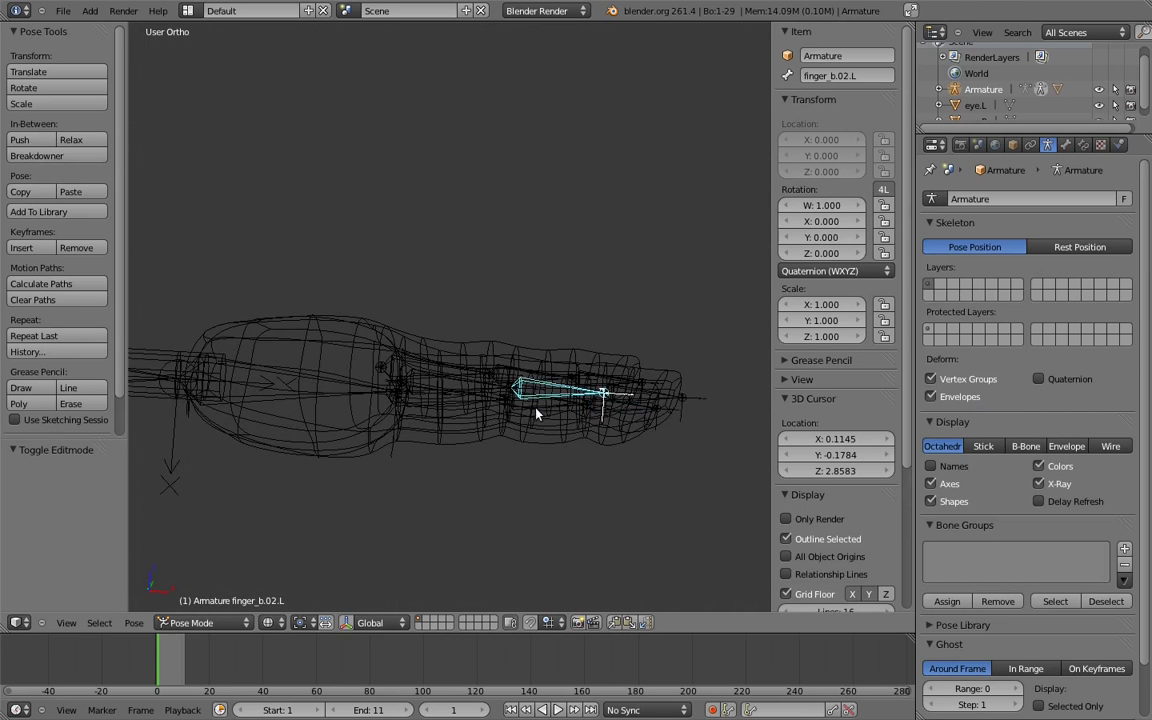
pyautogui.press('z')
pyautogui.press('KP_1')
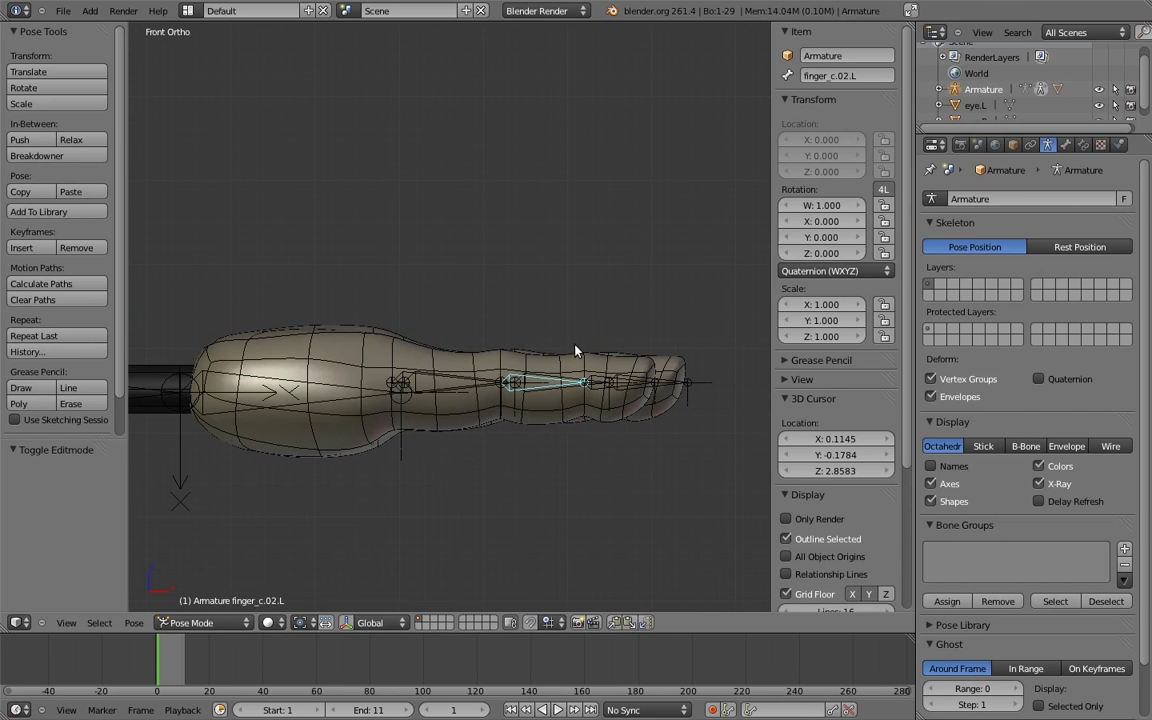
pyautogui.press('r')
pyautogui.click(546, 474)
# Step: Curl the finger_c.03.L tip bone about 91° and bend the finger_c.01.L base bone downward to examine the finger deformation
pyautogui.rightClick(529, 507)
pyautogui.press('r')
pyautogui.click(428, 497)
pyautogui.moveTo(442, 399); pyautogui.dragTo(427, 435, button='middle')
pyautogui.press('KP_1')
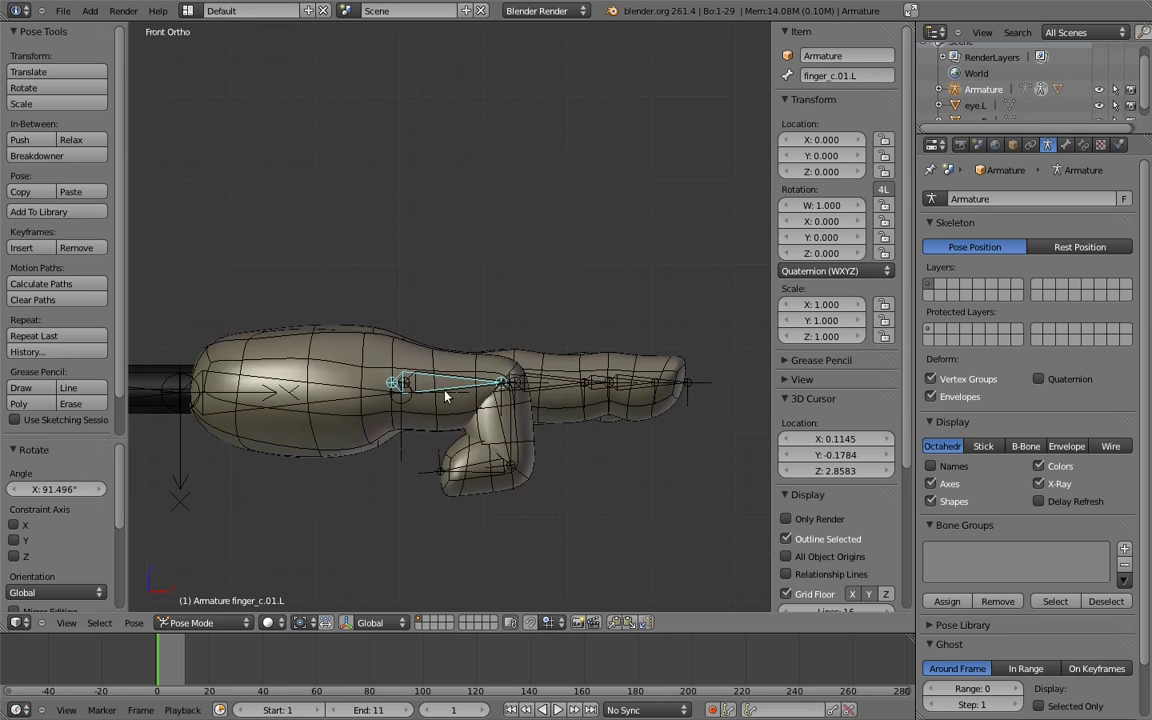
pyautogui.press('r')
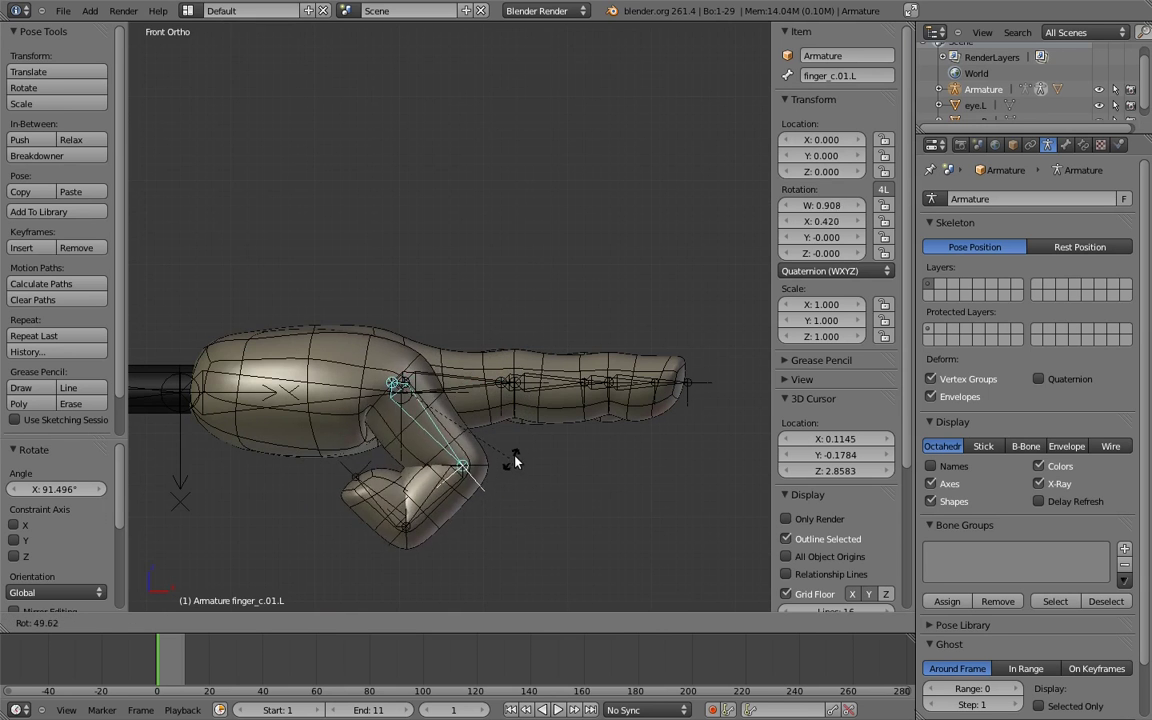
pyautogui.click(412, 393)
# Step: Edit the mesh again, select the edge loop at the base of the finger_c finger, and assign it to hand.L with weight 1.000
pyautogui.scroll(2, 546, 400)
pyautogui.moveTo(412, 393)
pyautogui.keyDown('shift'); pyautogui.mouseDown(button='middle')
pyautogui.moveTo(546, 392)
pyautogui.moveTo(494, 344)
pyautogui.moveTo(485, 360)
pyautogui.moveTo(508, 340)
pyautogui.moveTo(513, 288)
pyautogui.moveTo(479, 318)
pyautogui.moveTo(427, 314)
pyautogui.moveTo(289, 381)
pyautogui.moveTo(347, 360)
pyautogui.moveTo(431, 508)
pyautogui.moveTo(633, 303)
pyautogui.mouseUp(button='middle'); pyautogui.keyUp('shift')
pyautogui.rightClick(501, 352)
pyautogui.press('Tab')
pyautogui.scroll(1, 494, 344)
pyautogui.press('z')
pyautogui.press('z')
pyautogui.keyDown('alt'); pyautogui.rightClick(470, 266); pyautogui.keyUp('alt')
pyautogui.press('z')
pyautogui.press('z')
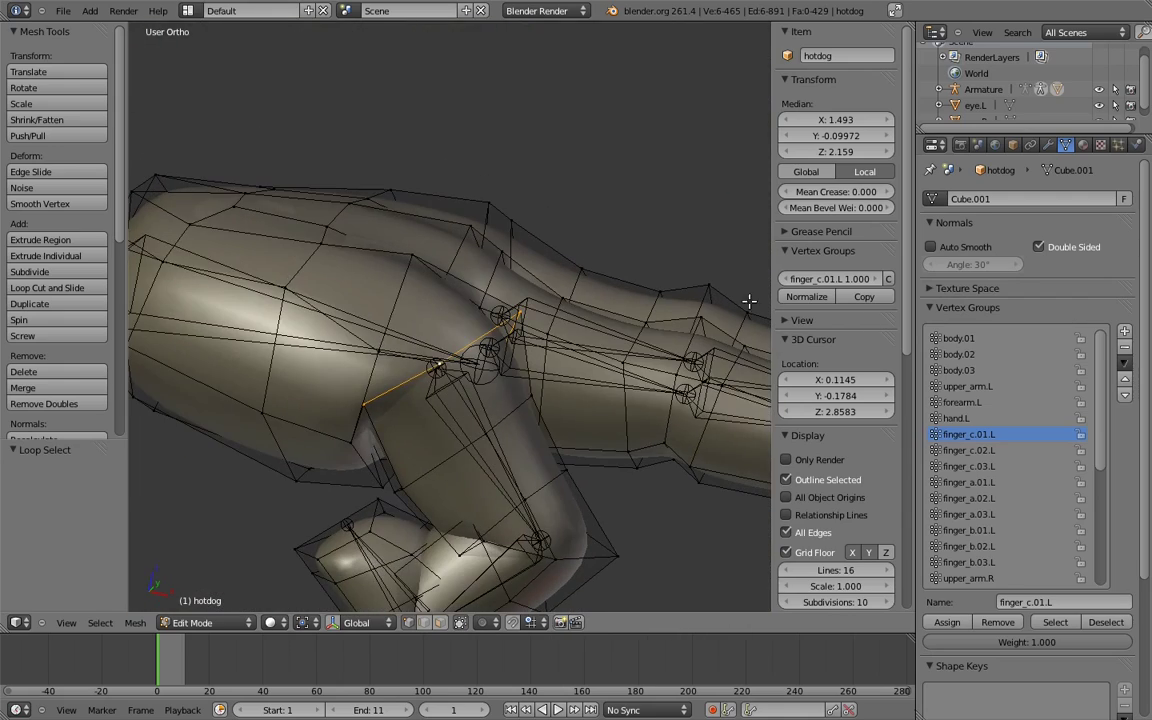
pyautogui.click(947, 622)
# Step: Return to Pose Mode and rotate finger_c.01.L about 29° further in front view to examine the knuckle deformation
pyautogui.moveTo(640, 480); pyautogui.dragTo(532, 396, button='middle')
pyautogui.press('Tab')
pyautogui.rightClick(518, 401)
pyautogui.hotkey('ctrl', 'Tab')
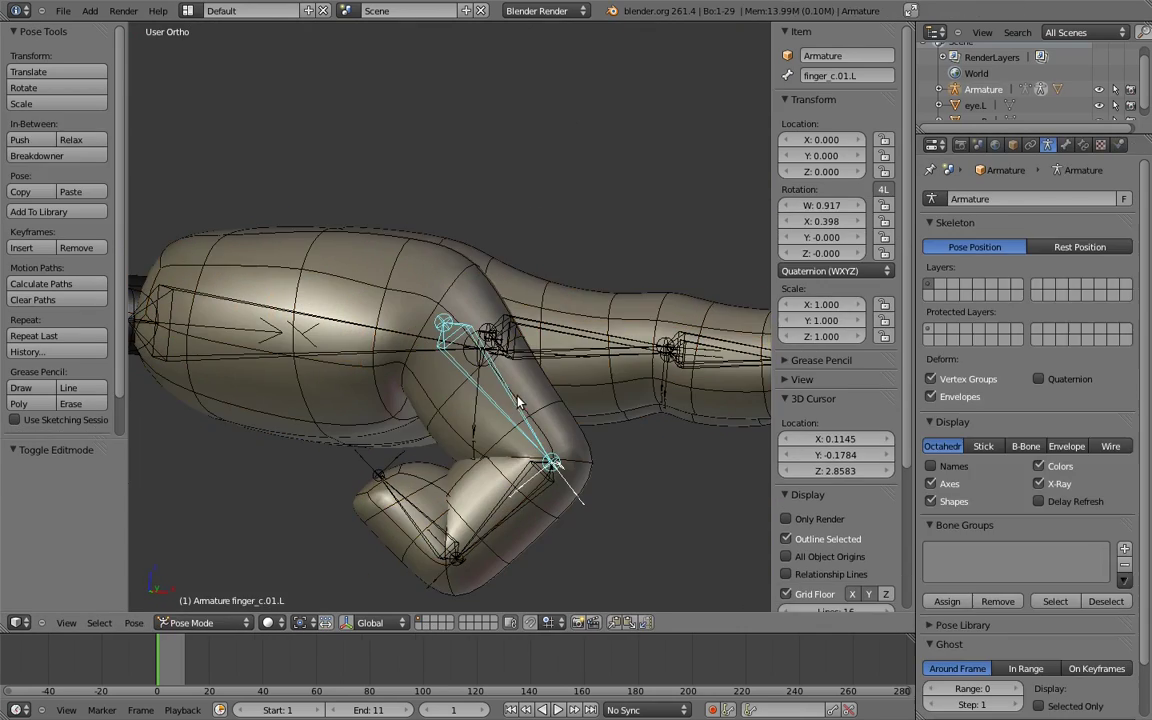
pyautogui.press('KP_1')
pyautogui.press('r')
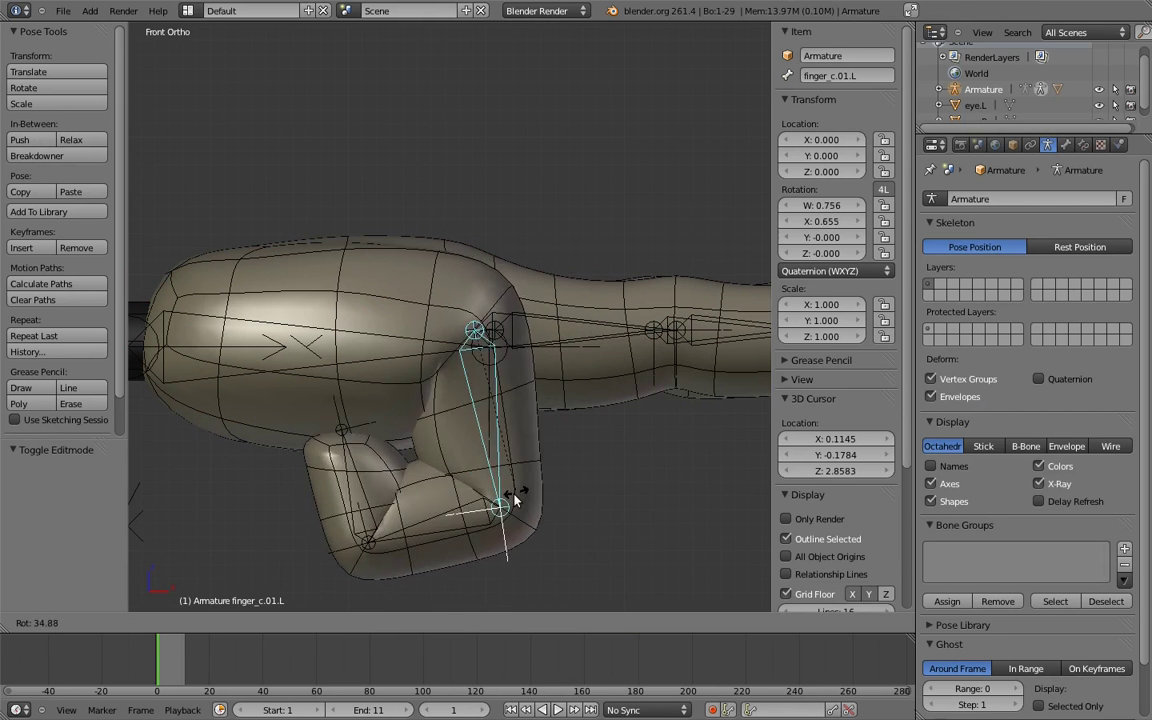
pyautogui.click(533, 500)
pyautogui.moveTo(533, 500); pyautogui.dragTo(453, 452, button='middle')
# Step: Select all bones in top view and clear their pose rotation
pyautogui.press('KP_7')
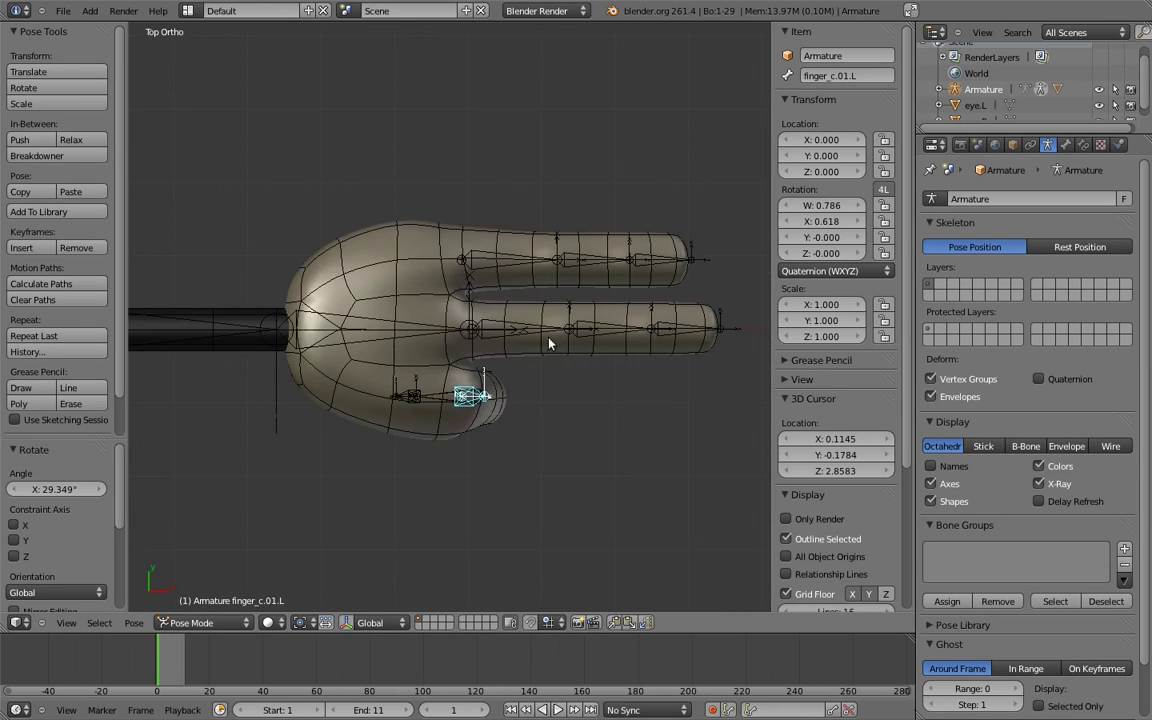
pyautogui.scroll(4, 519, 373)
pyautogui.press('a')
pyautogui.hotkey('alt', 'r')
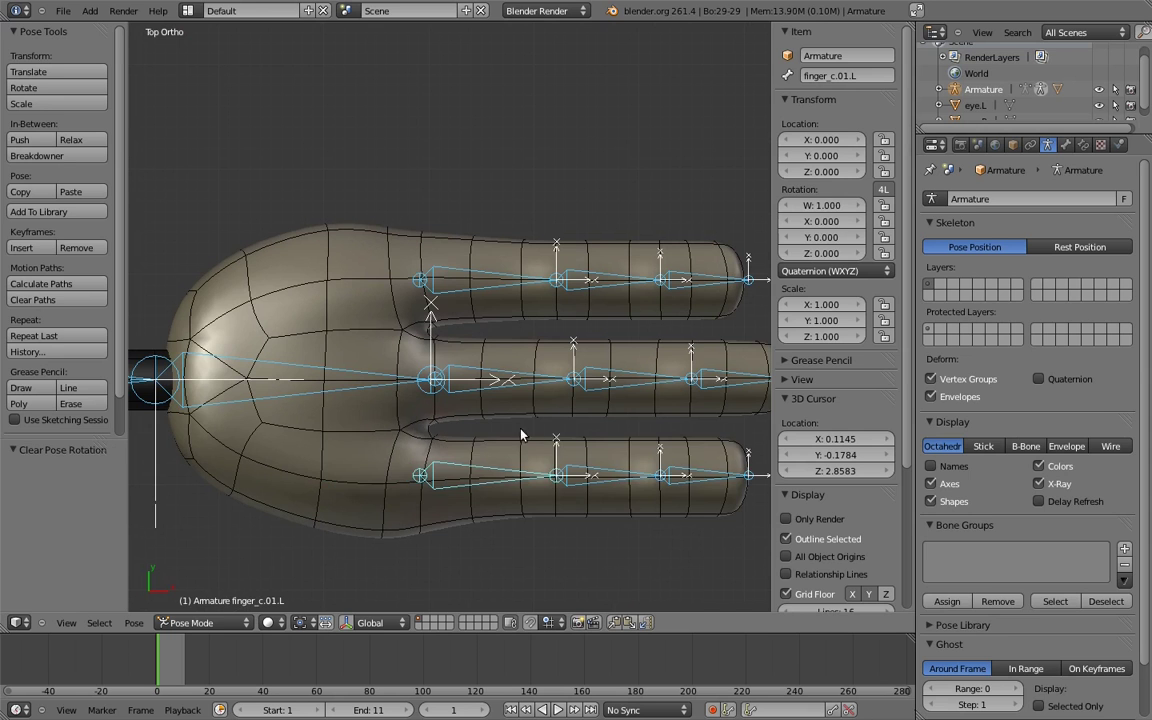
# Step: Edit the hotdog mesh, box-select the tip segment of the middle finger, and assign it to finger_b.03.L with weight 1.000
pyautogui.rightClick(657, 344)
pyautogui.press('Tab')
pyautogui.keyDown('shift'); pyautogui.moveTo(700, 350); pyautogui.dragTo(518, 398, button='middle'); pyautogui.keyUp('shift')
pyautogui.scroll(1, 598, 387)
pyautogui.keyDown('shift'); pyautogui.moveTo(597, 383); pyautogui.dragTo(627, 368, button='middle'); pyautogui.keyUp('shift')
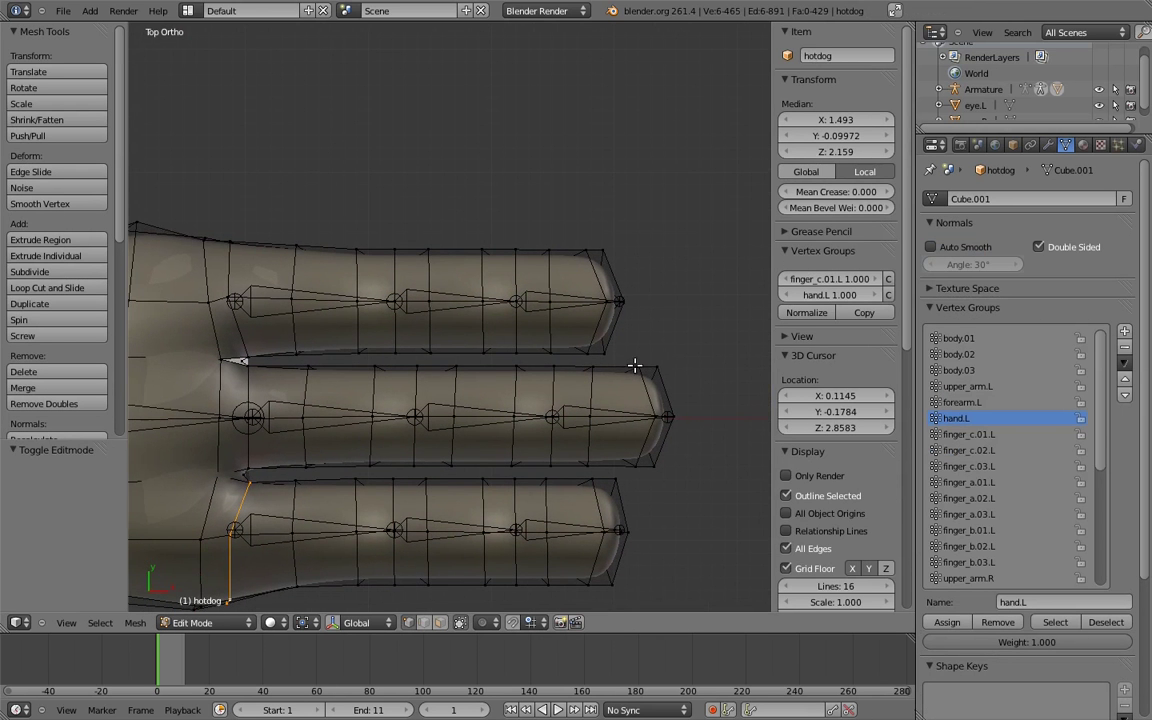
pyautogui.press('z')
pyautogui.rightClick(553, 368)
pyautogui.press('b')
pyautogui.moveTo(553, 373); pyautogui.dragTo(694, 470)
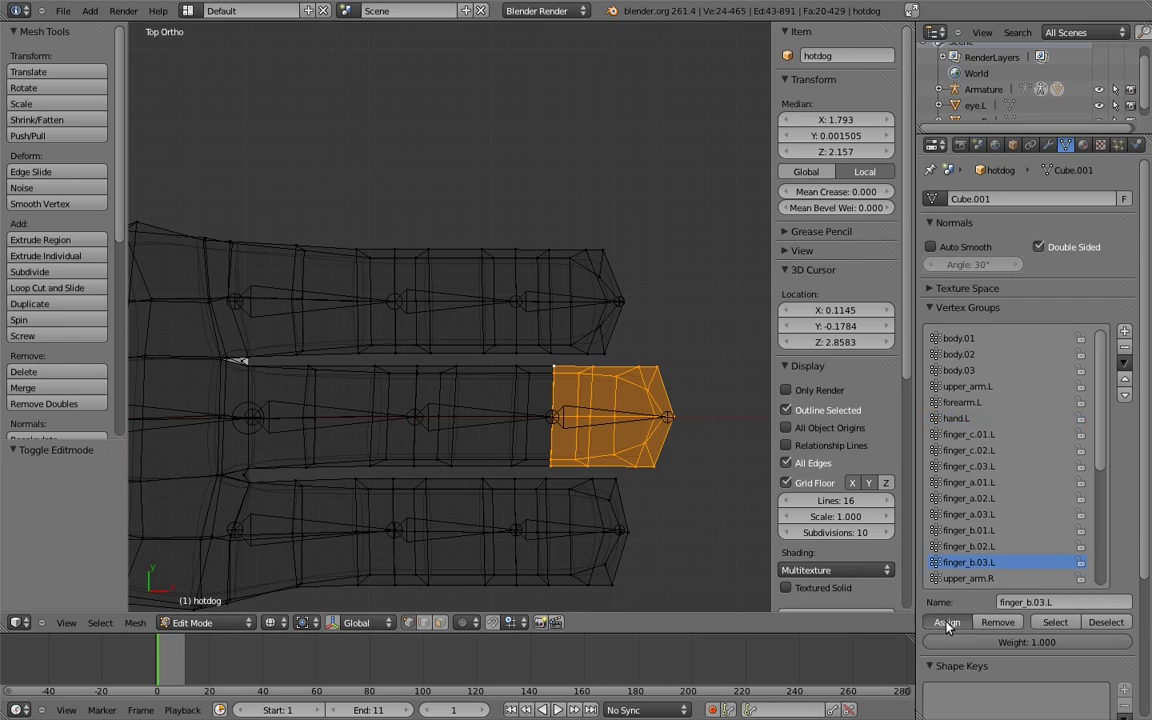
# Step: Select the three fingertip bones of the right hand and rotate them about 89° around their local X axis
pyautogui.scroll(6, 597, 430)
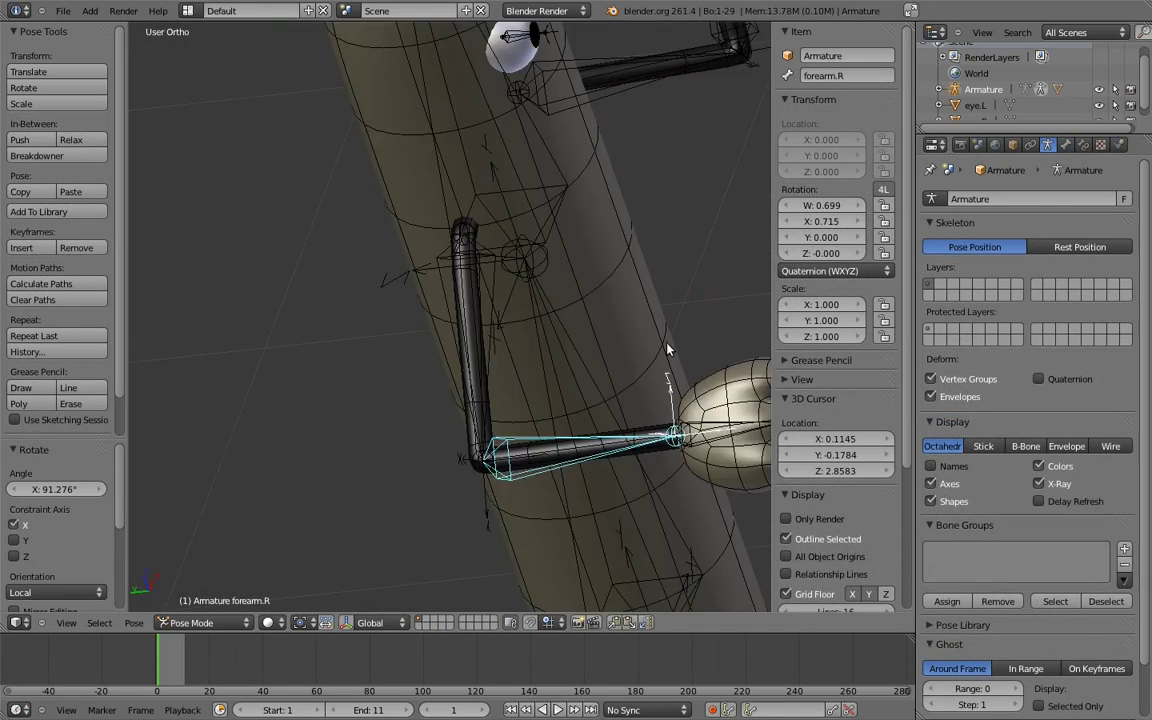
pyautogui.keyDown('shift'); pyautogui.moveTo(748, 355); pyautogui.dragTo(467, 340, button='middle'); pyautogui.keyUp('shift')
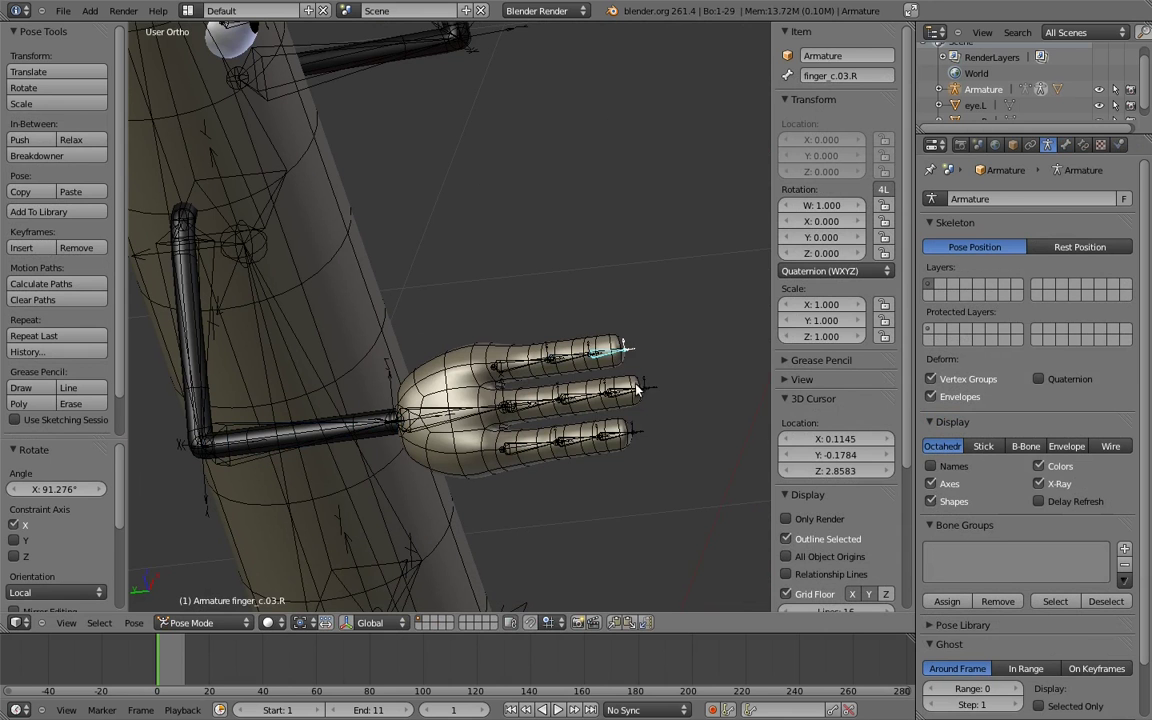
pyautogui.press('r')
pyautogui.press('x')
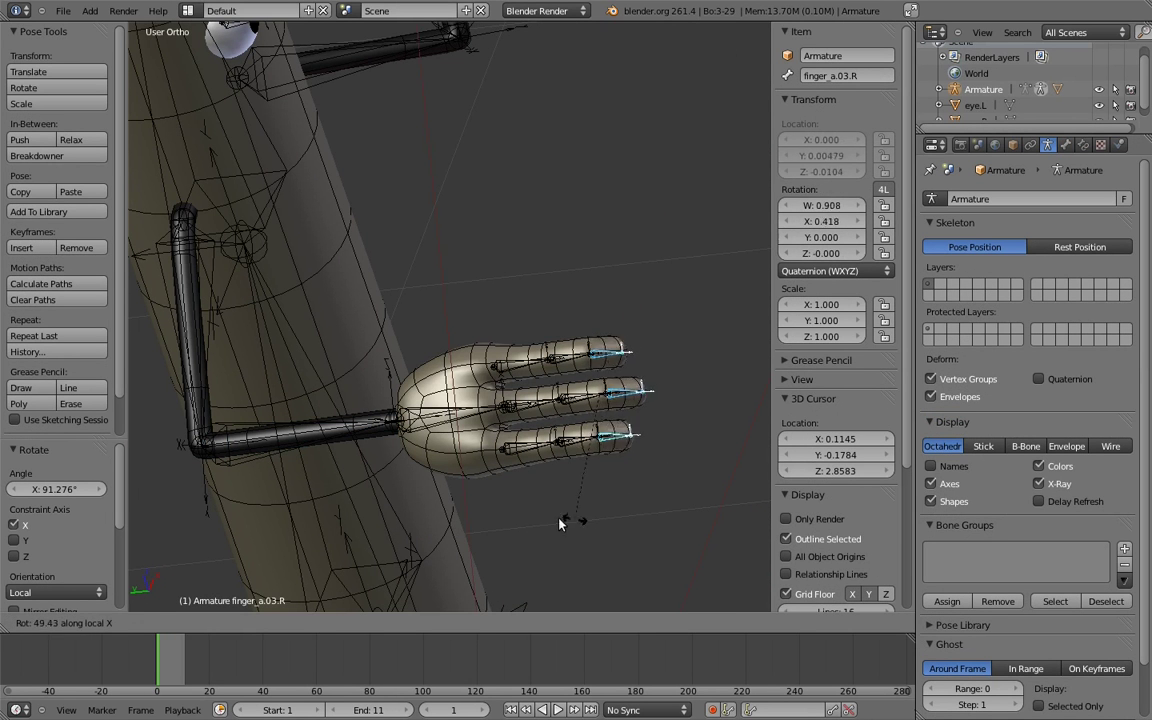
pyautogui.click(533, 421)
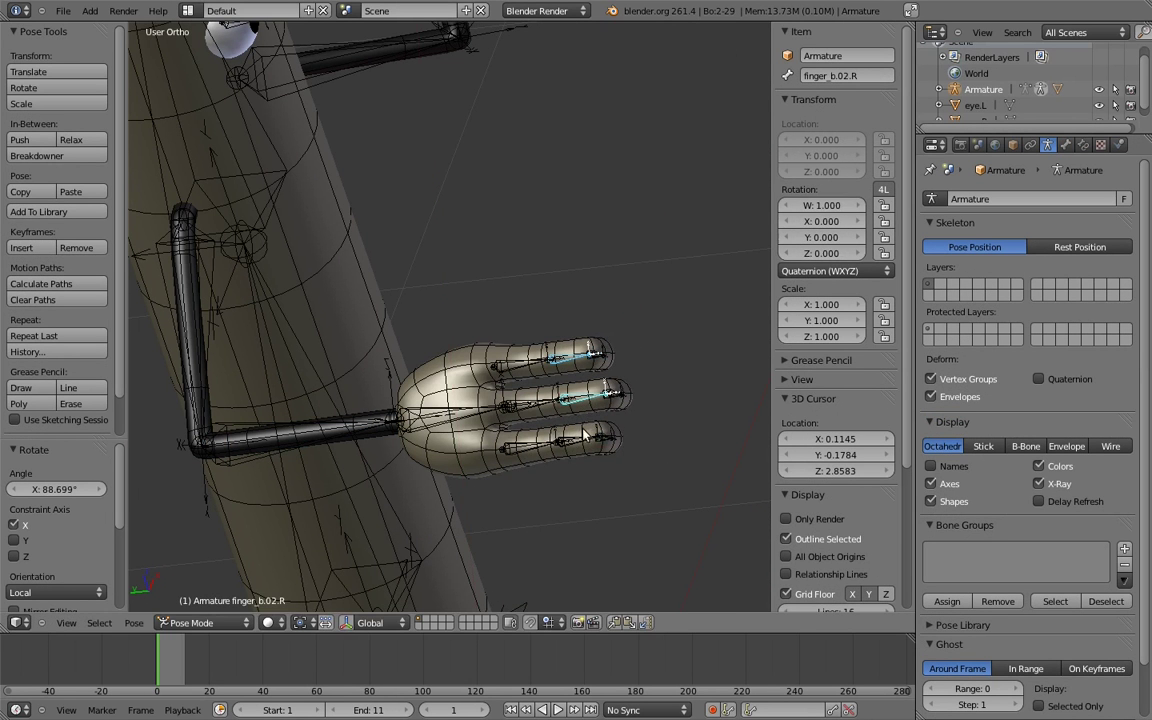
# Step: Select the three middle finger bones of the right hand and rotate them about 99° around their local X axis
pyautogui.press('r')
pyautogui.press('x')
pyautogui.press('x')
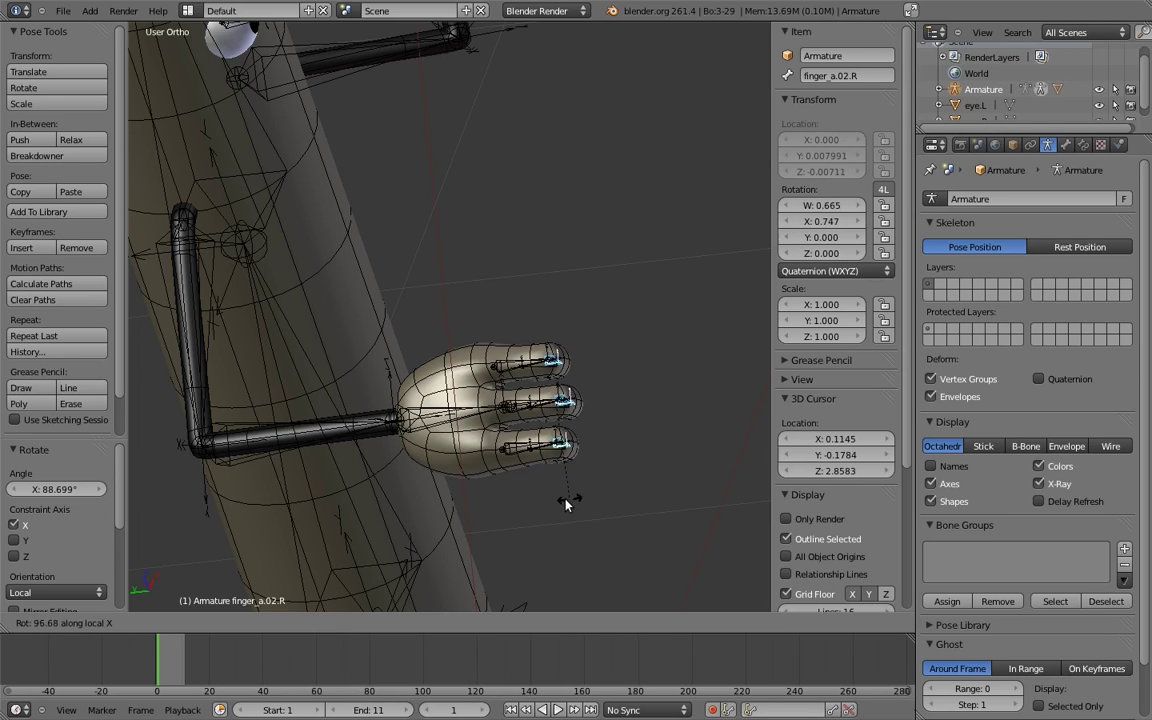
pyautogui.click(567, 504)
# Step: Select the three base finger bones of the right hand and rotate them around their local X axis
pyautogui.rightClick(512, 404)
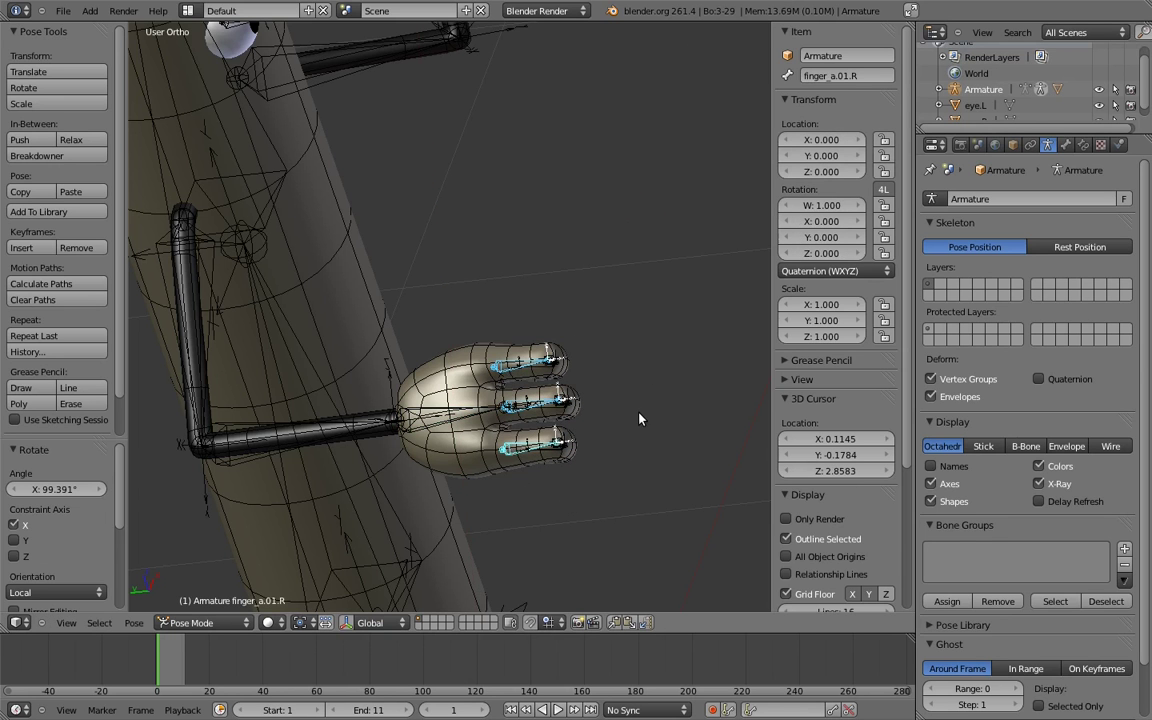
pyautogui.press('r')
pyautogui.press('x')
pyautogui.press('x')
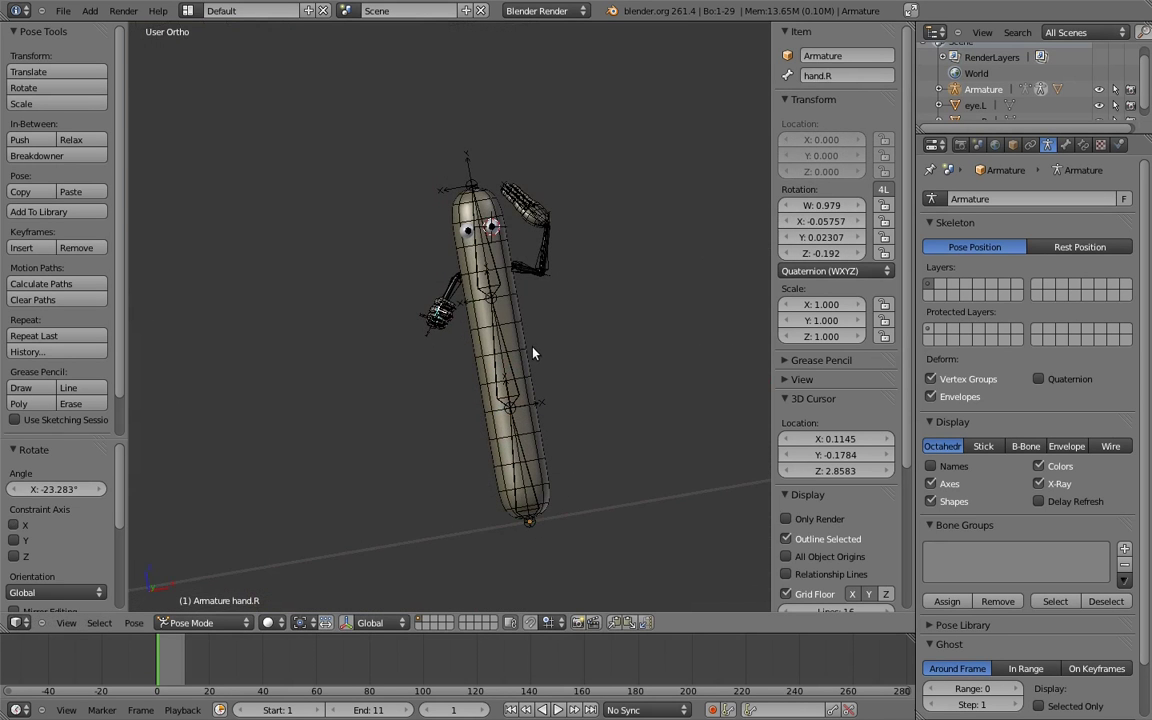
pyautogui.moveTo(533, 353); pyautogui.dragTo(528, 353, button='middle')
# Step: Select every bone of the armature, reset all pose rotations, and deselect the bones
pyautogui.press('a')
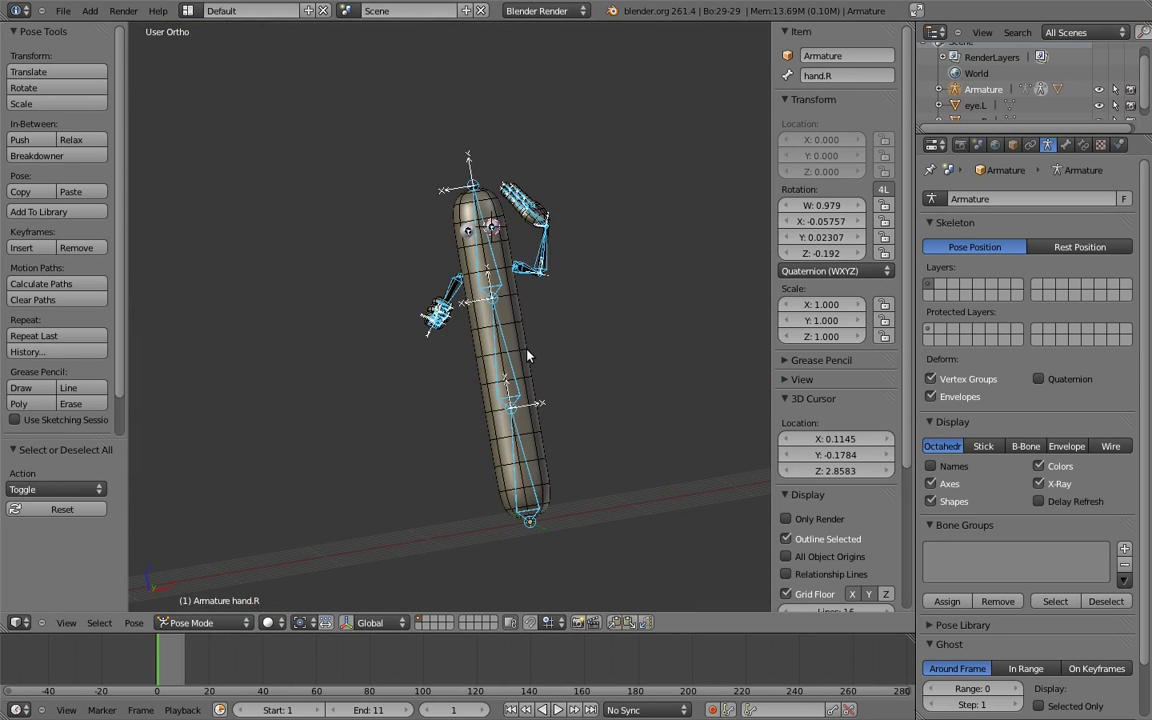
pyautogui.hotkey('alt', 'r')
pyautogui.press('a')
# Step: Select the eye.L mesh together with the armature's eye.L bone and parent the eye to that bone with the Bone option
pyautogui.press('KP_1')
pyautogui.keyDown('shift'); pyautogui.moveTo(540, 319); pyautogui.dragTo(555, 315, button='middle'); pyautogui.keyUp('shift')
pyautogui.scroll(10, 560, 227)
pyautogui.keyDown('shift'); pyautogui.moveTo(575, 205); pyautogui.dragTo(443, 396, button='middle'); pyautogui.keyUp('shift')
pyautogui.moveTo(579, 285); pyautogui.dragTo(492, 344, button='middle')
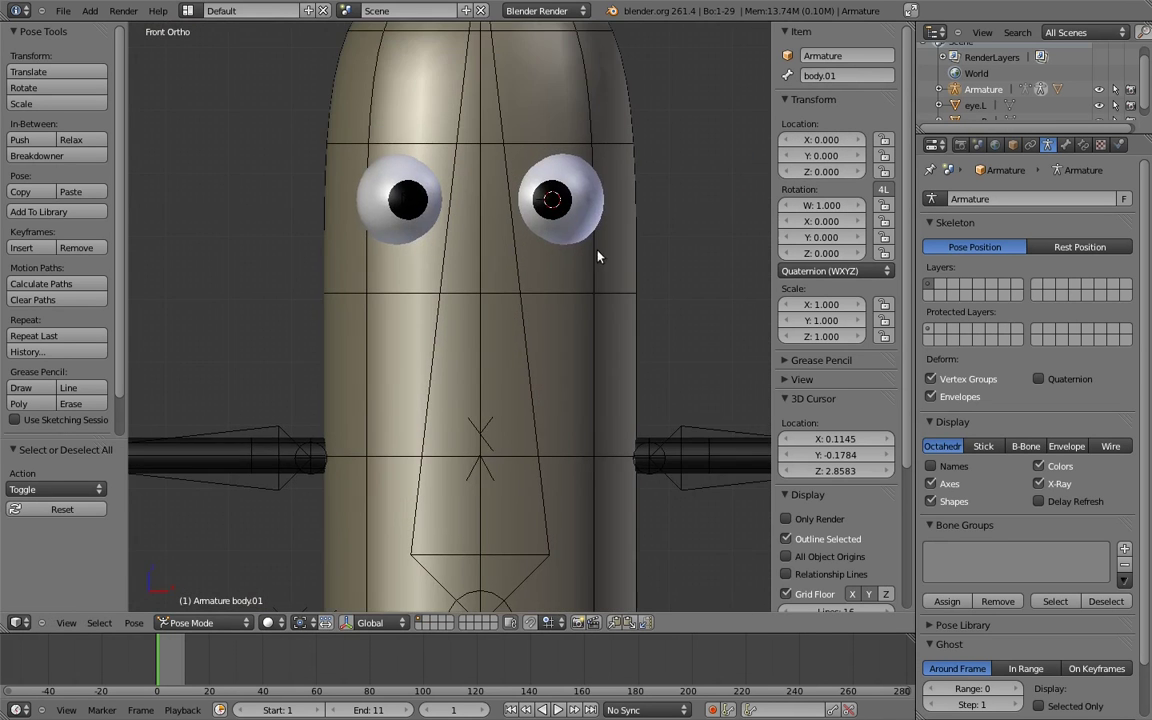
pyautogui.rightClick(463, 227)
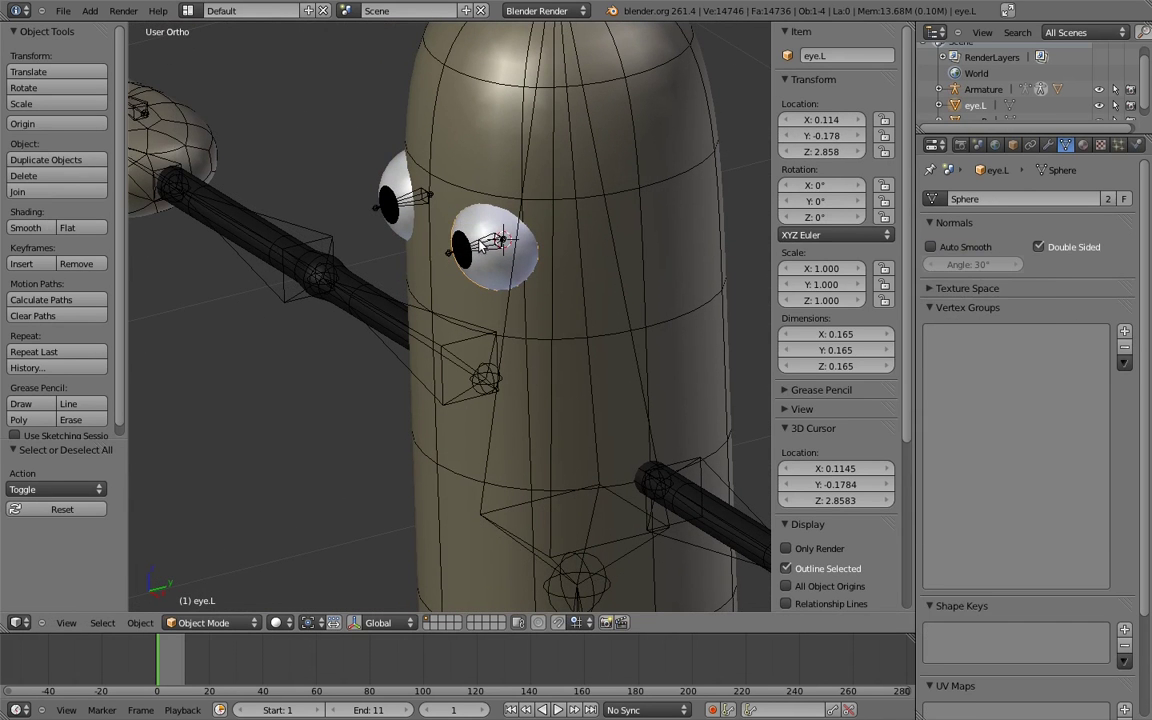
pyautogui.rightClick(481, 248)
pyautogui.hotkey('ctrl', 'p')
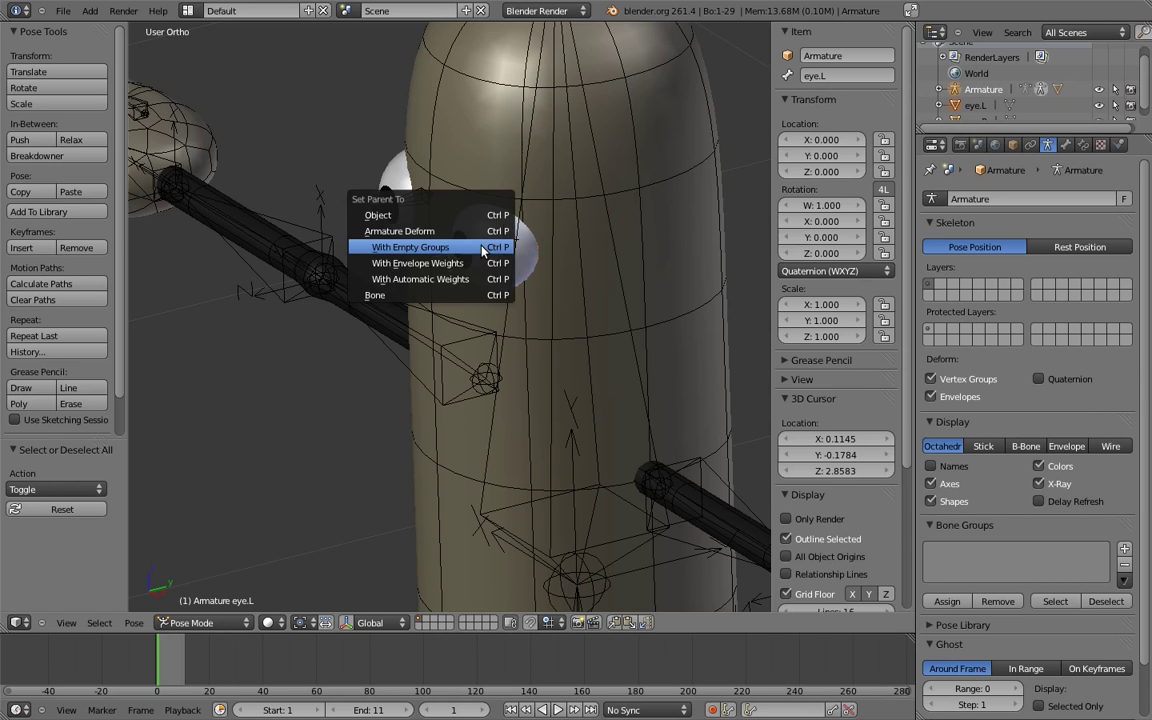
pyautogui.click(421, 295)
# Step: Select the eye.R mesh together with the eye.R bone and parent the eye to that bone with the Bone option
pyautogui.moveTo(421, 302); pyautogui.dragTo(430, 272, button='middle')
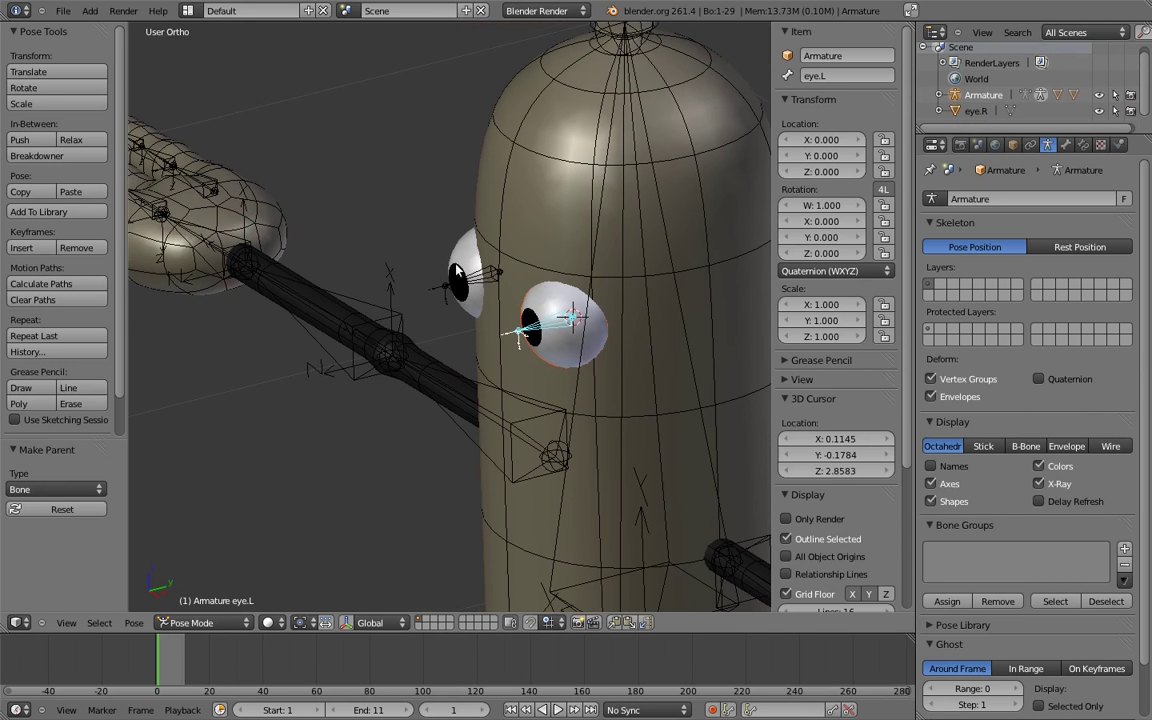
pyautogui.rightClick(466, 270)
pyautogui.keyDown('shift'); pyautogui.rightClick(474, 287); pyautogui.keyUp('shift')
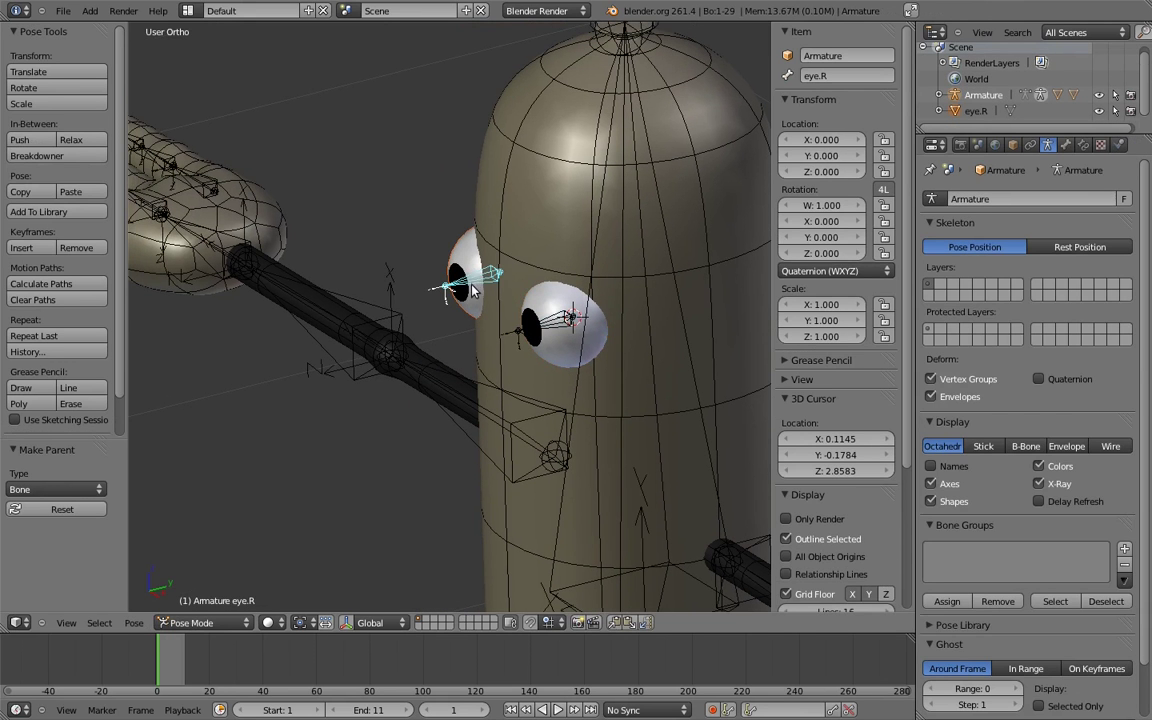
pyautogui.hotkey('ctrl', 'p')
pyautogui.click(462, 291)
# Step: Test-rotate the eye.L and eye.R bones to check that the eyeballs follow, cancelling each rotation
pyautogui.moveTo(462, 291)
pyautogui.mouseDown(button='middle')
pyautogui.moveTo(441, 306)
pyautogui.moveTo(462, 293)
pyautogui.mouseUp(button='middle')
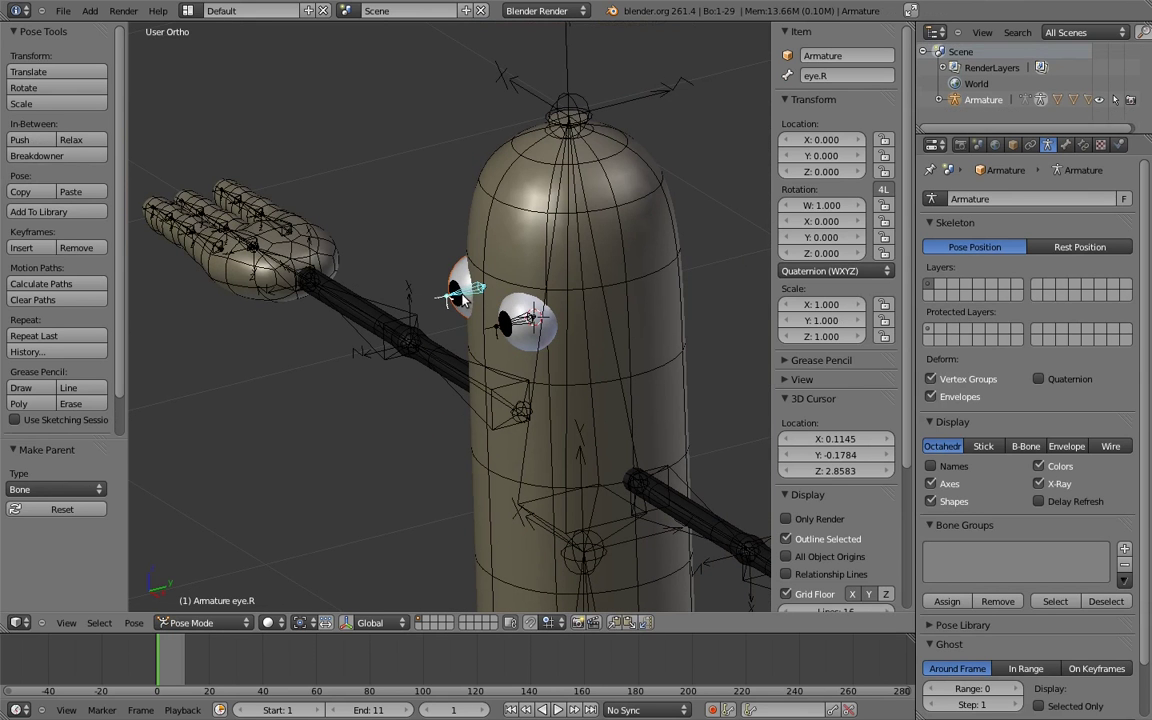
pyautogui.press('r')
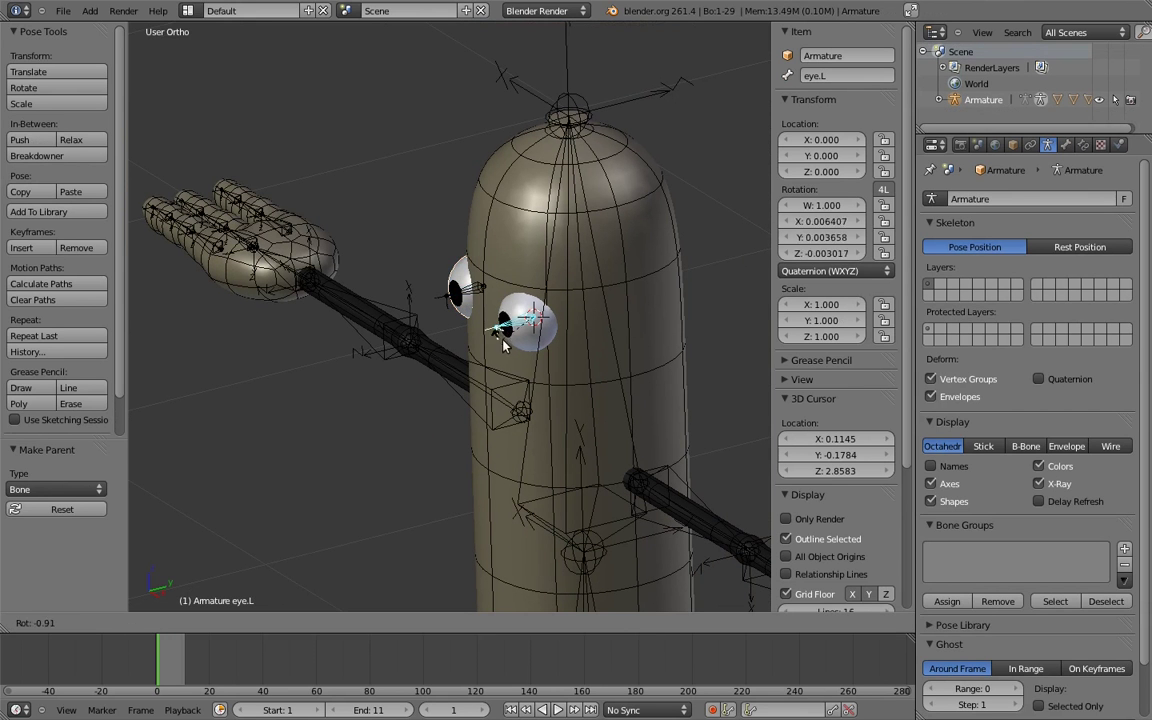
pyautogui.press('Escape')
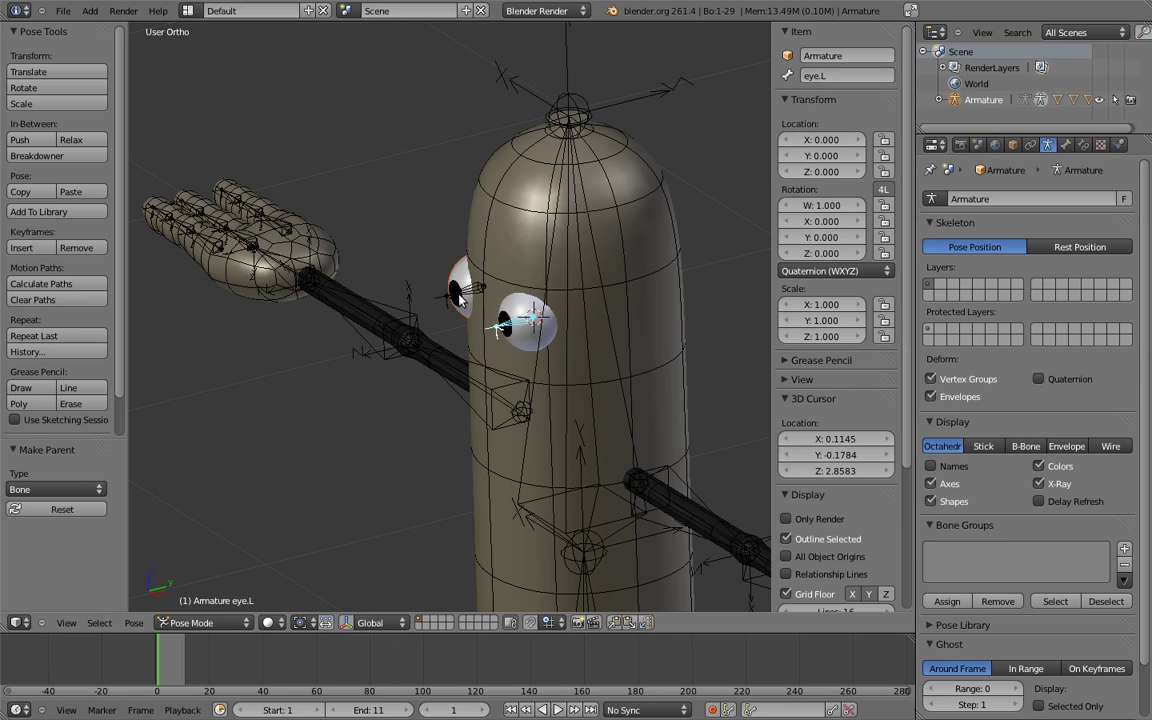
pyautogui.press('r')
pyautogui.press('r')
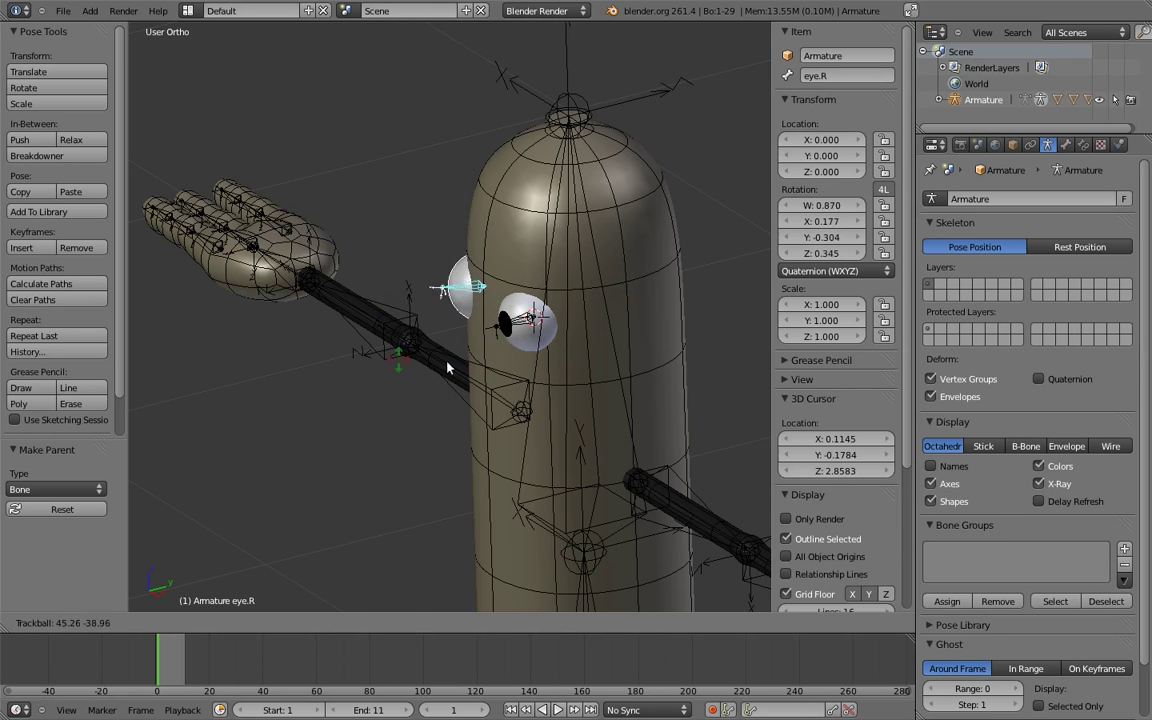
pyautogui.press('Escape')
# Step: Rotate the body.03 bone in front view to tilt the character's upper body sideways
pyautogui.keyDown('shift'); pyautogui.moveTo(482, 408); pyautogui.dragTo(514, 450, button='middle'); pyautogui.keyUp('shift')
pyautogui.keyDown('ctrl'); pyautogui.moveTo(530, 455); pyautogui.dragTo(556, 412, button='middle'); pyautogui.keyUp('ctrl')
pyautogui.rightClick(570, 334)
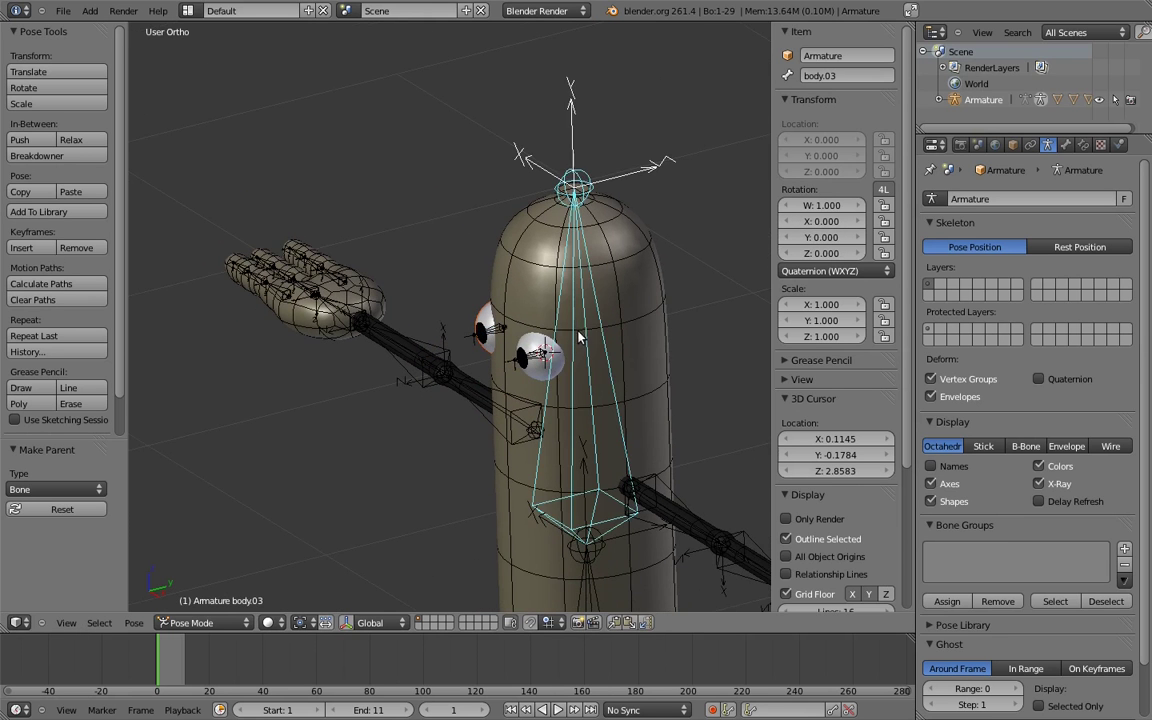
pyautogui.press('KP_1')
pyautogui.scroll(-6, 494, 211)
pyautogui.press('r')
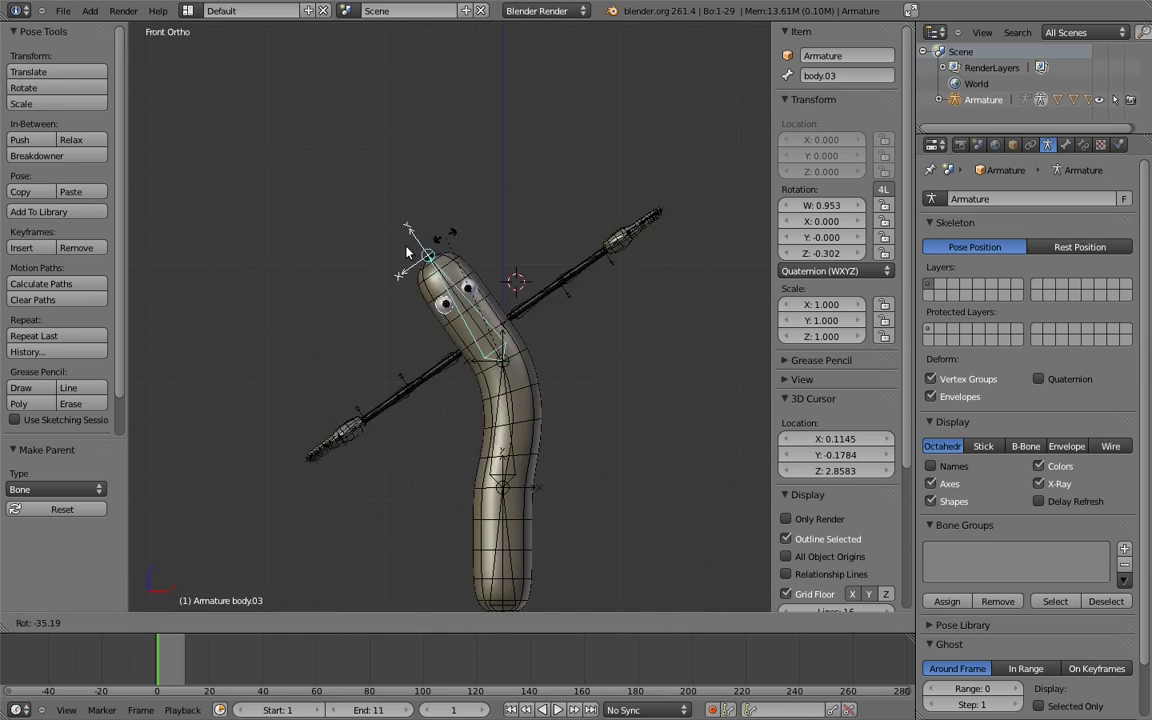
pyautogui.click(480, 261)
# Step: Rotate the body.02 bone about -30° and move the body.01 bone to shift the whole character
pyautogui.rightClick(503, 388)
pyautogui.press('r')
pyautogui.click(373, 279)
pyautogui.keyDown('ctrl'); pyautogui.moveTo(476, 400); pyautogui.dragTo(509, 293, button='middle'); pyautogui.keyUp('ctrl')
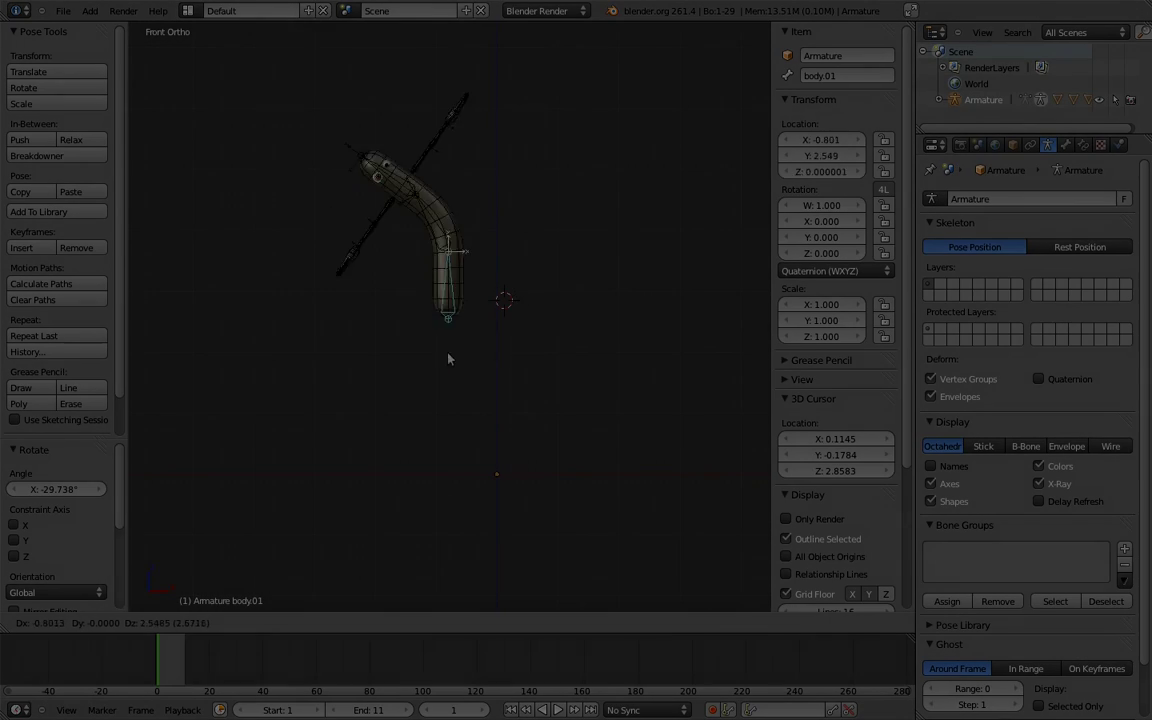